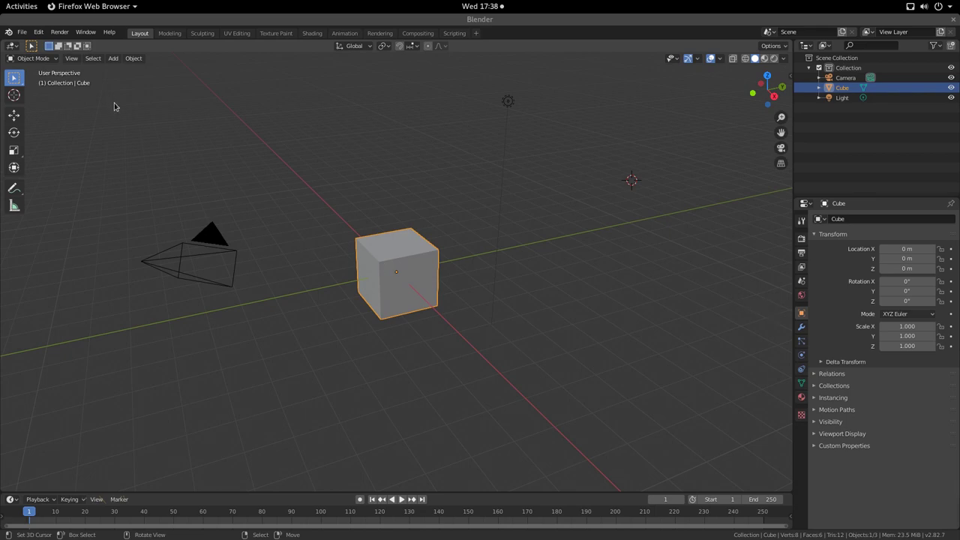
Step: Switch to Firefox and review the LeoMoon TextCounter download page, including its address, installation instructions and download section
{"action": "left_click", "coordinate": [21, 6]}
{"action": "left_click", "coordinate": [418, 197]}
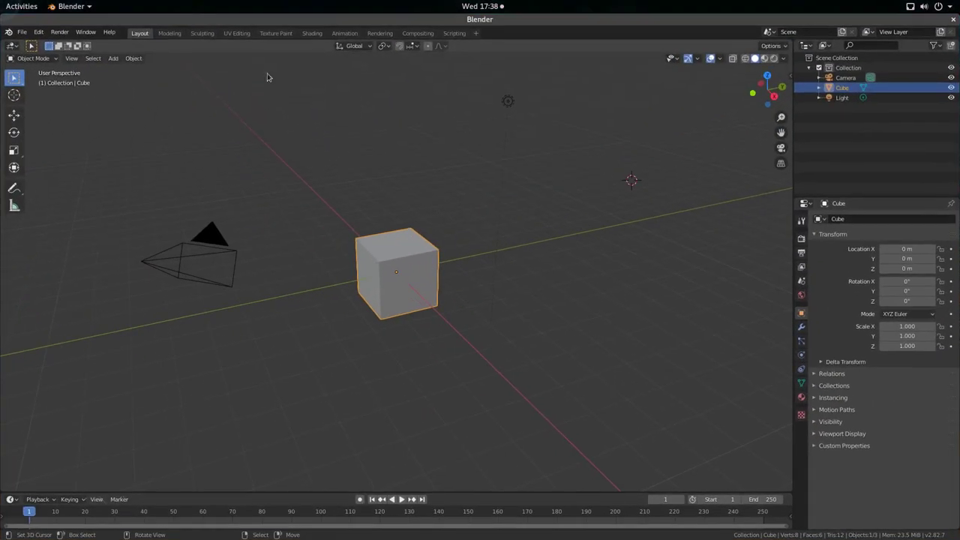
{"action": "mouse_move", "coordinate": [0, 0]}
{"action": "key", "text": "Escape"}
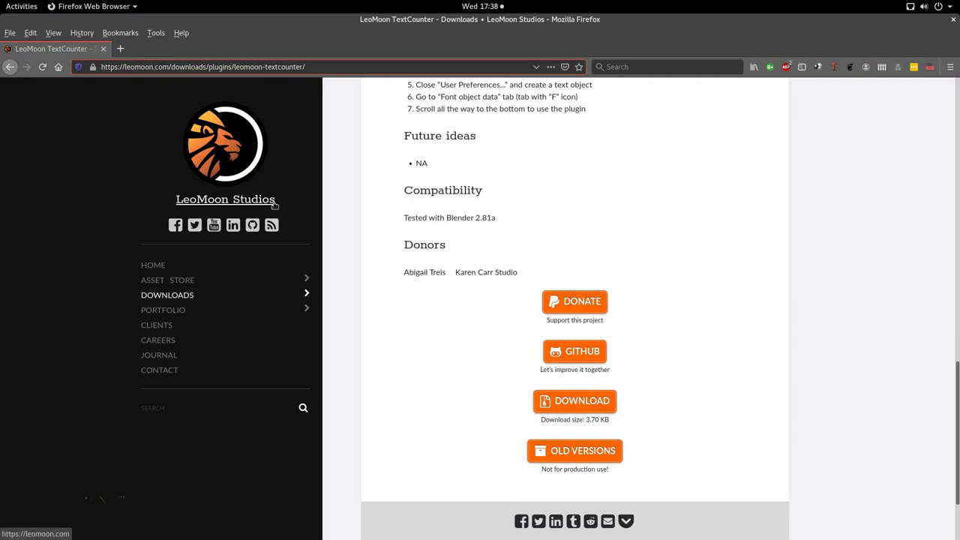
{"action": "left_click", "coordinate": [304, 67]}
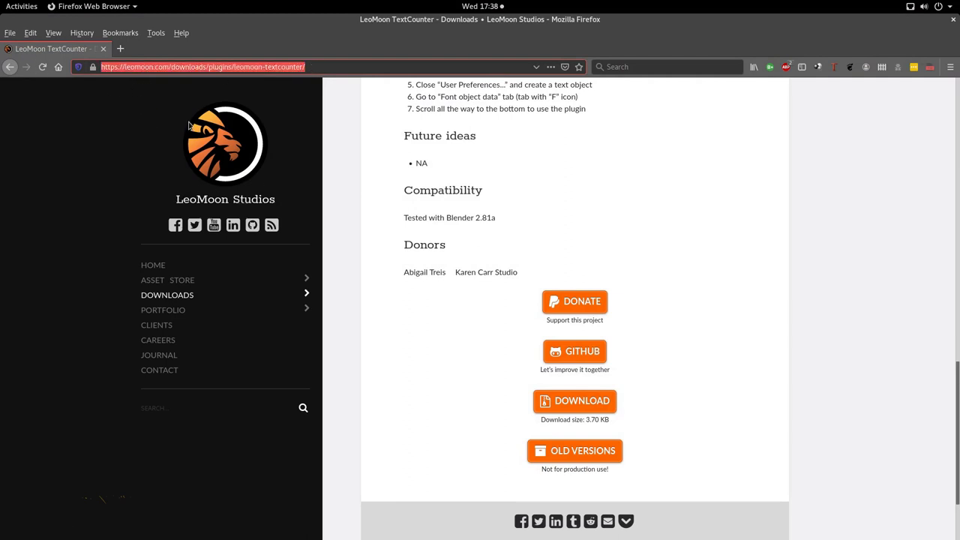
{"action": "scroll", "coordinate": [483, 410], "scroll_direction": "up", "scroll_amount": 10}
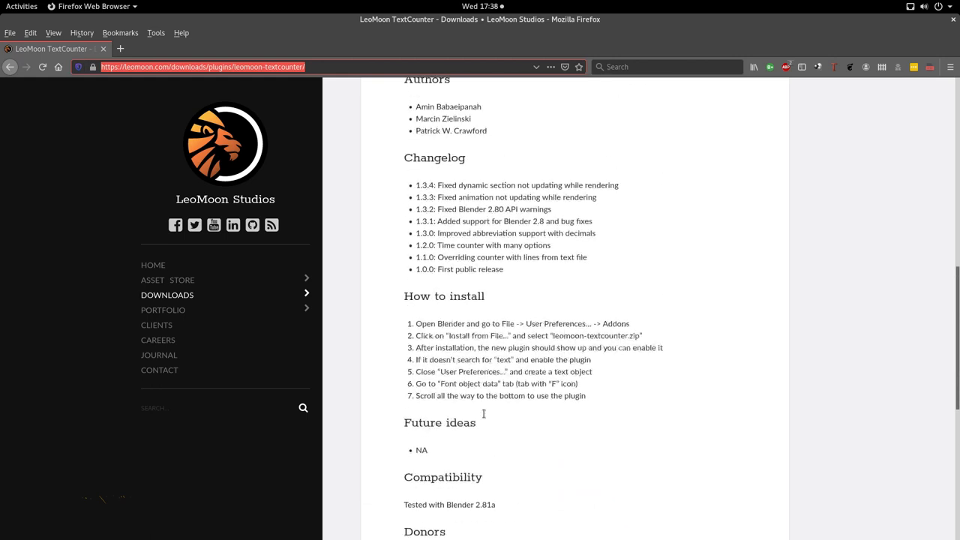
{"action": "scroll", "coordinate": [609, 365], "scroll_direction": "down", "scroll_amount": 10}
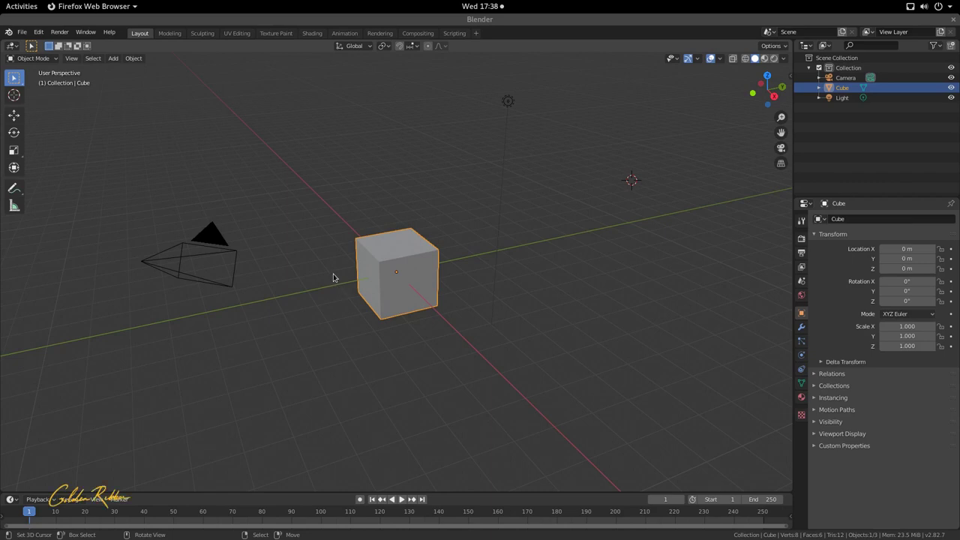
Step: Switch to Blender, open the add-on preferences and move their window toward the middle of the workspace
{"action": "left_click", "coordinate": [24, 31]}
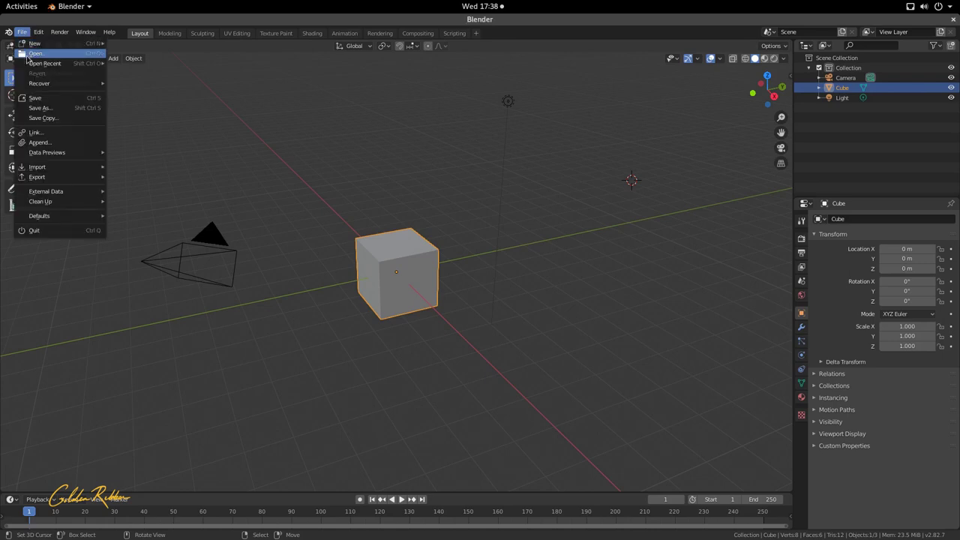
{"action": "mouse_move", "coordinate": [37, 32]}
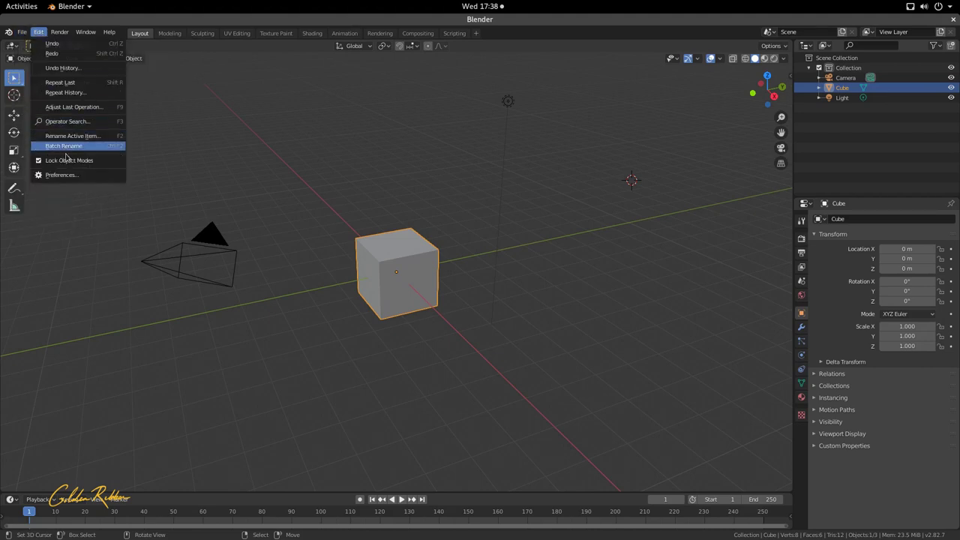
{"action": "left_click", "coordinate": [47, 177]}
{"action": "left_click_drag", "start_coordinate": [199, 52], "coordinate": [435, 110]}
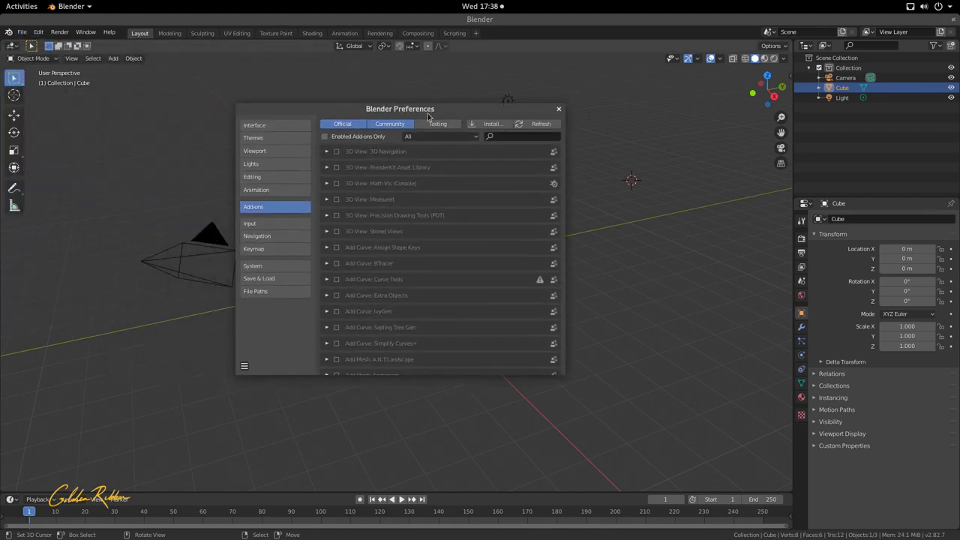
{"action": "left_click", "coordinate": [485, 127]}
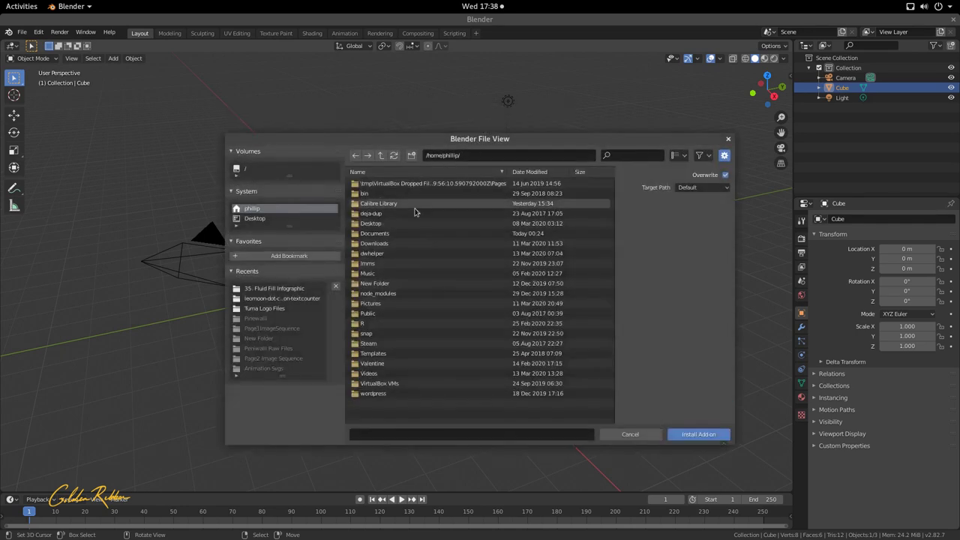
{"action": "left_click_drag", "start_coordinate": [452, 166], "coordinate": [386, 87]}
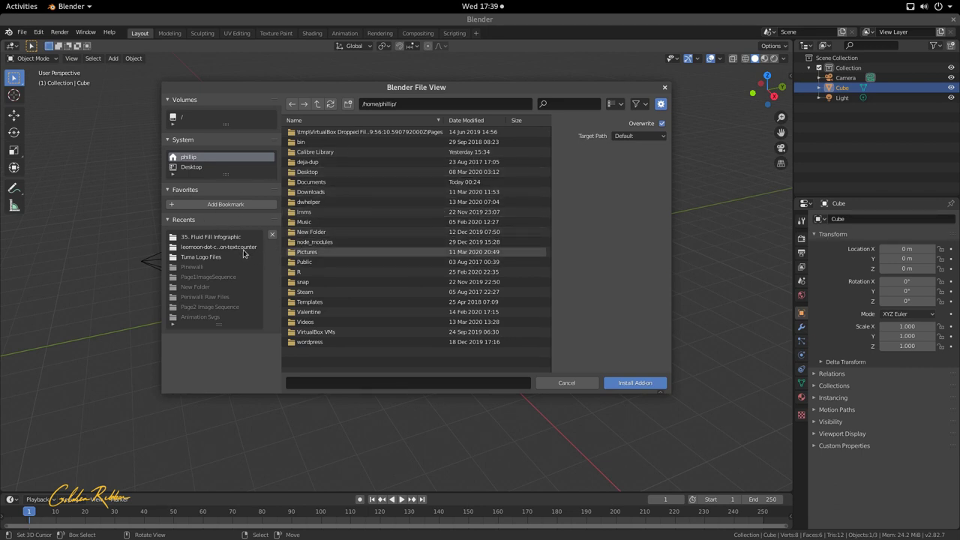
{"action": "double_click", "coordinate": [184, 252]}
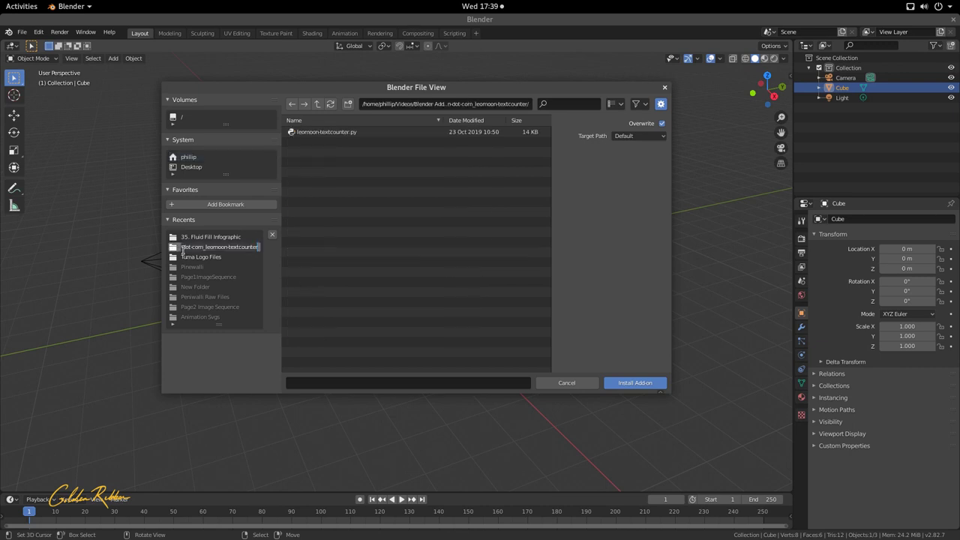
{"action": "left_click_drag", "start_coordinate": [180, 247], "coordinate": [177, 249]}
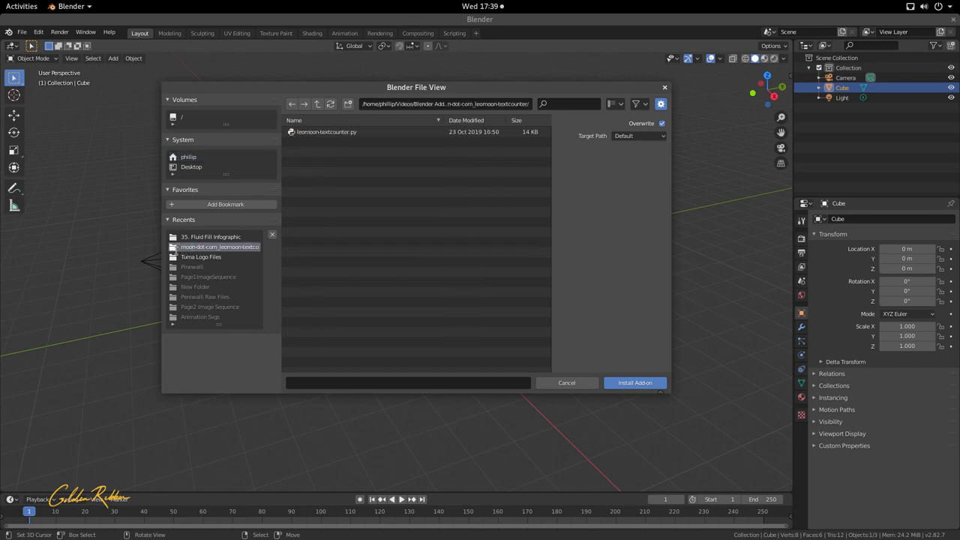
{"action": "left_click", "coordinate": [354, 123]}
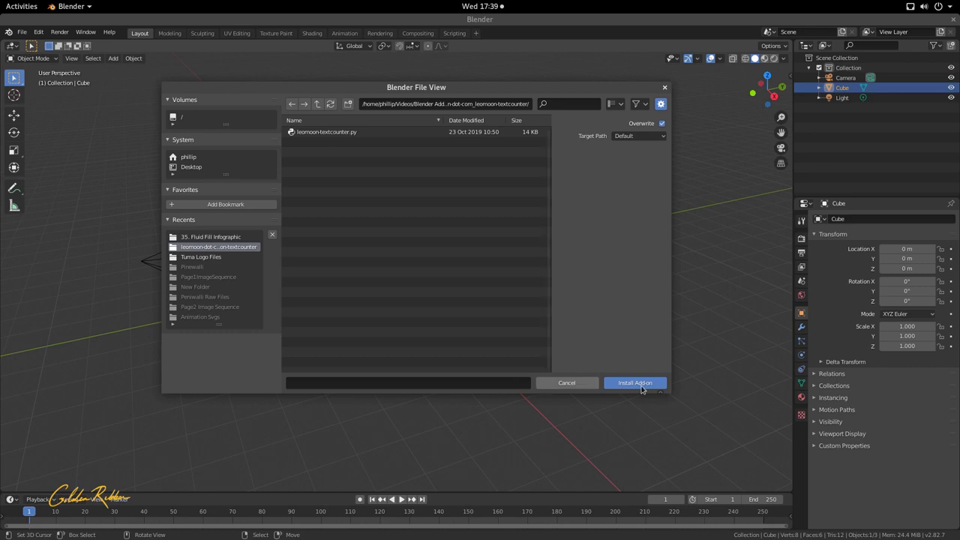
{"action": "left_click", "coordinate": [567, 383]}
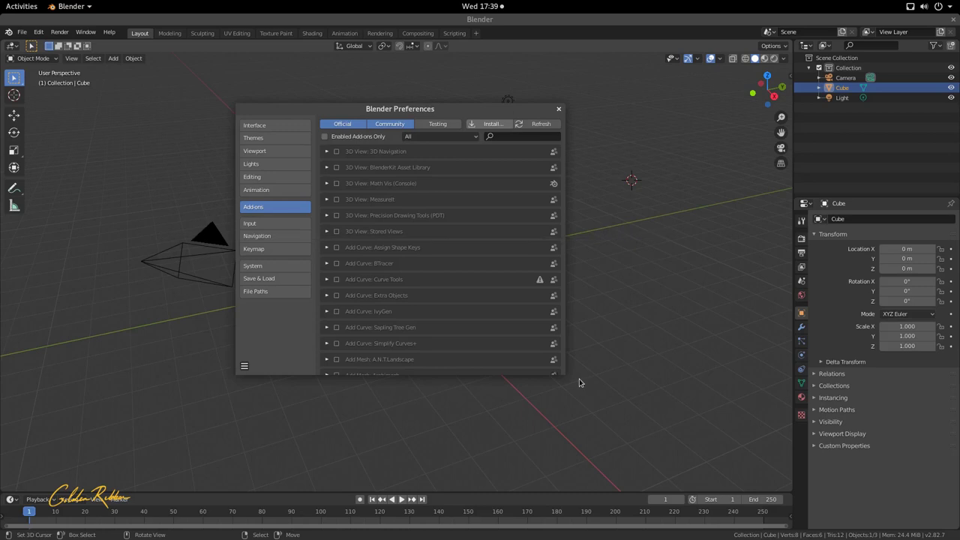
Step: Search the add-ons for "text" to check the LeoMoon TextCounter entry
{"action": "left_click", "coordinate": [438, 138]}
{"action": "left_click", "coordinate": [438, 138]}
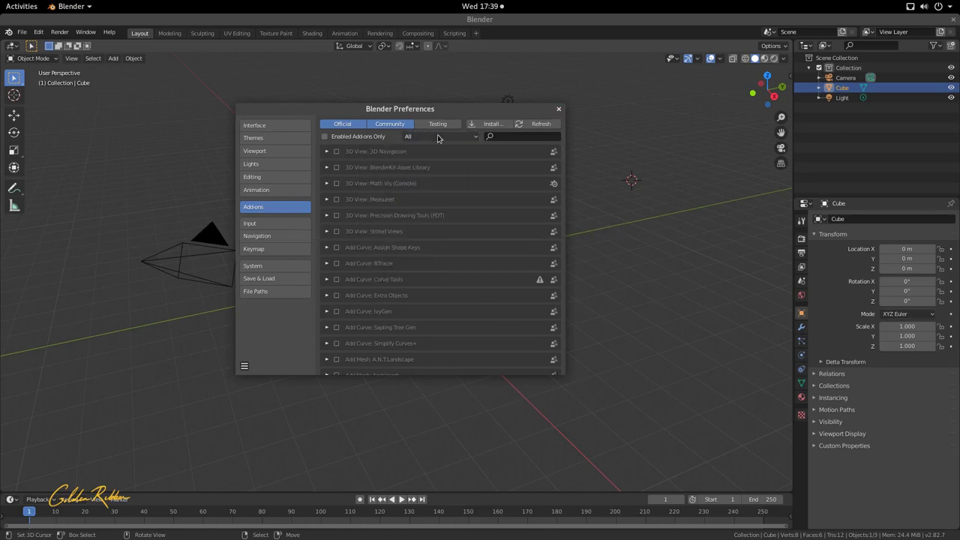
{"action": "left_click", "coordinate": [439, 138]}
{"action": "left_click", "coordinate": [444, 137]}
{"action": "left_click", "coordinate": [512, 136]}
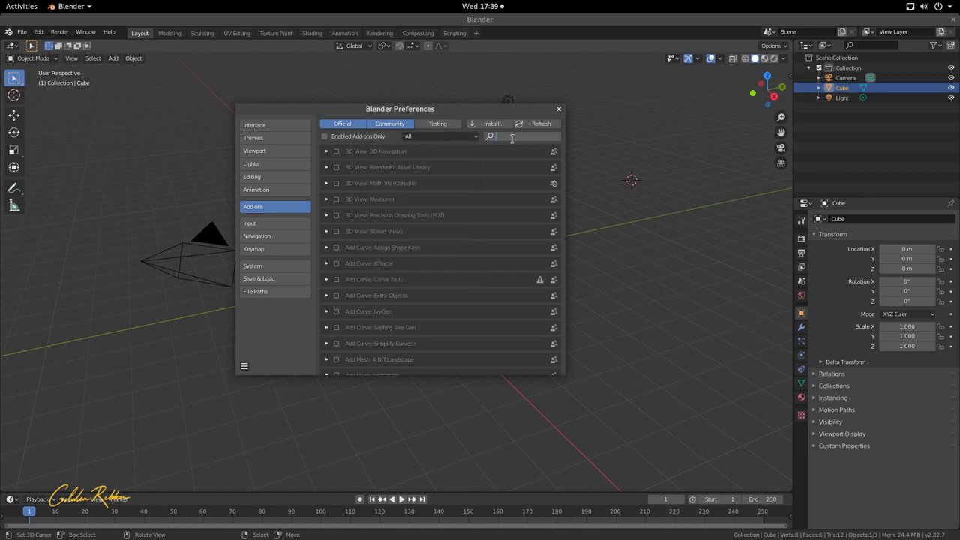
{"action": "type", "text": "text"}
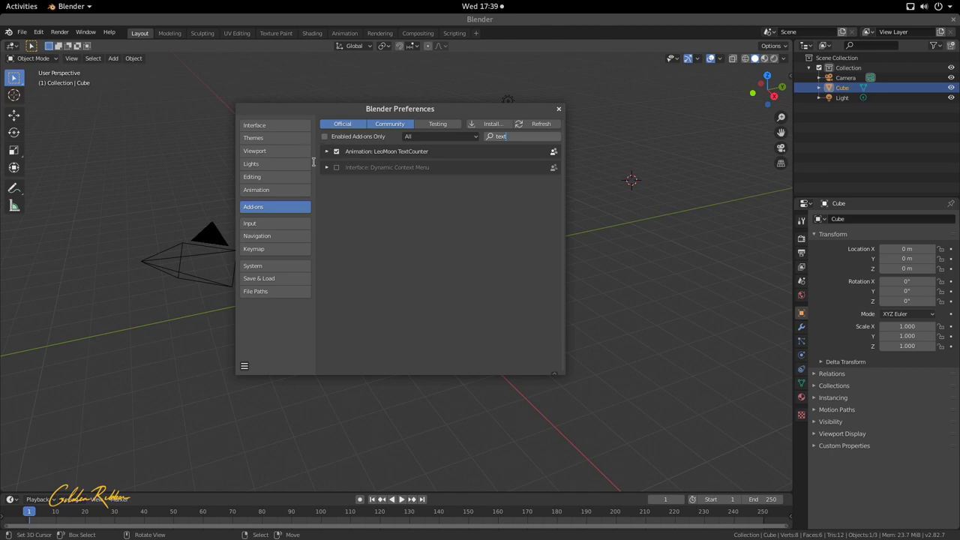
{"action": "left_click", "coordinate": [383, 200]}
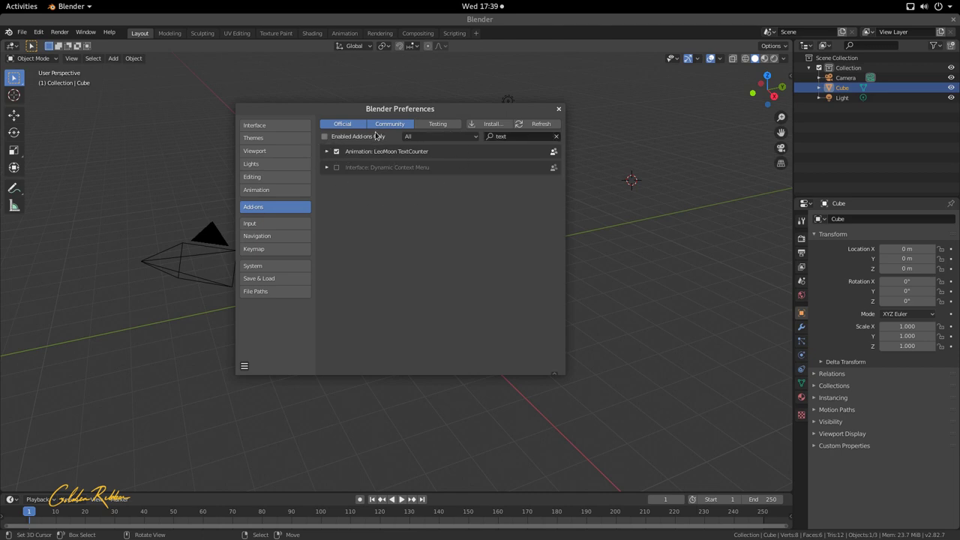
Step: Save the preferences and close their window
{"action": "left_click", "coordinate": [245, 368]}
{"action": "left_click", "coordinate": [245, 367]}
{"action": "left_click", "coordinate": [245, 368]}
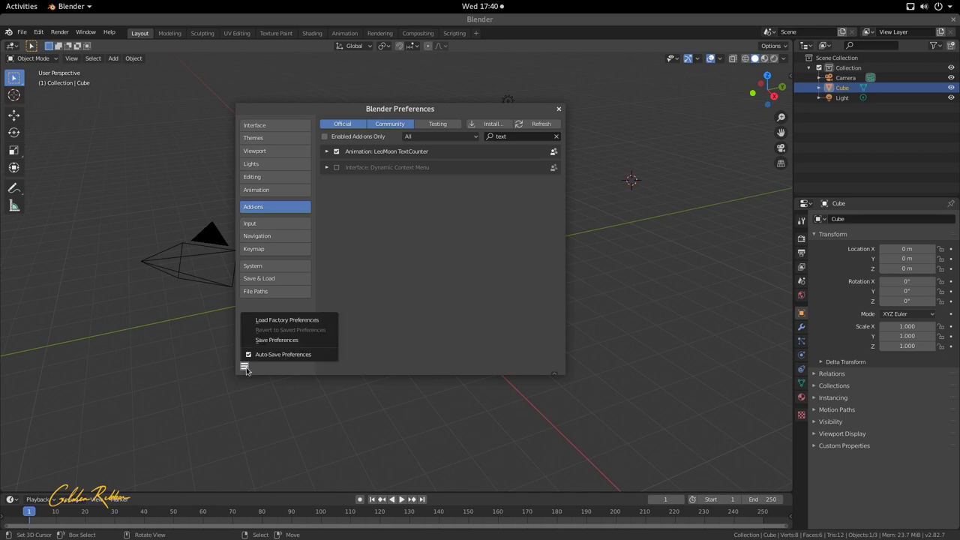
{"action": "left_click", "coordinate": [296, 341]}
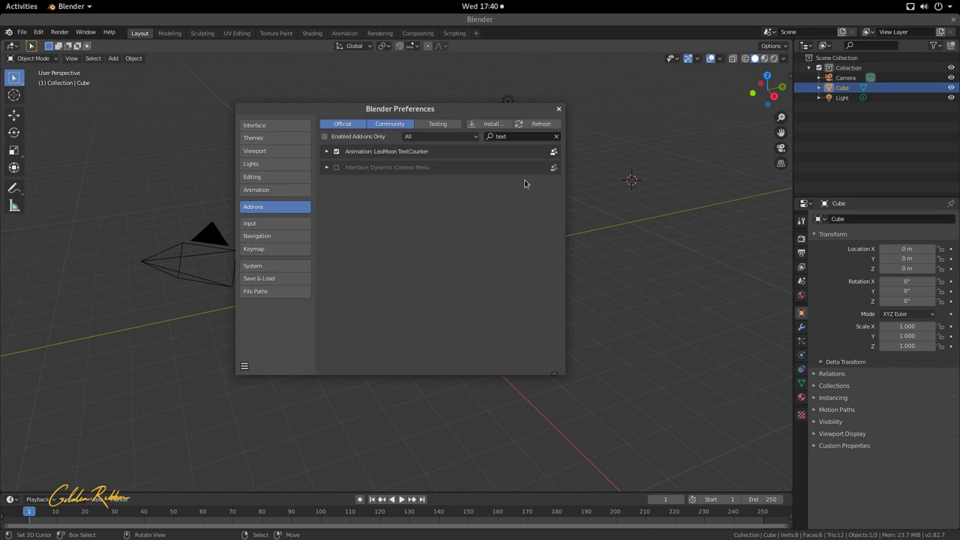
{"action": "left_click", "coordinate": [557, 111]}
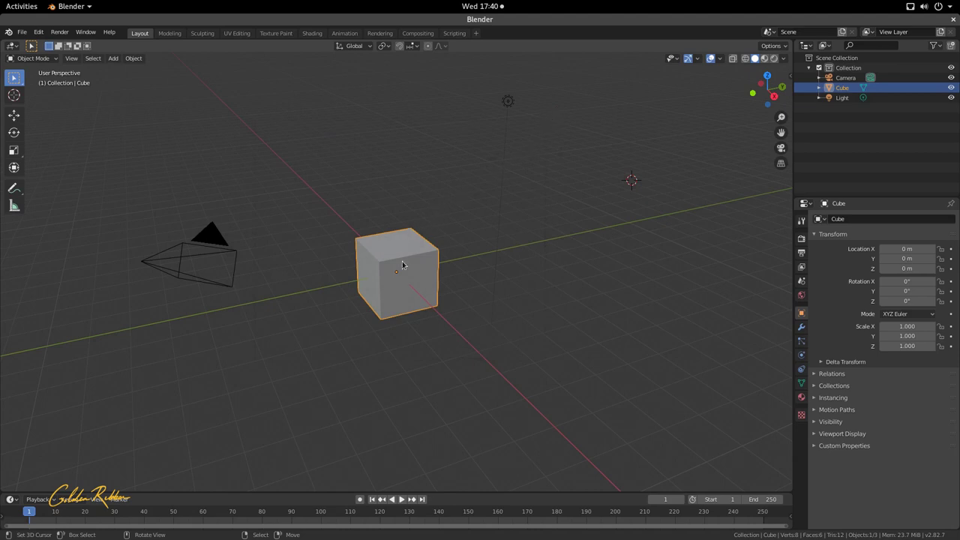
Step: Delete the default cube and view the scene through the camera
{"action": "key", "text": "Delete"}
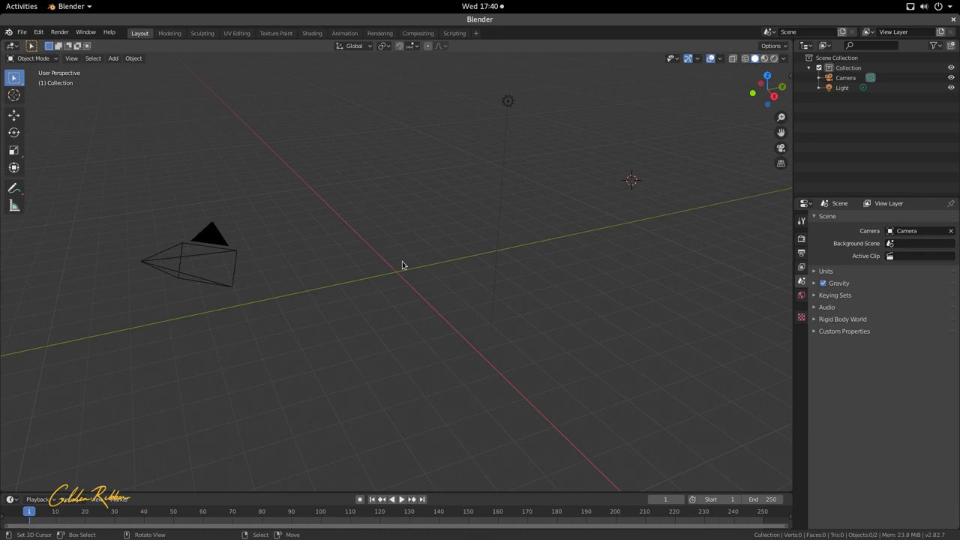
{"action": "key", "text": "KP_7"}
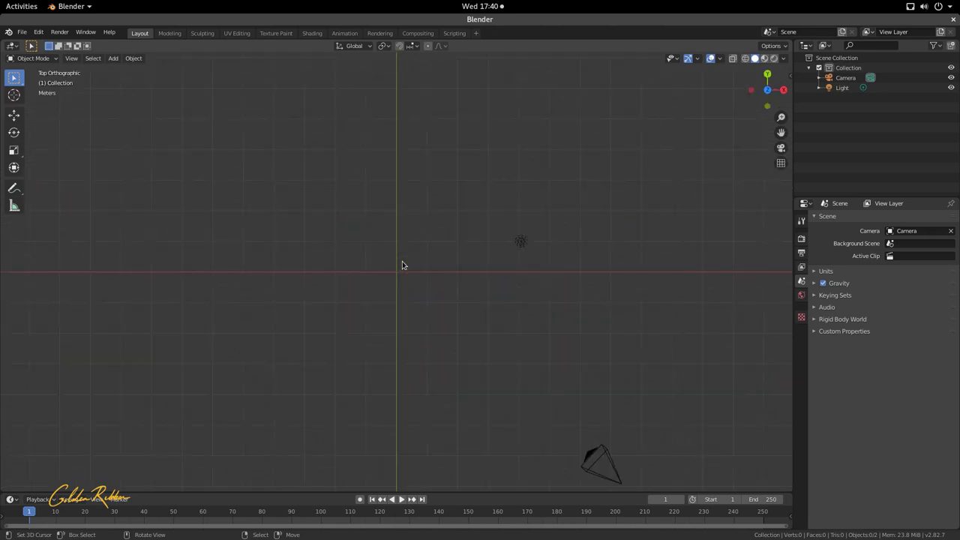
{"action": "key", "text": "KP_0"}
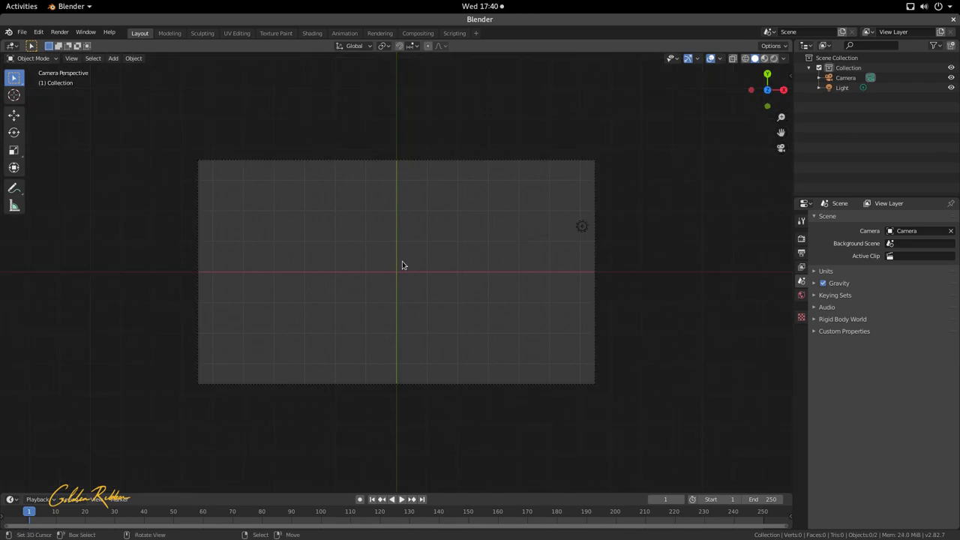
Step: Select the camera by its frame in the camera view
{"action": "scroll", "coordinate": [396, 267], "scroll_direction": "up", "scroll_amount": 2}
{"action": "scroll", "coordinate": [388, 273], "scroll_direction": "down", "scroll_amount": 2}
{"action": "left_click", "coordinate": [396, 165]}
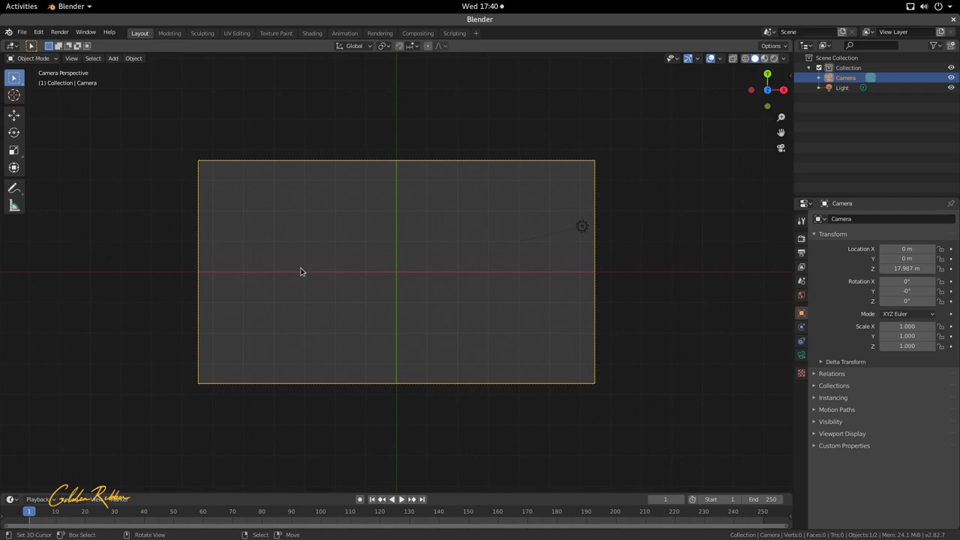
{"action": "scroll", "coordinate": [300, 272], "scroll_direction": "up", "scroll_amount": 1}
{"action": "scroll", "coordinate": [300, 272], "scroll_direction": "down", "scroll_amount": 1}
{"action": "left_click", "coordinate": [408, 164]}
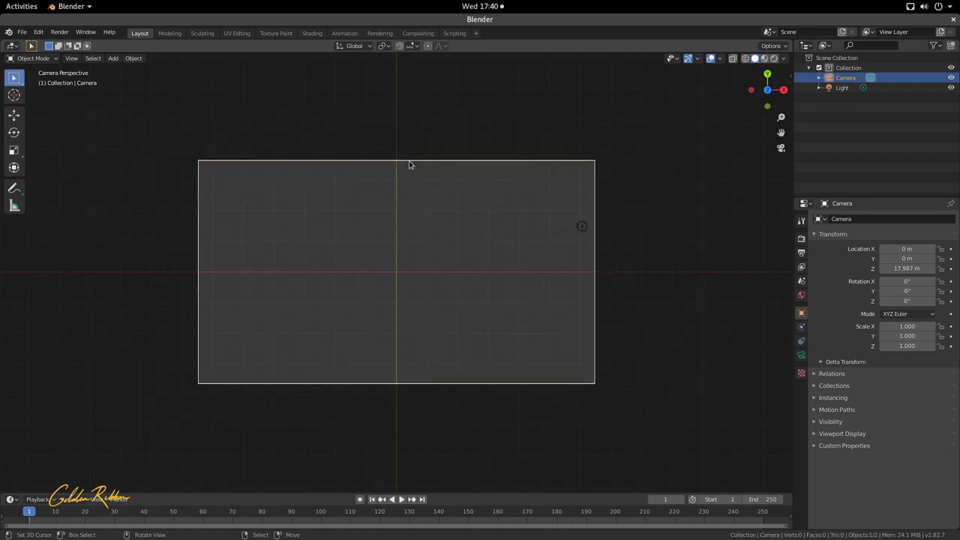
{"action": "left_click", "coordinate": [409, 165]}
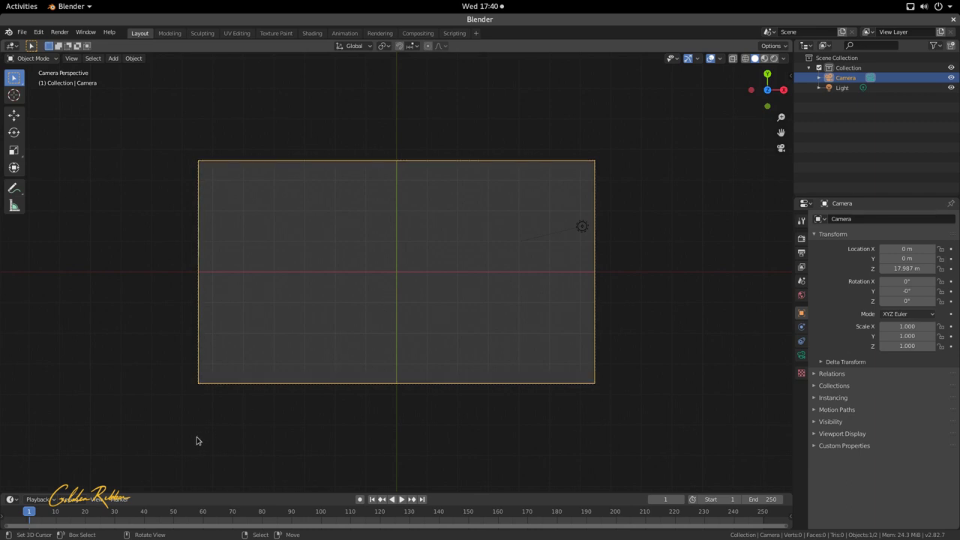
Step: Place the 3D cursor inside the camera frame and add a mesh plane there, at about X -1.49, Y -0.28, Z 2.59 m
{"action": "key", "text": "shift+a"}
{"action": "right_click", "coordinate": [175, 226], "text": "shift"}
{"action": "scroll", "coordinate": [107, 238], "scroll_direction": "down", "scroll_amount": 1}
{"action": "scroll", "coordinate": [107, 238], "scroll_direction": "up", "scroll_amount": 2}
{"action": "left_click", "coordinate": [114, 59]}
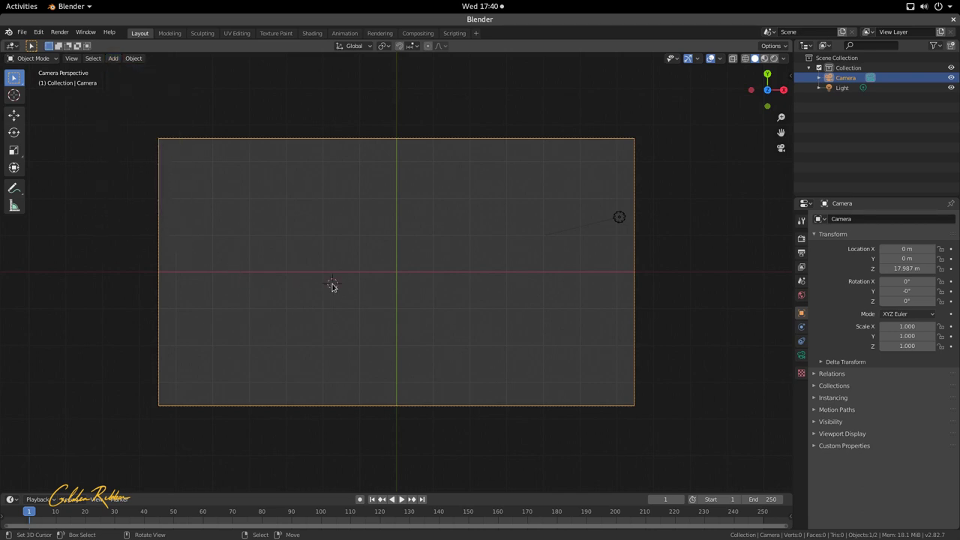
{"action": "key", "text": "shift+a"}
{"action": "mouse_move", "coordinate": [361, 279]}
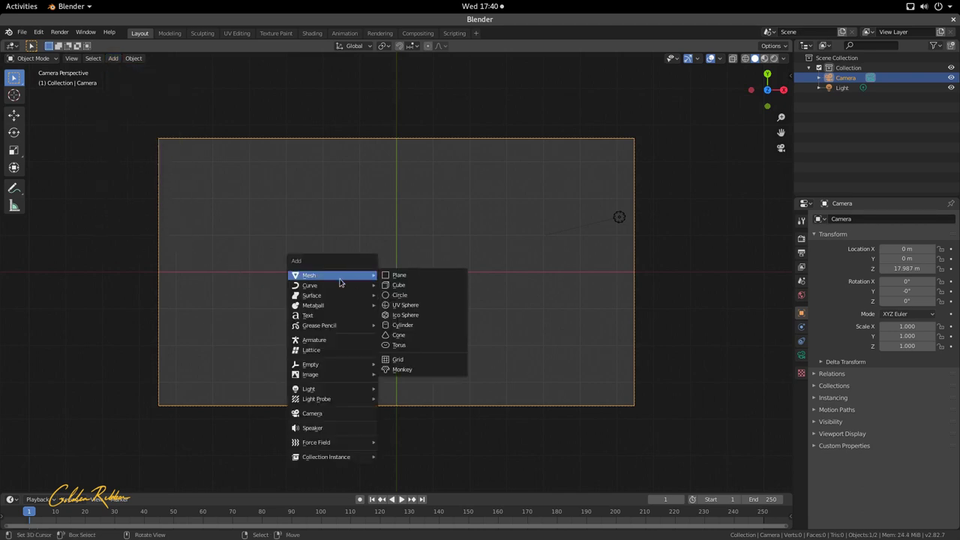
{"action": "left_click", "coordinate": [395, 279]}
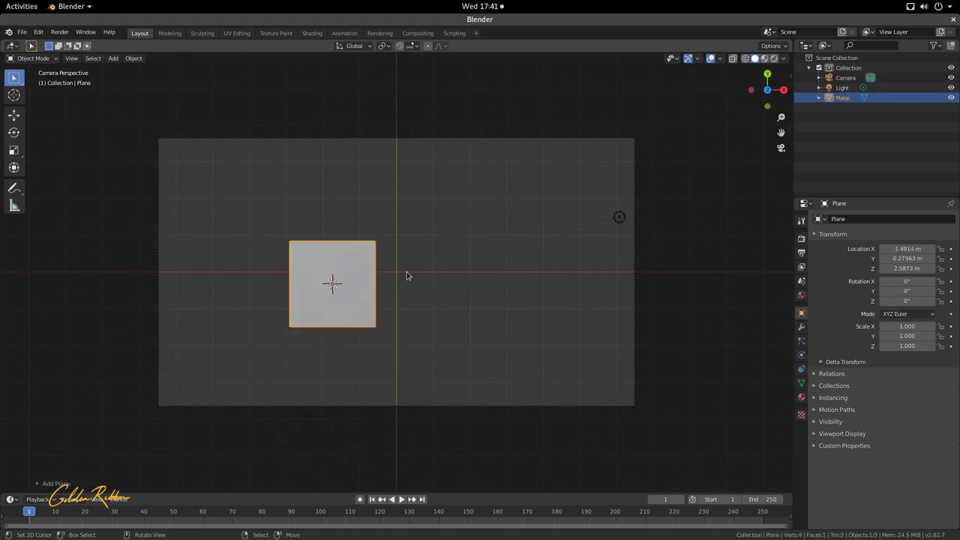
Step: Scale the plane up uniformly to about 3.69
{"action": "key", "text": "s"}
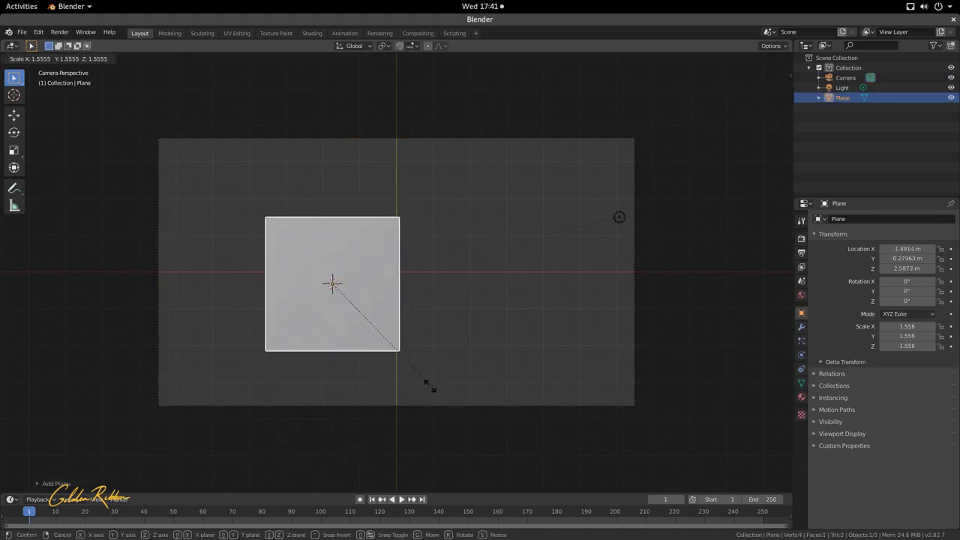
{"action": "key", "text": "Escape"}
{"action": "key", "text": "s"}
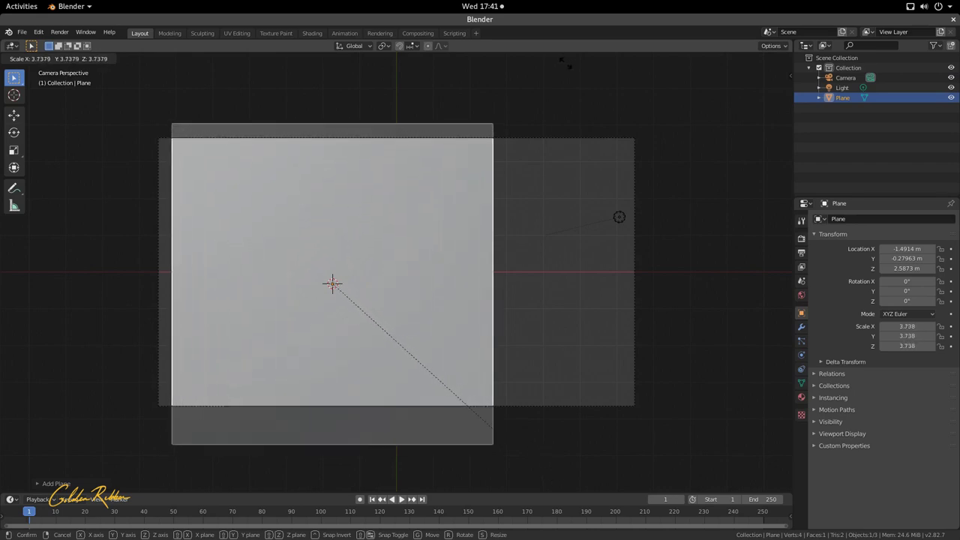
{"action": "left_click", "coordinate": [466, 380]}
Step: Select the two vertices of the plane's left edge and move them outward along X, beyond the camera frame
{"action": "key", "text": "Tab"}
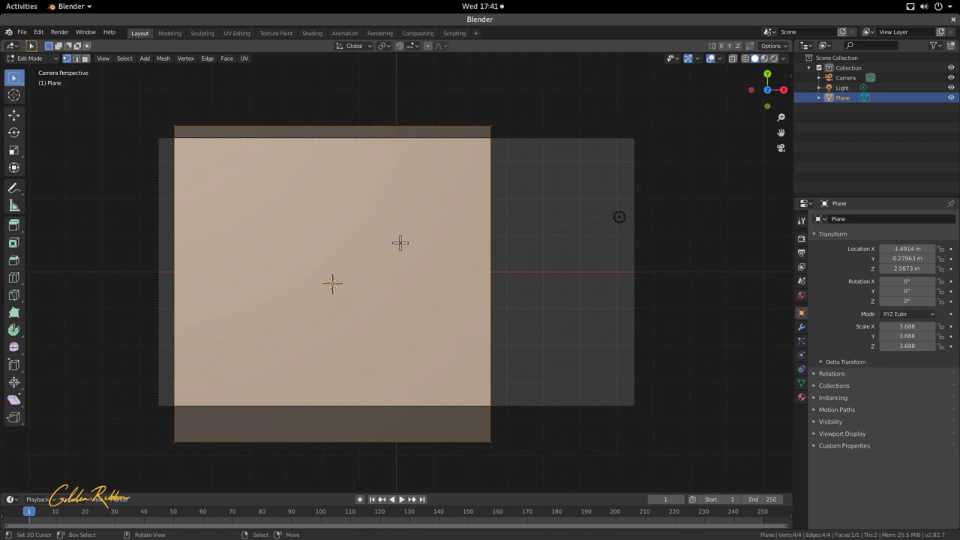
{"action": "left_click", "coordinate": [180, 120]}
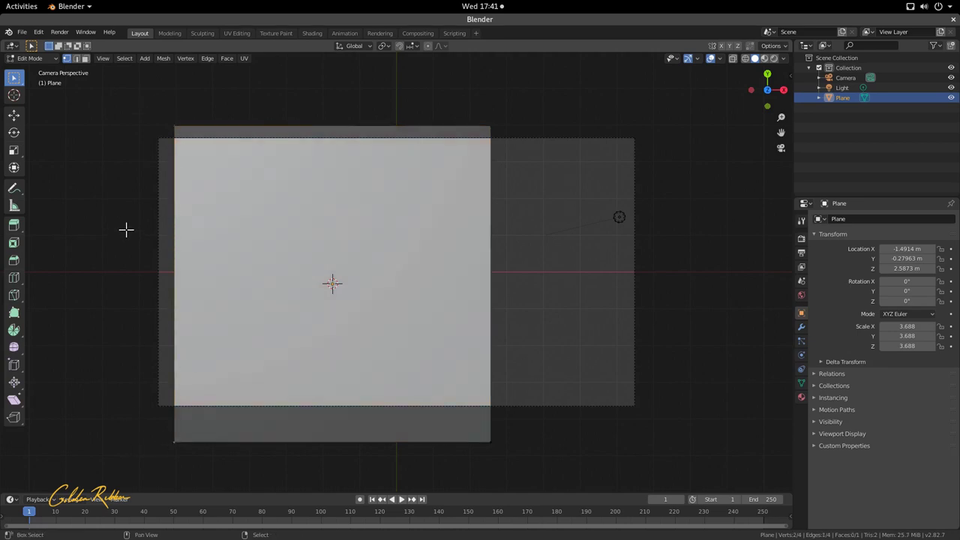
{"action": "key", "text": "Tab"}
{"action": "key", "text": "Tab"}
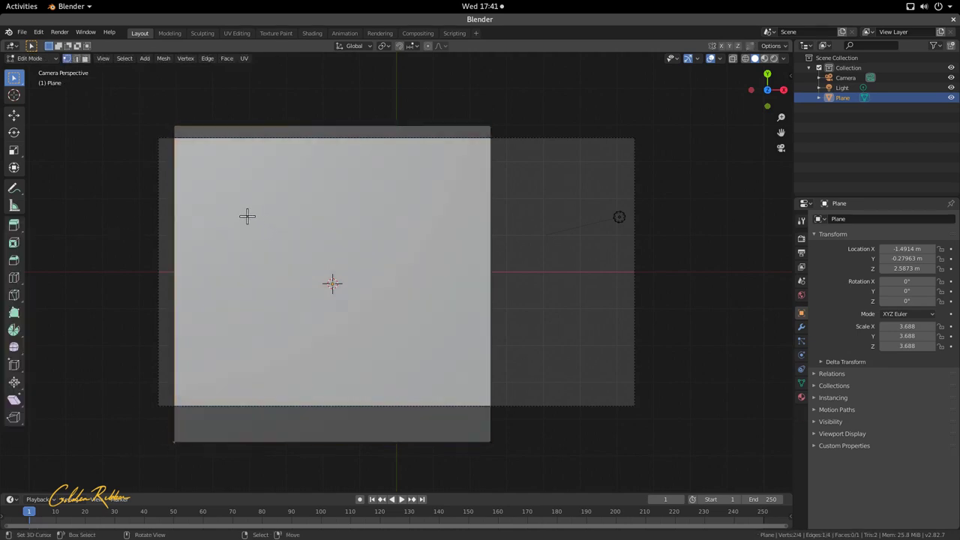
{"action": "left_click", "coordinate": [175, 441]}
{"action": "left_click", "coordinate": [174, 126]}
{"action": "left_click", "coordinate": [175, 441], "text": "shift"}
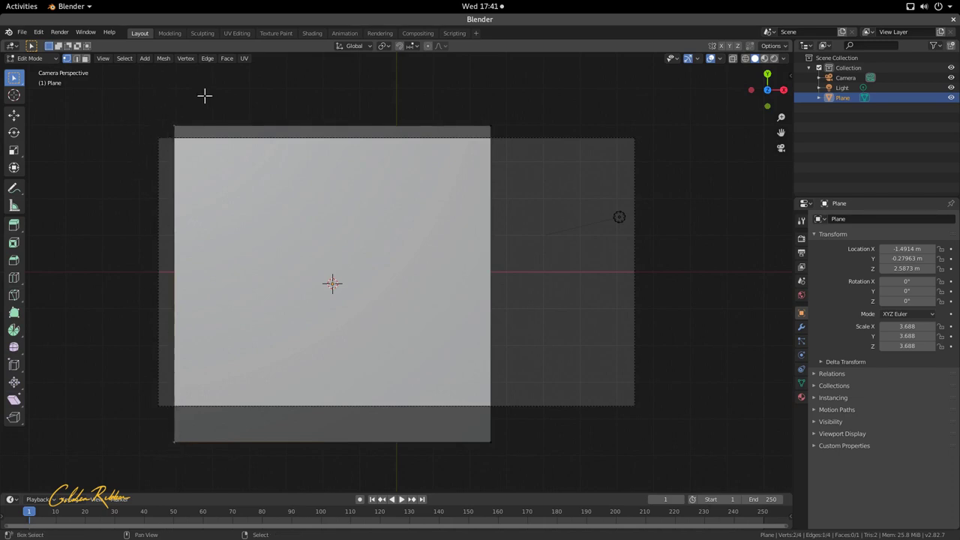
{"action": "key", "text": "b"}
{"action": "left_click_drag", "start_coordinate": [192, 314], "coordinate": [214, 475]}
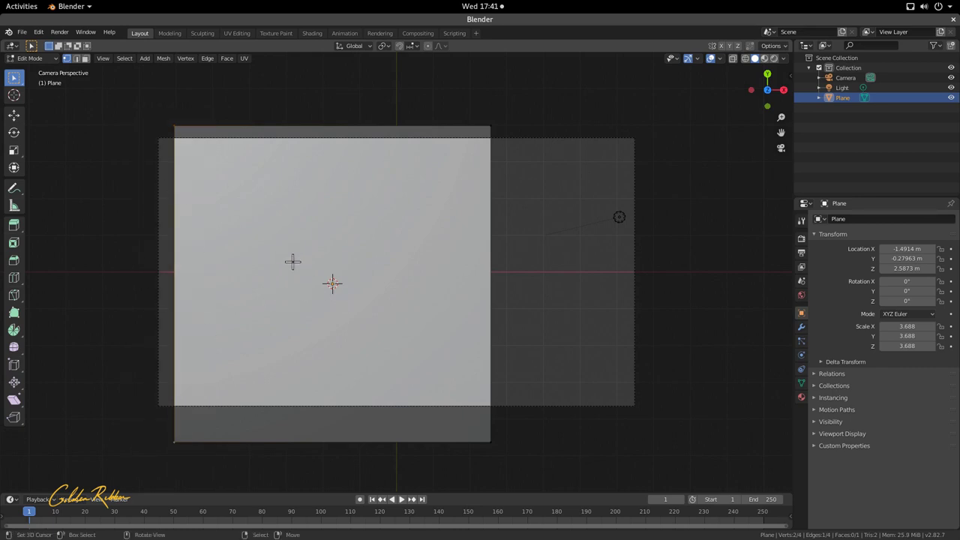
{"action": "key", "text": "g"}
{"action": "key", "text": "x"}
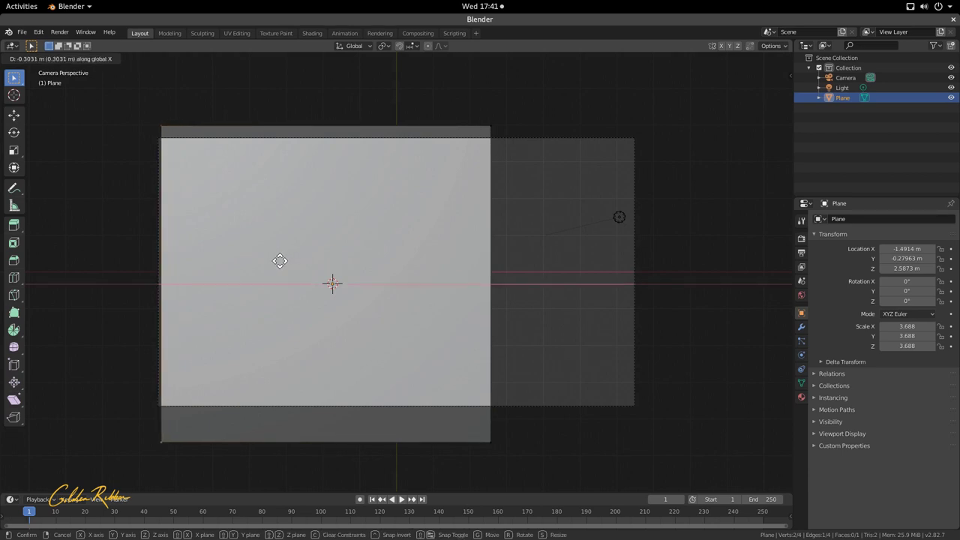
{"action": "left_click", "coordinate": [255, 257]}
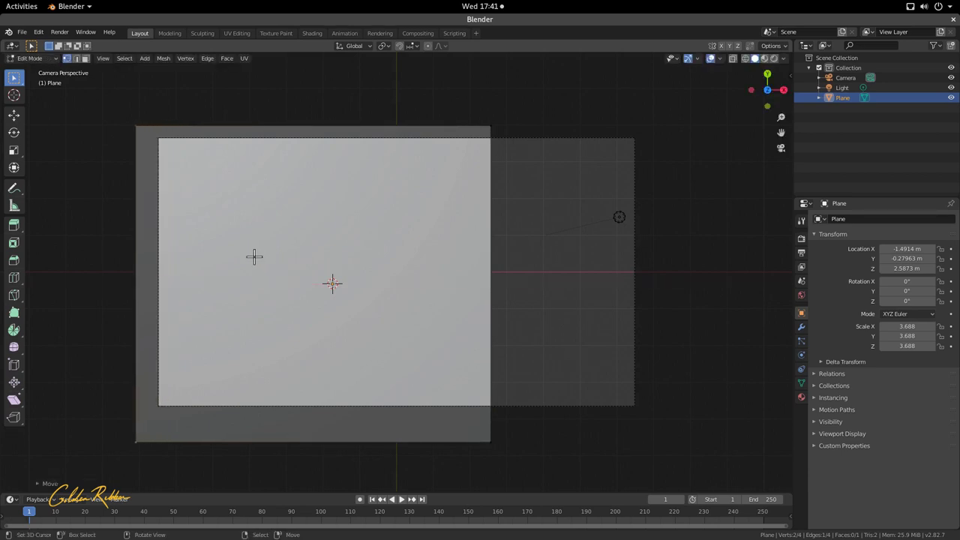
Step: Move the plane's right edge about 3.66 m outward along X so the plane extends beyond the camera frame
{"action": "left_click", "coordinate": [483, 448], "text": "shift"}
{"action": "key", "text": "g"}
{"action": "key", "text": "x"}
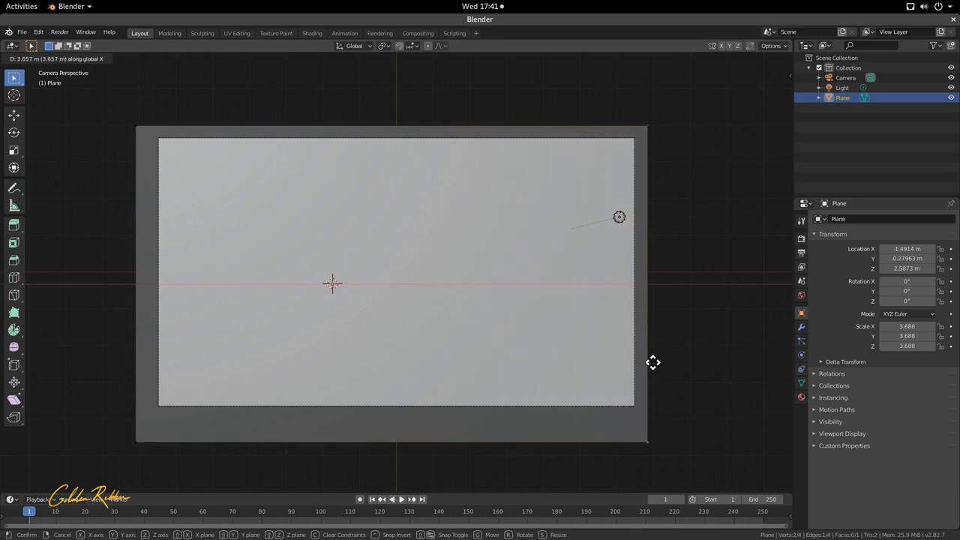
{"action": "left_click", "coordinate": [653, 363]}
{"action": "key", "text": "Tab"}
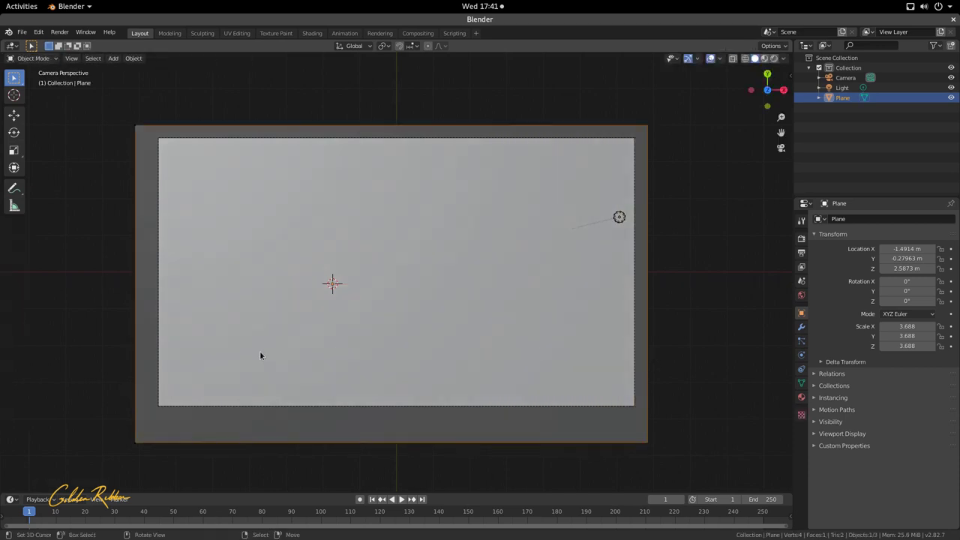
Step: Recentre the whole plane behind the camera frame at about X -1.468, Y -0.07, Z 2.568 m
{"action": "key", "text": "g"}
{"action": "key", "text": "y"}
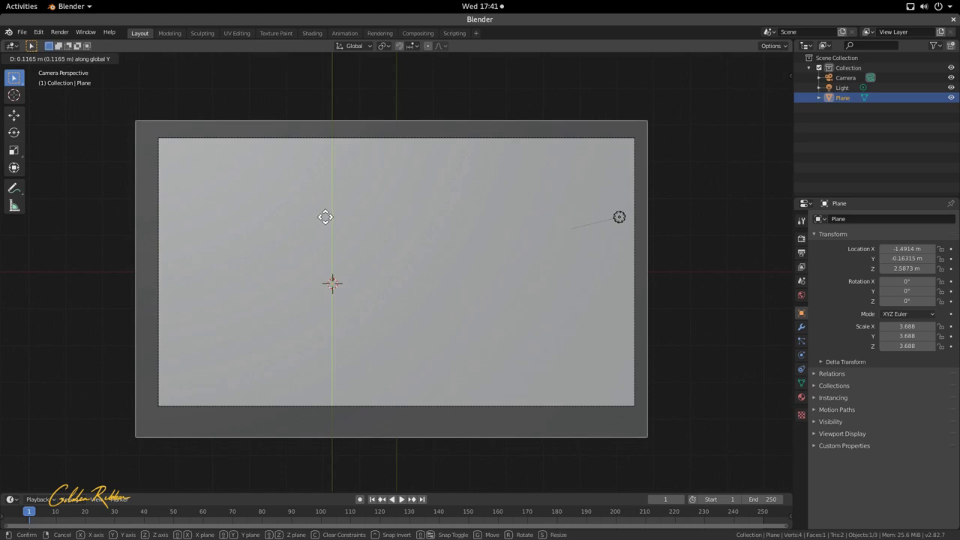
{"action": "left_click", "coordinate": [326, 216]}
{"action": "key", "text": "g"}
{"action": "key", "text": "z"}
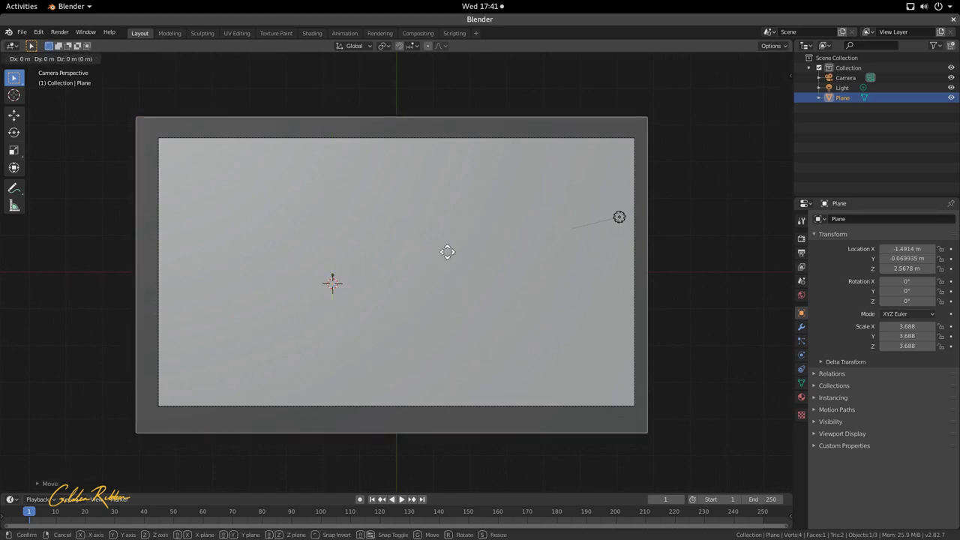
{"action": "left_click", "coordinate": [448, 252]}
{"action": "key", "text": "g"}
{"action": "key", "text": "x"}
{"action": "left_click", "coordinate": [452, 255]}
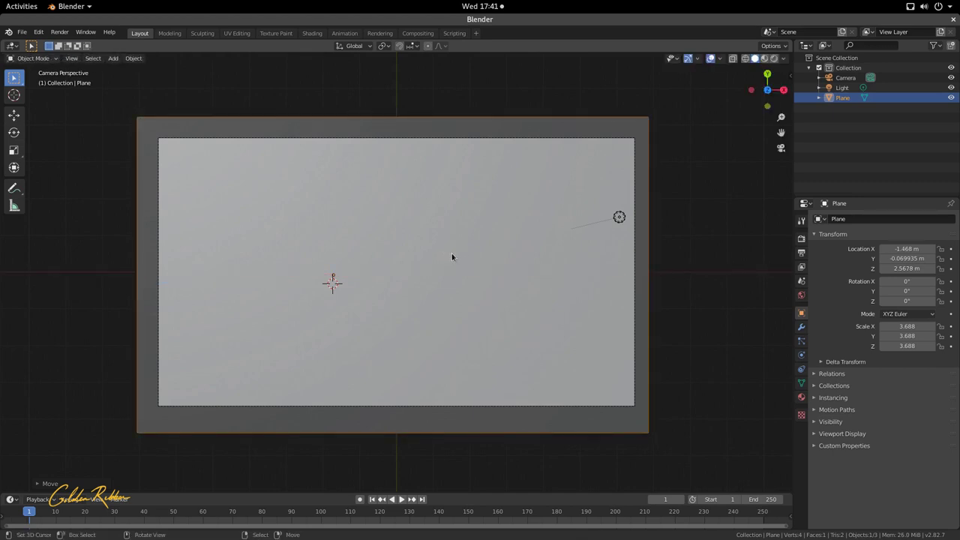
Step: Duplicate the plane and lower the copy along Z to about 2.41 m
{"action": "key", "text": "shift+d"}
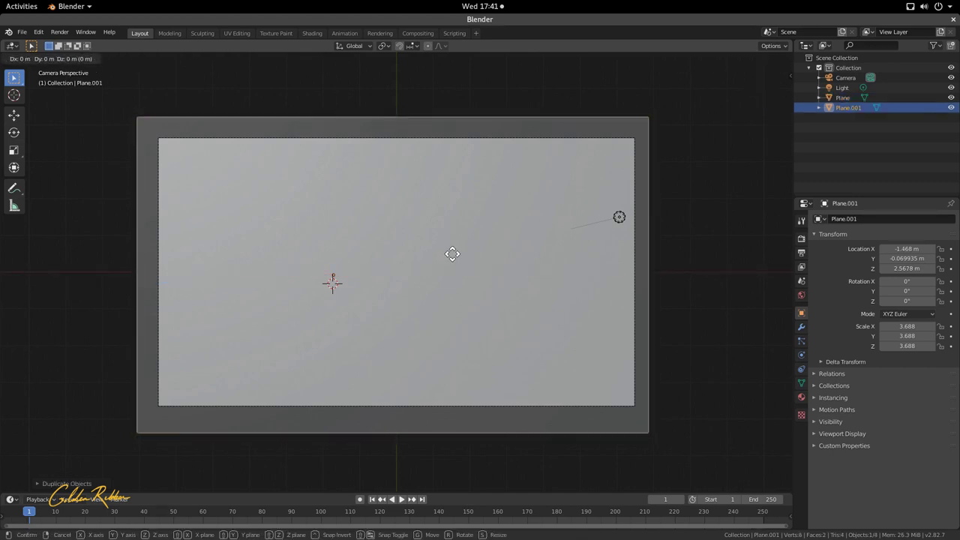
{"action": "key", "text": "x"}
{"action": "key", "text": "z"}
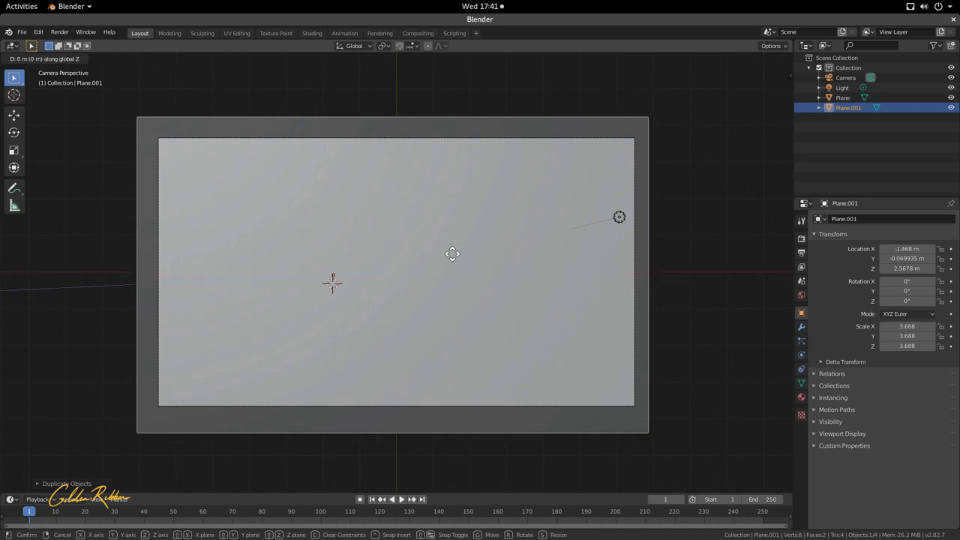
{"action": "left_click", "coordinate": [452, 253]}
{"action": "middle_click_drag", "start_coordinate": [458, 245], "coordinate": [516, 106]}
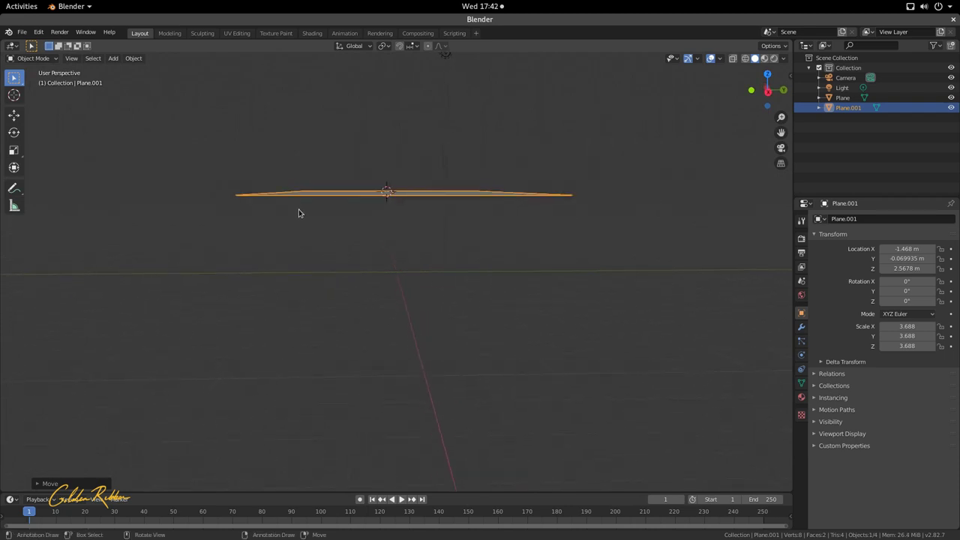
{"action": "scroll", "coordinate": [348, 219], "scroll_direction": "up", "scroll_amount": 2}
{"action": "key", "text": "g"}
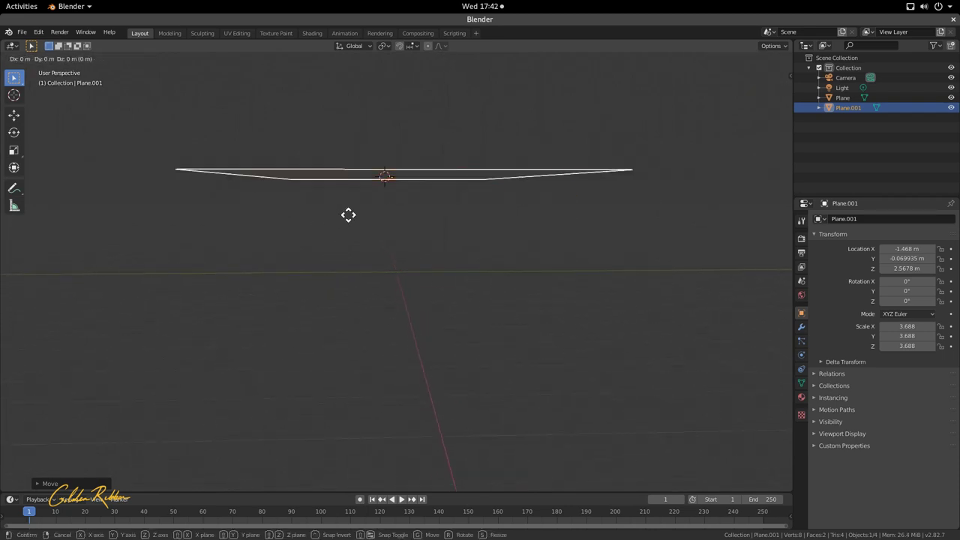
{"action": "key", "text": "z"}
{"action": "left_click", "coordinate": [340, 161]}
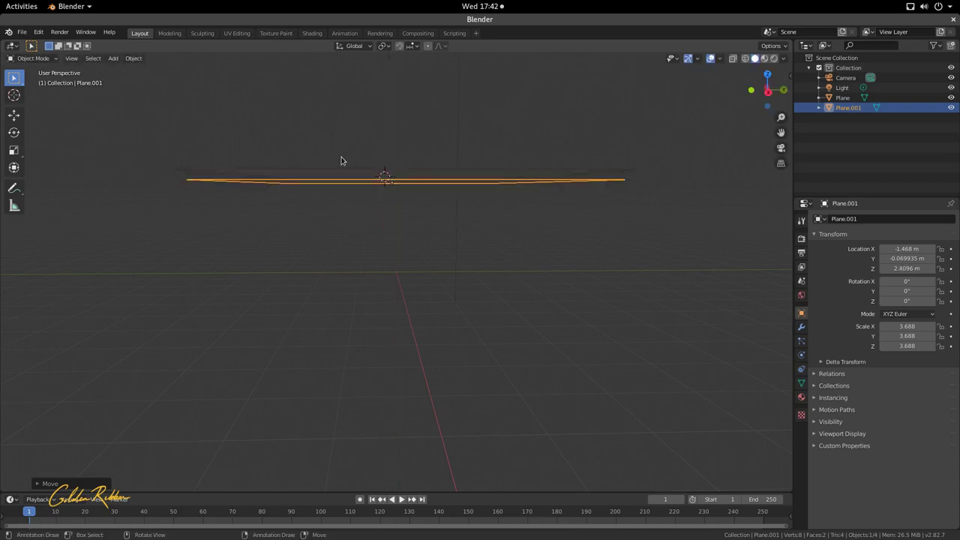
Step: Give the upper plane a new node-based material with an Emission surface shader
{"action": "middle_click_drag", "start_coordinate": [341, 160], "coordinate": [426, 194]}
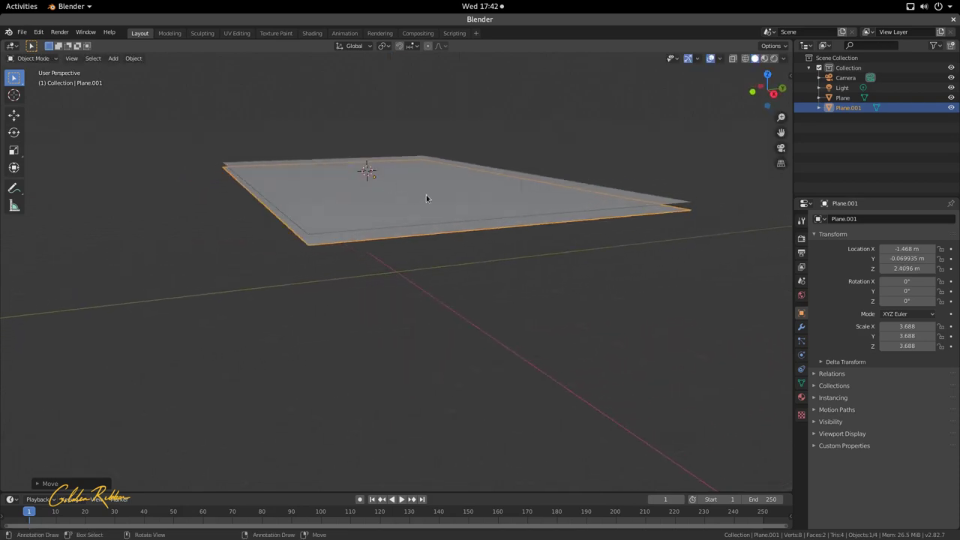
{"action": "left_click", "coordinate": [426, 198]}
{"action": "middle_click_drag", "start_coordinate": [536, 161], "coordinate": [775, 421]}
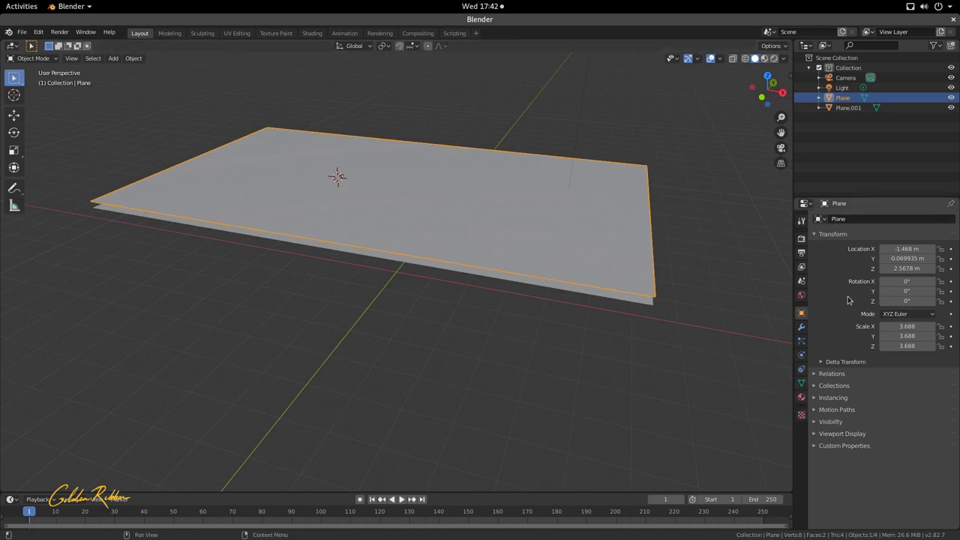
{"action": "left_click", "coordinate": [801, 399]}
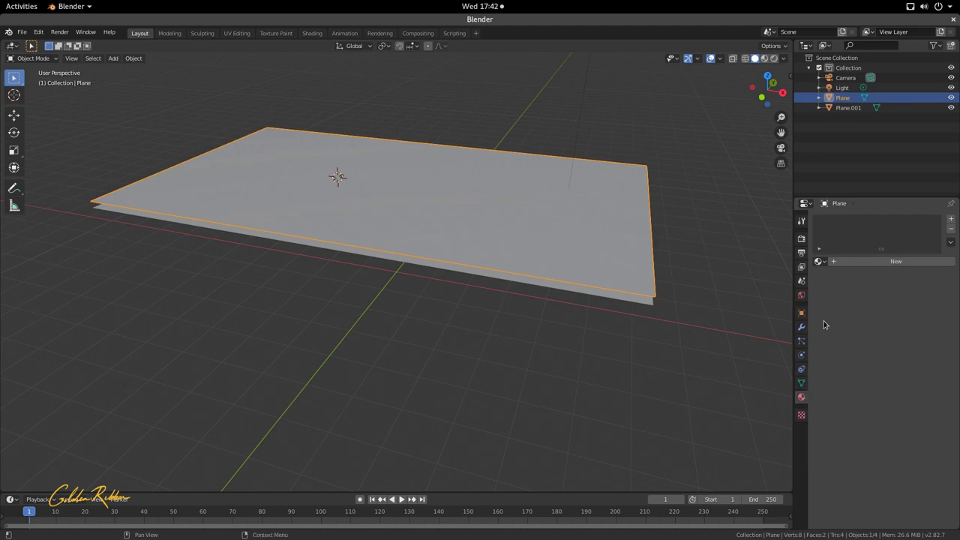
{"action": "left_click", "coordinate": [865, 262]}
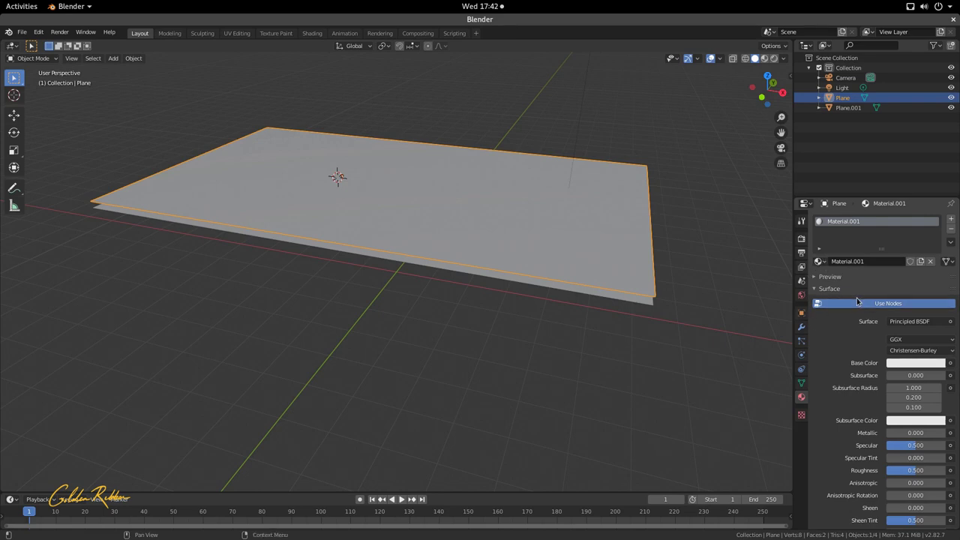
{"action": "left_click", "coordinate": [895, 303]}
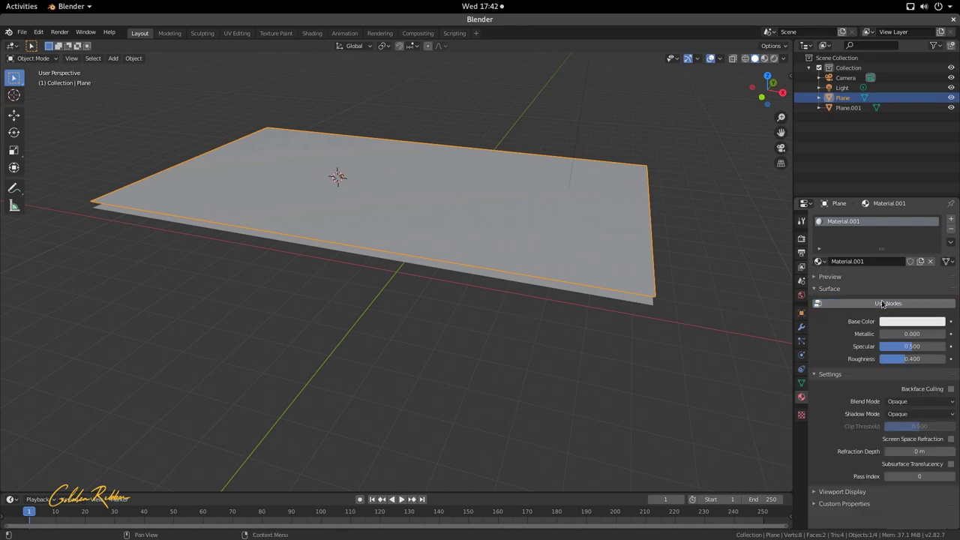
{"action": "left_click", "coordinate": [884, 304]}
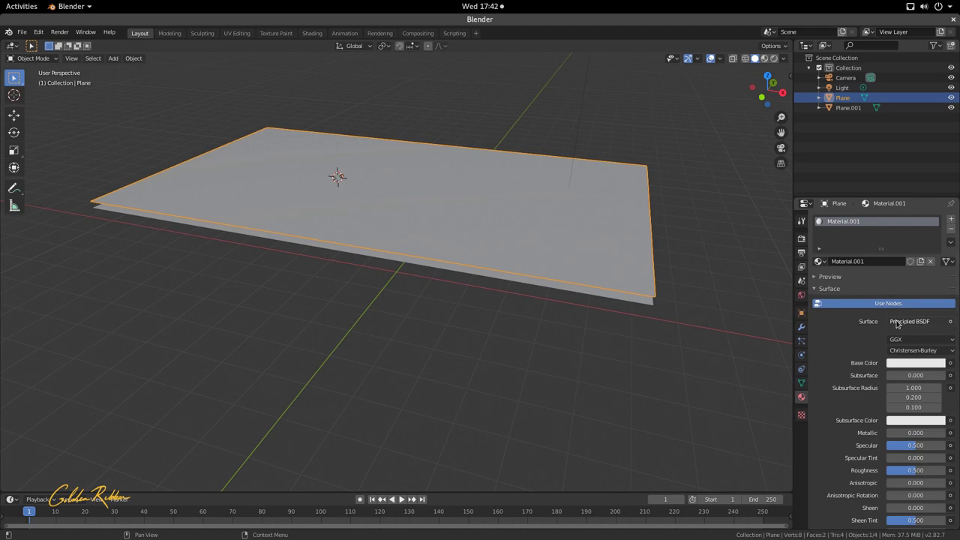
{"action": "left_click", "coordinate": [897, 324]}
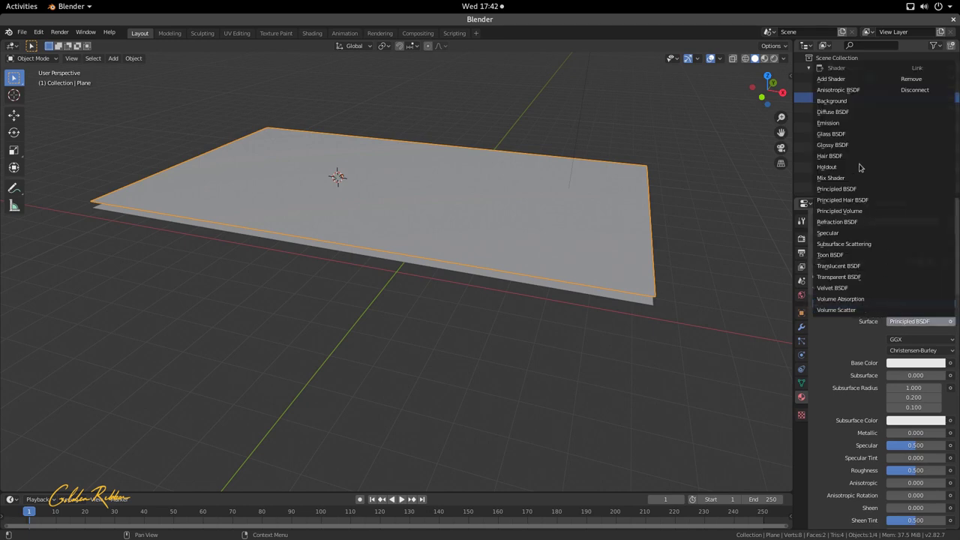
{"action": "left_click", "coordinate": [860, 124]}
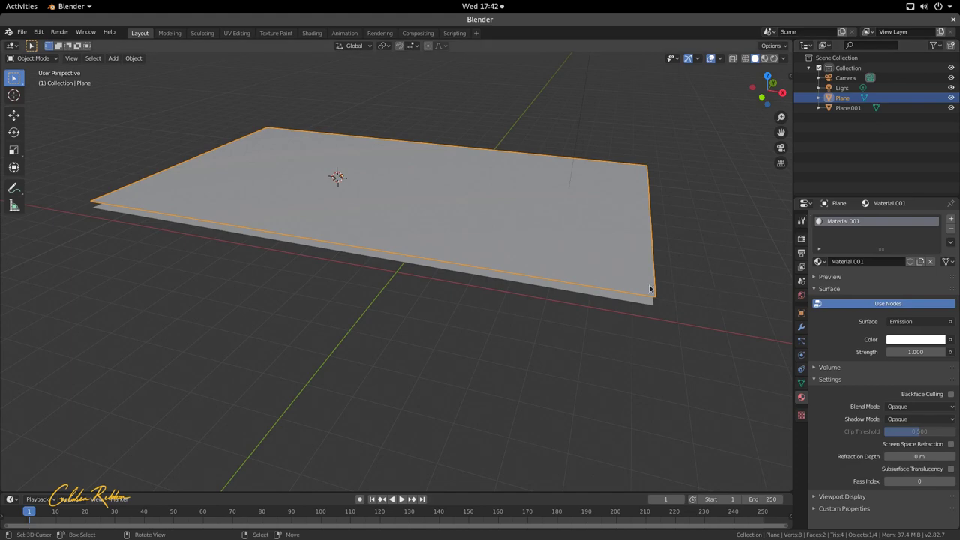
Step: Set the upper plane's emission color to hex C83771
{"action": "middle_click_drag", "start_coordinate": [594, 261], "coordinate": [630, 296]}
{"action": "left_click", "coordinate": [917, 340]}
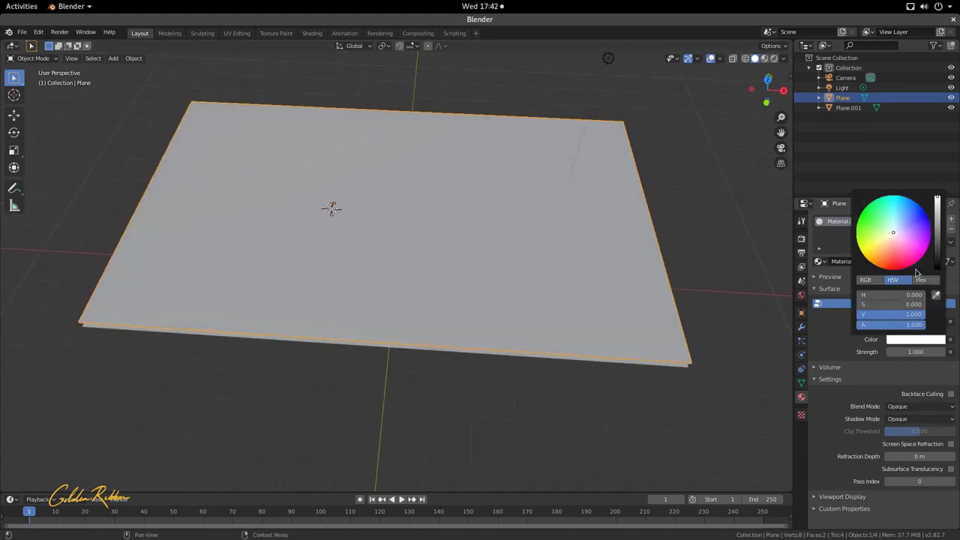
{"action": "left_click", "coordinate": [919, 279]}
{"action": "left_click", "coordinate": [904, 295]}
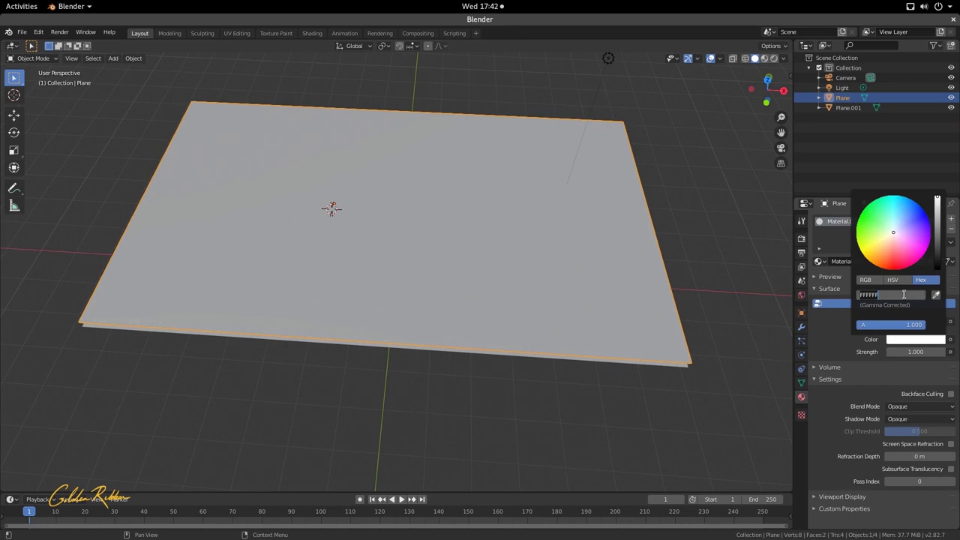
{"action": "type", "text": "#c83771"}
{"action": "key", "text": "Return"}
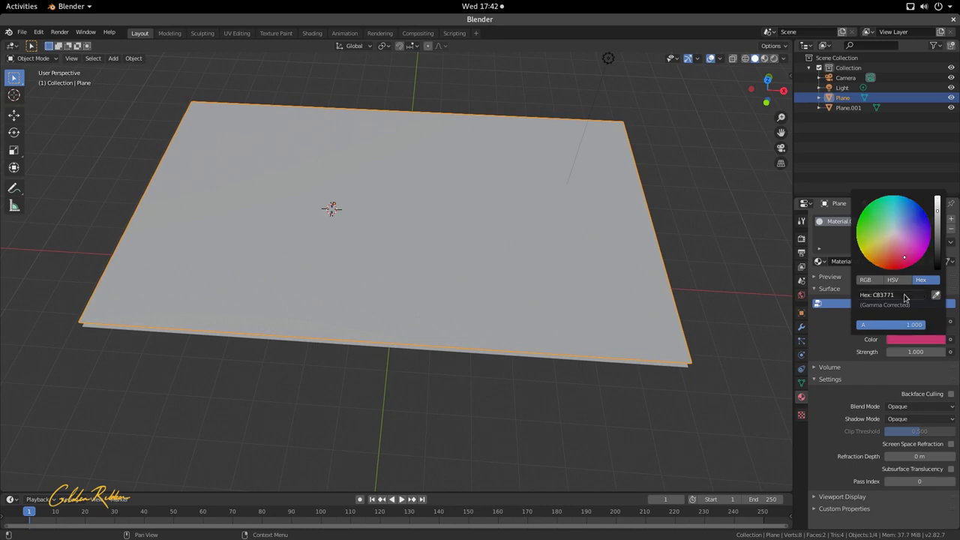
Step: Give the lower plane its own new material with an Emission surface shader
{"action": "middle_click_drag", "start_coordinate": [579, 303], "coordinate": [560, 221]}
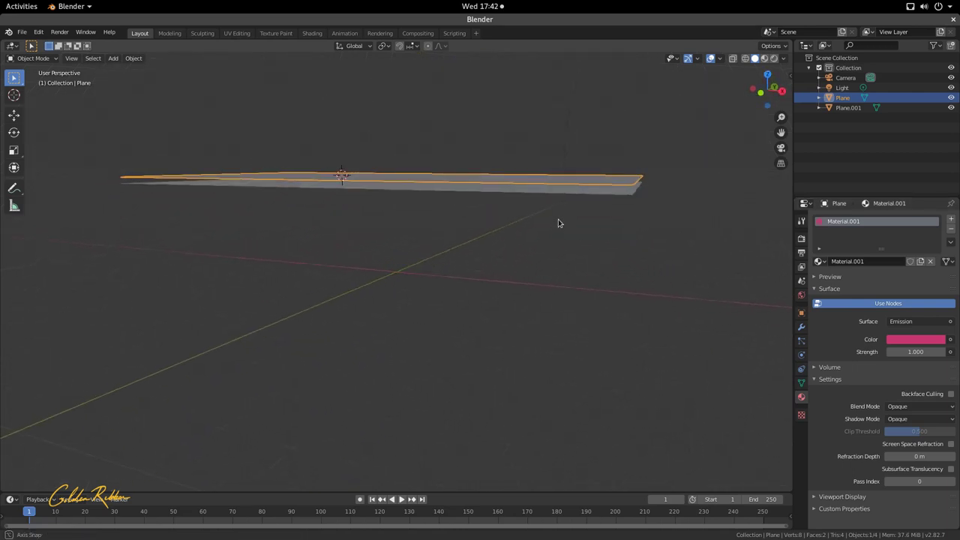
{"action": "left_click", "coordinate": [565, 199]}
{"action": "middle_click_drag", "start_coordinate": [777, 237], "coordinate": [183, 281]}
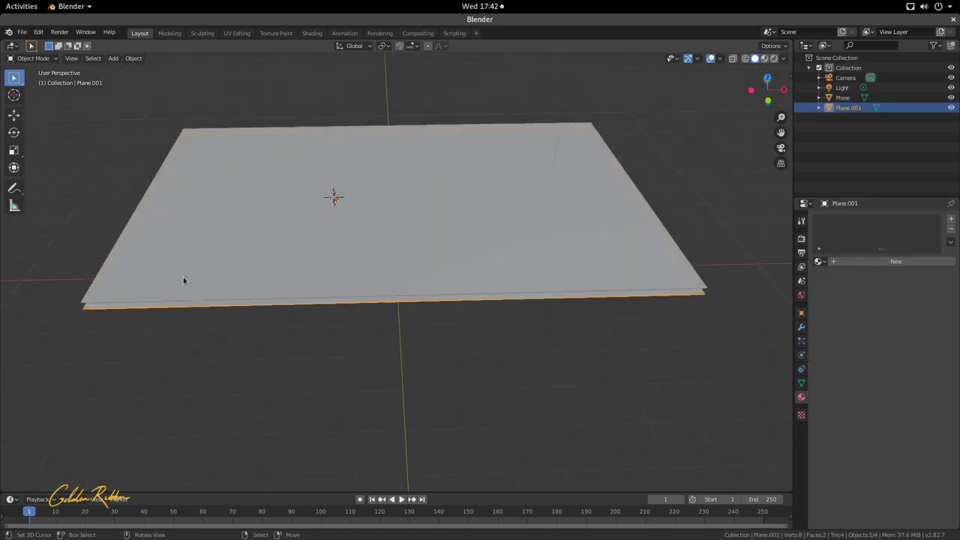
{"action": "left_click", "coordinate": [885, 261]}
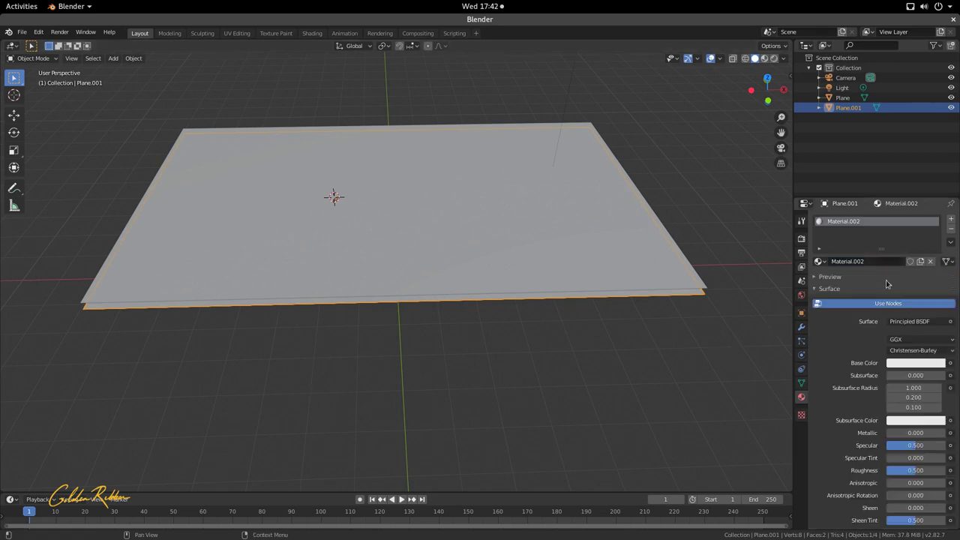
{"action": "left_click", "coordinate": [912, 322]}
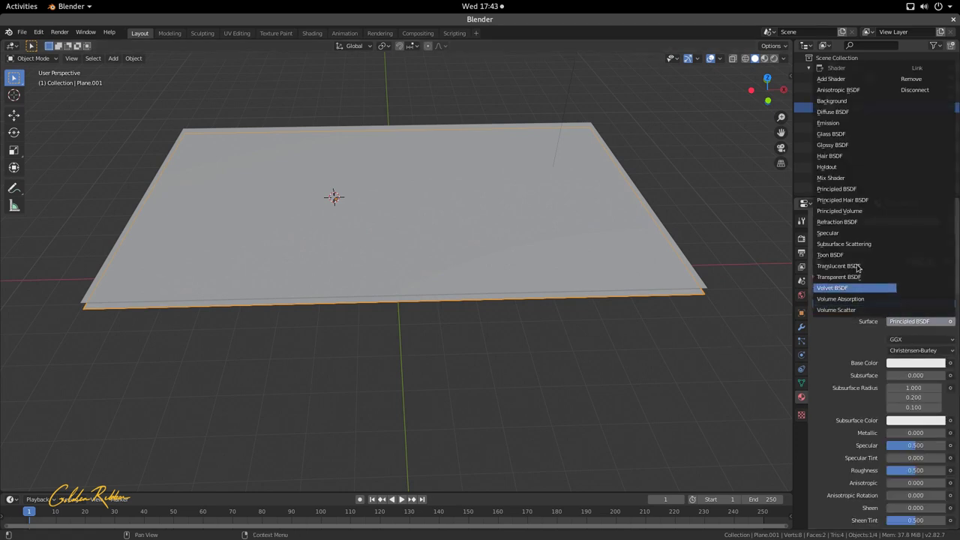
{"action": "left_click", "coordinate": [846, 129]}
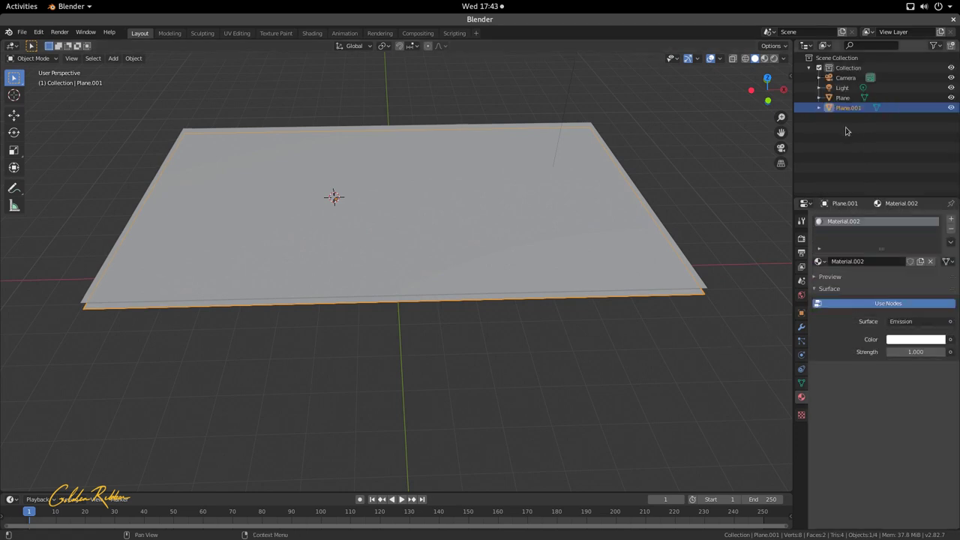
Step: Turn off node use for the lower plane's material and set its base color to dark blue
{"action": "left_click", "coordinate": [870, 305]}
{"action": "left_click", "coordinate": [887, 321]}
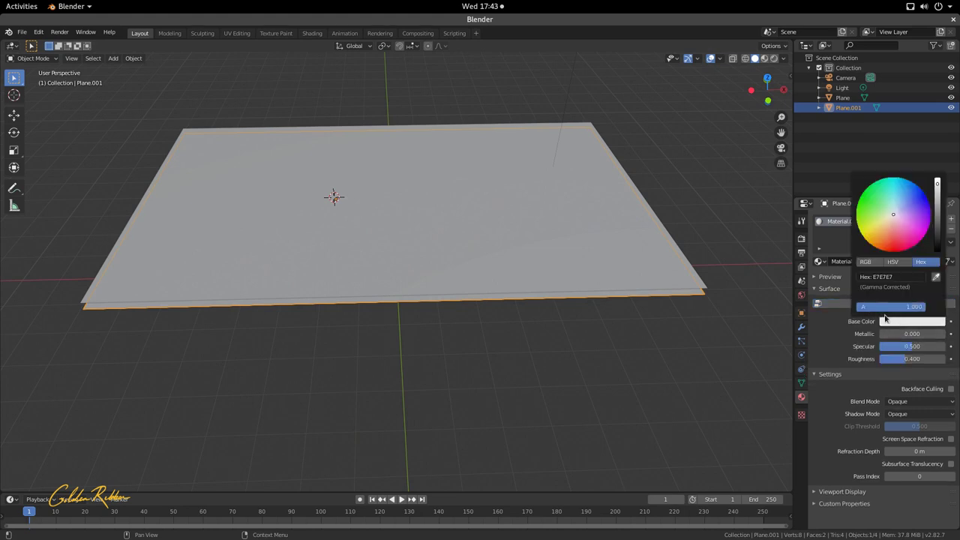
{"action": "mouse_move", "coordinate": [906, 216]}
{"action": "left_mouse_down"}
{"action": "mouse_move", "coordinate": [918, 191]}
{"action": "mouse_move", "coordinate": [937, 206]}
{"action": "left_mouse_up"}
{"action": "middle_click_drag", "start_coordinate": [323, 206], "coordinate": [311, 180]}
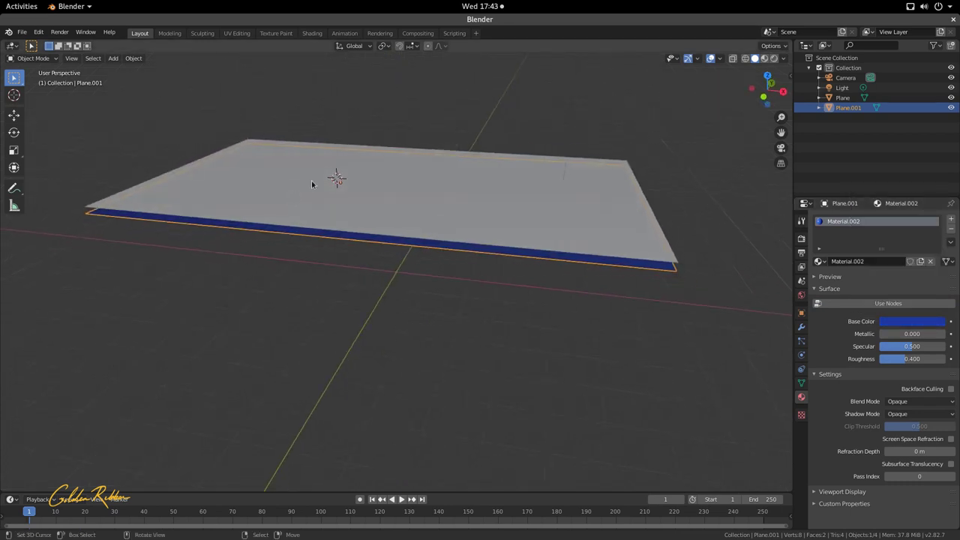
Step: Turn node use back on for the lower plane's material and set its emission color to dark blue
{"action": "left_click", "coordinate": [322, 193]}
{"action": "left_click", "coordinate": [507, 260]}
{"action": "left_click", "coordinate": [915, 304]}
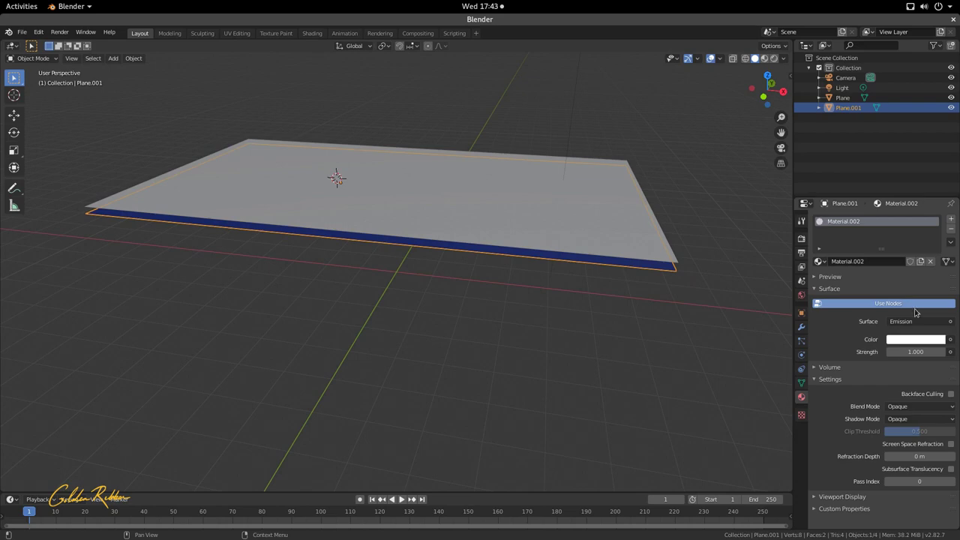
{"action": "left_click", "coordinate": [915, 339]}
{"action": "left_click", "coordinate": [914, 221]}
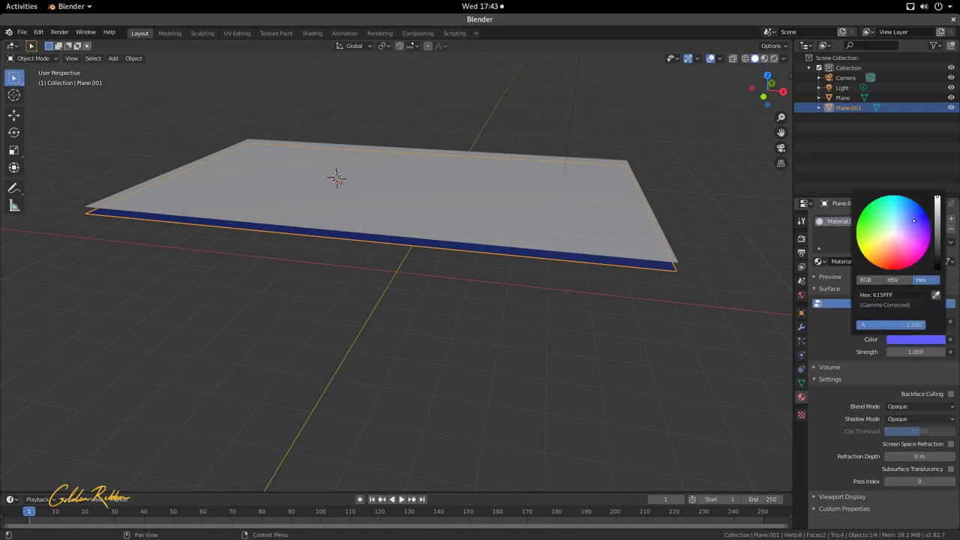
{"action": "left_click_drag", "start_coordinate": [914, 221], "coordinate": [913, 213]}
{"action": "mouse_move", "coordinate": [936, 246]}
{"action": "left_mouse_down"}
{"action": "mouse_move", "coordinate": [937, 265]}
{"action": "mouse_move", "coordinate": [937, 248]}
{"action": "left_mouse_up"}
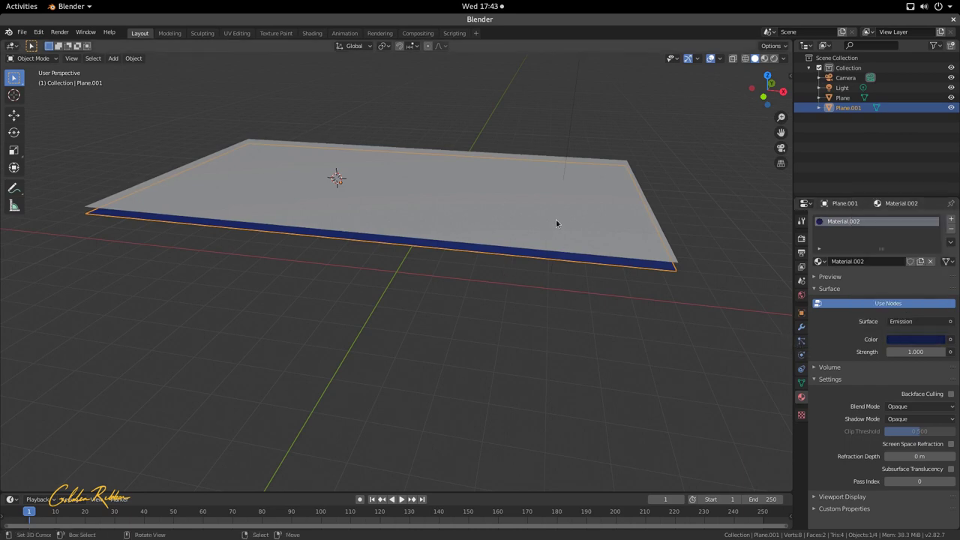
Step: Set the viewport shading to Material Preview, select the upper plane and return to the camera view
{"action": "middle_click_drag", "start_coordinate": [556, 219], "coordinate": [516, 215]}
{"action": "left_click", "coordinate": [515, 169]}
{"action": "left_click", "coordinate": [508, 182]}
{"action": "left_click", "coordinate": [557, 276]}
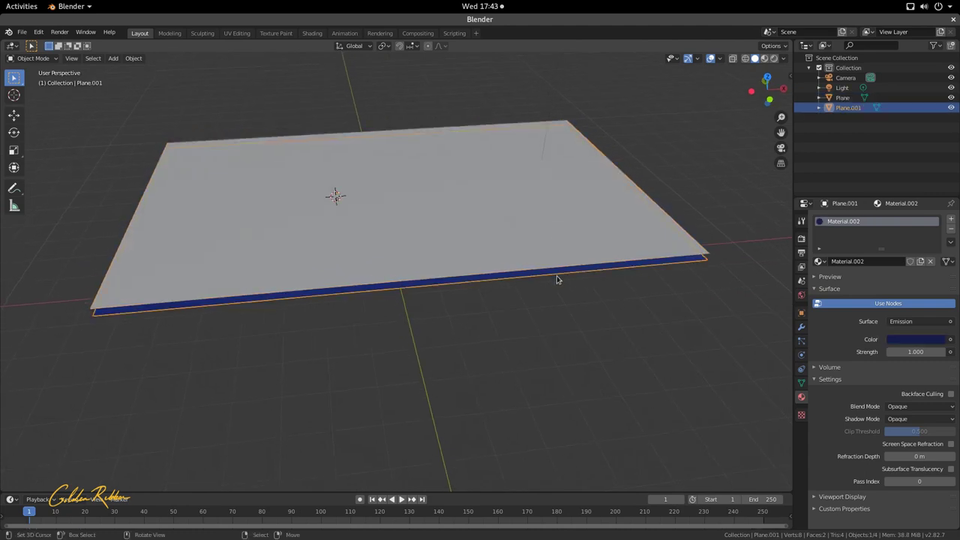
{"action": "left_click", "coordinate": [574, 261]}
{"action": "left_click", "coordinate": [571, 279]}
{"action": "middle_click_drag", "start_coordinate": [588, 268], "coordinate": [578, 309]}
{"action": "left_click", "coordinate": [765, 59]}
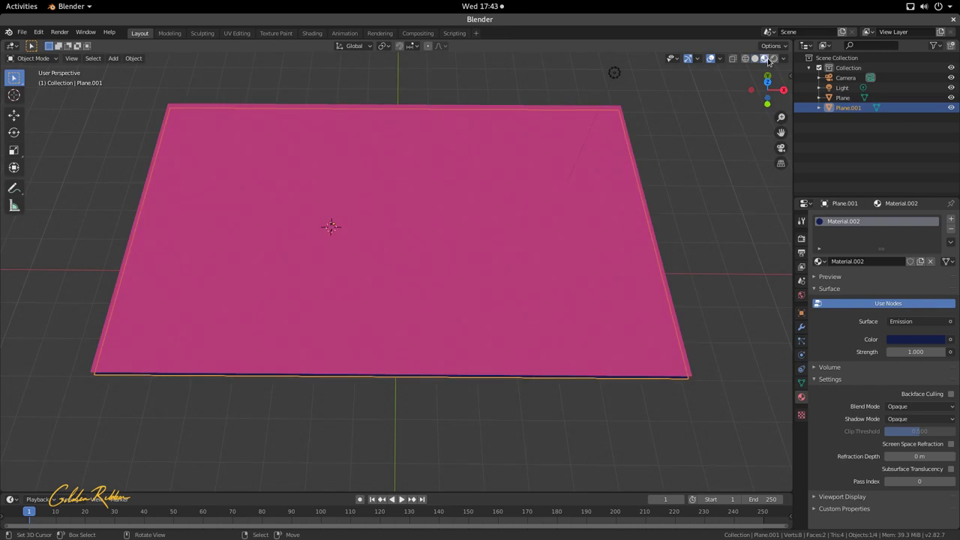
{"action": "mouse_move", "coordinate": [622, 116]}
{"action": "middle_mouse_down"}
{"action": "mouse_move", "coordinate": [557, 172]}
{"action": "mouse_move", "coordinate": [503, 126]}
{"action": "middle_mouse_up"}
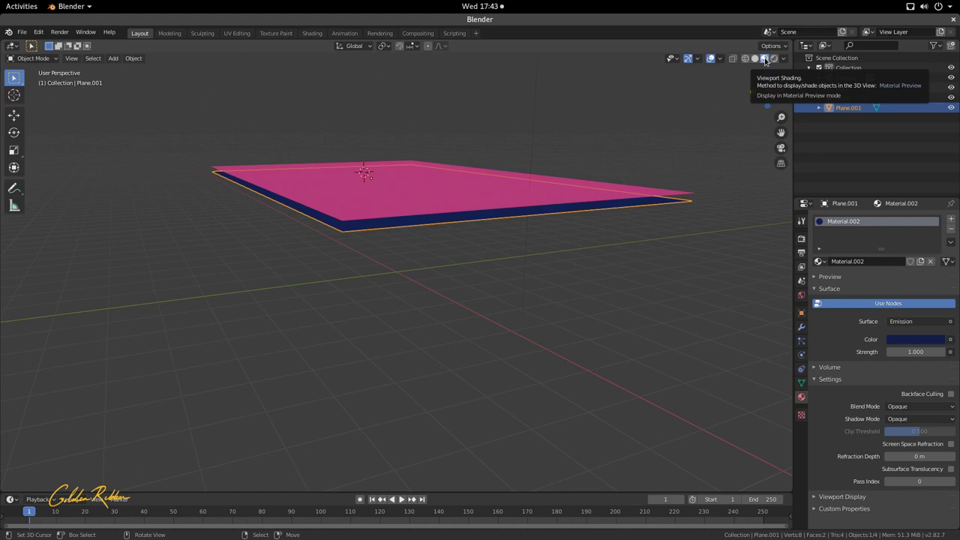
{"action": "middle_click_drag", "start_coordinate": [492, 105], "coordinate": [435, 208]}
{"action": "left_click", "coordinate": [404, 176]}
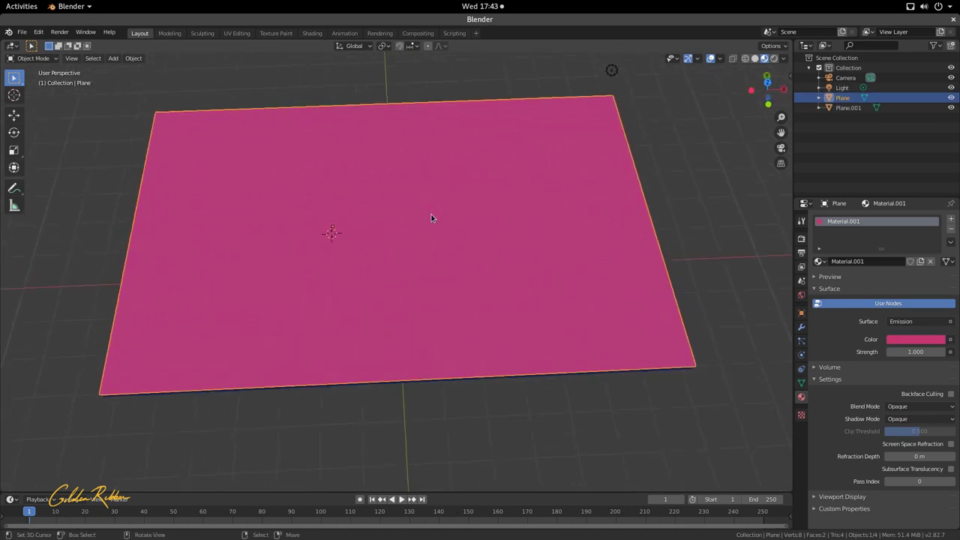
{"action": "key", "text": "KP_0"}
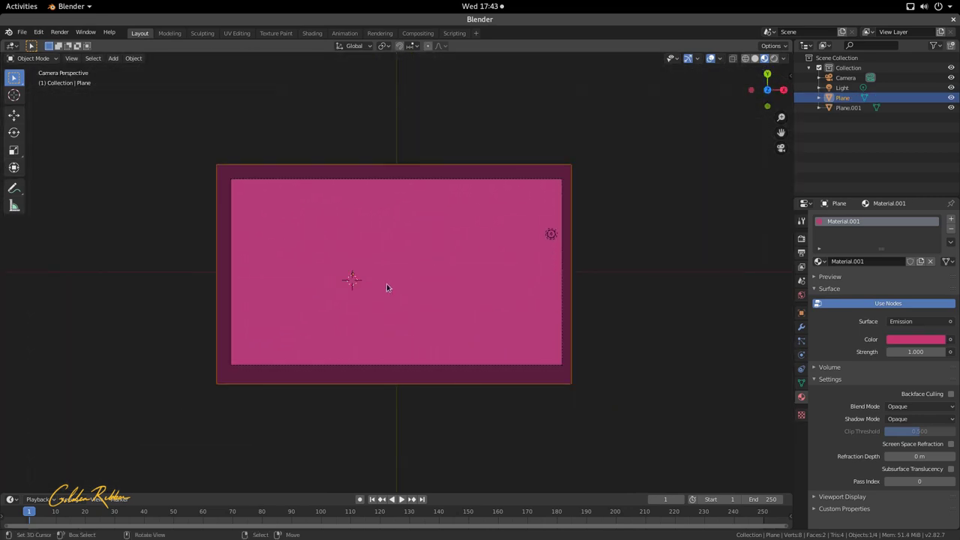
Step: Add a cylinder mesh at the 3D cursor over the pink plane
{"action": "key", "text": "shift+a"}
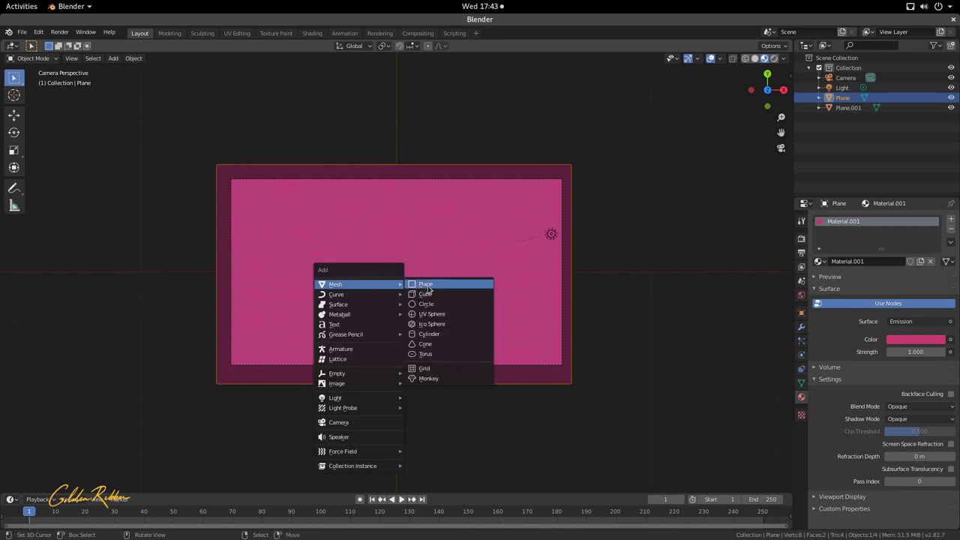
{"action": "key", "text": "Escape"}
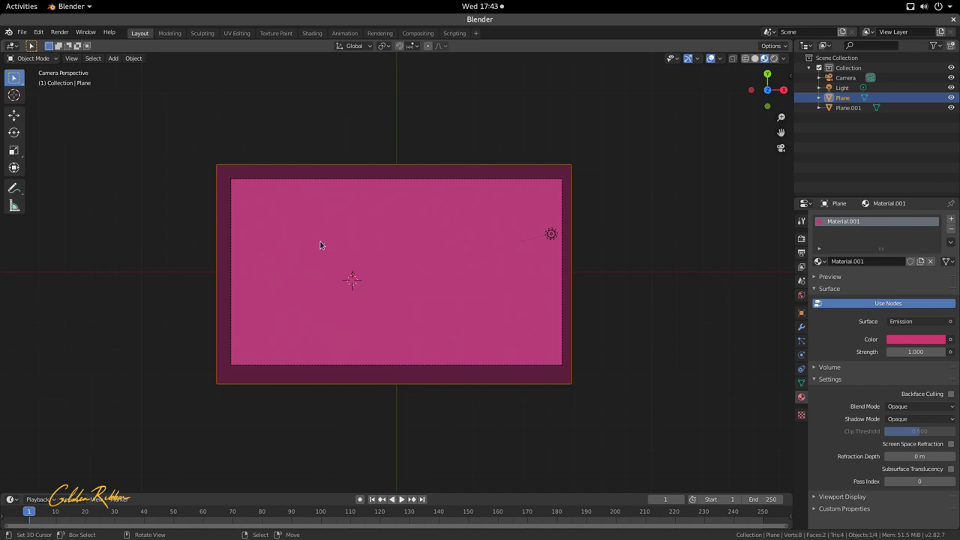
{"action": "key", "text": "shift+a"}
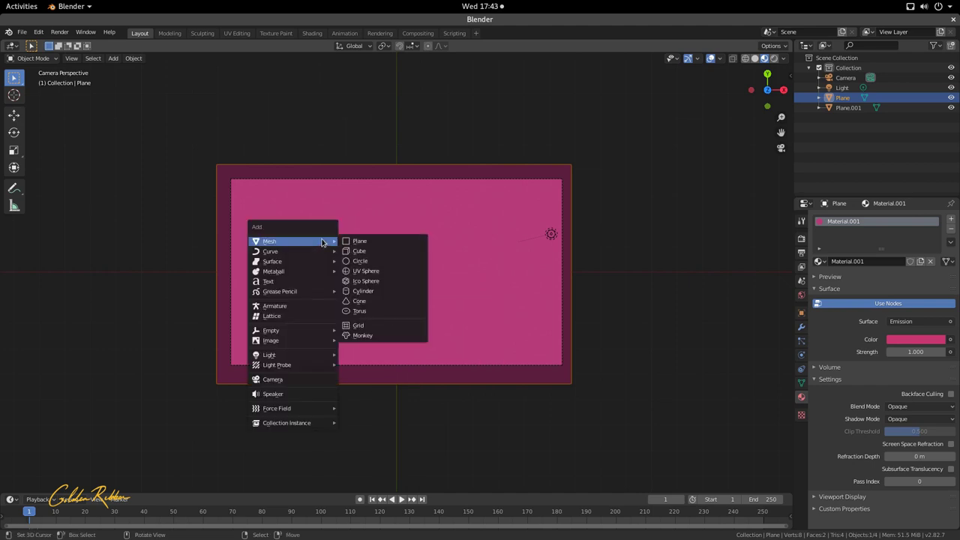
{"action": "key", "text": "Down"}
{"action": "key", "text": "Down"}
{"action": "key", "text": "Down"}
{"action": "key", "text": "Down"}
{"action": "key", "text": "Escape"}
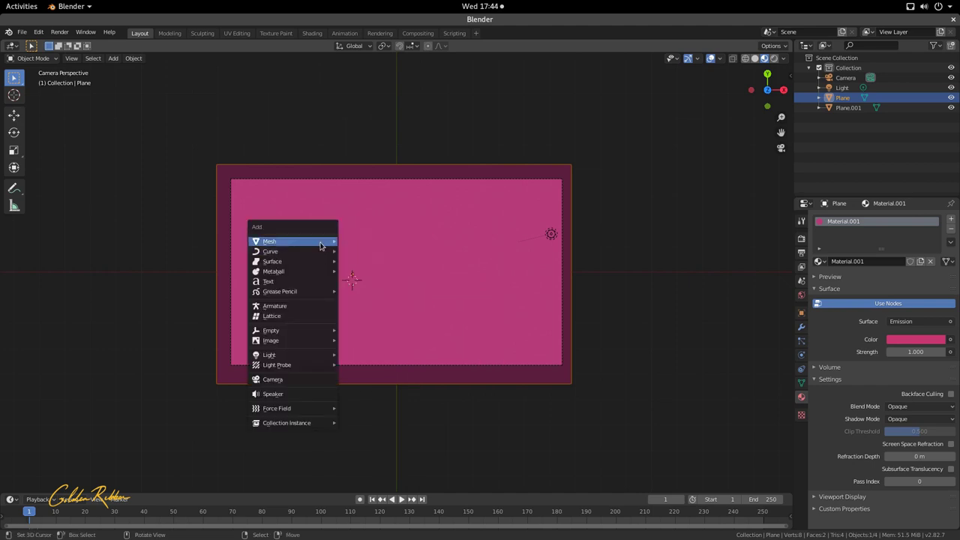
{"action": "mouse_move", "coordinate": [320, 246]}
{"action": "left_click", "coordinate": [373, 291]}
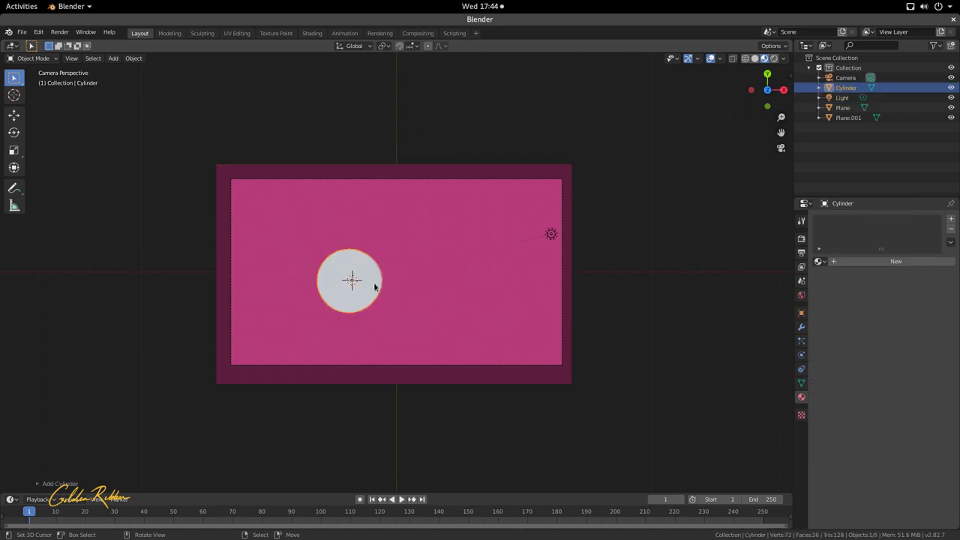
Step: Set the new cylinder's vertex count to 64
{"action": "left_click", "coordinate": [41, 486]}
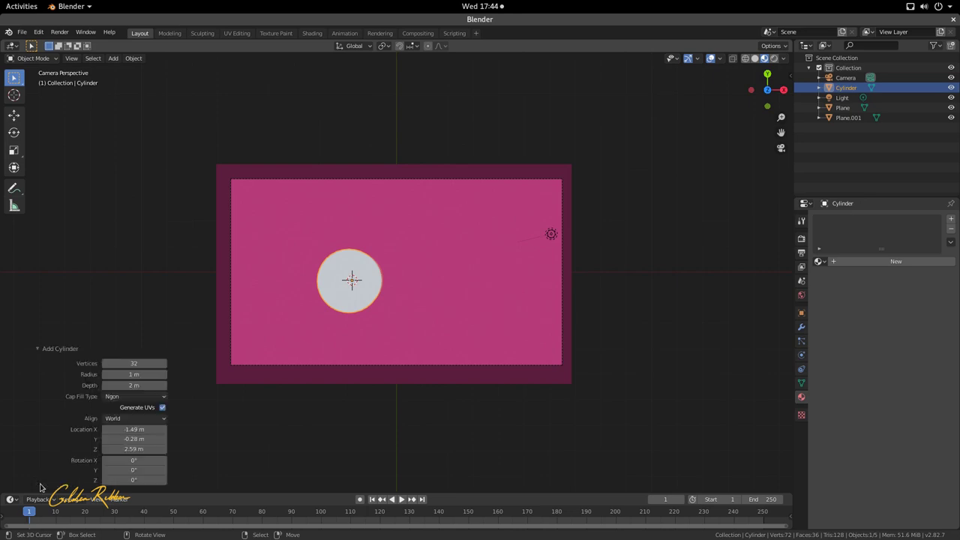
{"action": "left_click", "coordinate": [150, 364]}
{"action": "type", "text": "64"}
{"action": "key", "text": "Return"}
{"action": "left_click", "coordinate": [141, 323]}
{"action": "left_click", "coordinate": [36, 351]}
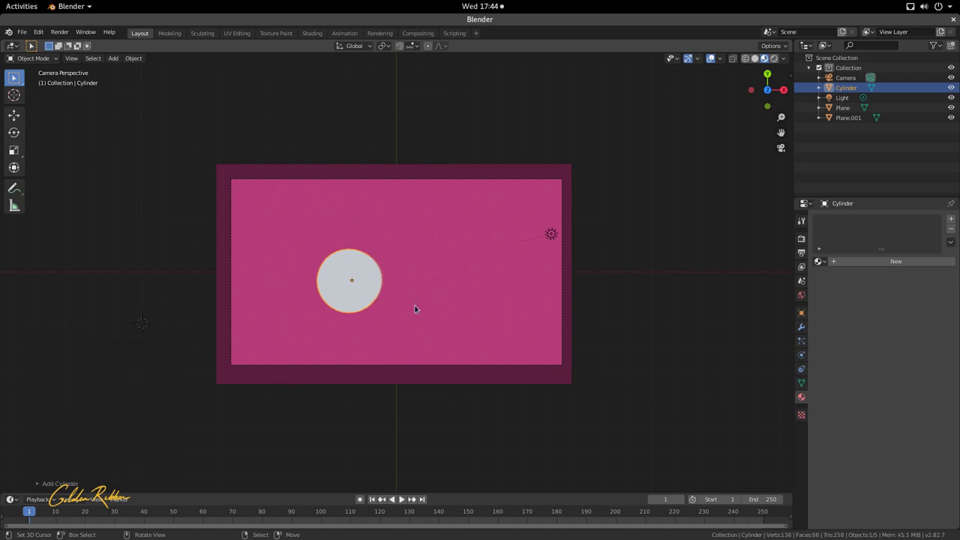
{"action": "left_click", "coordinate": [343, 275]}
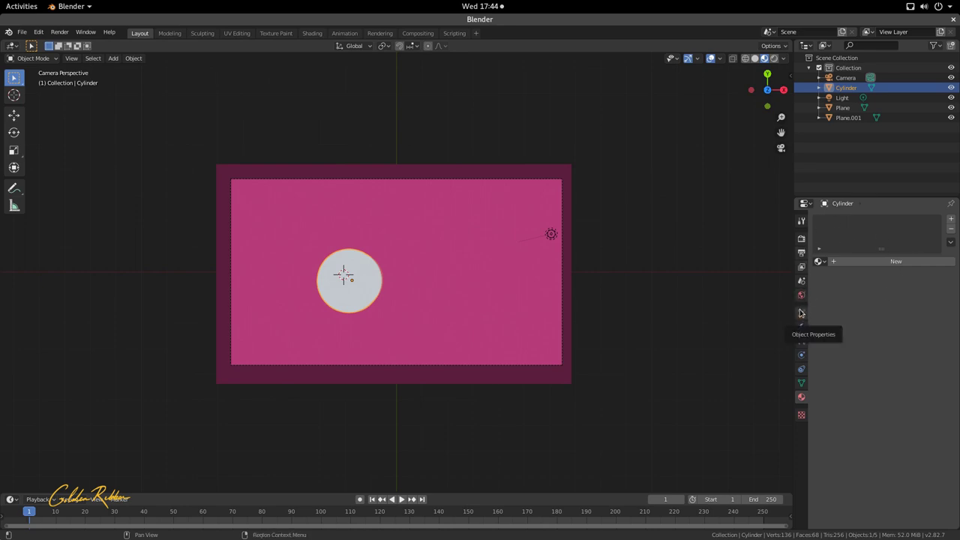
Step: Set the cylinder's X, Y and Z location to 0 m
{"action": "left_click", "coordinate": [801, 314]}
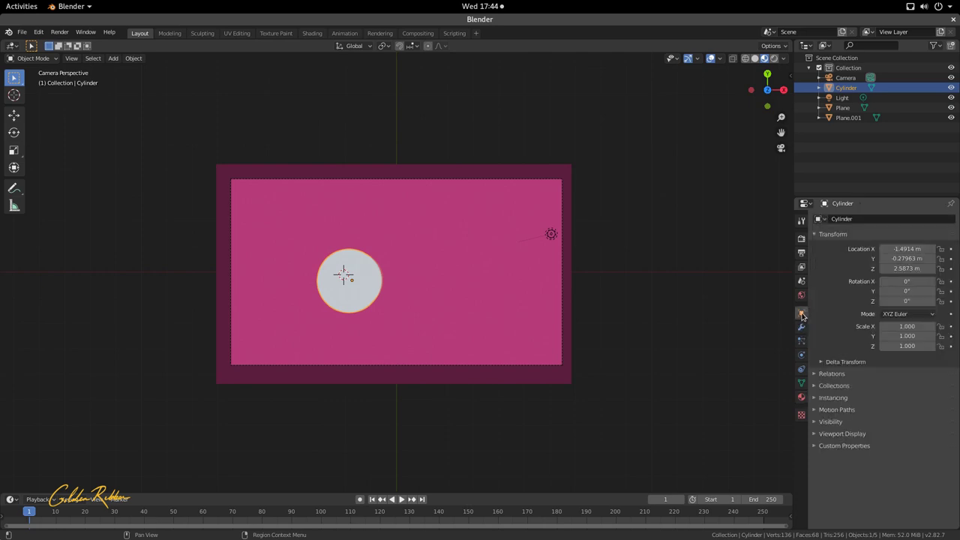
{"action": "left_click", "coordinate": [906, 248]}
{"action": "type", "text": "0"}
{"action": "key", "text": "Tab"}
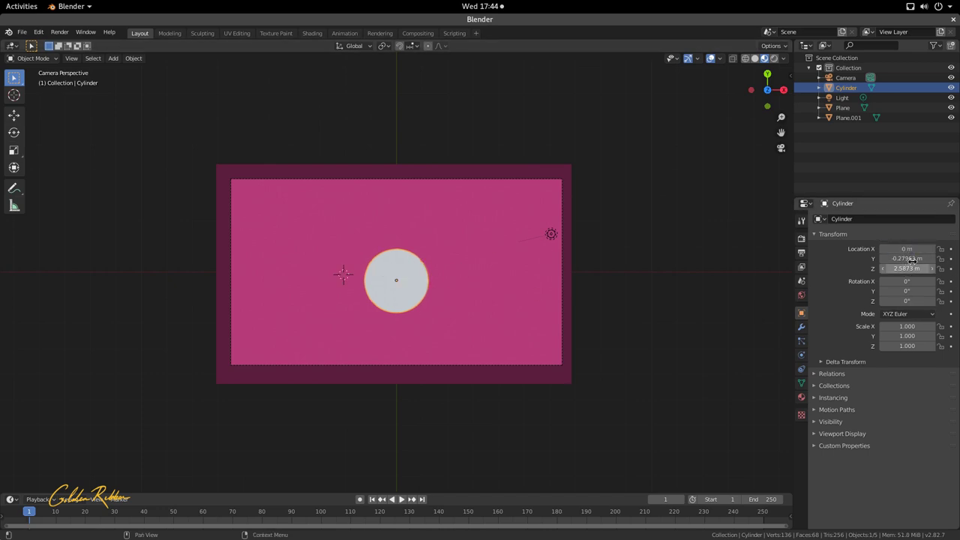
{"action": "type", "text": "0"}
{"action": "key", "text": "Tab"}
{"action": "type", "text": "0"}
{"action": "key", "text": "Return"}
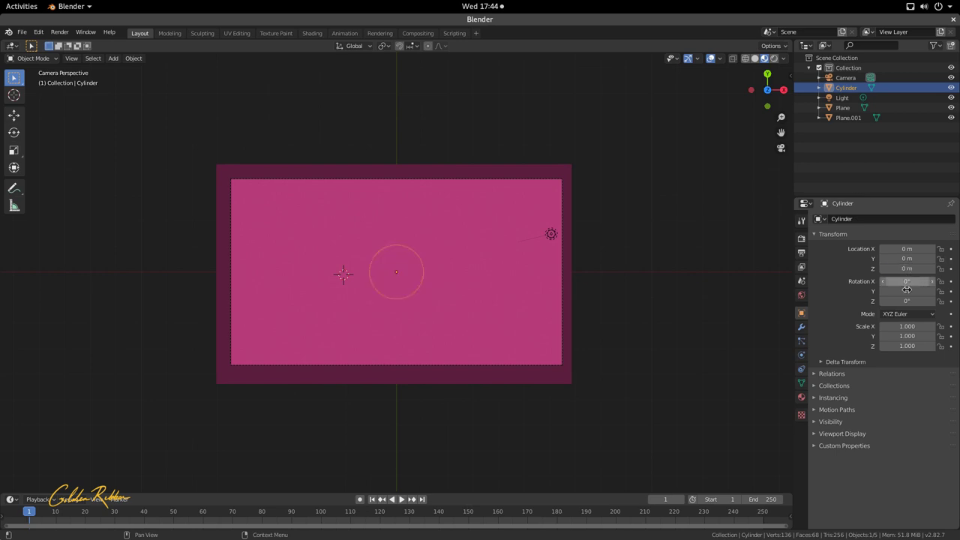
Step: Move the cylinder up along Z to about 2.49 m so that it passes through both planes
{"action": "middle_click_drag", "start_coordinate": [439, 272], "coordinate": [434, 183]}
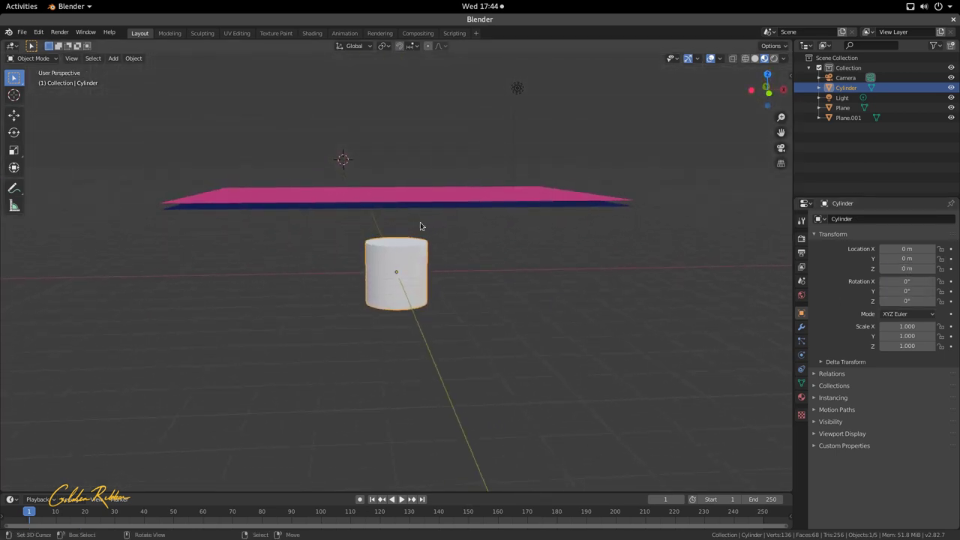
{"action": "middle_click_drag", "start_coordinate": [420, 226], "coordinate": [448, 225]}
{"action": "key", "text": "g"}
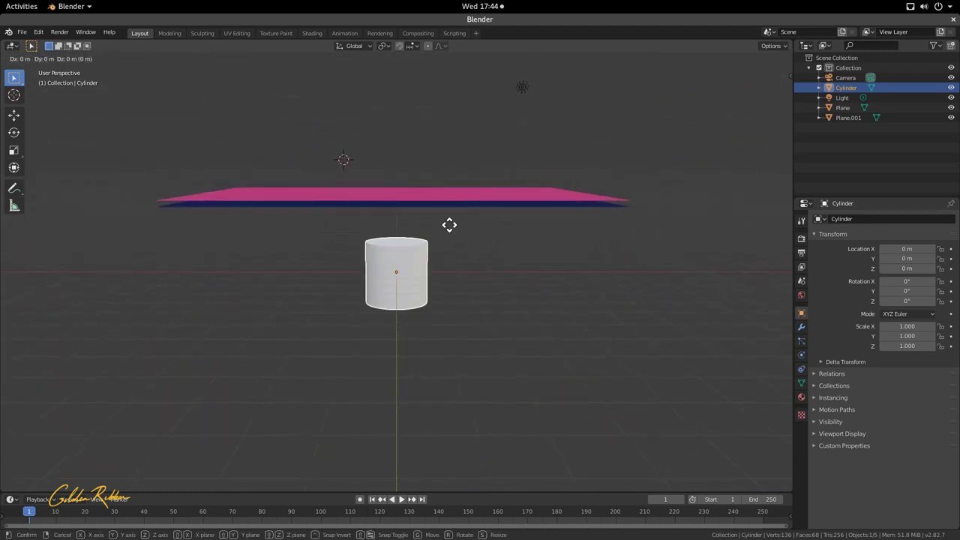
{"action": "key", "text": "y"}
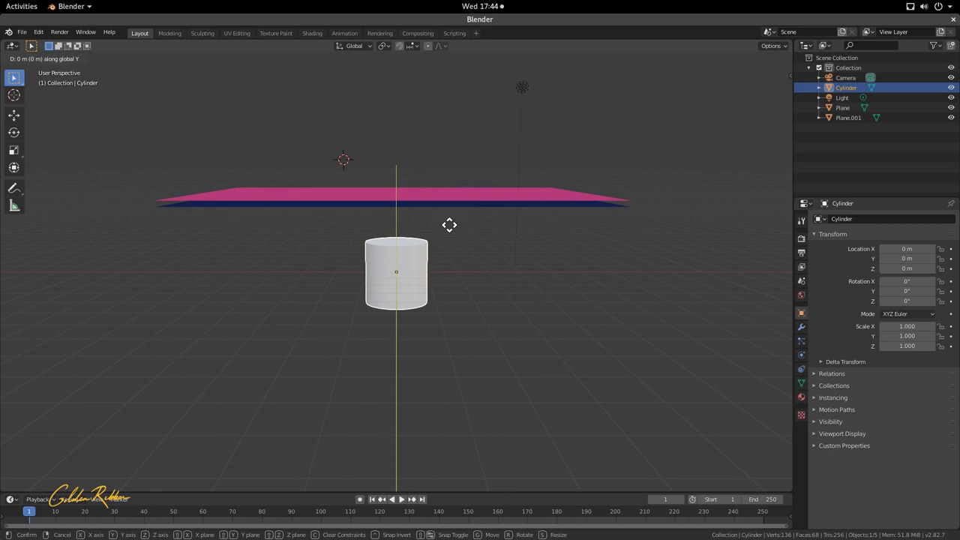
{"action": "key", "text": "z"}
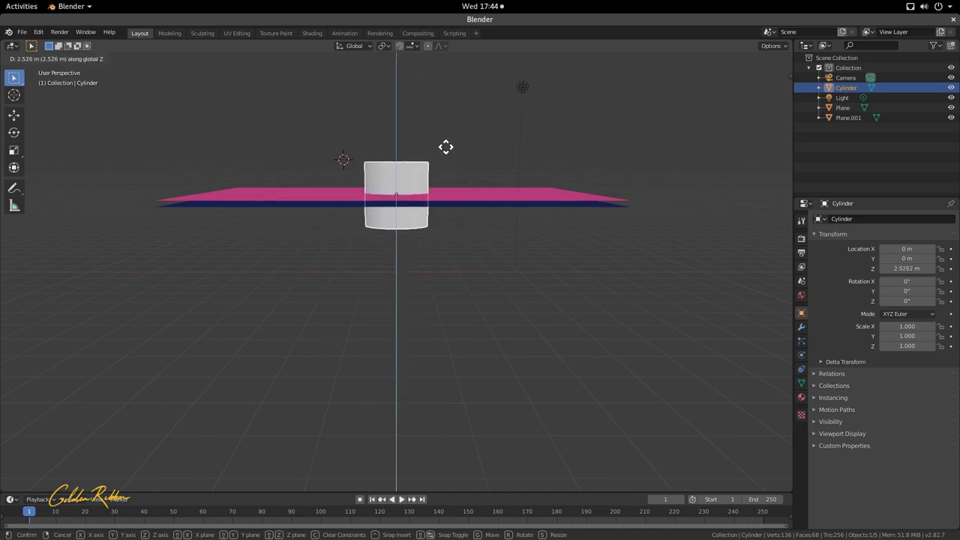
{"action": "left_click", "coordinate": [447, 148]}
{"action": "middle_click_drag", "start_coordinate": [447, 148], "coordinate": [456, 207]}
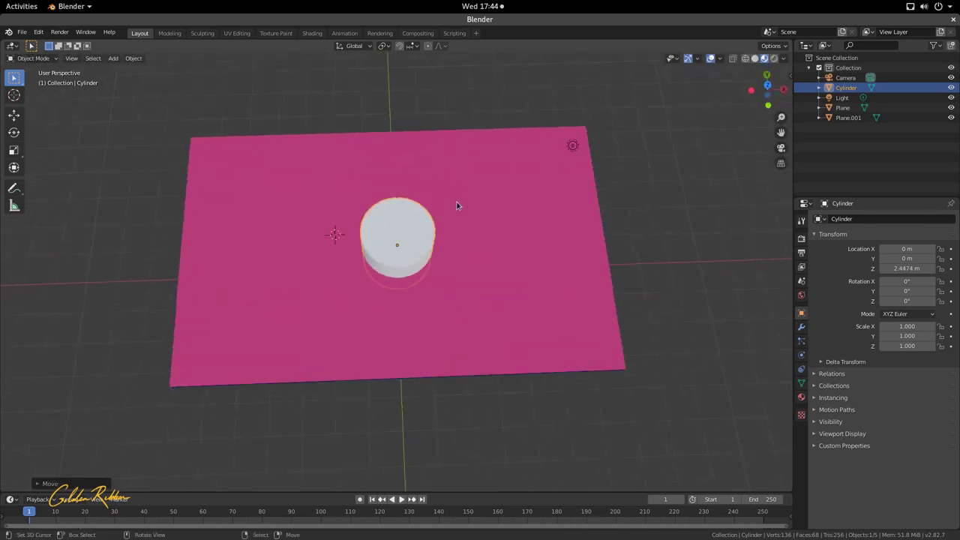
{"action": "key", "text": "KP_0"}
Step: Add a Boolean modifier to the upper plane
{"action": "left_click", "coordinate": [461, 276]}
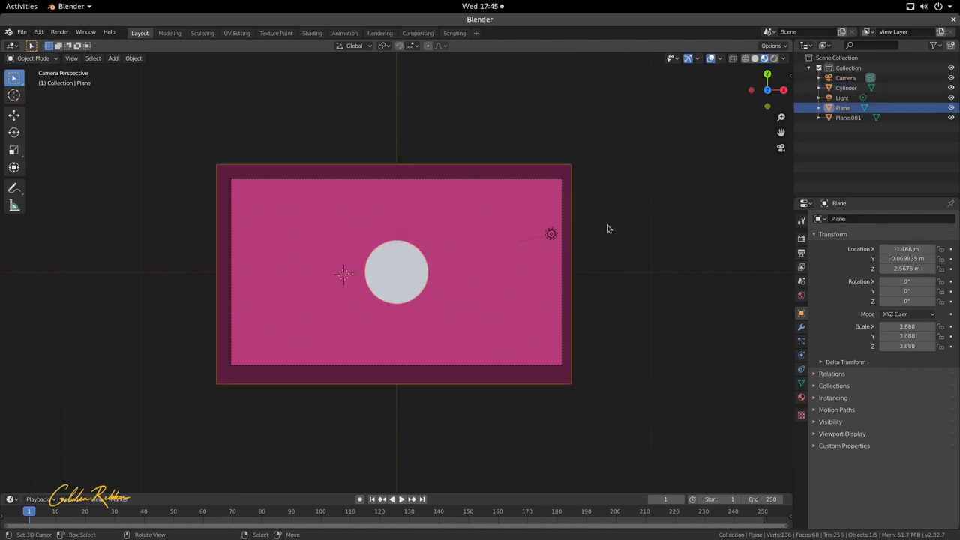
{"action": "scroll", "coordinate": [471, 236], "scroll_direction": "up", "scroll_amount": 1}
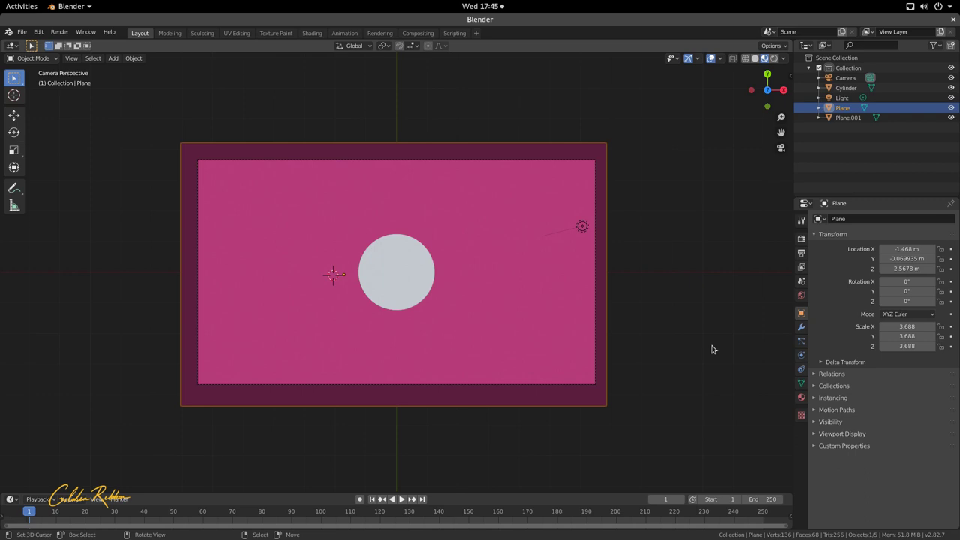
{"action": "middle_click_drag", "start_coordinate": [465, 134], "coordinate": [597, 248]}
{"action": "scroll", "coordinate": [599, 251], "scroll_direction": "down", "scroll_amount": 4}
{"action": "middle_click_drag", "start_coordinate": [661, 298], "coordinate": [670, 297]}
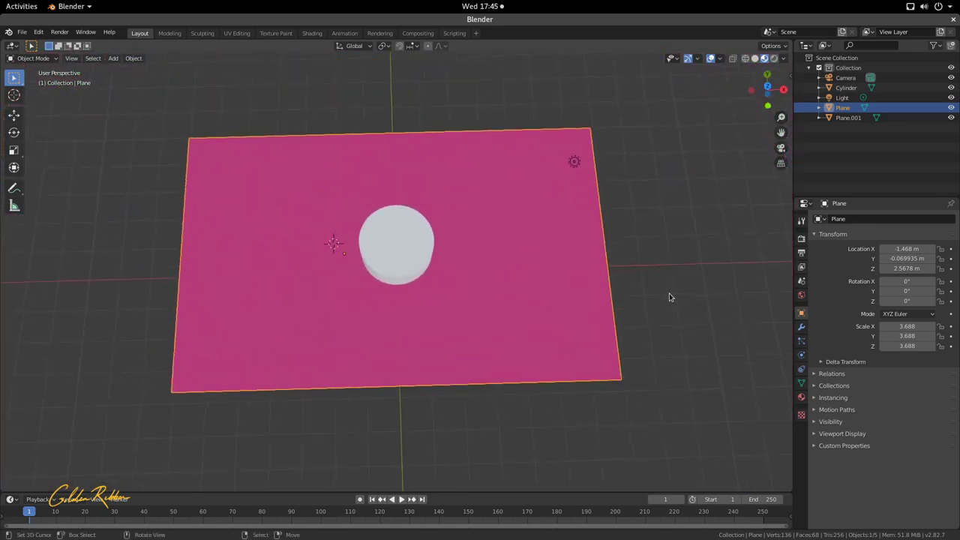
{"action": "key", "text": "KP_0"}
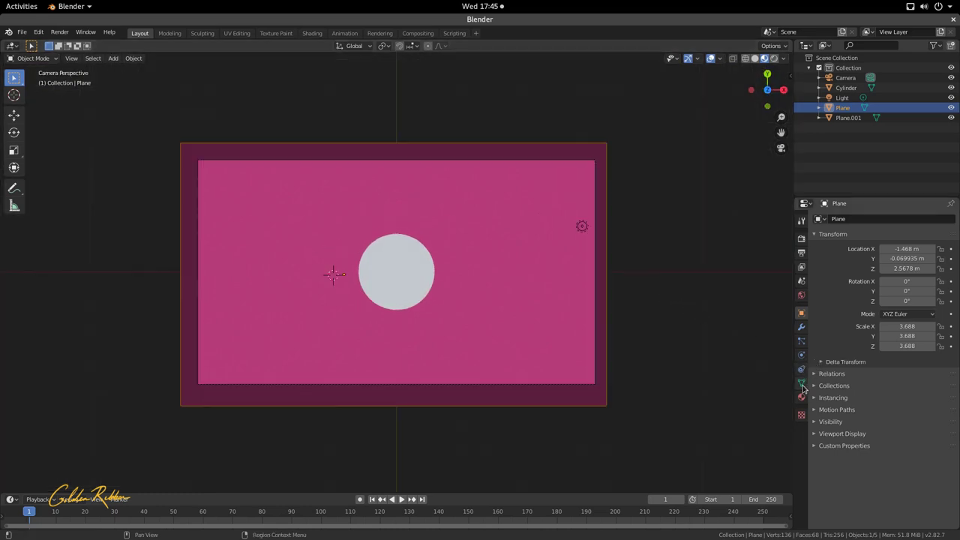
{"action": "left_click", "coordinate": [801, 329]}
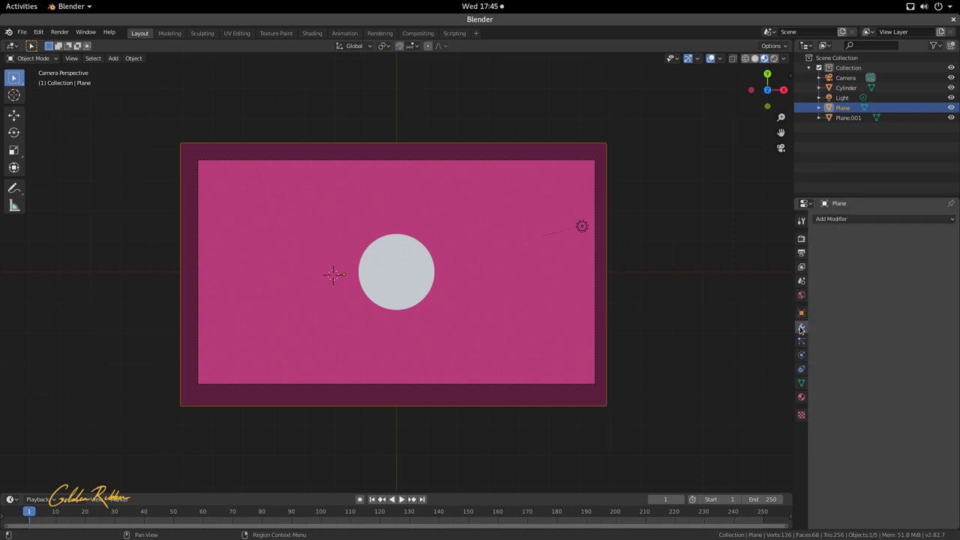
{"action": "left_click", "coordinate": [843, 219]}
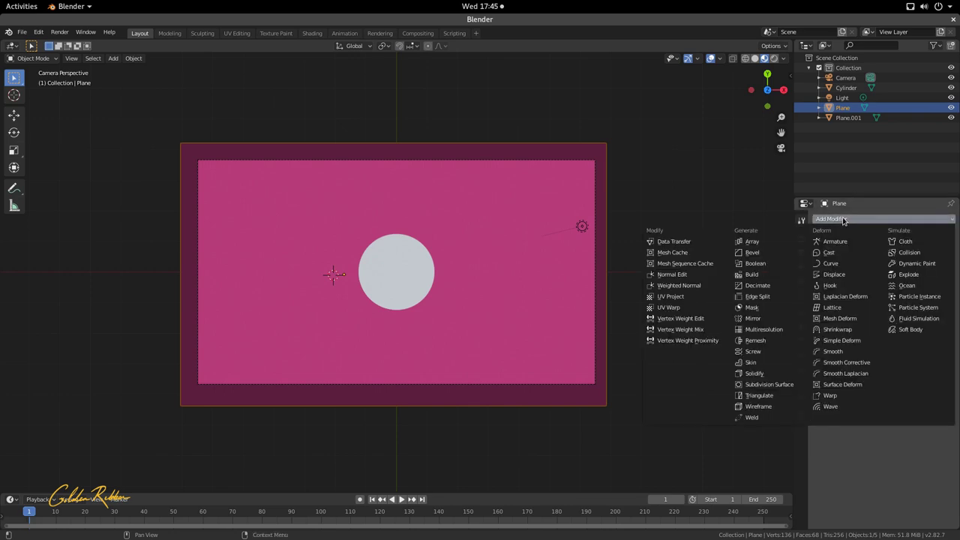
{"action": "left_click", "coordinate": [752, 265]}
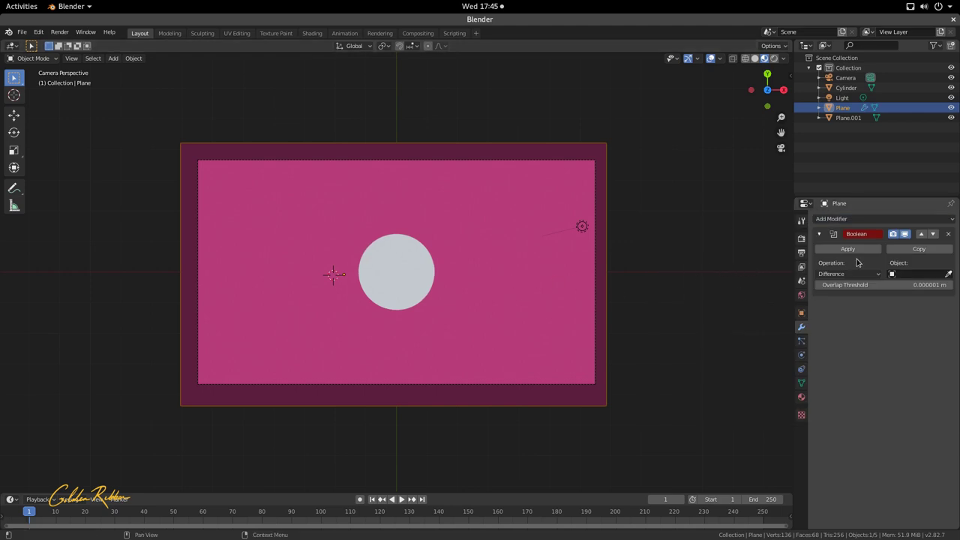
Step: Apply the upper plane's Boolean Difference modifier with the cylinder as its cutting object, and select the cylinder
{"action": "middle_click_drag", "start_coordinate": [750, 255], "coordinate": [675, 156]}
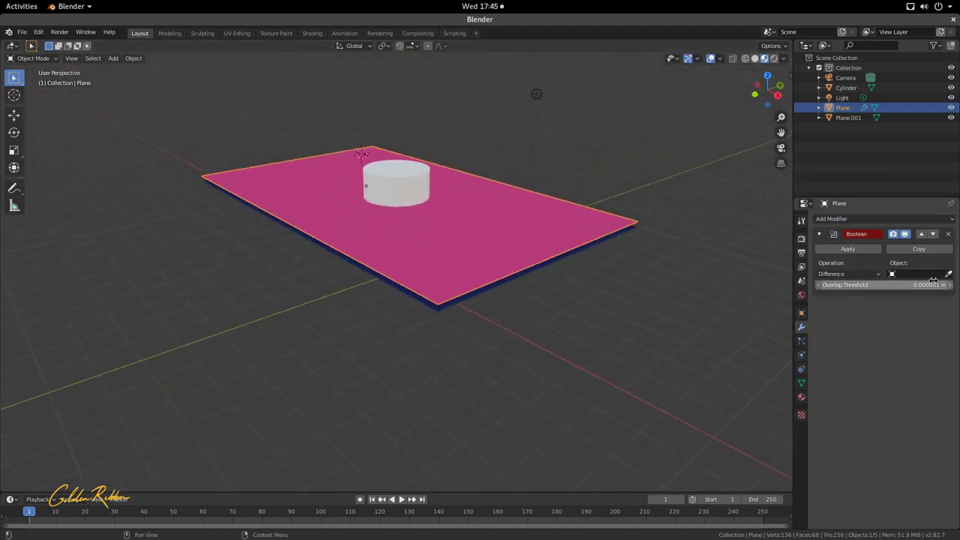
{"action": "middle_click_drag", "start_coordinate": [776, 257], "coordinate": [673, 240]}
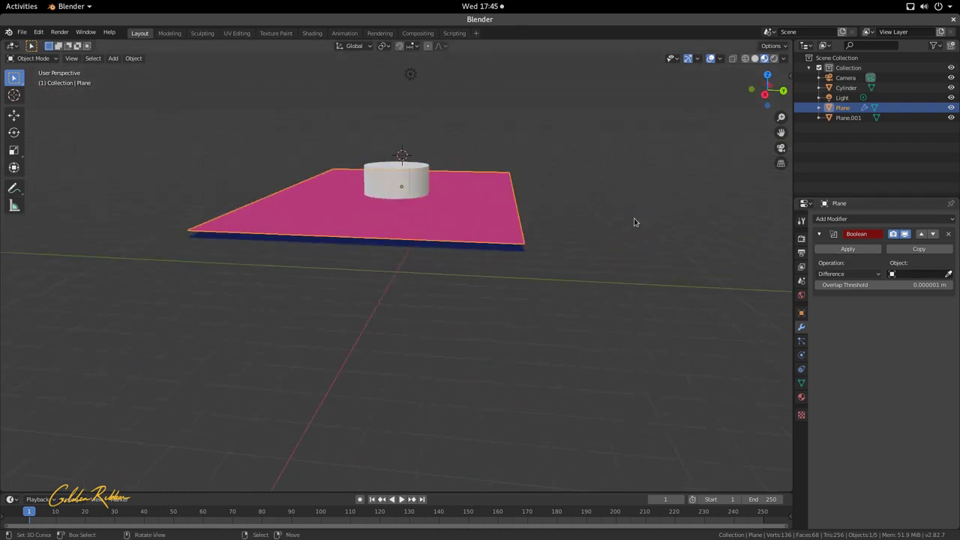
{"action": "left_click", "coordinate": [948, 274]}
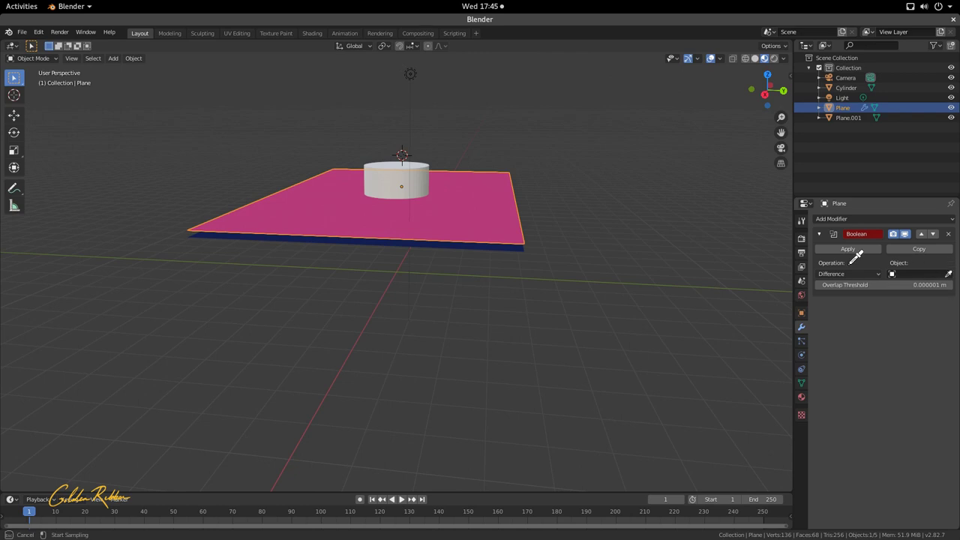
{"action": "left_click", "coordinate": [403, 179]}
{"action": "middle_click_drag", "start_coordinate": [404, 179], "coordinate": [525, 300]}
{"action": "left_click", "coordinate": [847, 249]}
{"action": "left_click", "coordinate": [378, 257]}
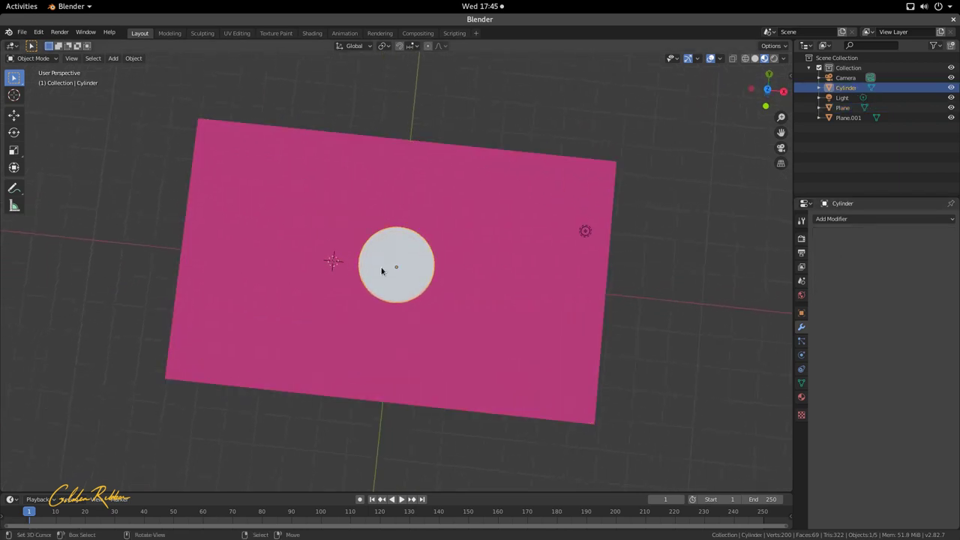
Step: Delete the cylinder and select the upper pink plane with the circular hole
{"action": "key", "text": "Delete"}
{"action": "middle_click_drag", "start_coordinate": [388, 272], "coordinate": [405, 223]}
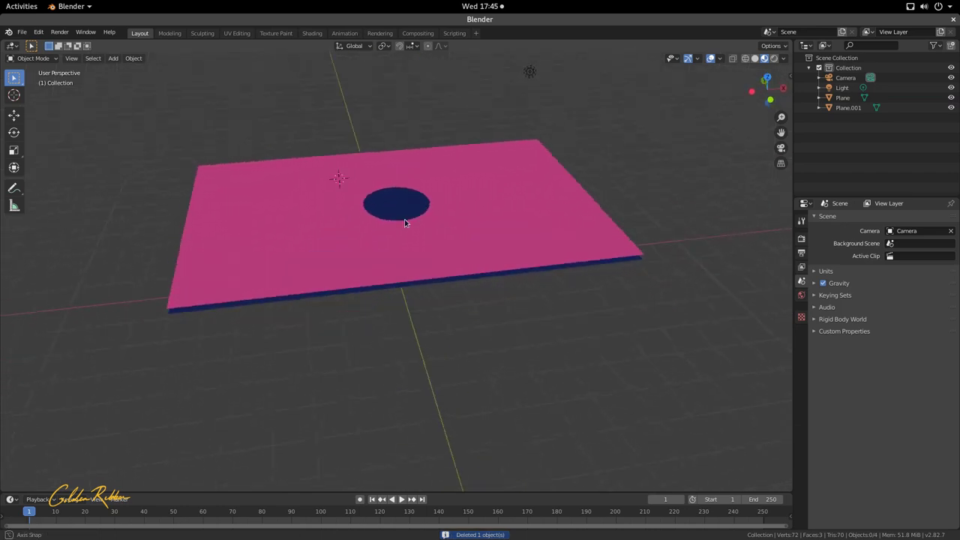
{"action": "key", "text": "KP_0"}
{"action": "key", "text": "Home"}
{"action": "left_click", "coordinate": [525, 288]}
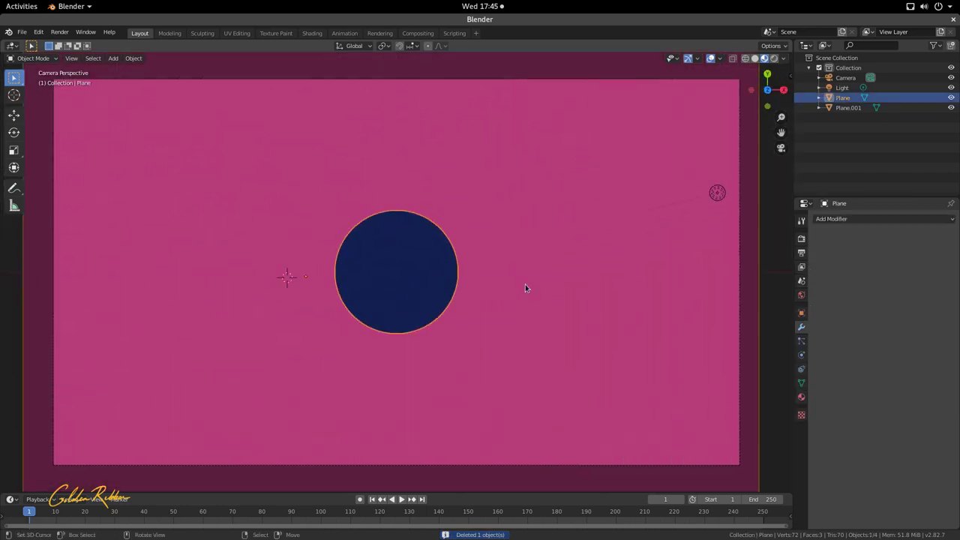
{"action": "scroll", "coordinate": [410, 258], "scroll_direction": "down", "scroll_amount": 2}
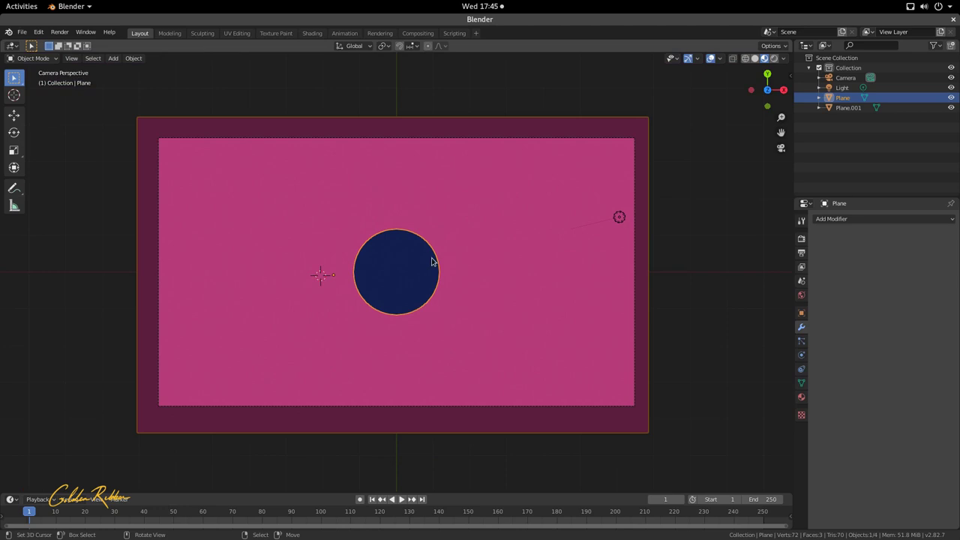
Step: Examine the upper plane's mesh around the circular cut in Edit Mode, from an angle and through the camera
{"action": "key", "text": "Tab"}
{"action": "scroll", "coordinate": [435, 259], "scroll_direction": "up", "scroll_amount": 5}
{"action": "scroll", "coordinate": [396, 288], "scroll_direction": "down", "scroll_amount": 2}
{"action": "middle_click_drag", "start_coordinate": [345, 277], "coordinate": [301, 209]}
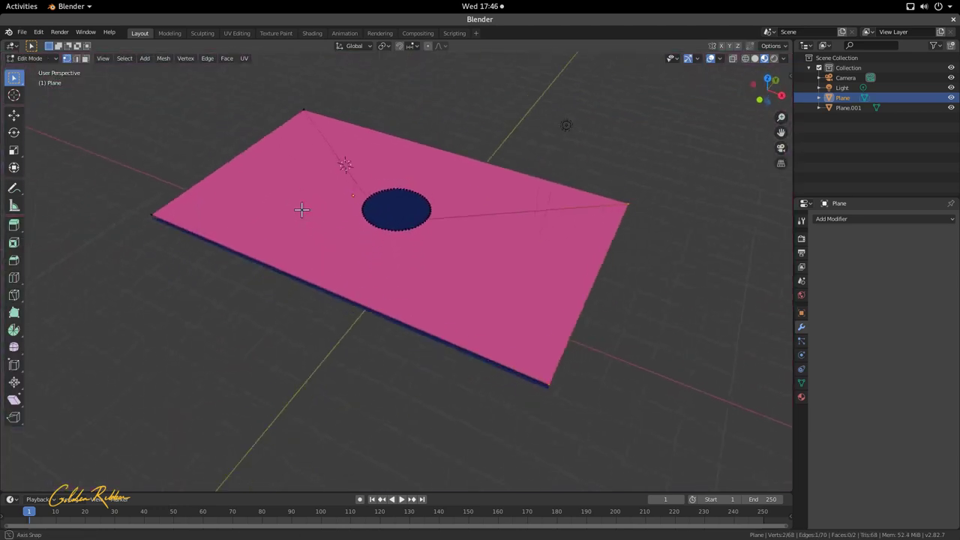
{"action": "scroll", "coordinate": [403, 242], "scroll_direction": "up", "scroll_amount": 4}
{"action": "key", "text": "Tab"}
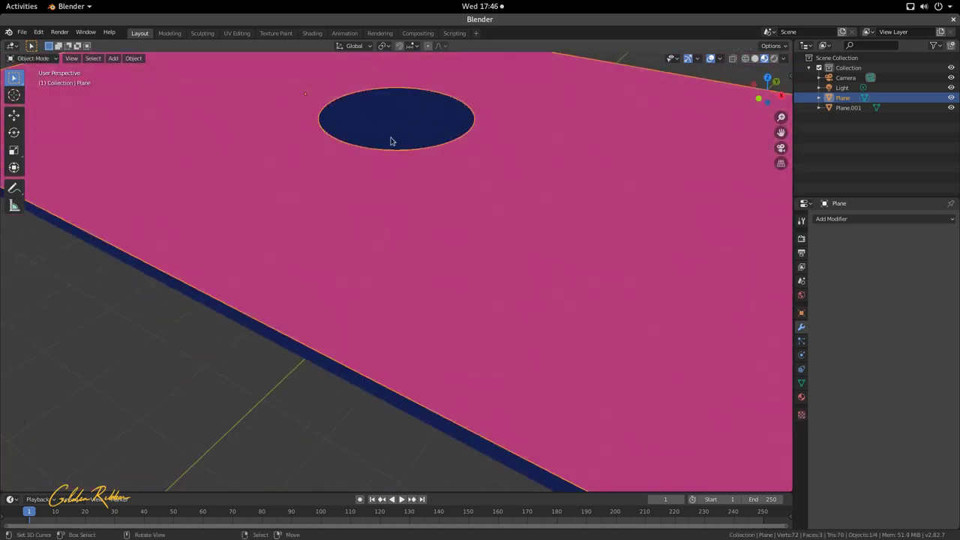
{"action": "middle_click_drag", "start_coordinate": [391, 141], "coordinate": [429, 160]}
{"action": "key", "text": "KP_0"}
{"action": "scroll", "coordinate": [418, 293], "scroll_direction": "down", "scroll_amount": 2}
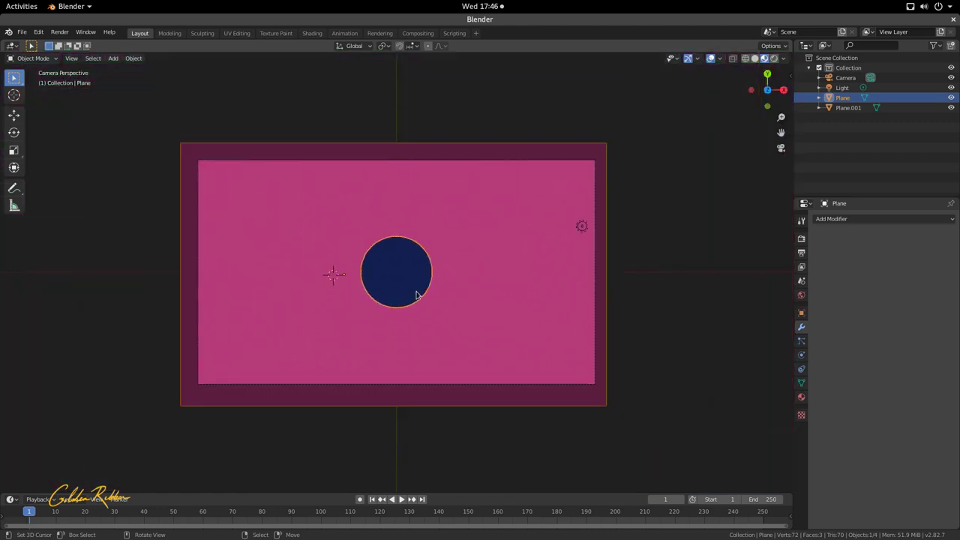
{"action": "scroll", "coordinate": [416, 295], "scroll_direction": "down", "scroll_amount": 1}
{"action": "scroll", "coordinate": [410, 283], "scroll_direction": "up", "scroll_amount": 1}
Step: Add a new mesh plane and move it about 1.66 m along X to centre it horizontally over the circular hole
{"action": "key", "text": "shift+a"}
{"action": "mouse_move", "coordinate": [401, 340]}
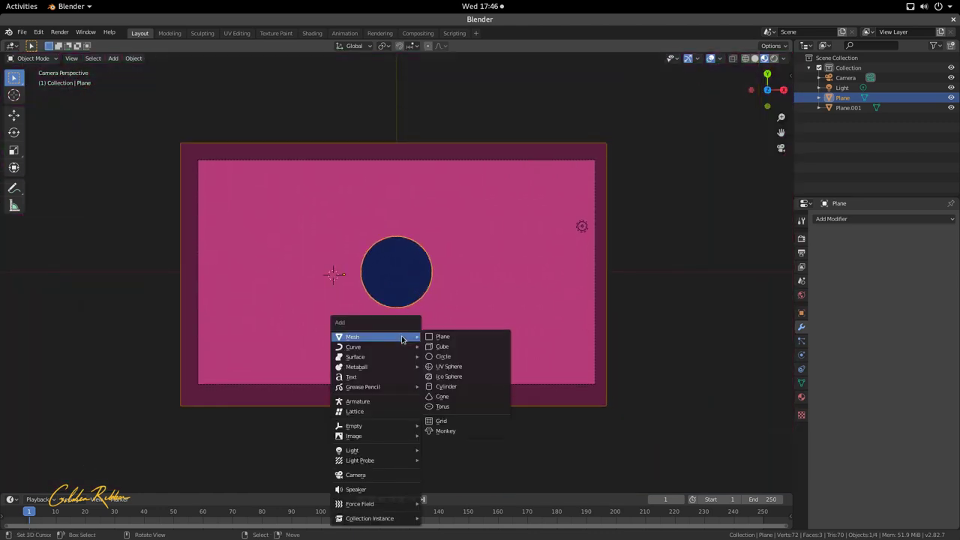
{"action": "left_click", "coordinate": [441, 337]}
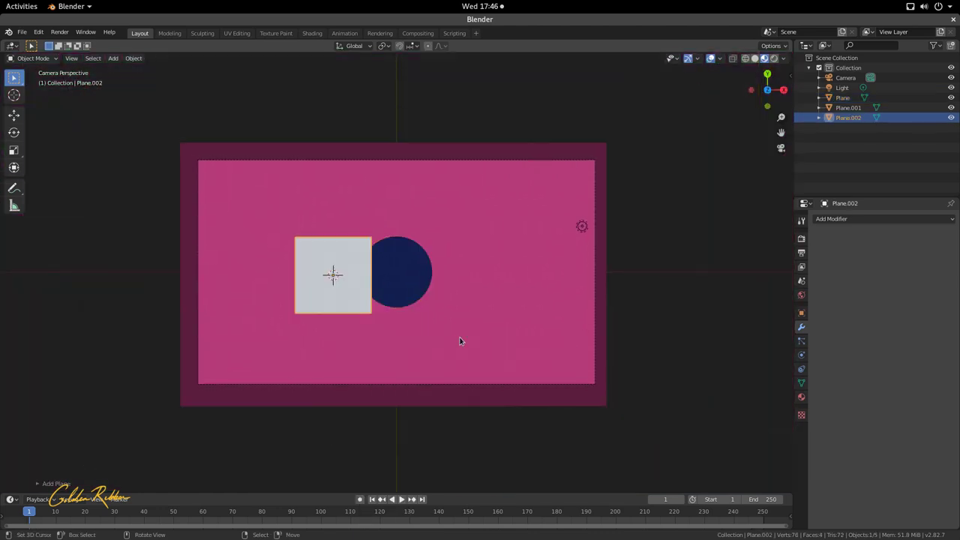
{"action": "key", "text": "g"}
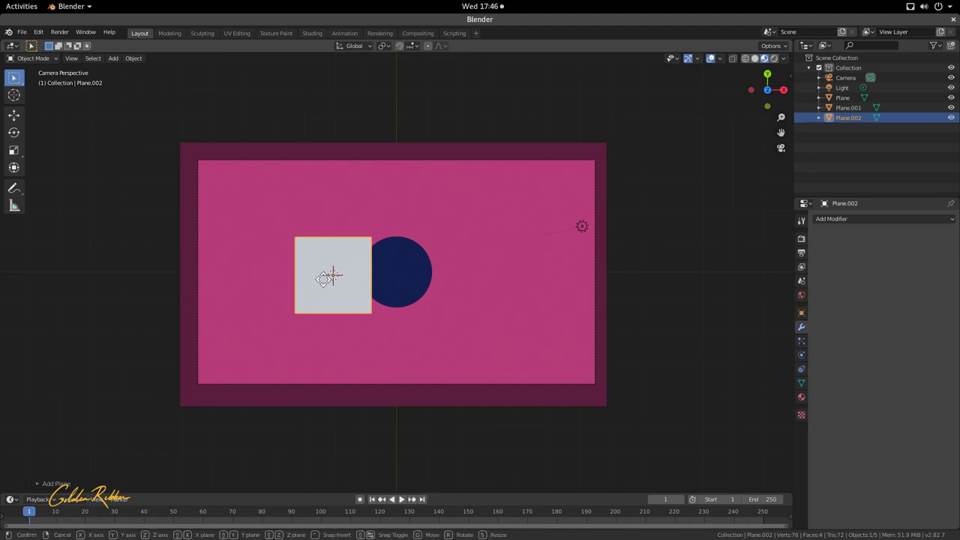
{"action": "left_click", "coordinate": [323, 281]}
{"action": "key", "text": "g"}
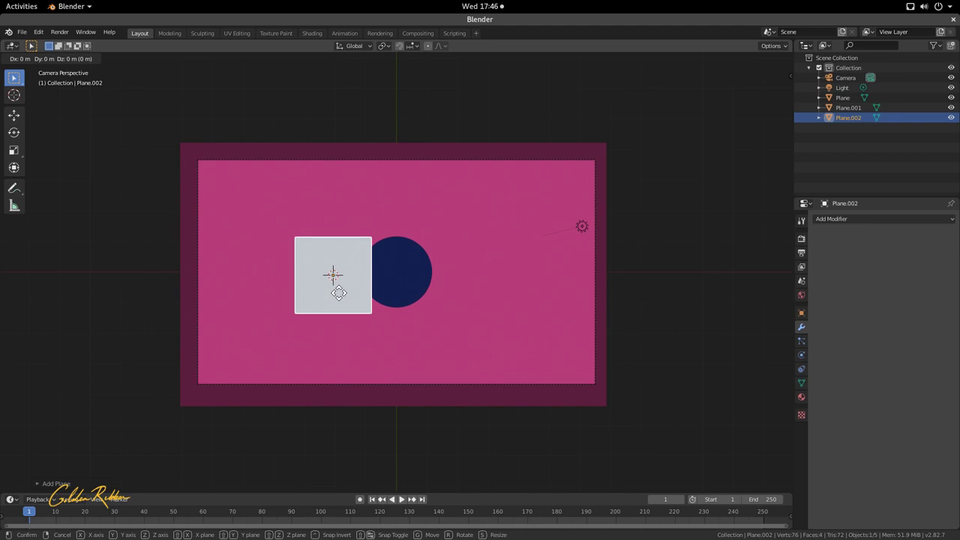
{"action": "key", "text": "x"}
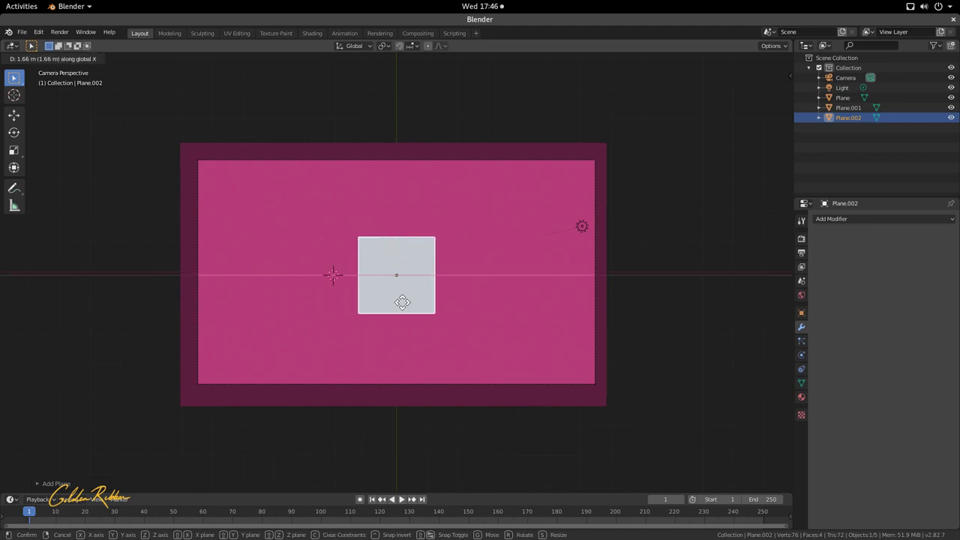
{"action": "left_click", "coordinate": [403, 303]}
Step: Move the new plane about -1.149 m along Z so that it lies between the pink and blue planes
{"action": "key", "text": "g"}
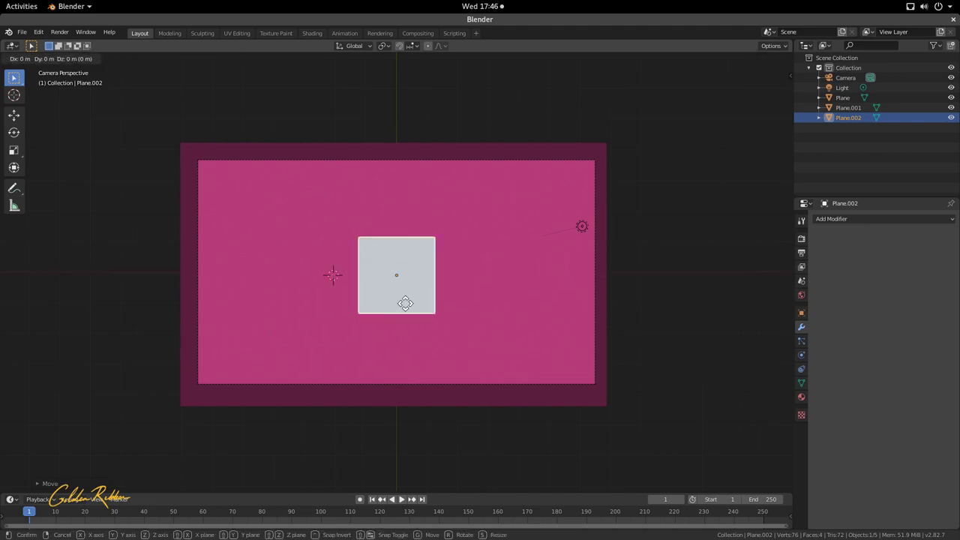
{"action": "key", "text": "z"}
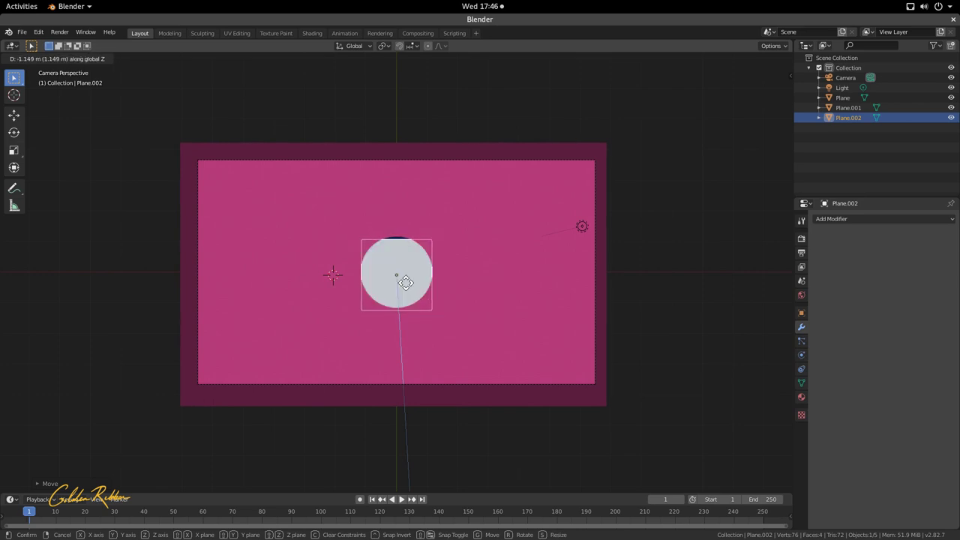
{"action": "left_click", "coordinate": [405, 283]}
{"action": "middle_click_drag", "start_coordinate": [418, 286], "coordinate": [414, 234]}
{"action": "key", "text": "KP_0"}
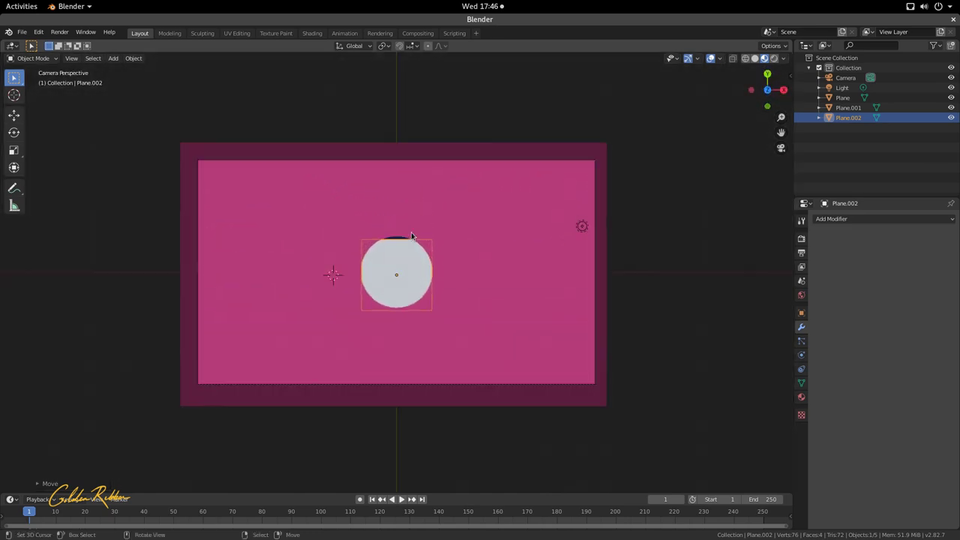
Step: Put the new plane in Edit Mode and show the scene in Wireframe shading
{"action": "key", "text": "Home"}
{"action": "key", "text": "Tab"}
{"action": "key", "text": "Tab"}
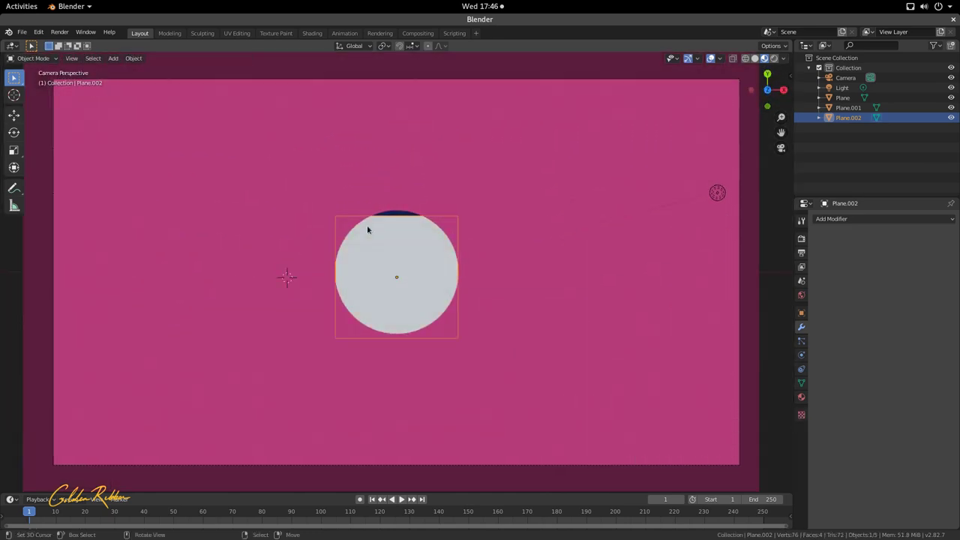
{"action": "key", "text": "Tab"}
{"action": "left_click", "coordinate": [386, 217]}
{"action": "key", "text": "Tab"}
{"action": "key", "text": "Tab"}
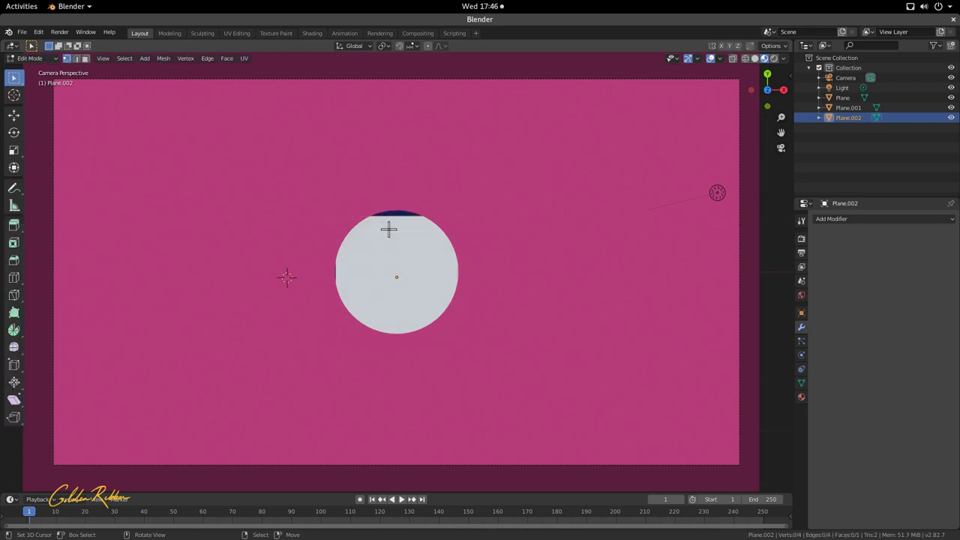
{"action": "key", "text": "z"}
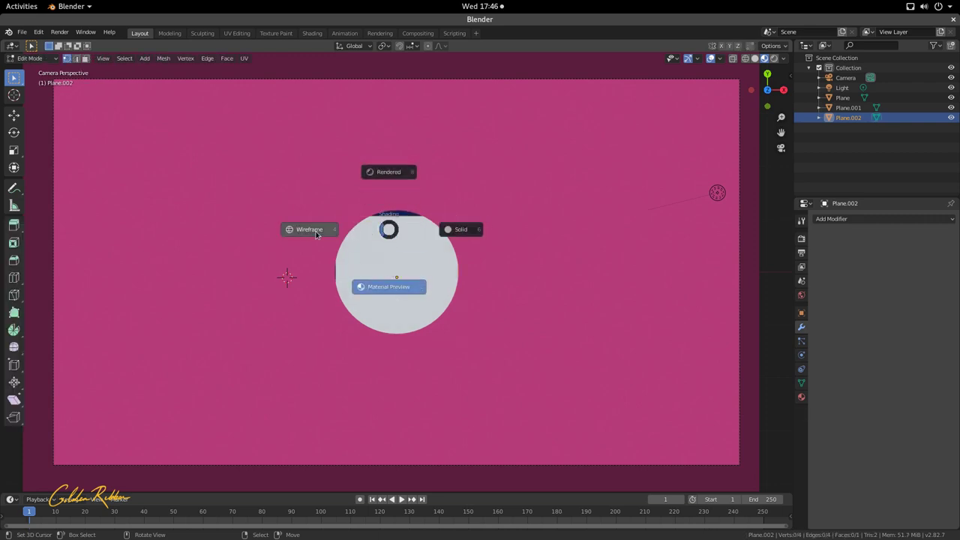
{"action": "left_click", "coordinate": [345, 238]}
Step: Move the new plane's two upper vertices up along Y past the top of the circle, and return to Object Mode
{"action": "scroll", "coordinate": [347, 226], "scroll_direction": "up", "scroll_amount": 1}
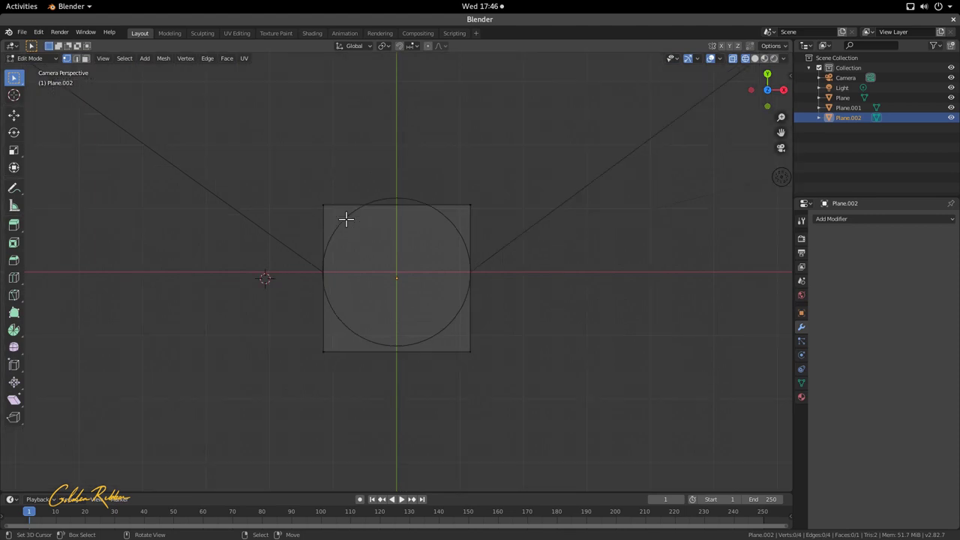
{"action": "left_click", "coordinate": [482, 210], "text": "shift"}
{"action": "key", "text": "g"}
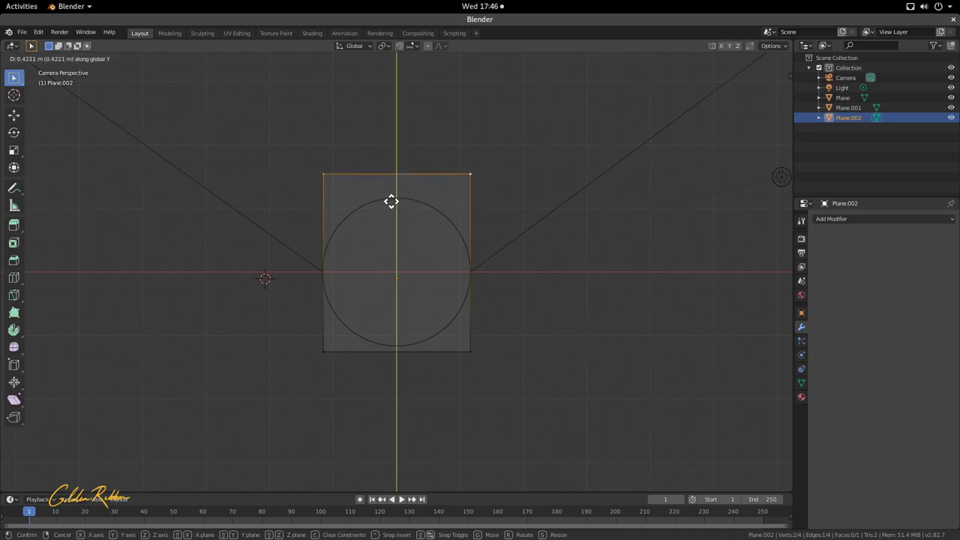
{"action": "left_click", "coordinate": [390, 199]}
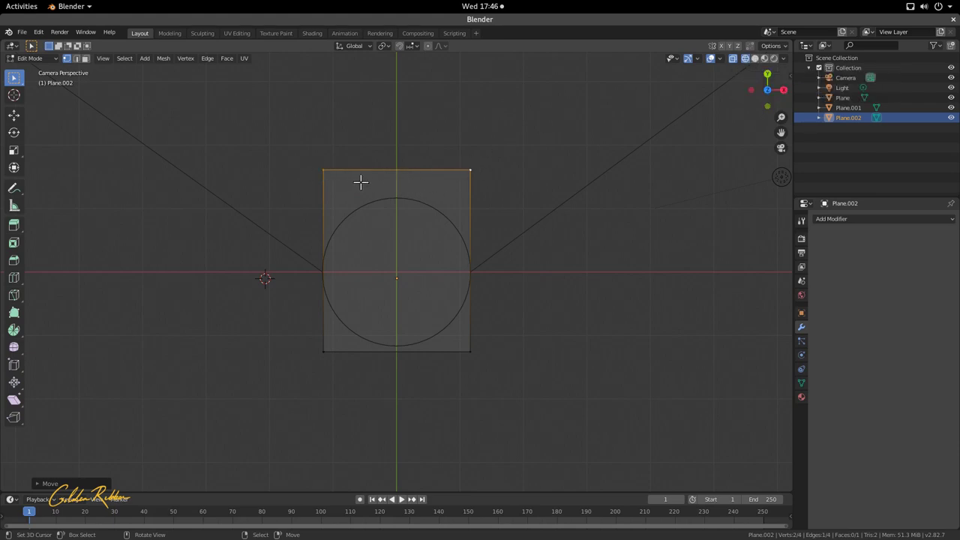
{"action": "key", "text": "Tab"}
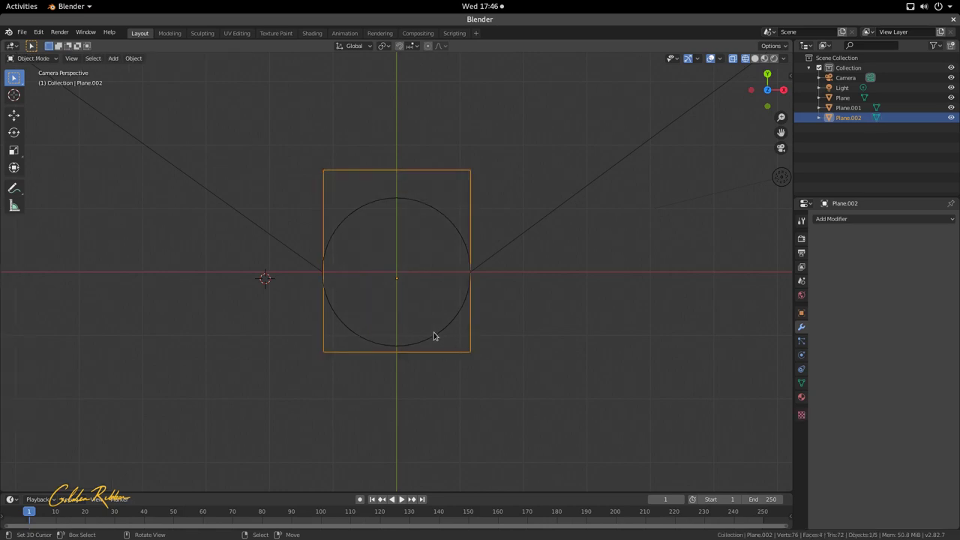
Step: Move the new plane down along Y until its upper edge touches the bottom of the circle
{"action": "key", "text": "g"}
{"action": "key", "text": "y"}
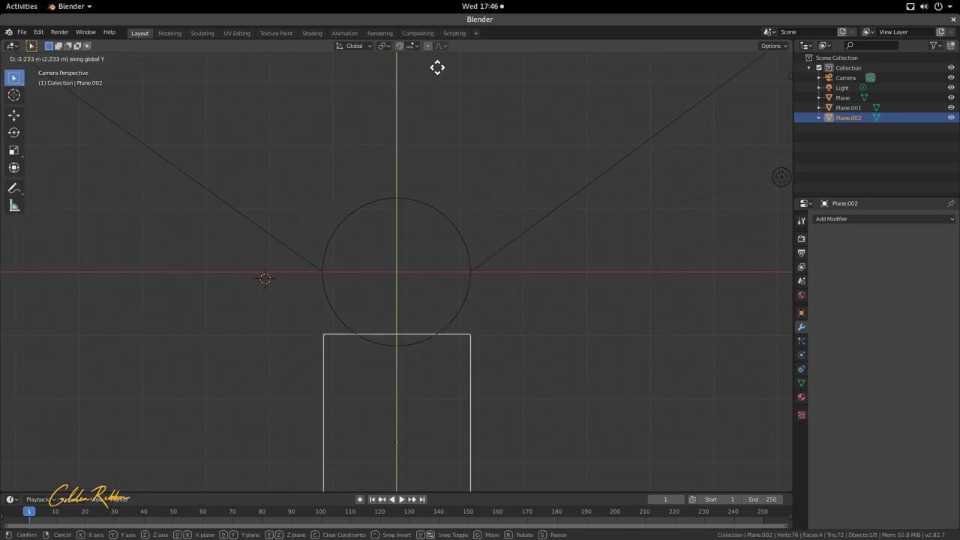
{"action": "left_click", "coordinate": [442, 84]}
{"action": "scroll", "coordinate": [446, 95], "scroll_direction": "down", "scroll_amount": 2}
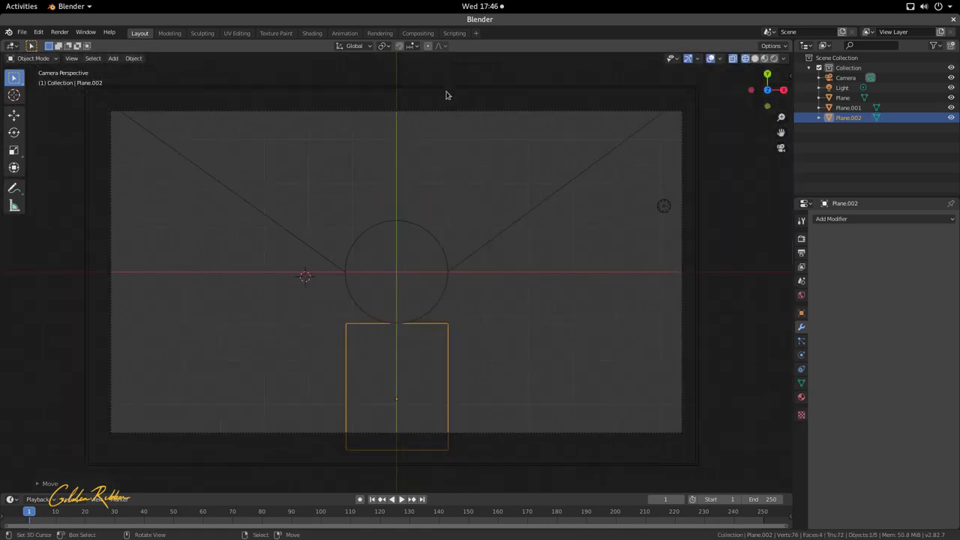
Step: Subdivide the new plane's upper edge between its two corner vertices and show the Subdivide settings
{"action": "key", "text": "Tab"}
{"action": "scroll", "coordinate": [380, 332], "scroll_direction": "up", "scroll_amount": 2}
{"action": "scroll", "coordinate": [360, 281], "scroll_direction": "down", "scroll_amount": 3, "text": "shift"}
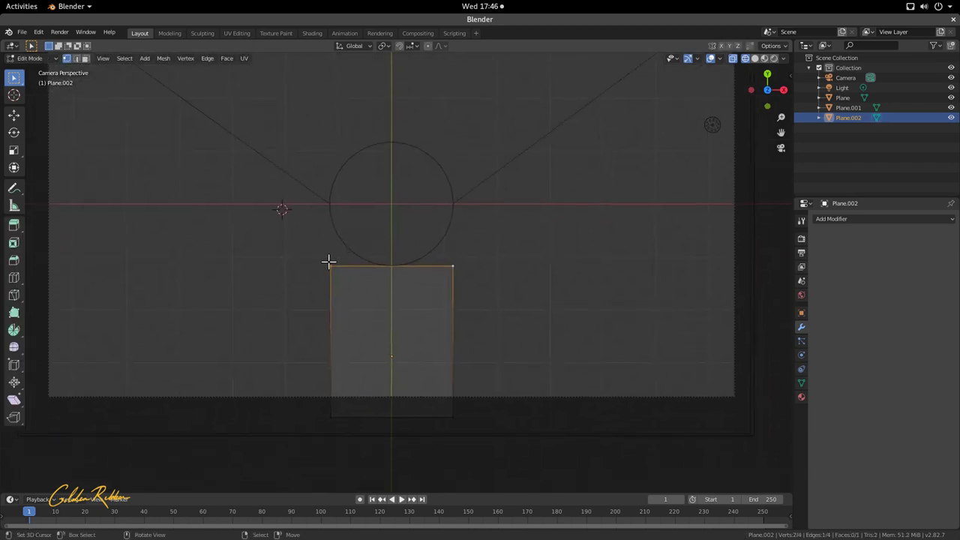
{"action": "left_click", "coordinate": [454, 266], "text": "shift"}
{"action": "left_click", "coordinate": [45, 485]}
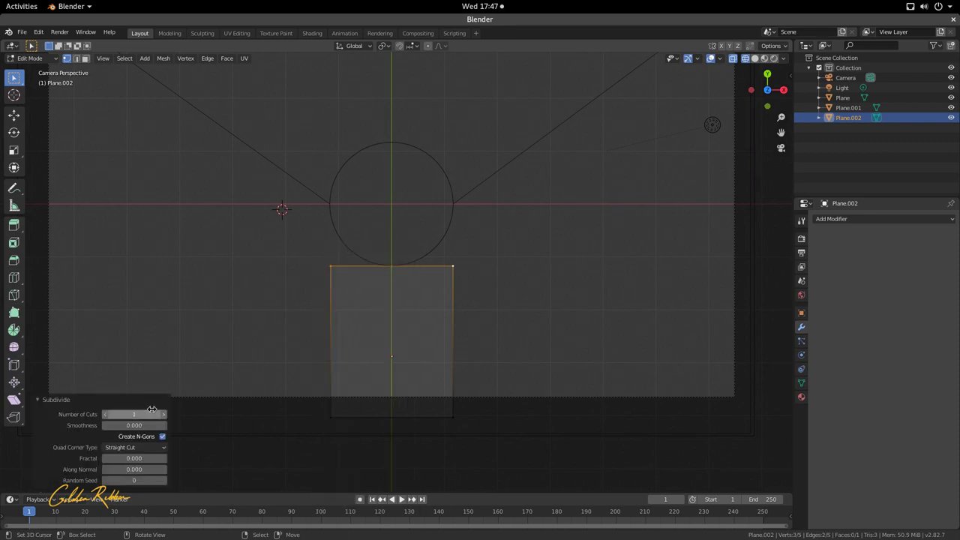
Step: Set the upper edge's subdivision to 30 cuts and return to Object Mode
{"action": "left_click", "coordinate": [129, 415]}
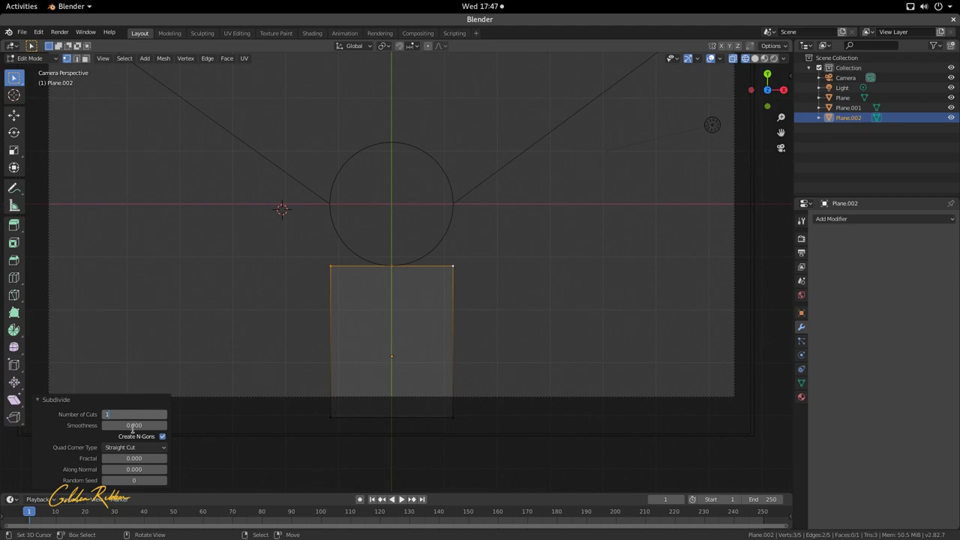
{"action": "type", "text": "10"}
{"action": "key", "text": "Return"}
{"action": "left_click", "coordinate": [145, 414]}
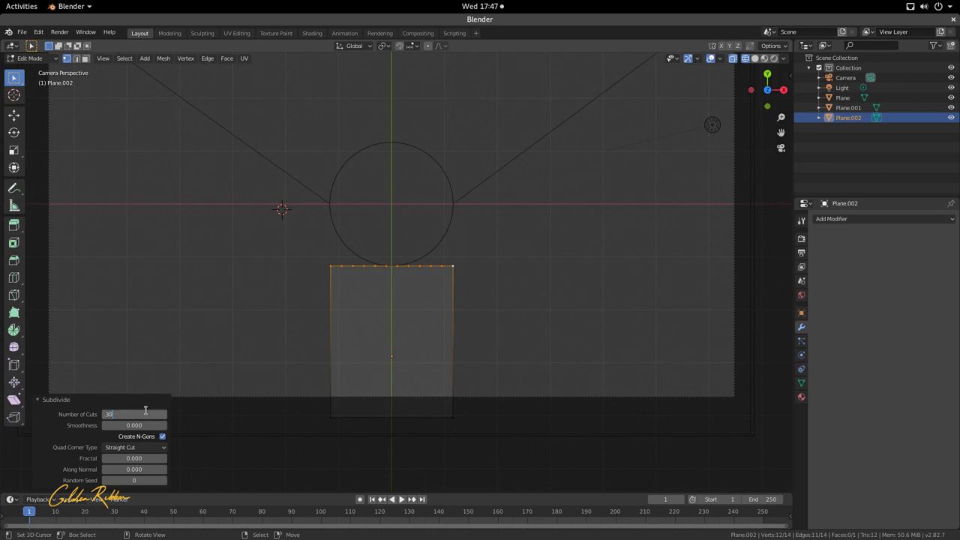
{"action": "key", "text": "Return"}
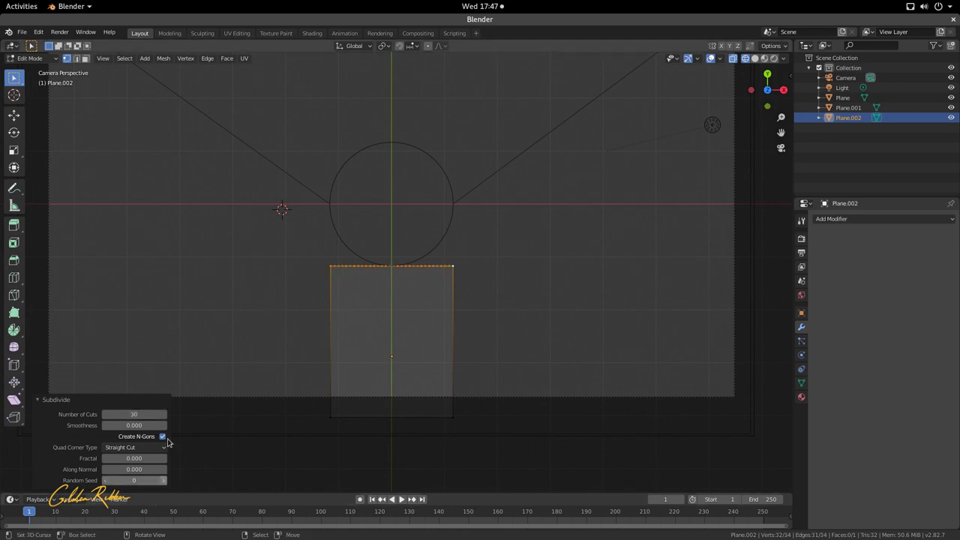
{"action": "left_click", "coordinate": [42, 403]}
{"action": "key", "text": "Tab"}
{"action": "key", "text": "Tab"}
{"action": "key", "text": "Tab"}
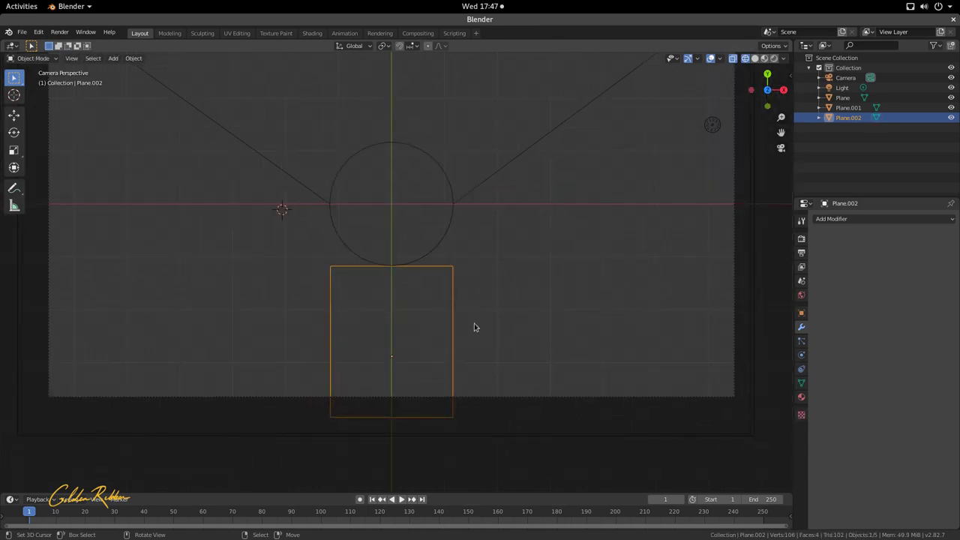
{"action": "key", "text": "Tab"}
{"action": "key", "text": "Tab"}
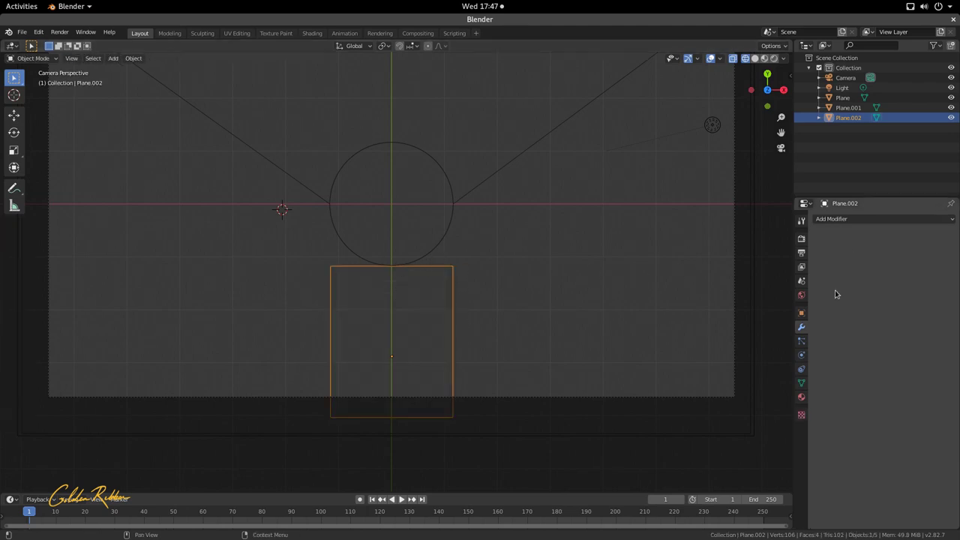
Step: Add a Wave modifier to the new plane
{"action": "left_click", "coordinate": [801, 383]}
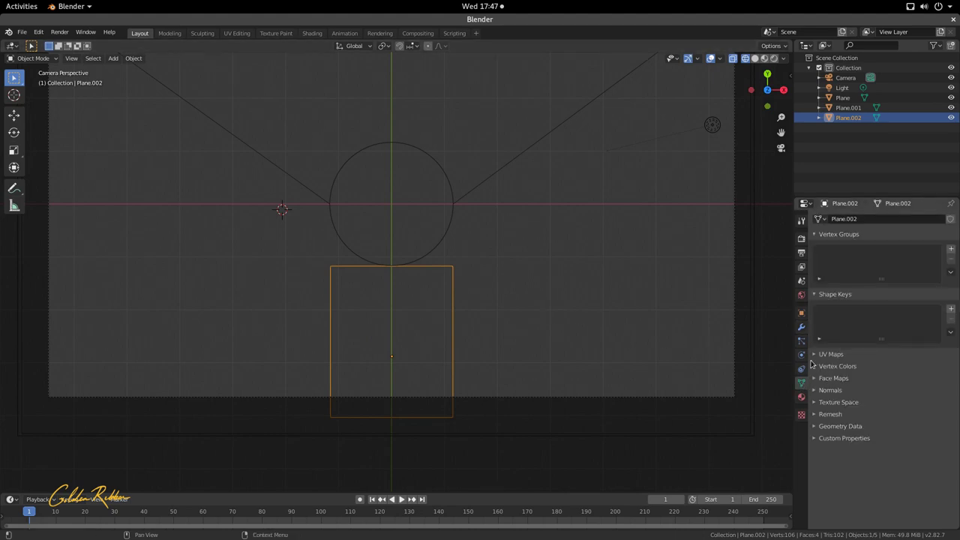
{"action": "left_click", "coordinate": [801, 330]}
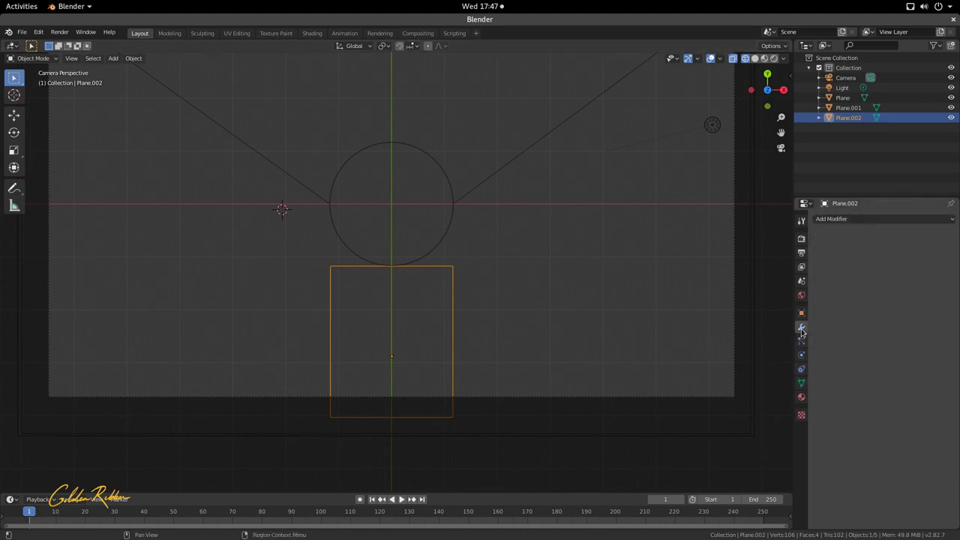
{"action": "left_click", "coordinate": [845, 219]}
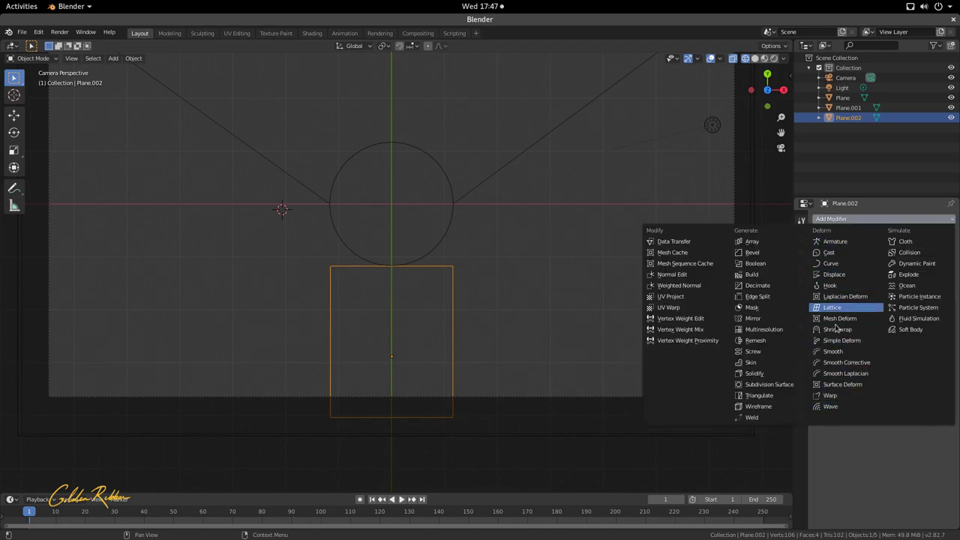
{"action": "left_click", "coordinate": [842, 409]}
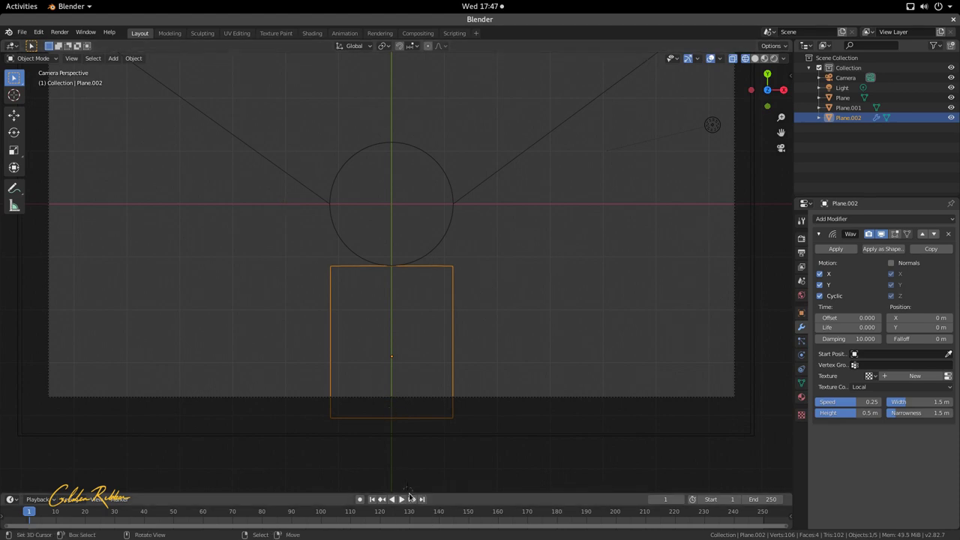
Step: Enlarge the timeline area and play the animation to preview the wave motion
{"action": "left_click_drag", "start_coordinate": [421, 492], "coordinate": [428, 439]}
{"action": "key", "text": "space"}
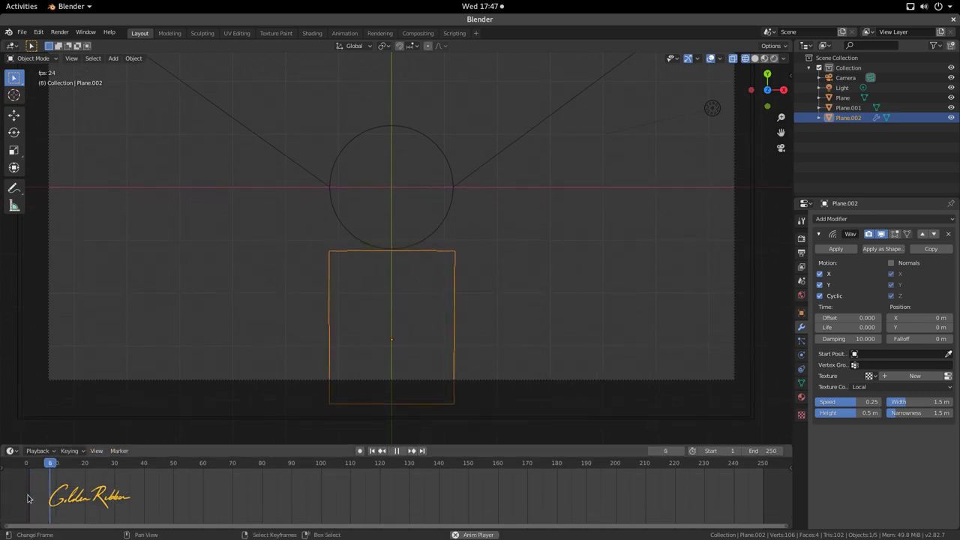
Step: Examine the plane's wave motion and its direction in camera view and from the side, playing and stopping the animation
{"action": "middle_click_drag", "start_coordinate": [409, 310], "coordinate": [433, 276]}
{"action": "key", "text": "KP_0"}
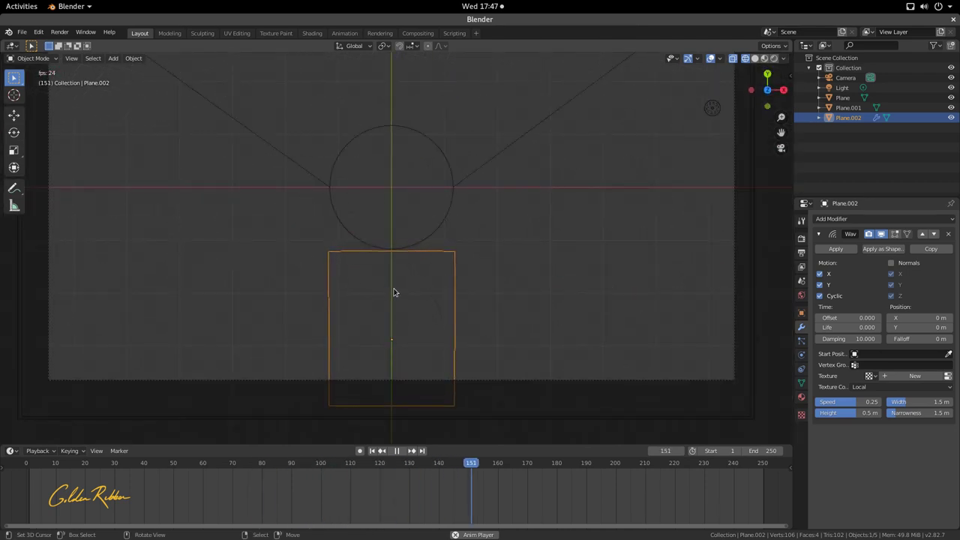
{"action": "key", "text": "space"}
{"action": "middle_click_drag", "start_coordinate": [461, 337], "coordinate": [429, 348]}
{"action": "key", "text": "KP_0"}
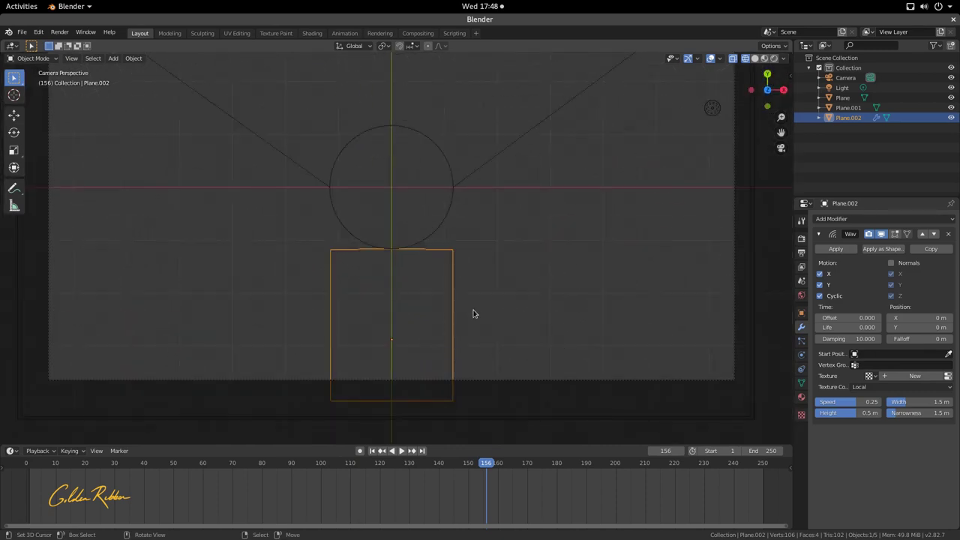
{"action": "key", "text": "Up"}
{"action": "middle_click_drag", "start_coordinate": [472, 288], "coordinate": [592, 193]}
{"action": "scroll", "coordinate": [502, 218], "scroll_direction": "up", "scroll_amount": 5}
{"action": "scroll", "coordinate": [593, 154], "scroll_direction": "down", "scroll_amount": 5}
{"action": "mouse_move", "coordinate": [594, 155]}
{"action": "middle_mouse_down"}
{"action": "mouse_move", "coordinate": [589, 137]}
{"action": "mouse_move", "coordinate": [581, 140]}
{"action": "middle_mouse_up"}
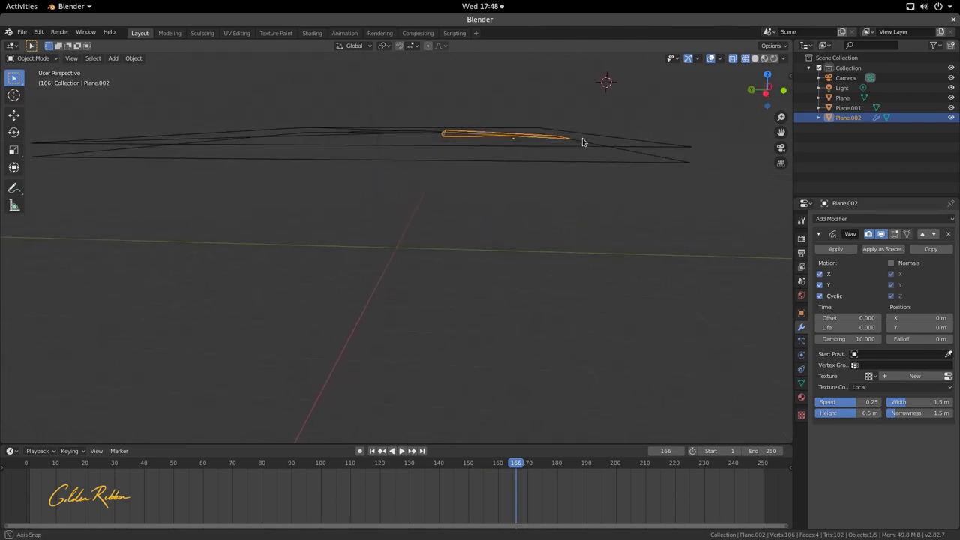
{"action": "key", "text": "space"}
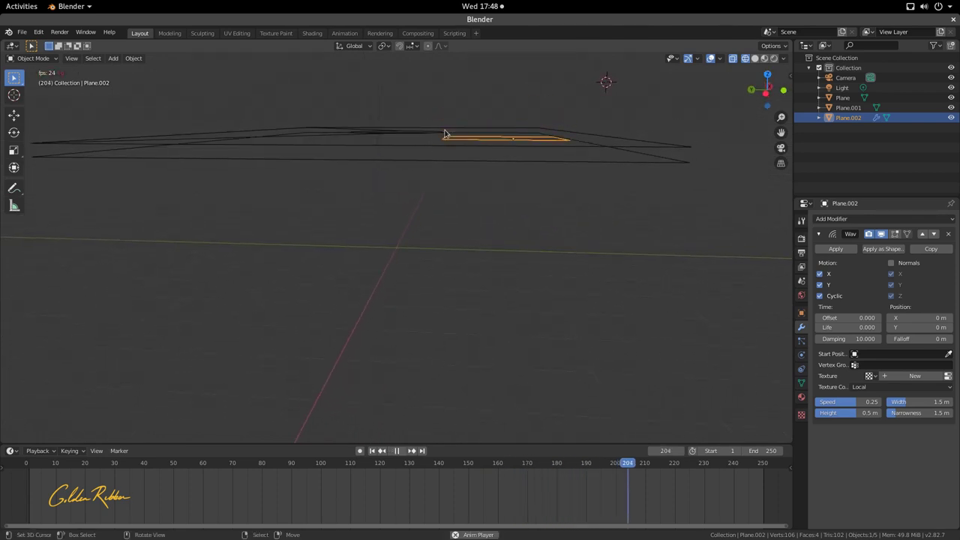
{"action": "key", "text": "space"}
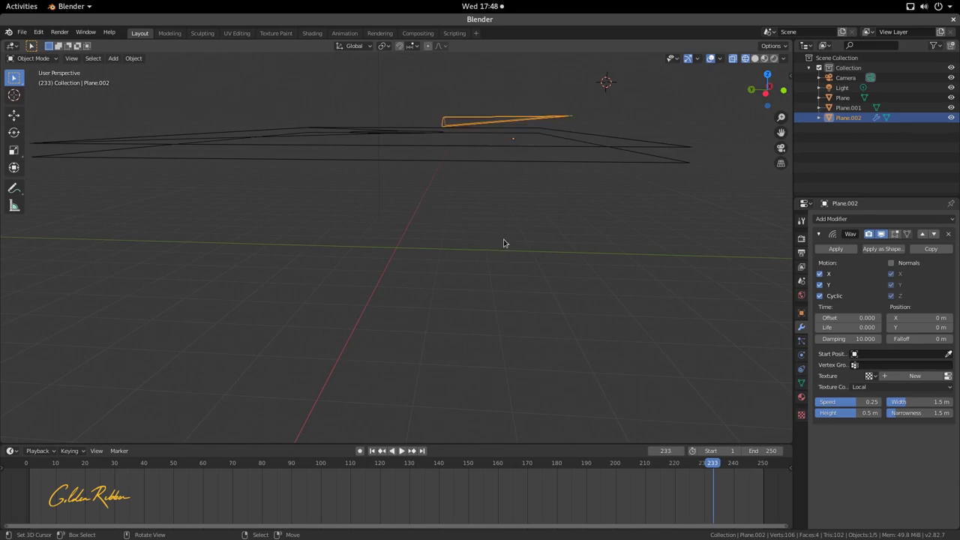
Step: Rotate the wave plane 90° about the global X axis in camera view and show its object transform properties
{"action": "key", "text": "KP_0"}
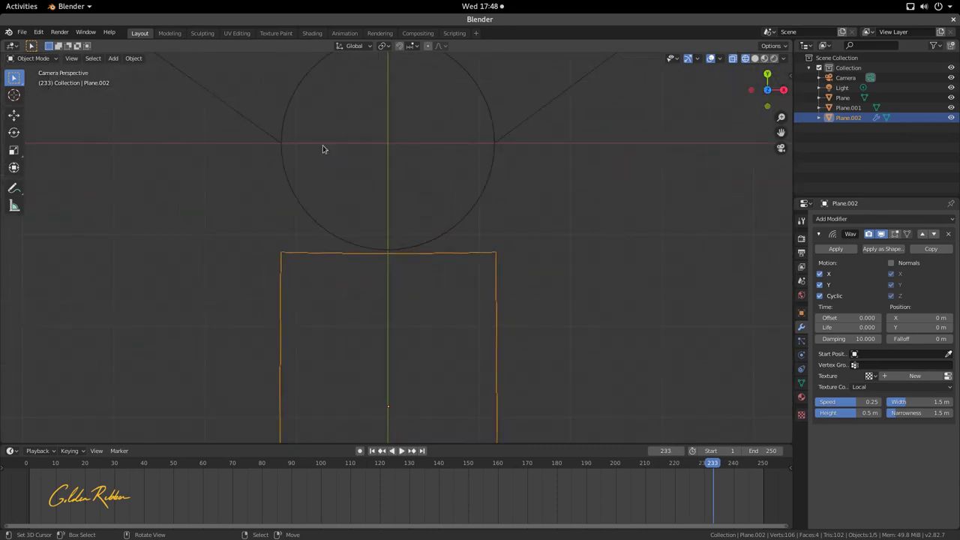
{"action": "key", "text": "Home"}
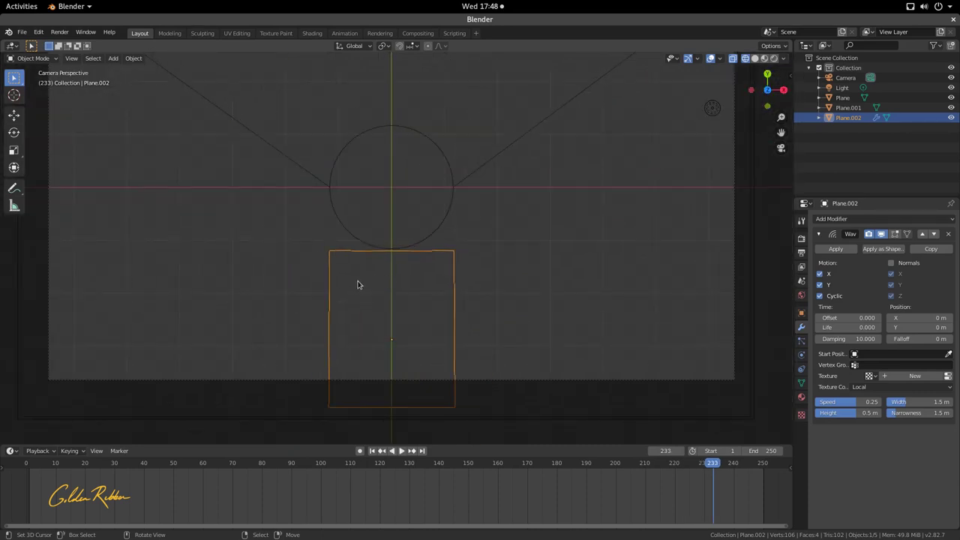
{"action": "scroll", "coordinate": [367, 231], "scroll_direction": "up", "scroll_amount": 3}
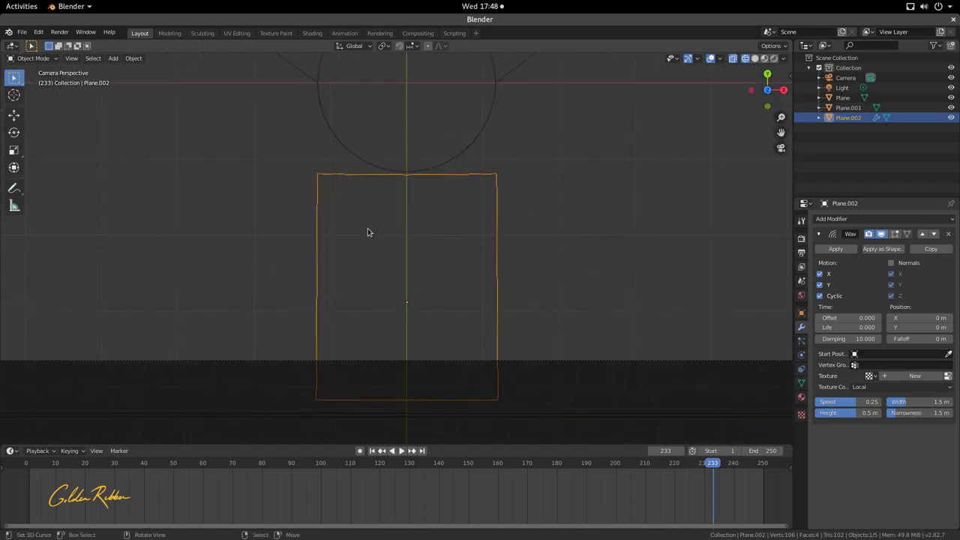
{"action": "key", "text": "r"}
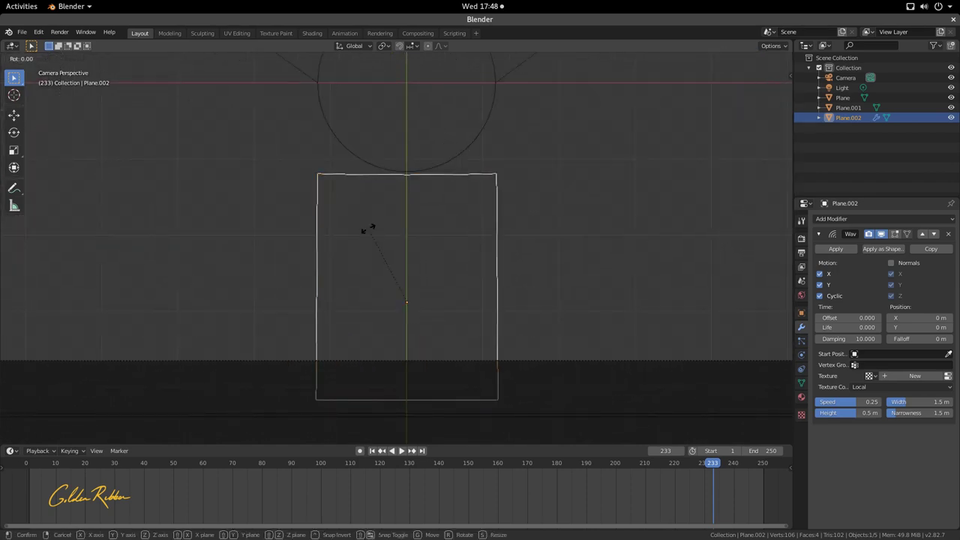
{"action": "type", "text": "x"}
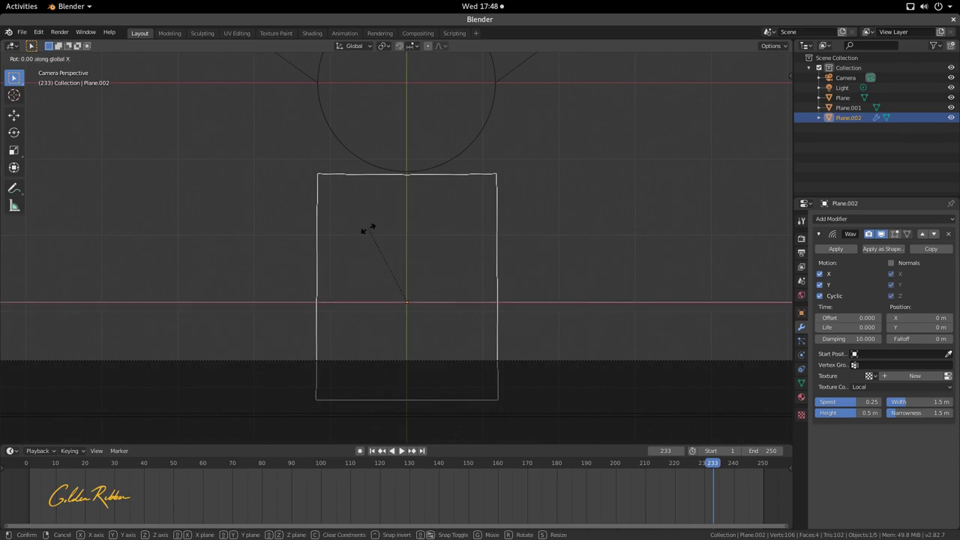
{"action": "type", "text": "90"}
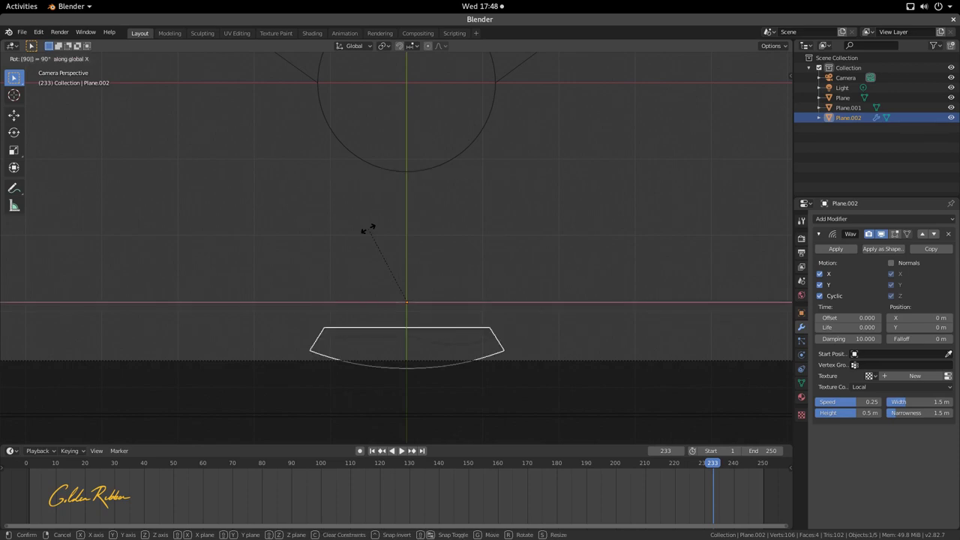
{"action": "key", "text": "Return"}
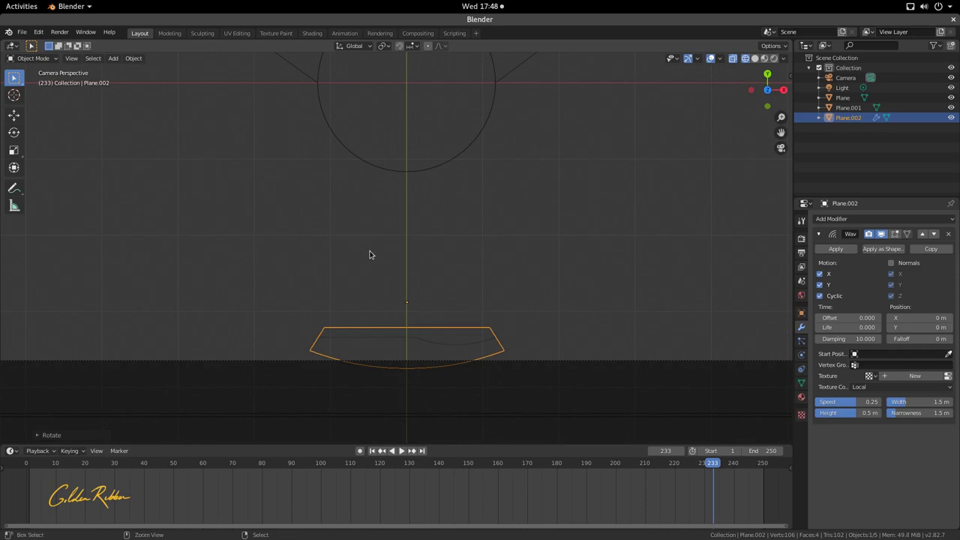
{"action": "key", "text": "ctrl+a"}
{"action": "left_click", "coordinate": [801, 315]}
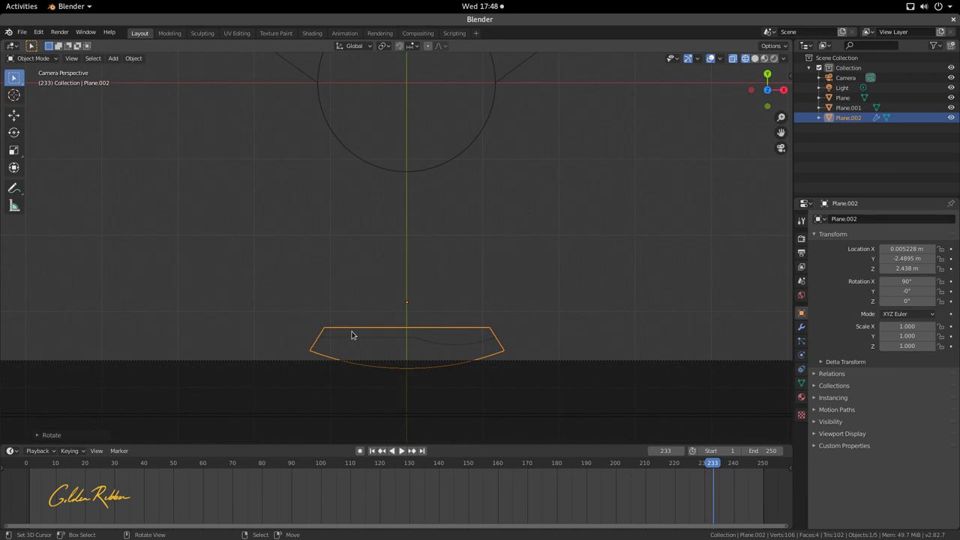
Step: Reset the wave plane's X rotation to 0°
{"action": "key", "text": "ctrl+a"}
{"action": "right_click", "coordinate": [409, 366]}
{"action": "key", "text": "ctrl+a"}
{"action": "mouse_move", "coordinate": [432, 250]}
{"action": "middle_mouse_down"}
{"action": "mouse_move", "coordinate": [435, 217]}
{"action": "mouse_move", "coordinate": [424, 238]}
{"action": "middle_mouse_up"}
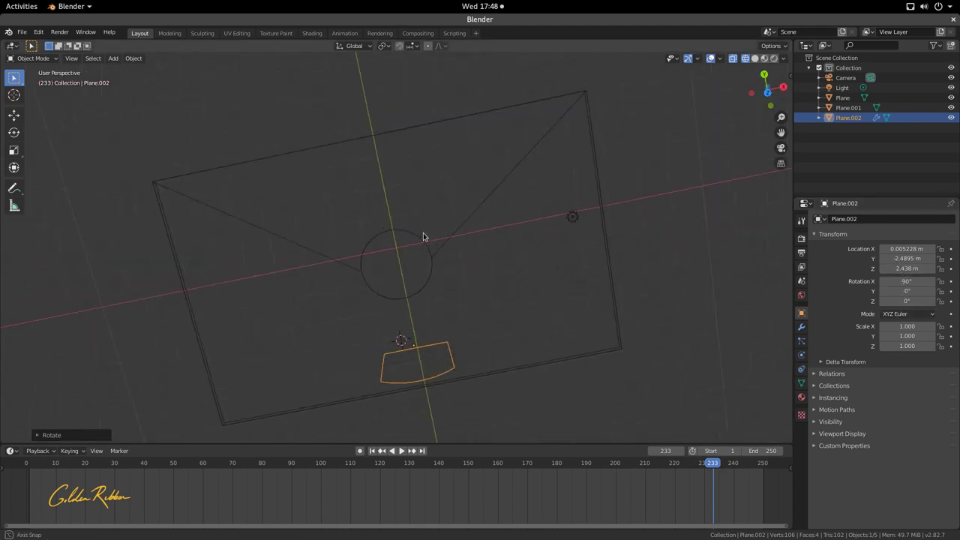
{"action": "left_click", "coordinate": [911, 282]}
{"action": "type", "text": "0"}
{"action": "key", "text": "Return"}
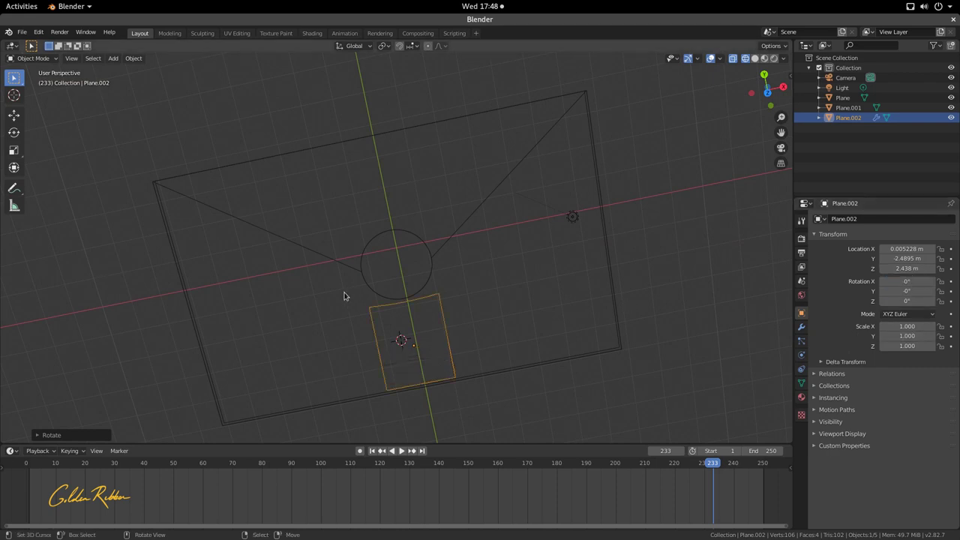
Step: Rotate the wave plane 90° about the global X axis again from the flat orientation
{"action": "middle_click_drag", "start_coordinate": [345, 295], "coordinate": [319, 258]}
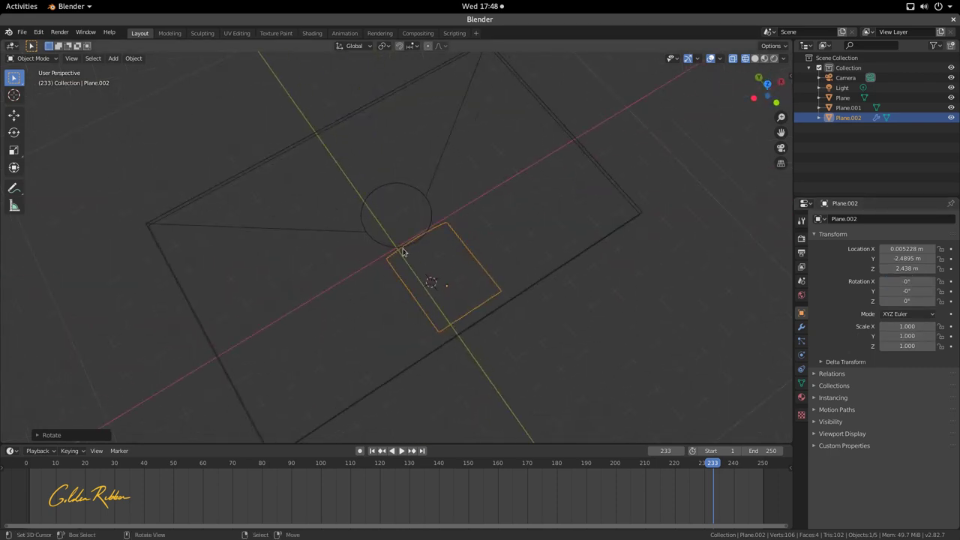
{"action": "middle_click_drag", "start_coordinate": [461, 286], "coordinate": [398, 292]}
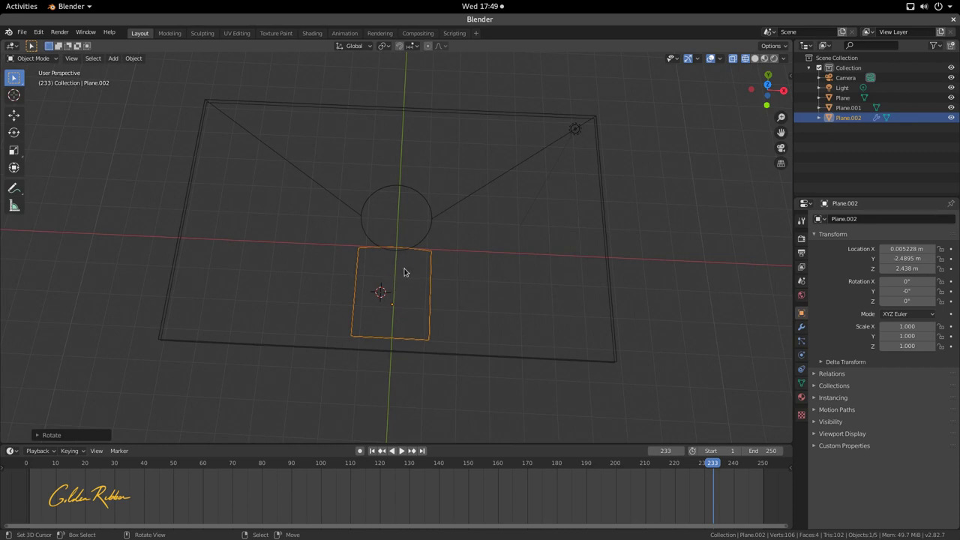
{"action": "key", "text": "r"}
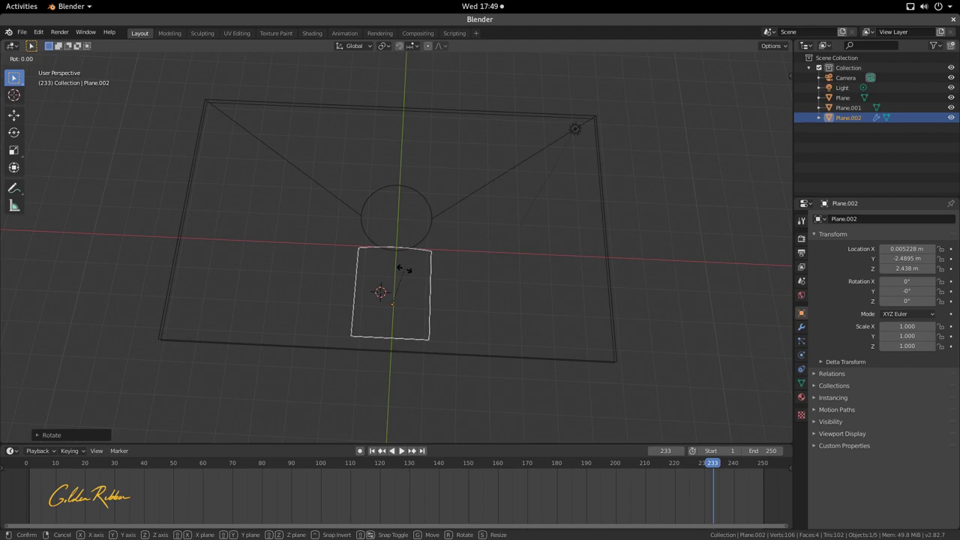
{"action": "type", "text": "x"}
{"action": "type", "text": "90"}
{"action": "key", "text": "Return"}
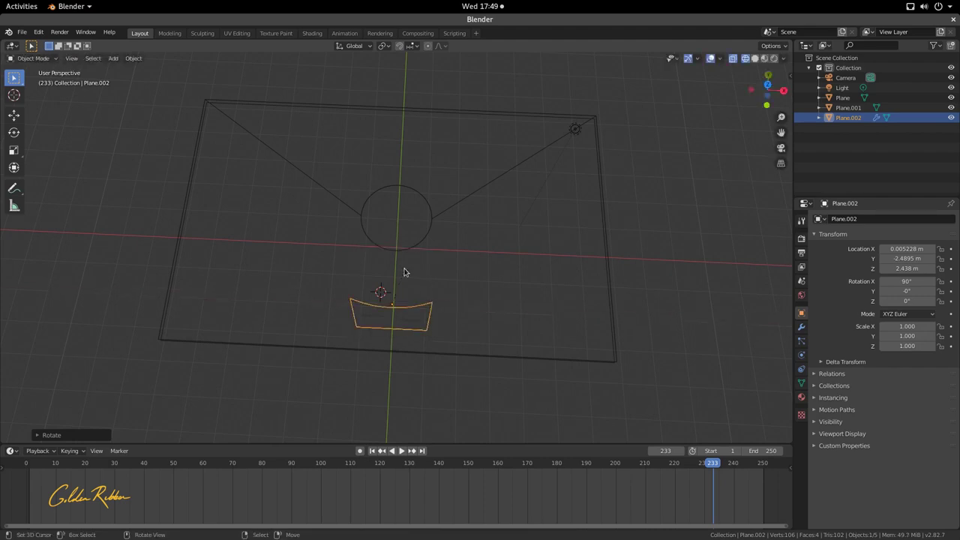
Step: In camera view, move the wave plane about 0.53 m along Y towards the circle and apply its rotation
{"action": "middle_click_drag", "start_coordinate": [401, 281], "coordinate": [388, 314]}
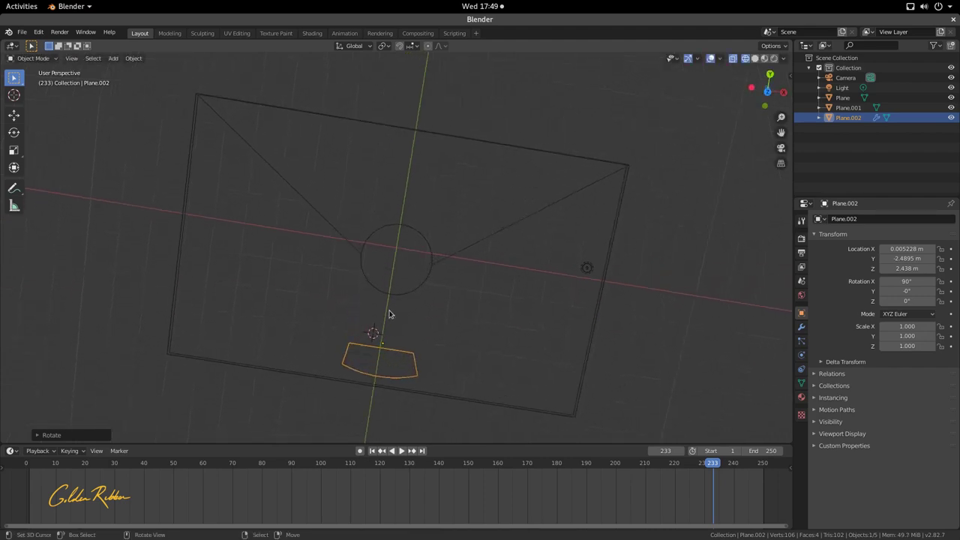
{"action": "key", "text": "KP_0"}
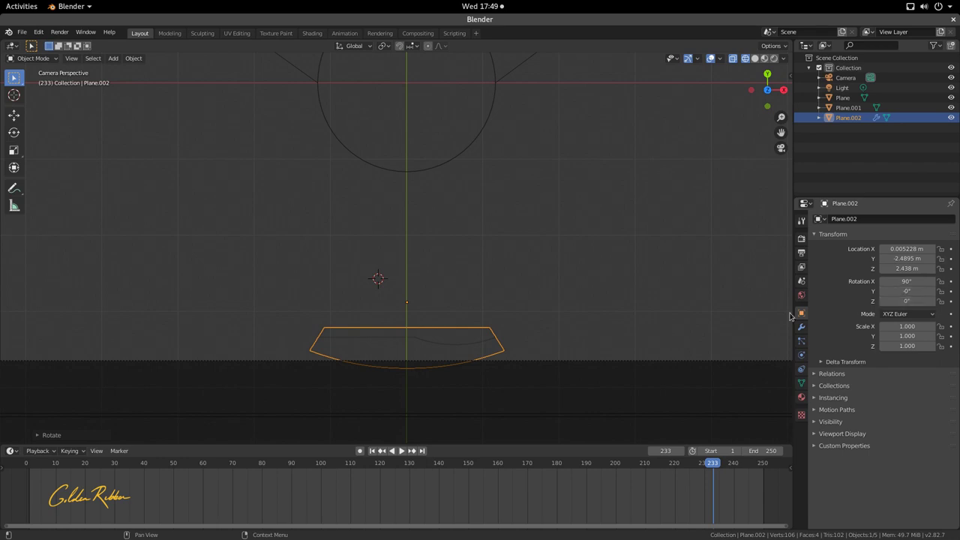
{"action": "key", "text": "g"}
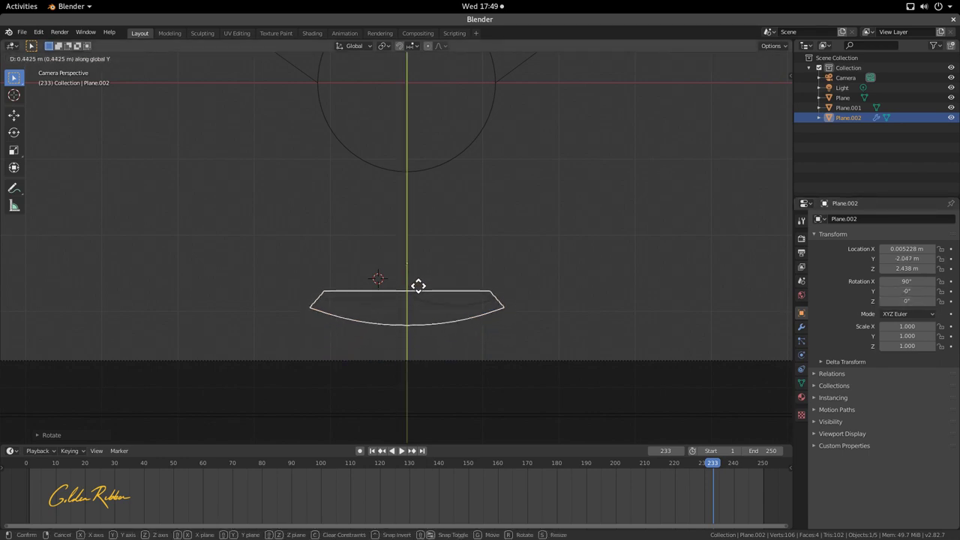
{"action": "left_click", "coordinate": [424, 284]}
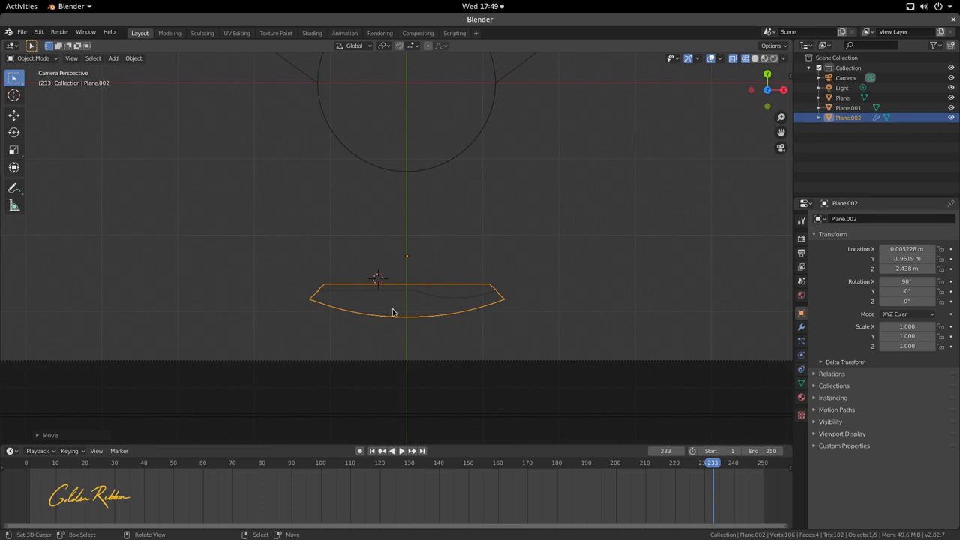
{"action": "key", "text": "ctrl+a"}
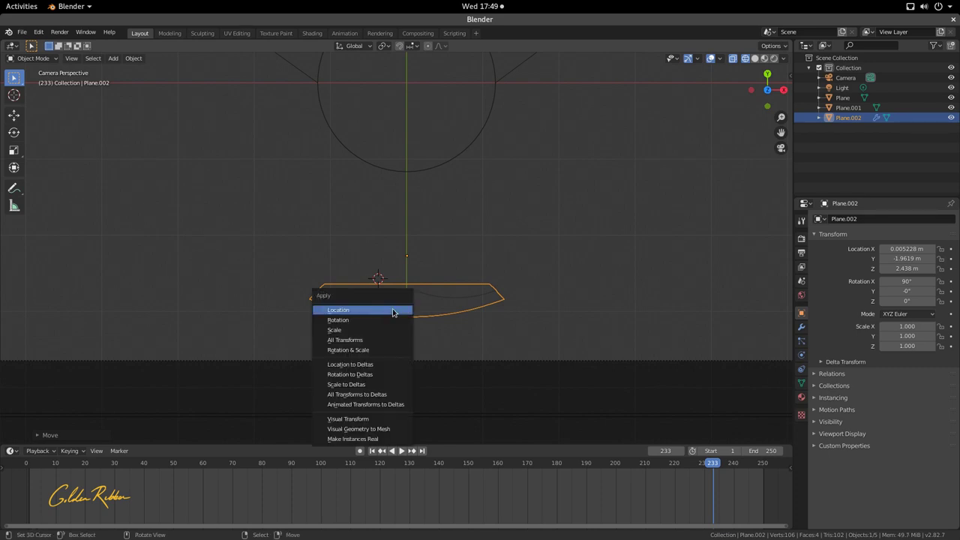
{"action": "left_click", "coordinate": [348, 321]}
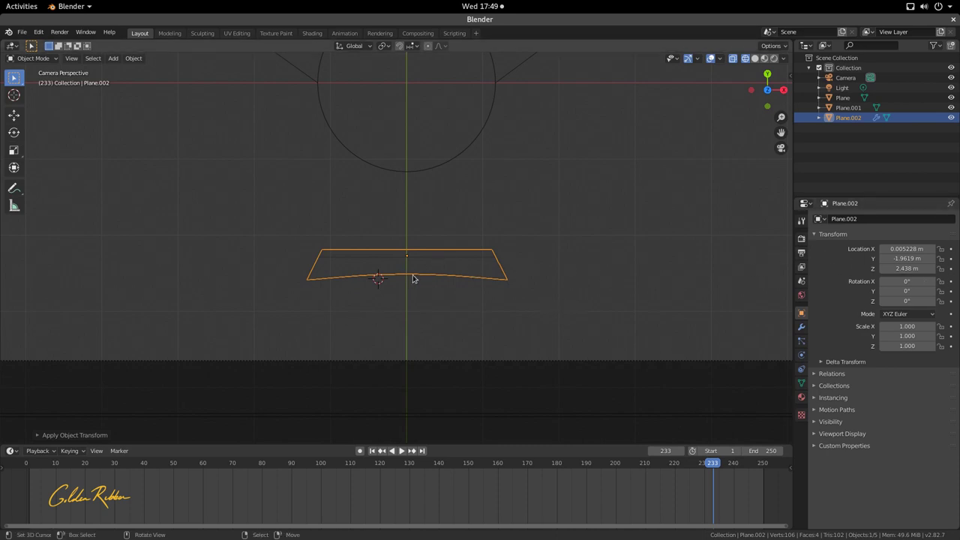
Step: Rotate the wave plane -90° about the global X axis so it faces the camera
{"action": "key", "text": "r"}
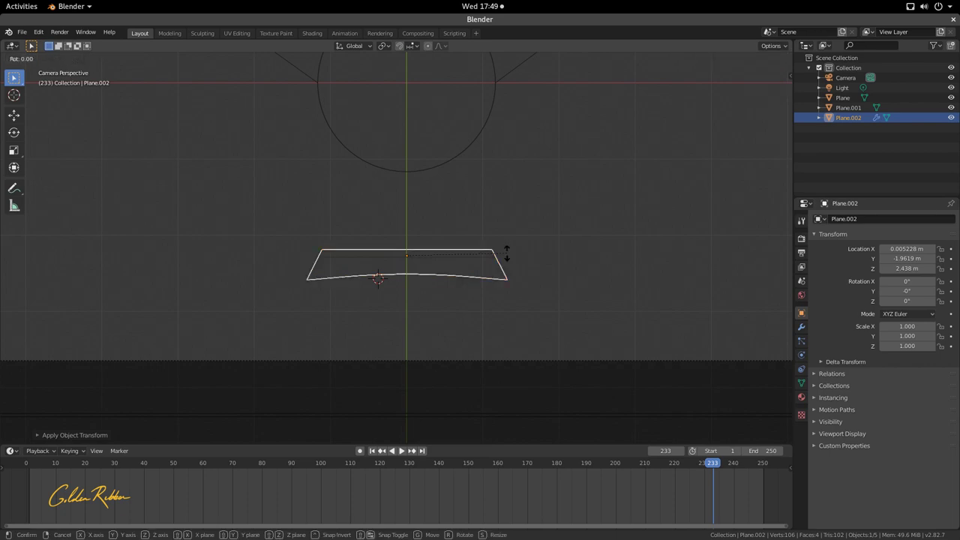
{"action": "type", "text": "x"}
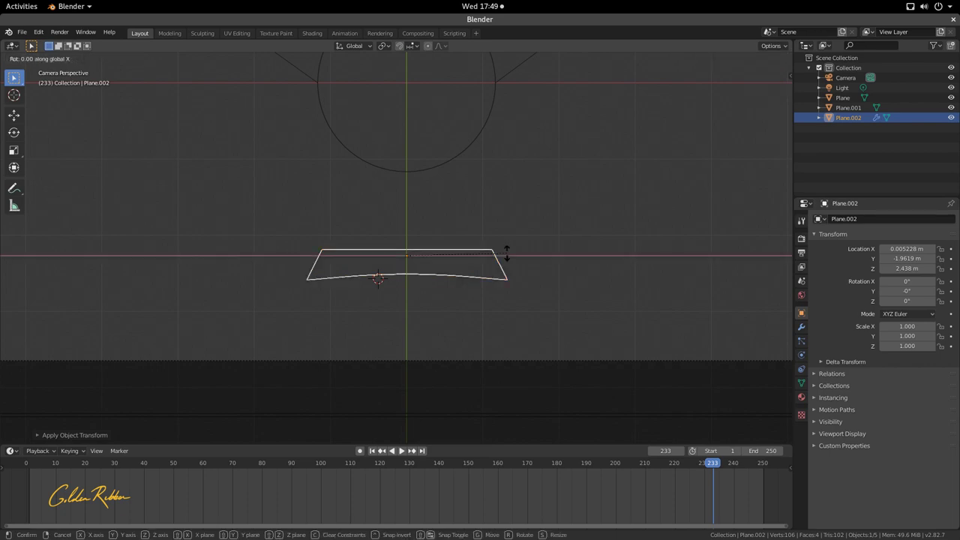
{"action": "type", "text": "-90"}
{"action": "key", "text": "Return"}
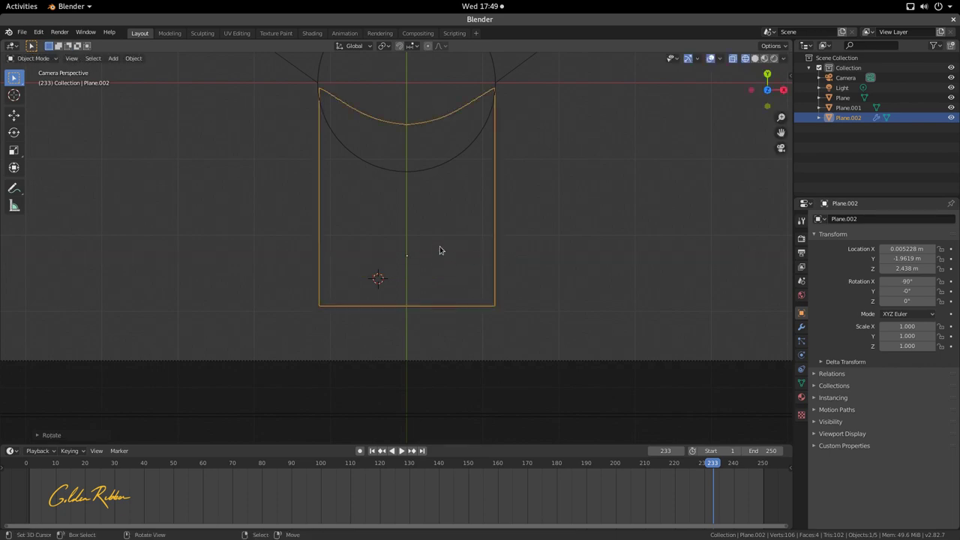
Step: Play and pause the animation repeatedly to check the wave along the plane's upper edge inside the circle
{"action": "key", "text": "space"}
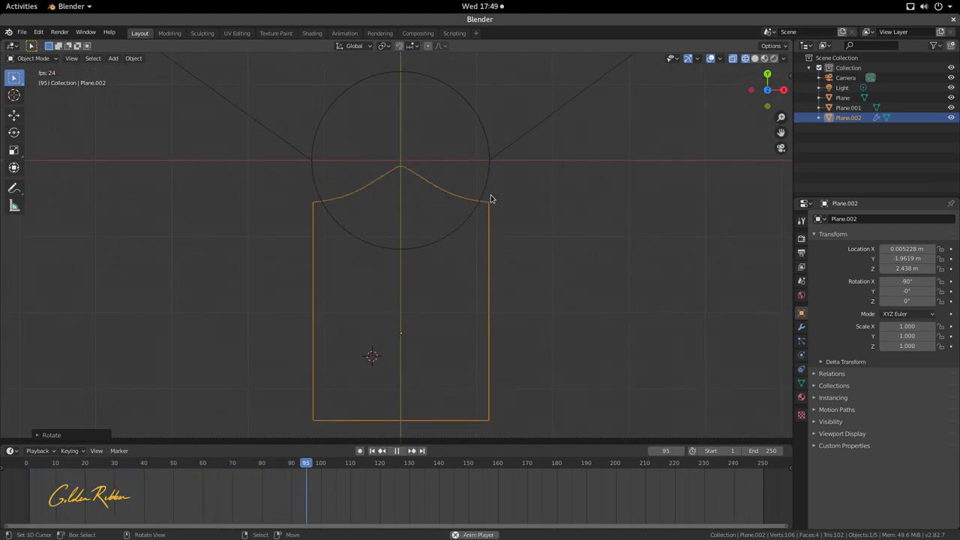
{"action": "key", "text": "space"}
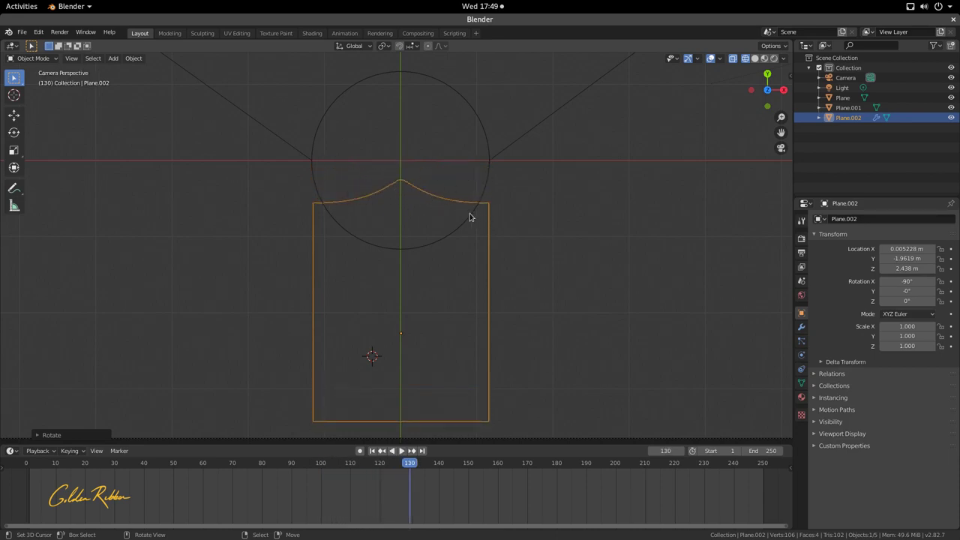
{"action": "key", "text": "space"}
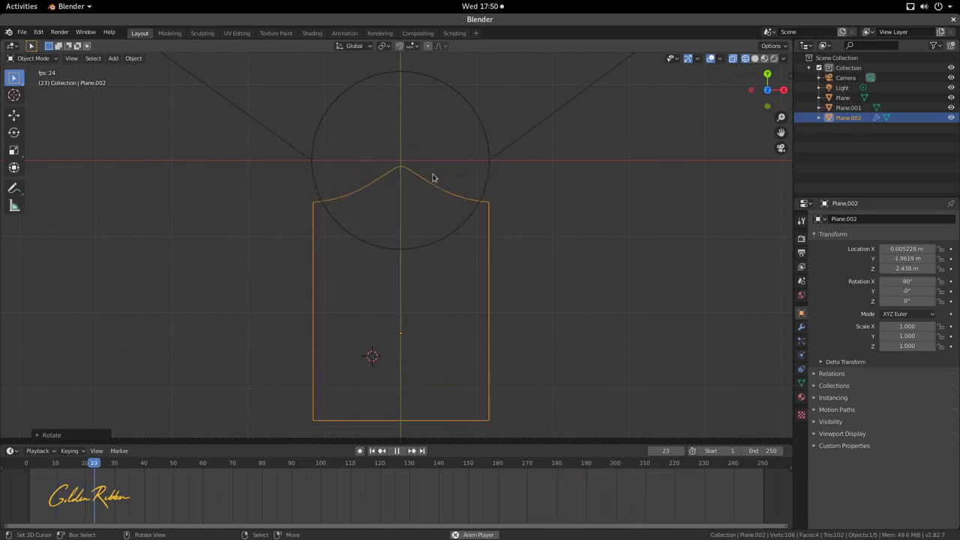
{"action": "key", "text": "space"}
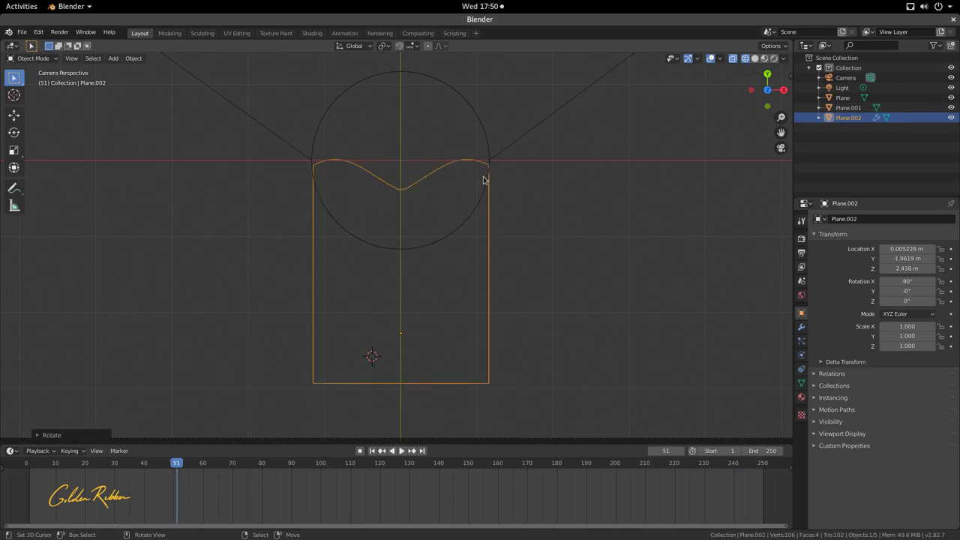
{"action": "key", "text": "space"}
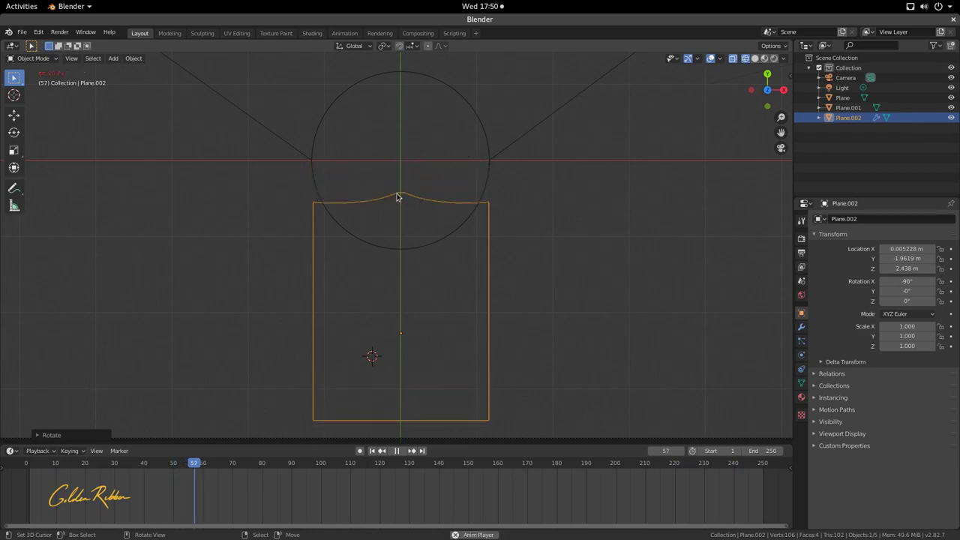
{"action": "key", "text": "space"}
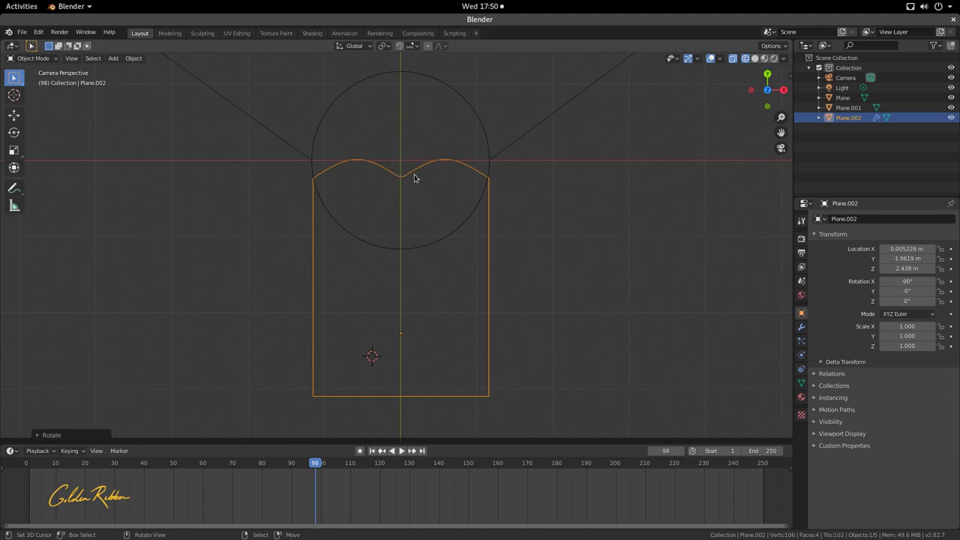
{"action": "key", "text": "space"}
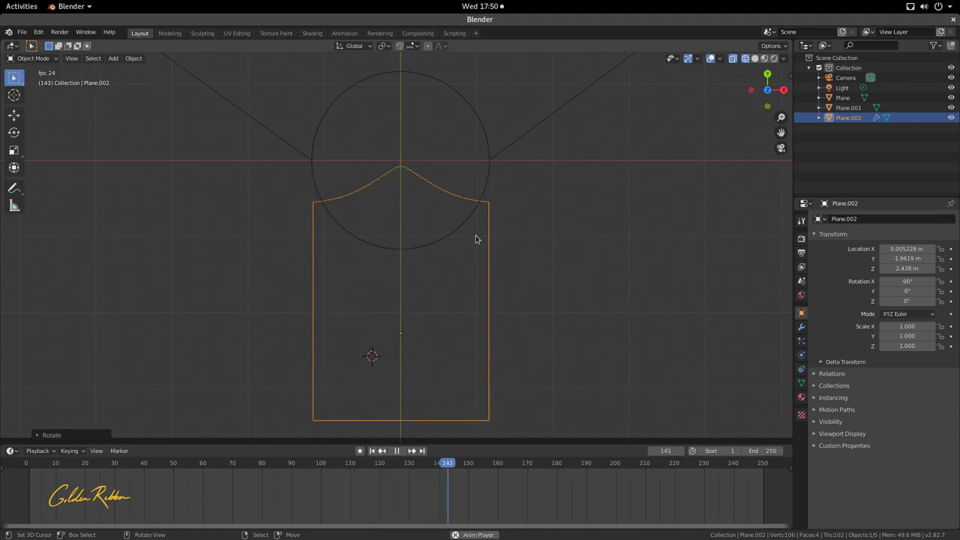
Step: Compare the animated wave plane with its undeformed mesh in Edit Mode, playing and pausing the animation to examine its upper and lower edges
{"action": "key", "text": "space"}
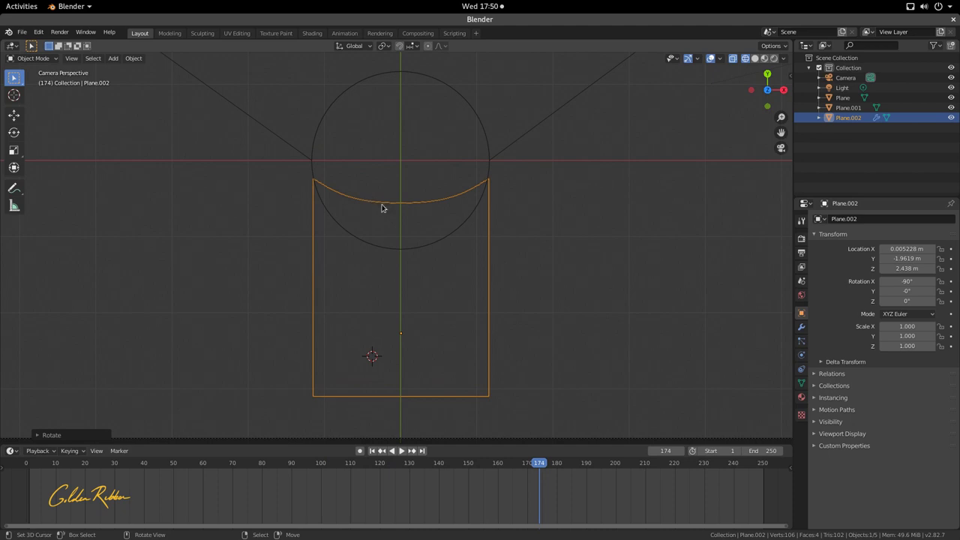
{"action": "key", "text": "space"}
{"action": "key", "text": "space"}
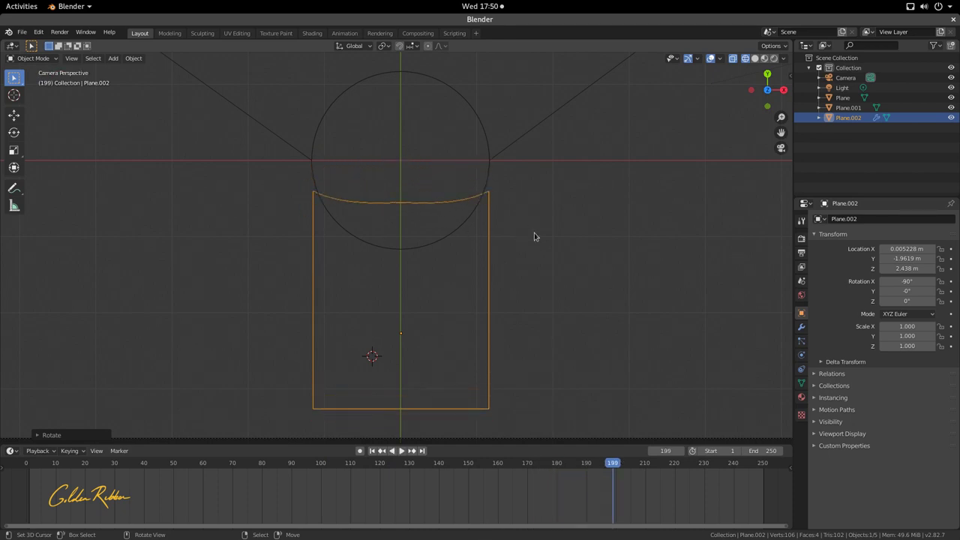
{"action": "key", "text": "Tab"}
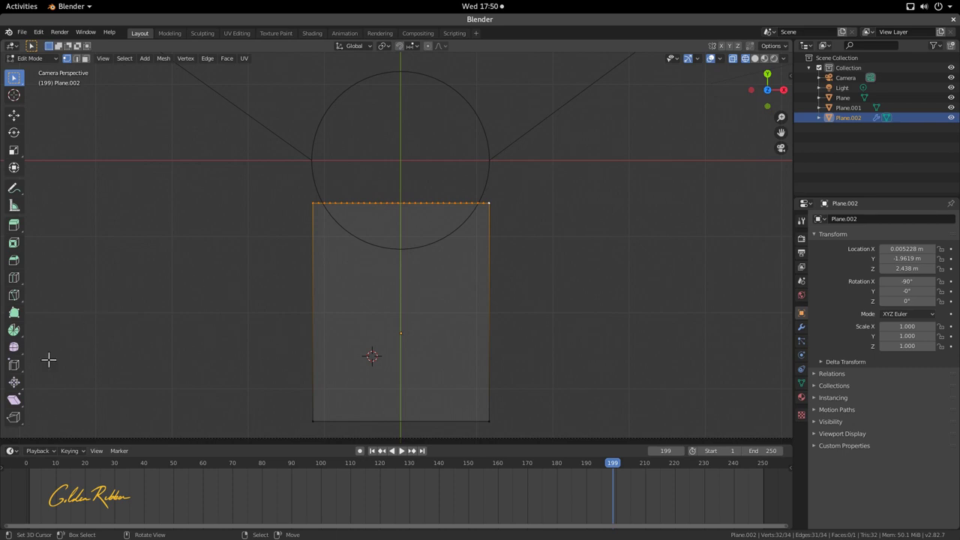
{"action": "left_click", "coordinate": [11, 451]}
{"action": "left_click", "coordinate": [11, 452]}
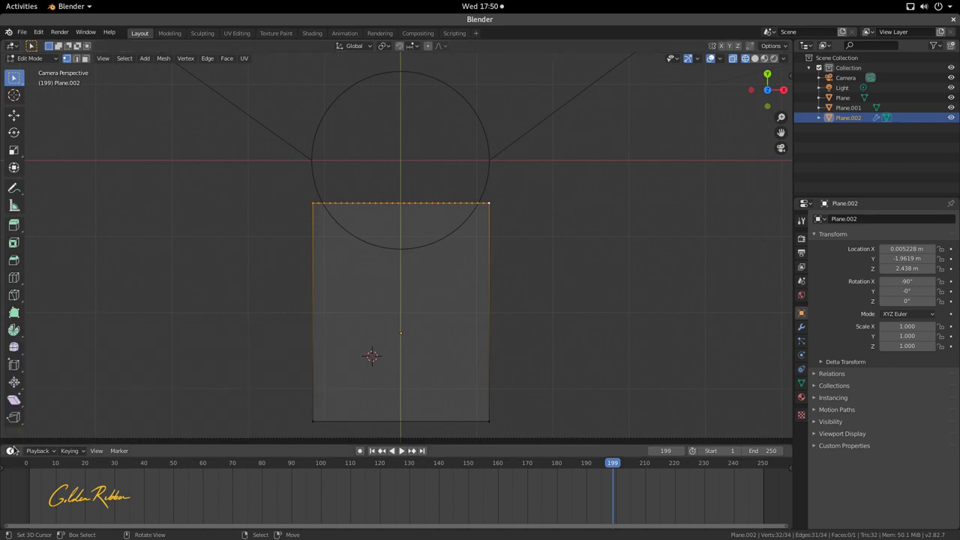
{"action": "left_click", "coordinate": [50, 59]}
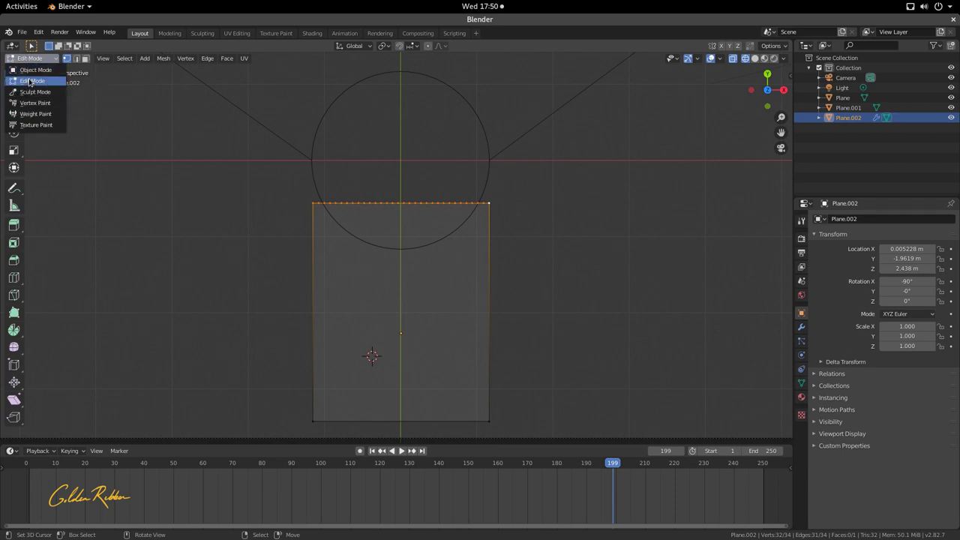
{"action": "left_click", "coordinate": [30, 81]}
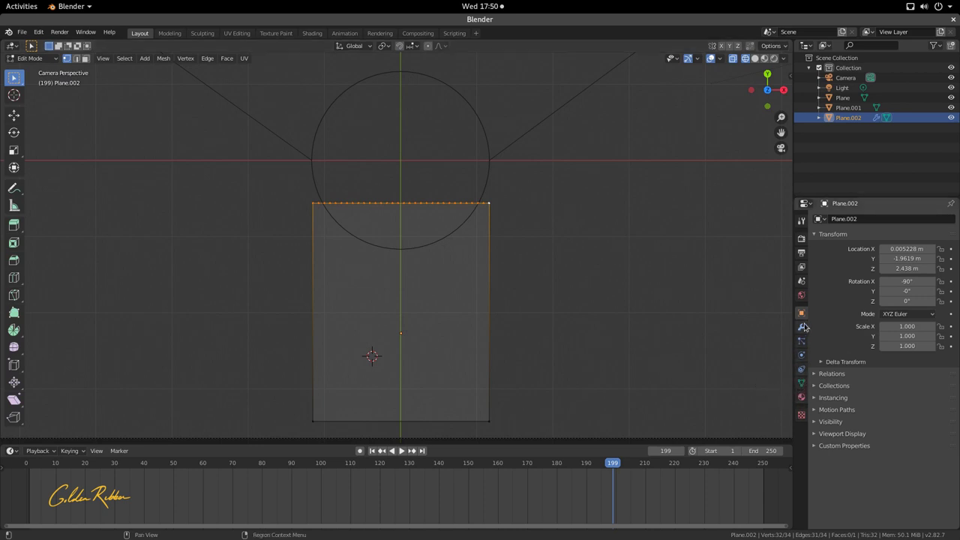
{"action": "key", "text": "Tab"}
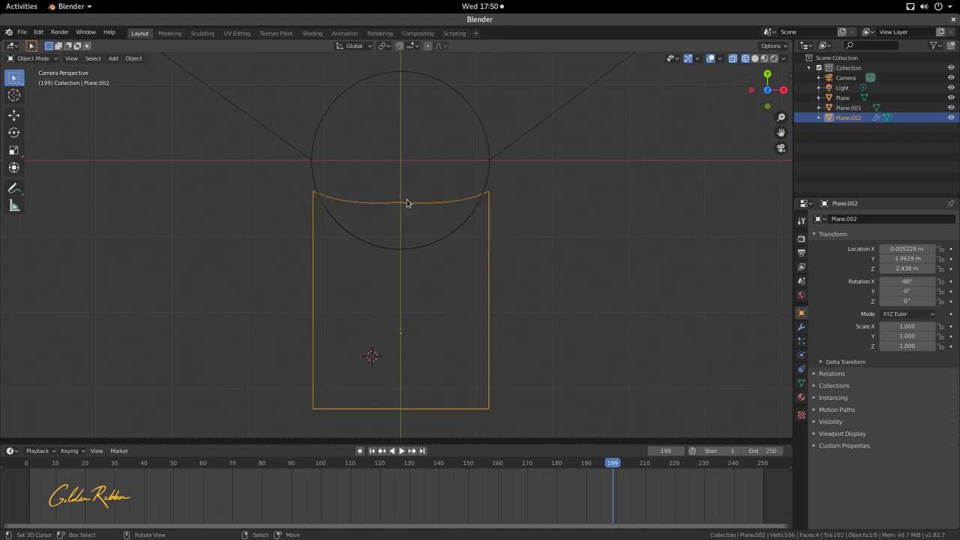
{"action": "key", "text": "space"}
{"action": "key", "text": "space"}
Step: In Edit Mode, create a vertex group on the wave plane and assign all of its upper-edge vertices to it
{"action": "key", "text": "Tab"}
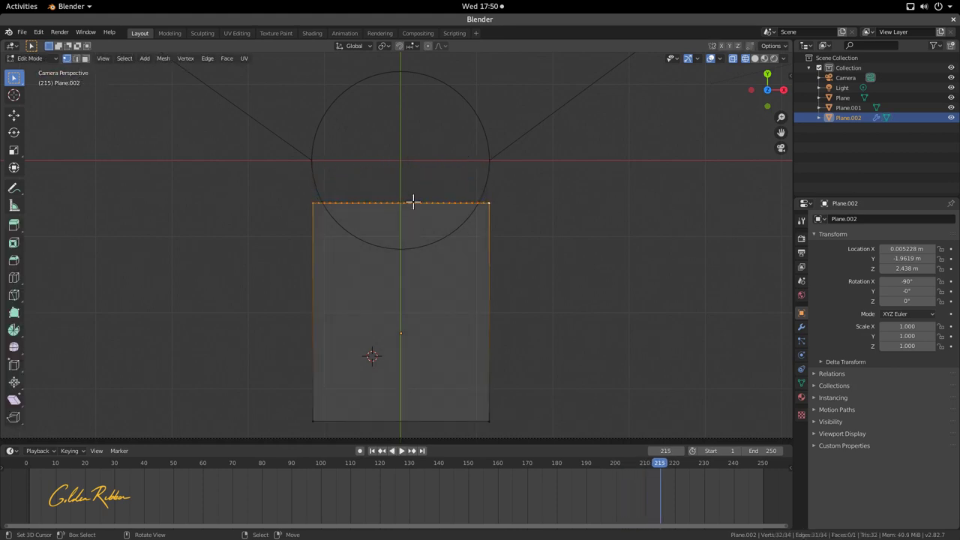
{"action": "scroll", "coordinate": [414, 201], "scroll_direction": "up", "scroll_amount": 6}
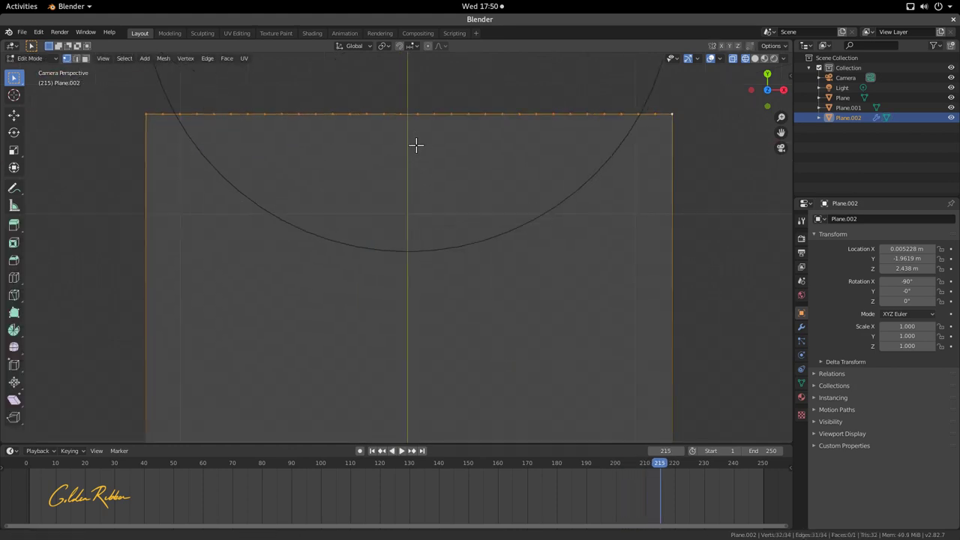
{"action": "middle_click_drag", "start_coordinate": [416, 146], "coordinate": [409, 293], "text": "shift"}
{"action": "scroll", "coordinate": [409, 294], "scroll_direction": "down", "scroll_amount": 5}
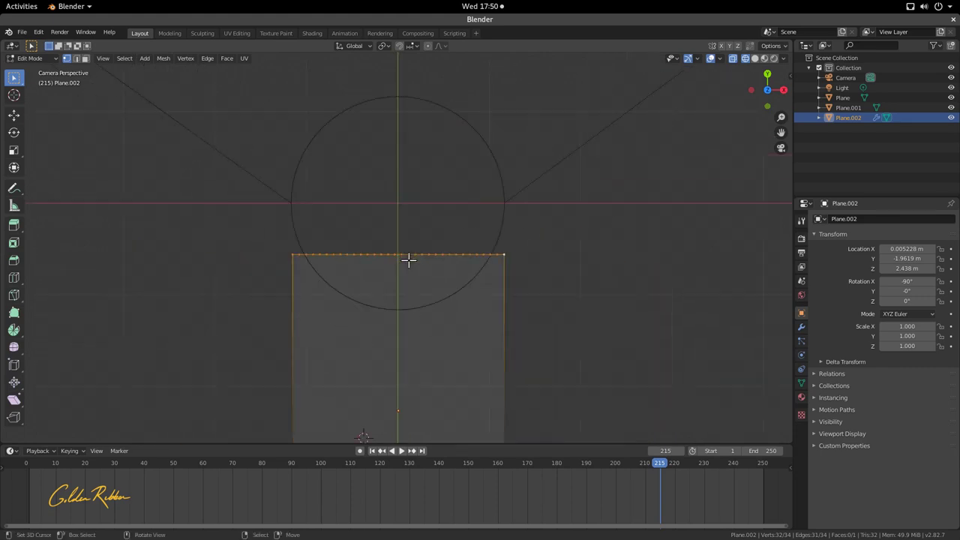
{"action": "left_click", "coordinate": [802, 382]}
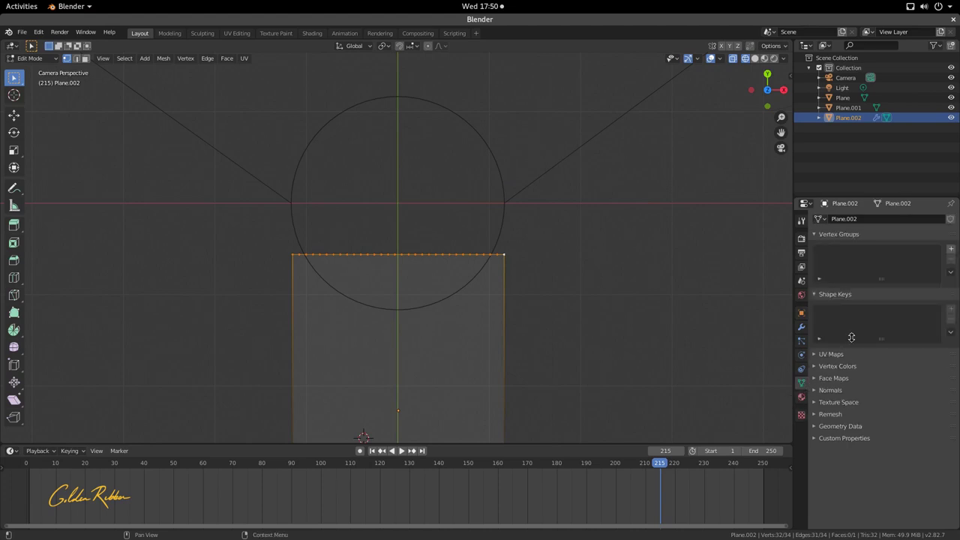
{"action": "left_click", "coordinate": [951, 250]}
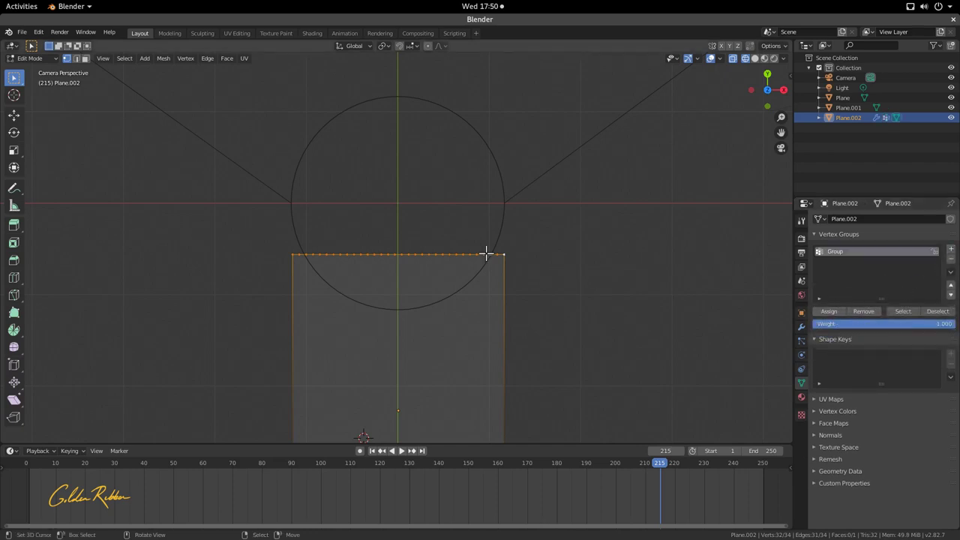
{"action": "scroll", "coordinate": [388, 233], "scroll_direction": "down", "scroll_amount": 2}
{"action": "left_click", "coordinate": [371, 252]}
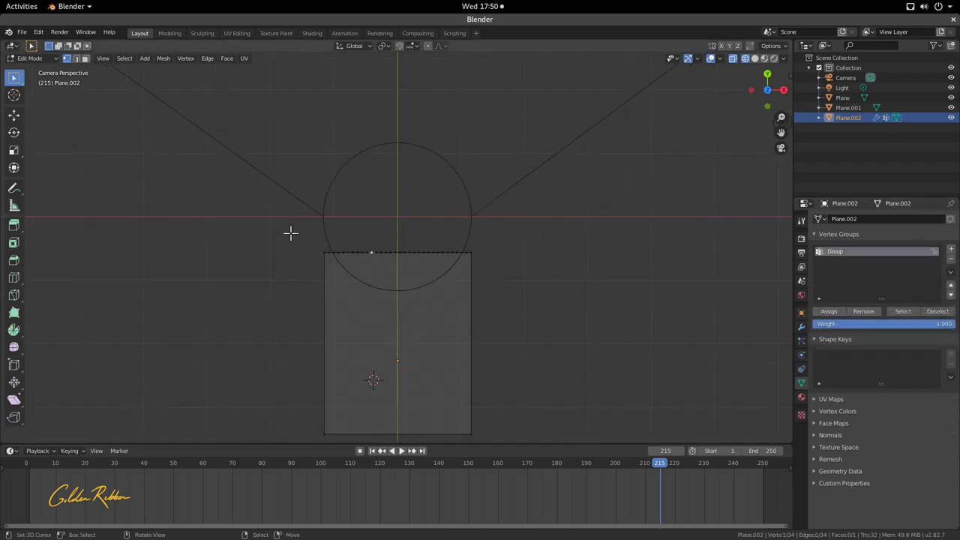
{"action": "left_click_drag", "start_coordinate": [282, 222], "coordinate": [531, 288]}
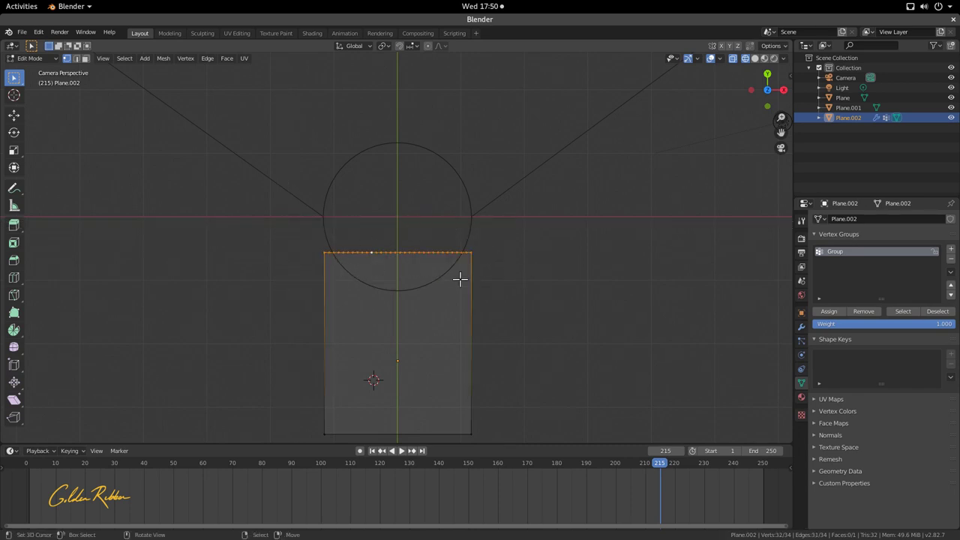
{"action": "left_click", "coordinate": [823, 312]}
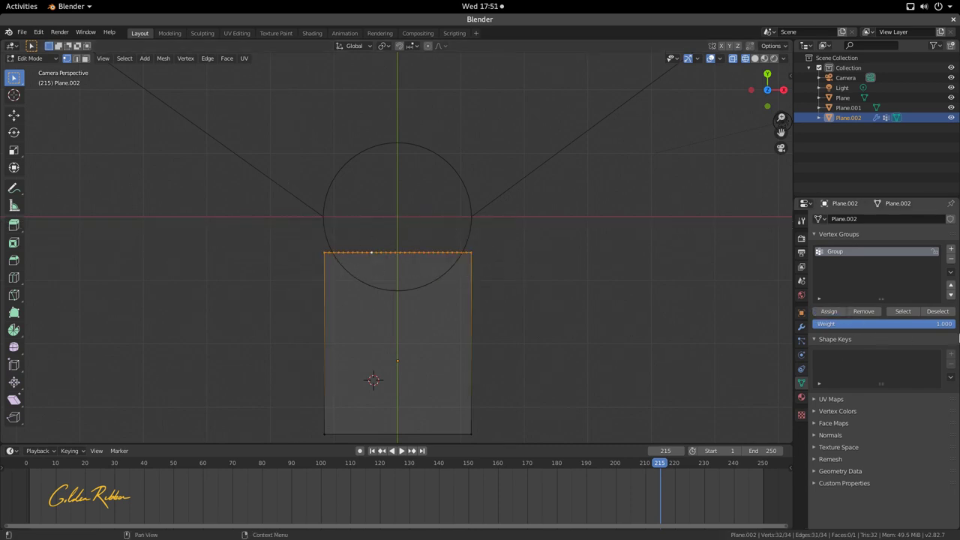
Step: Check the new vertex group by alternately deselecting and selecting its vertices, keeping the name Group
{"action": "left_click", "coordinate": [903, 314]}
{"action": "left_click", "coordinate": [937, 311]}
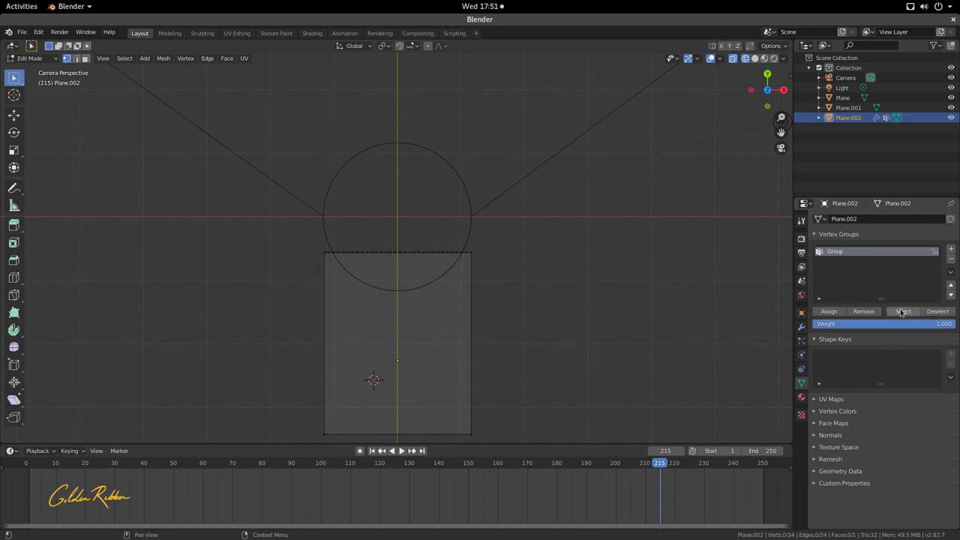
{"action": "left_click", "coordinate": [907, 312]}
{"action": "left_click", "coordinate": [936, 311]}
{"action": "left_click", "coordinate": [905, 311]}
{"action": "left_click", "coordinate": [934, 311]}
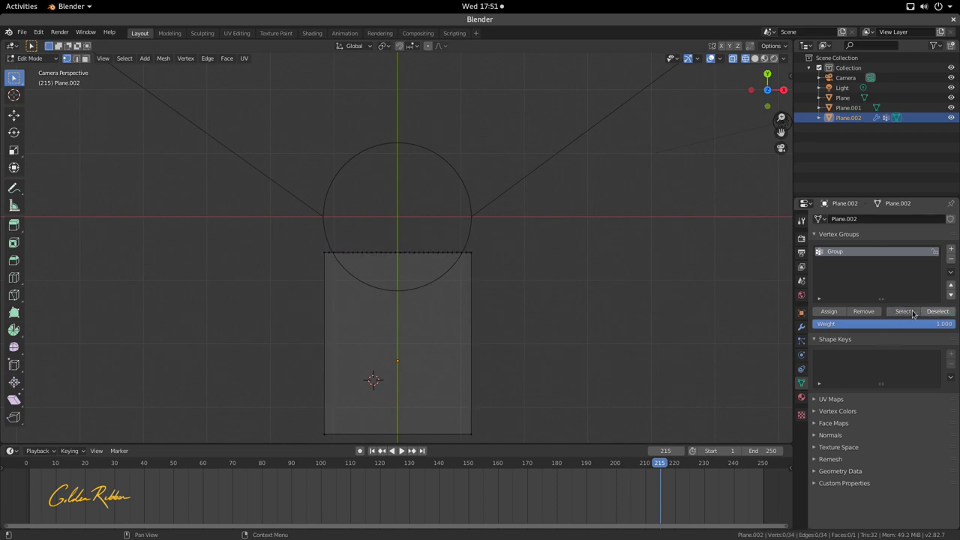
{"action": "left_click", "coordinate": [903, 311]}
{"action": "double_click", "coordinate": [843, 252]}
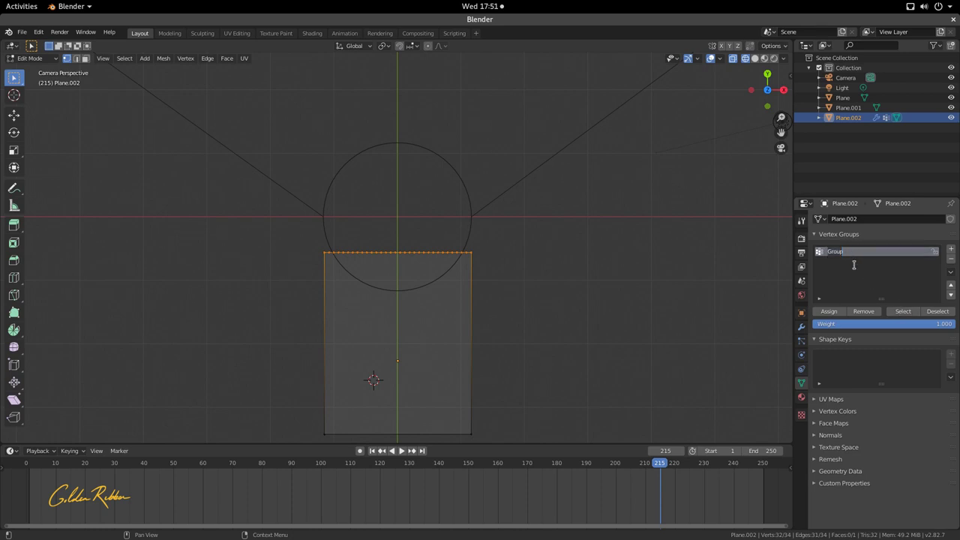
{"action": "key", "text": "Return"}
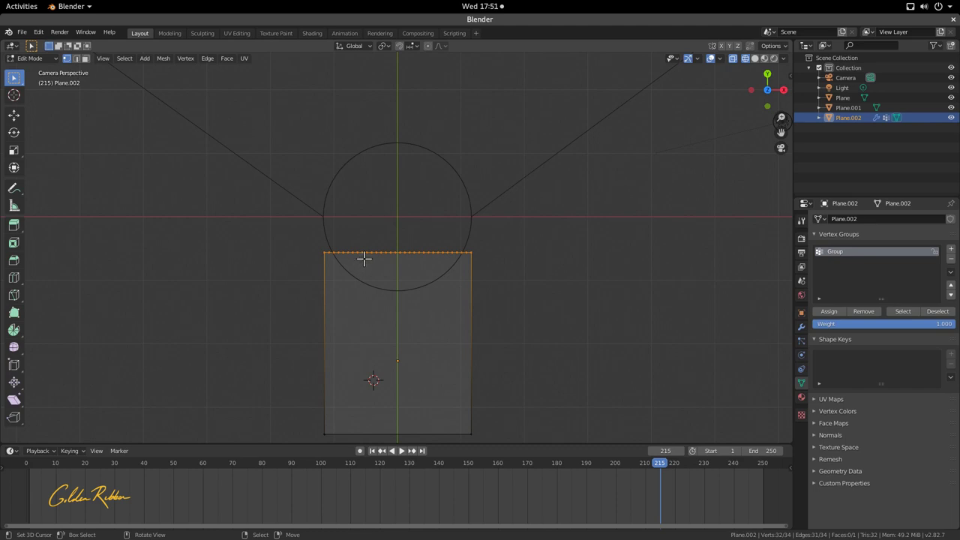
Step: Limit the plane's Wave modifier to the vertex group named Group
{"action": "key", "text": "Tab"}
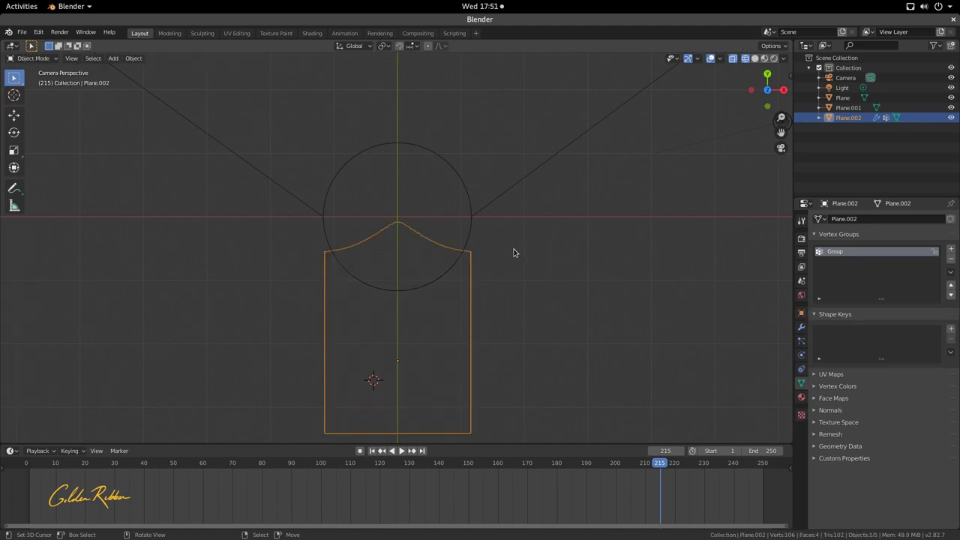
{"action": "key", "text": "space"}
{"action": "key", "text": "Tab"}
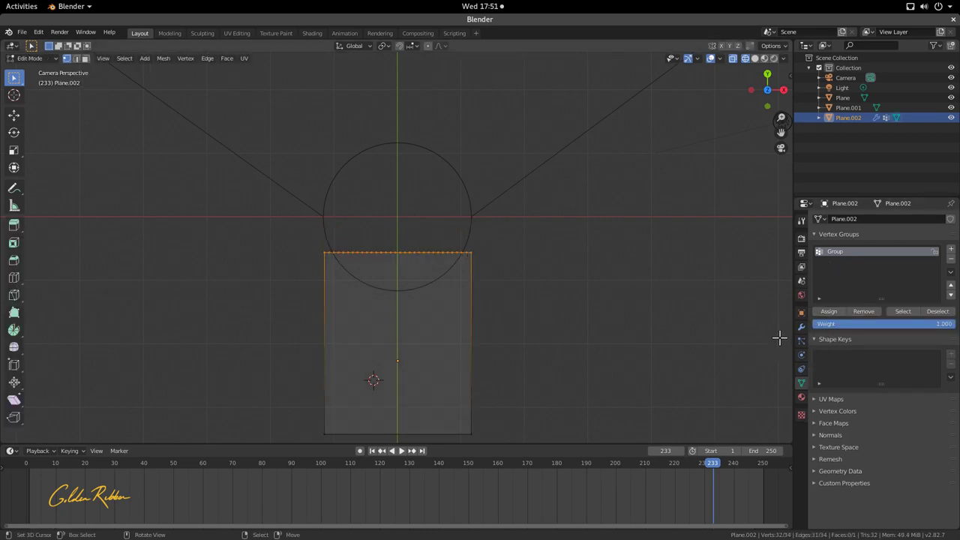
{"action": "left_click", "coordinate": [802, 327]}
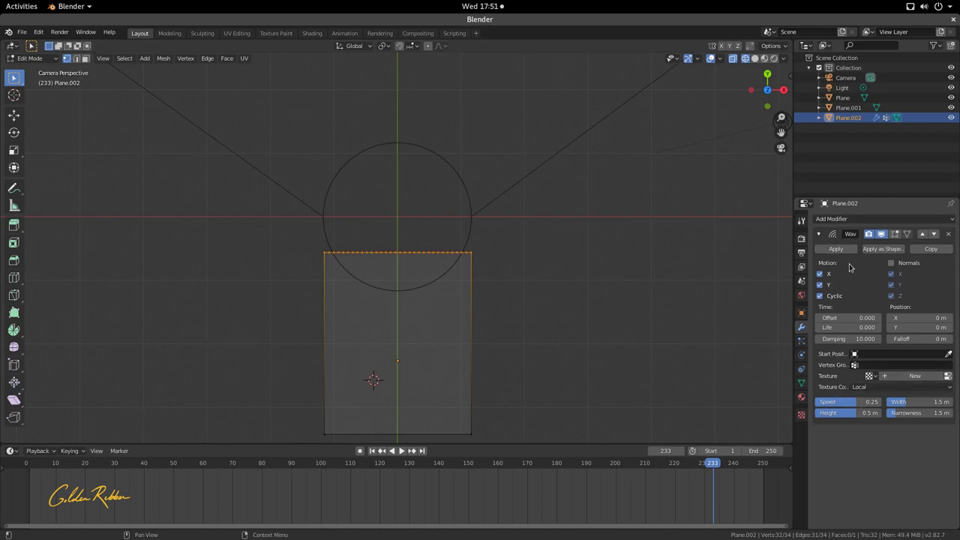
{"action": "left_click", "coordinate": [887, 365]}
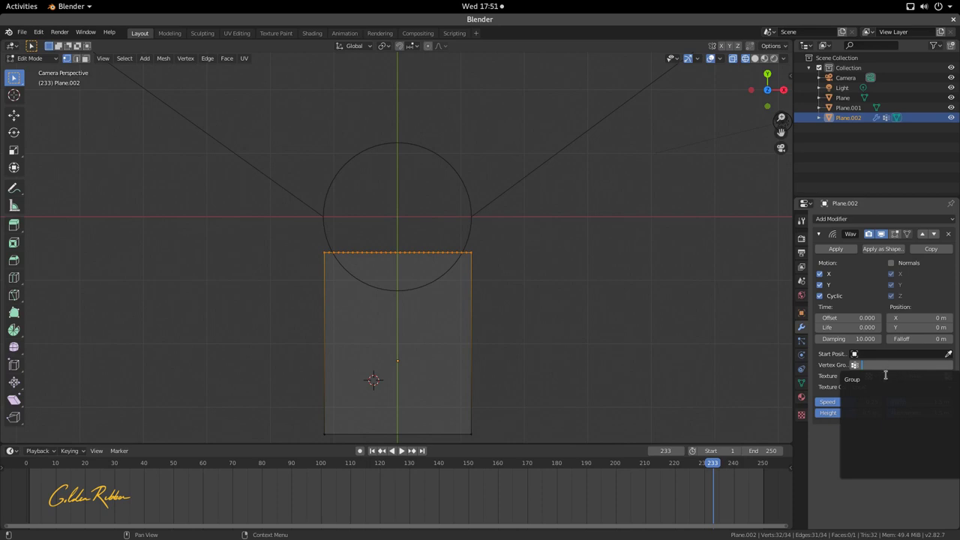
{"action": "left_click", "coordinate": [855, 380]}
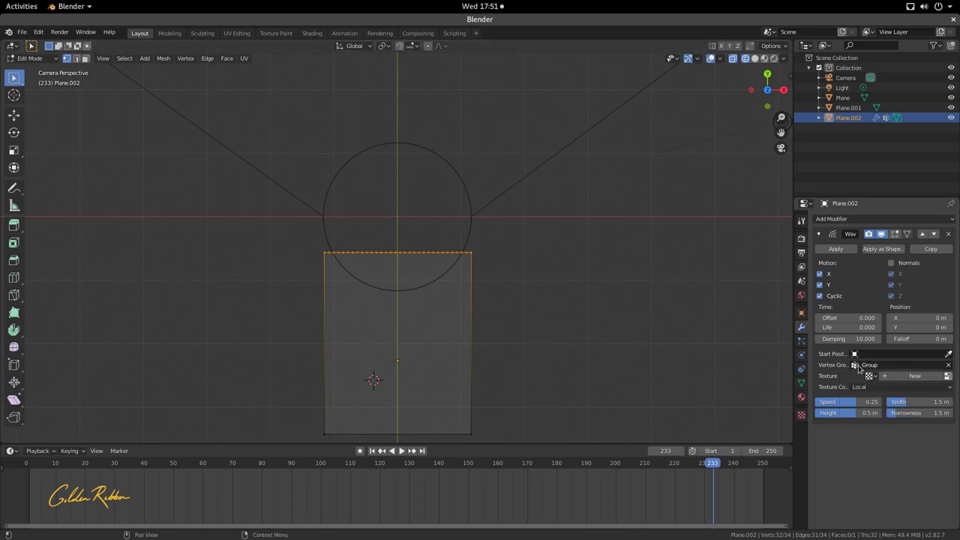
Step: Play the animation in Object Mode to check how the wave affects the plane's upper and lower edges
{"action": "key", "text": "Tab"}
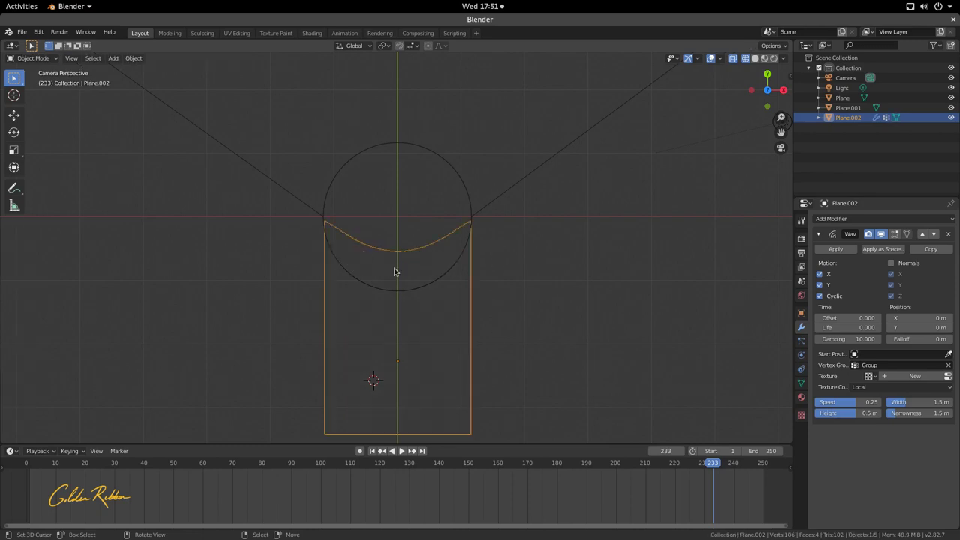
{"action": "key", "text": "space"}
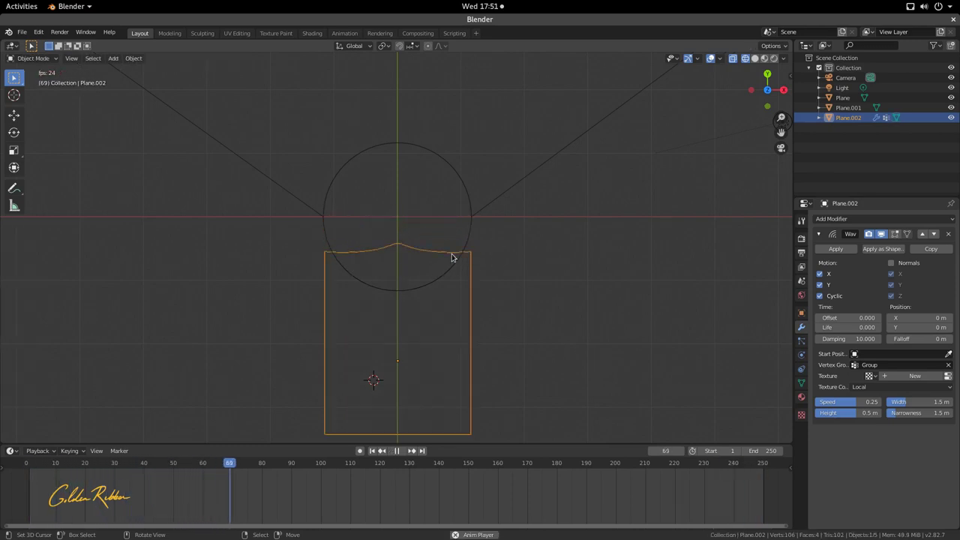
{"action": "key", "text": "space"}
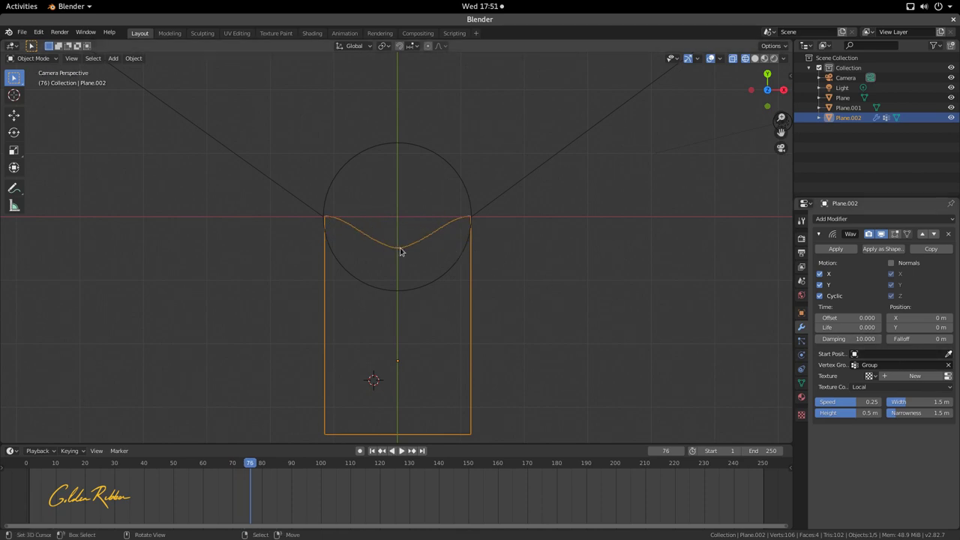
Step: Add a sphere-shaped empty and scale it down to about 0.288
{"action": "key", "text": "shift+a"}
{"action": "mouse_move", "coordinate": [294, 238]}
{"action": "key", "text": "shift+a"}
{"action": "mouse_move", "coordinate": [295, 185]}
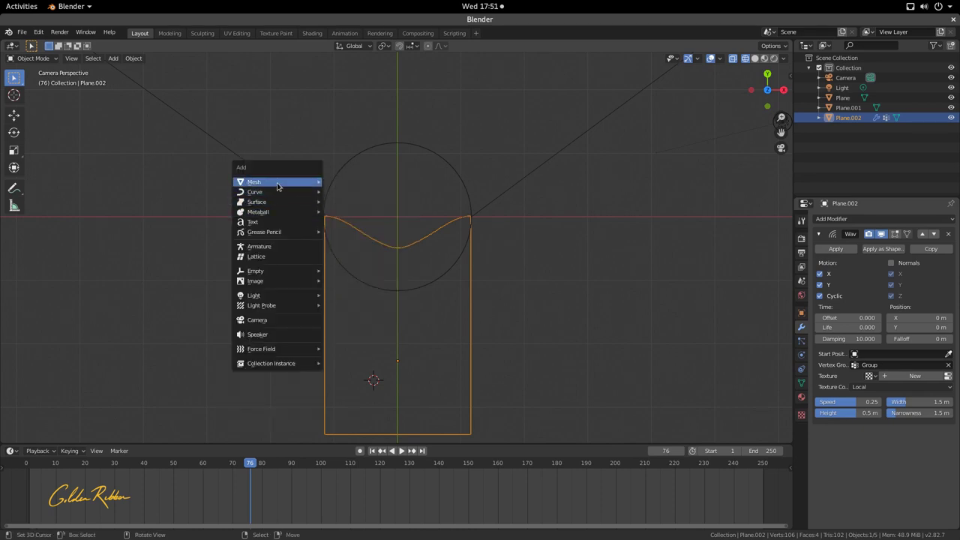
{"action": "mouse_move", "coordinate": [306, 274]}
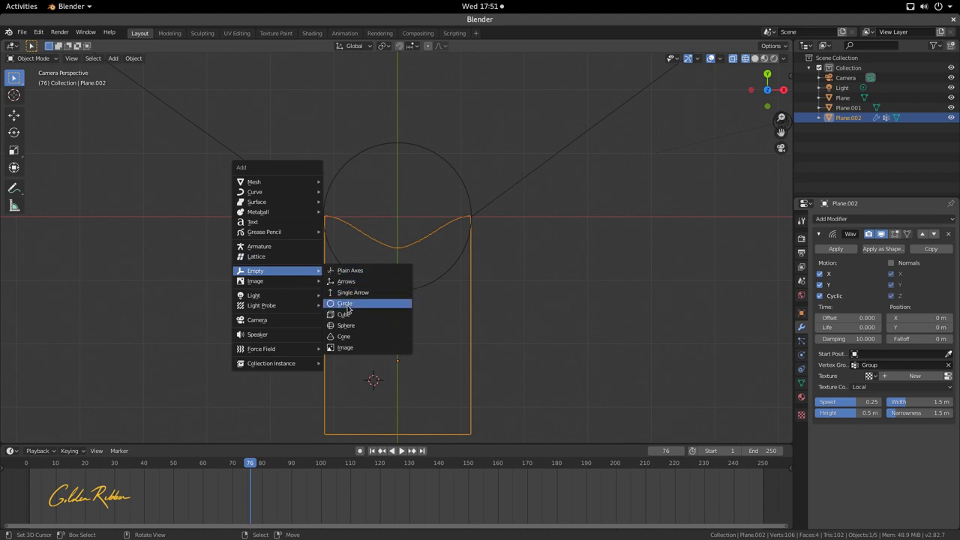
{"action": "left_click", "coordinate": [349, 329]}
{"action": "key", "text": "s"}
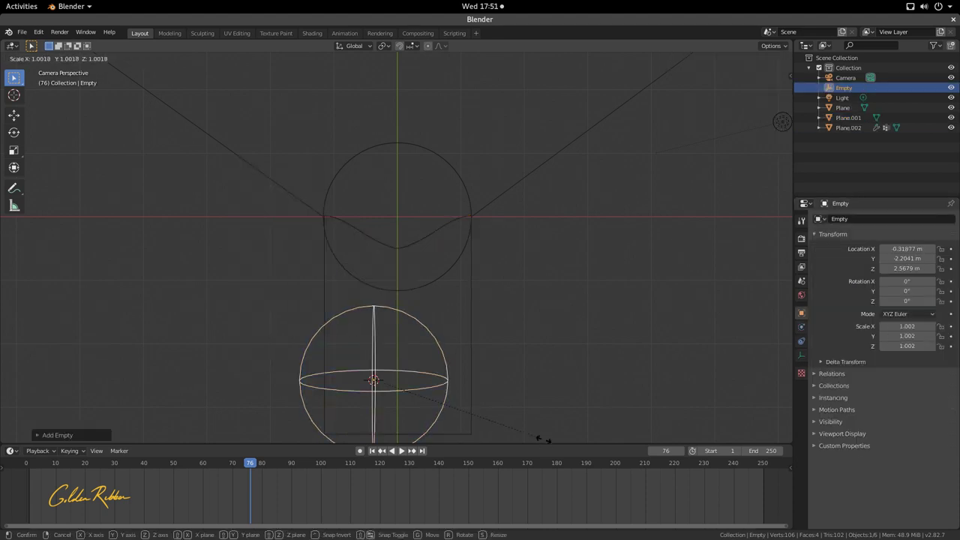
{"action": "left_click", "coordinate": [422, 401]}
Step: Move the empty to the circle's left edge, at about X -1.03 m and Y 0.02 m
{"action": "key", "text": "g"}
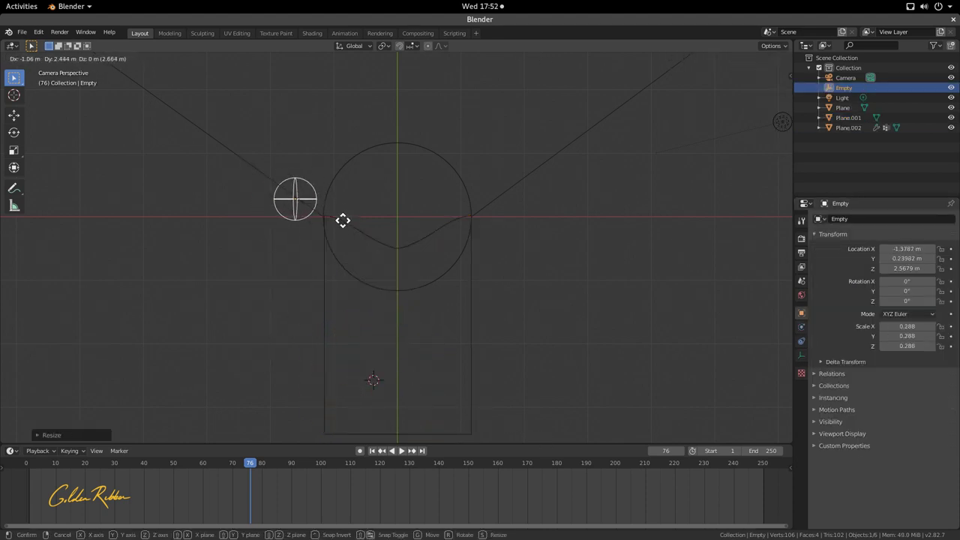
{"action": "left_click", "coordinate": [368, 240]}
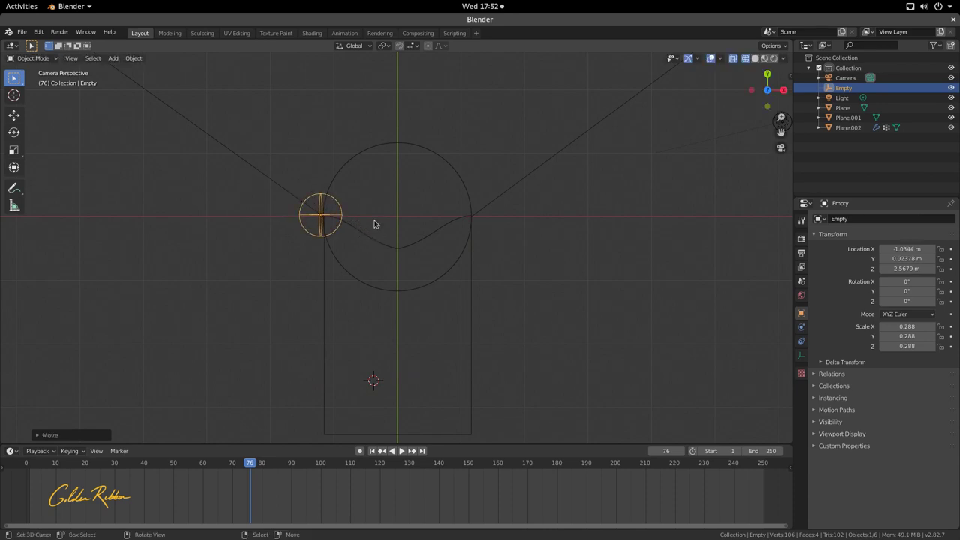
{"action": "scroll", "coordinate": [379, 237], "scroll_direction": "up", "scroll_amount": 2}
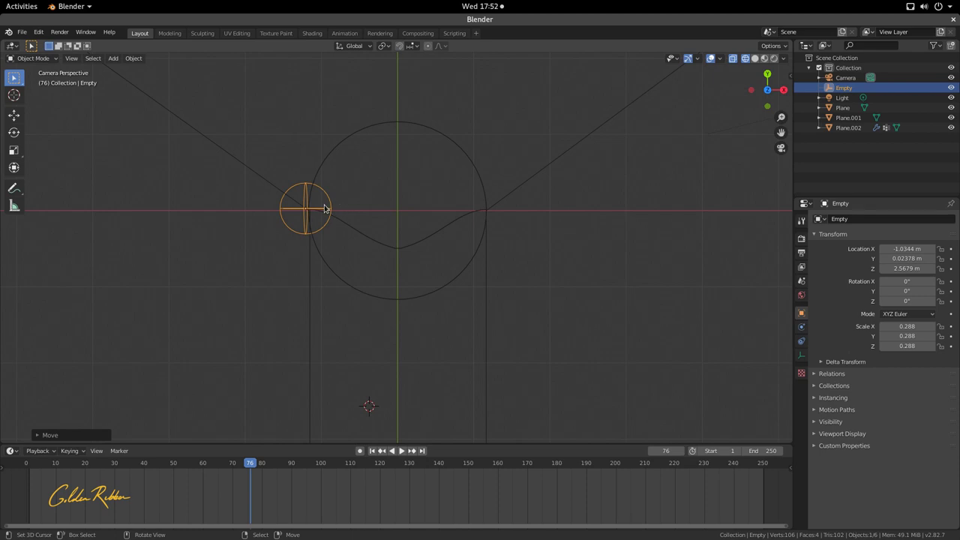
{"action": "scroll", "coordinate": [325, 209], "scroll_direction": "up", "scroll_amount": 3}
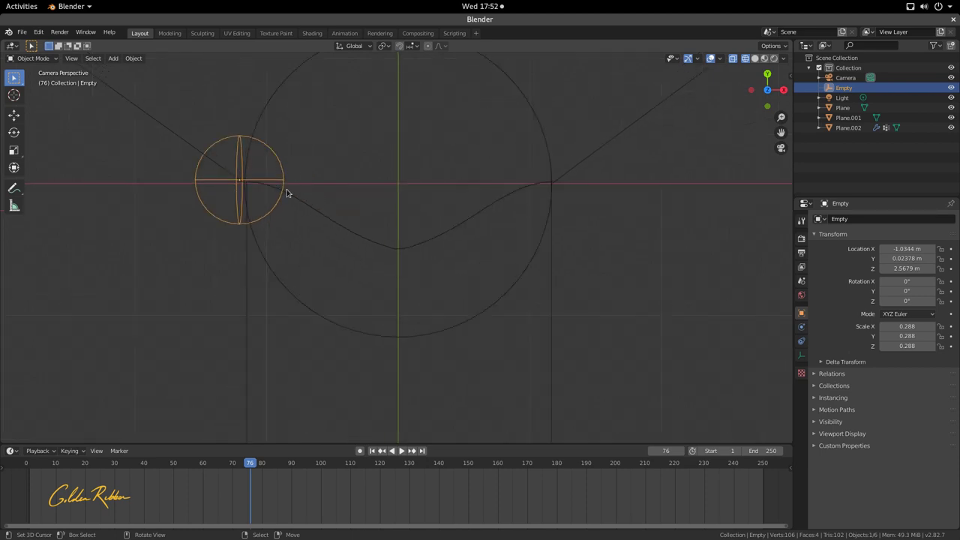
{"action": "scroll", "coordinate": [290, 192], "scroll_direction": "down", "scroll_amount": 4}
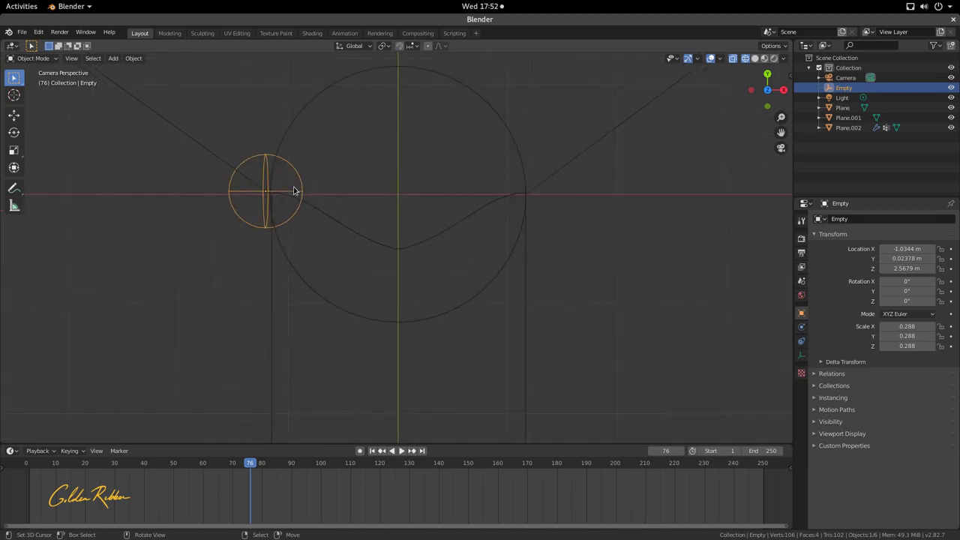
{"action": "left_click", "coordinate": [322, 259]}
{"action": "left_click", "coordinate": [327, 215]}
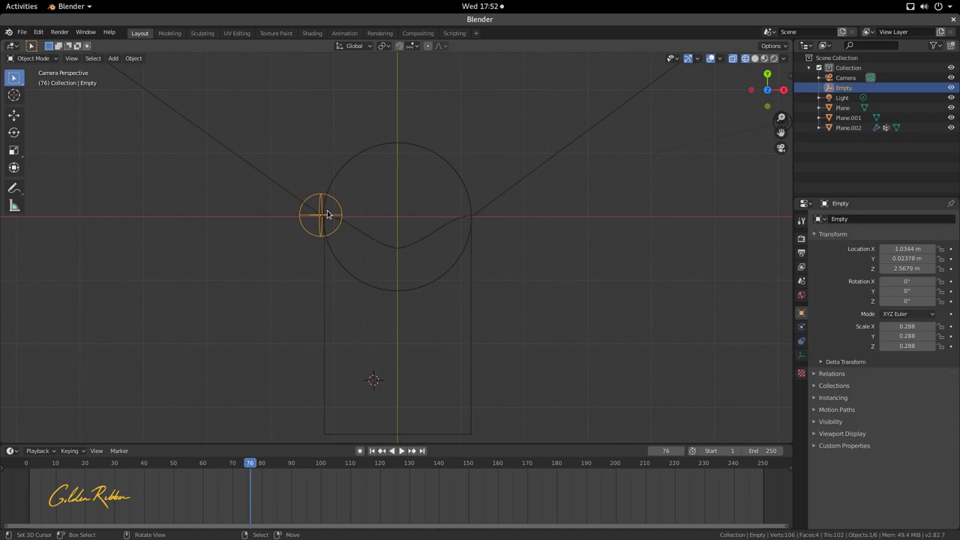
Step: Set the sphere empty as the start position object of the wave plane's Wave modifier and play the animation
{"action": "left_click", "coordinate": [404, 245]}
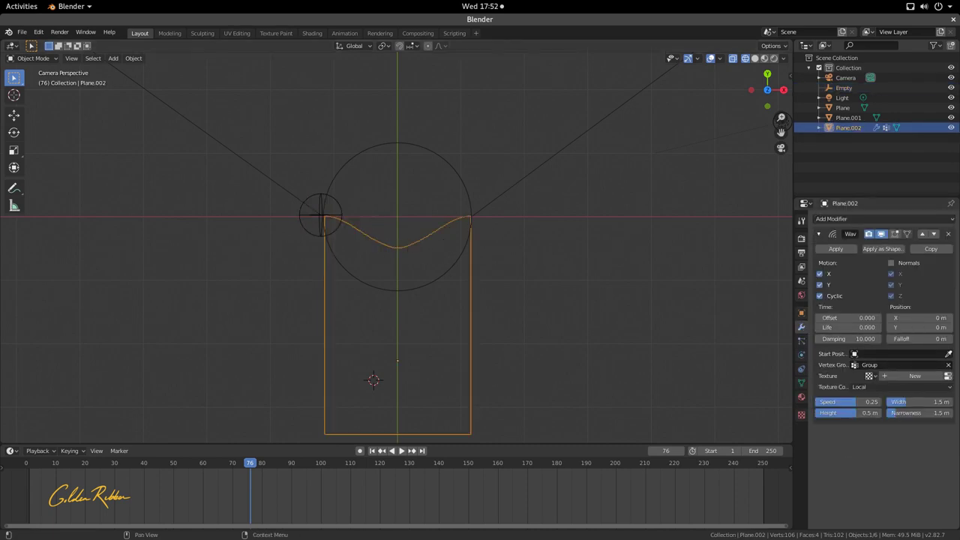
{"action": "left_click", "coordinate": [949, 354]}
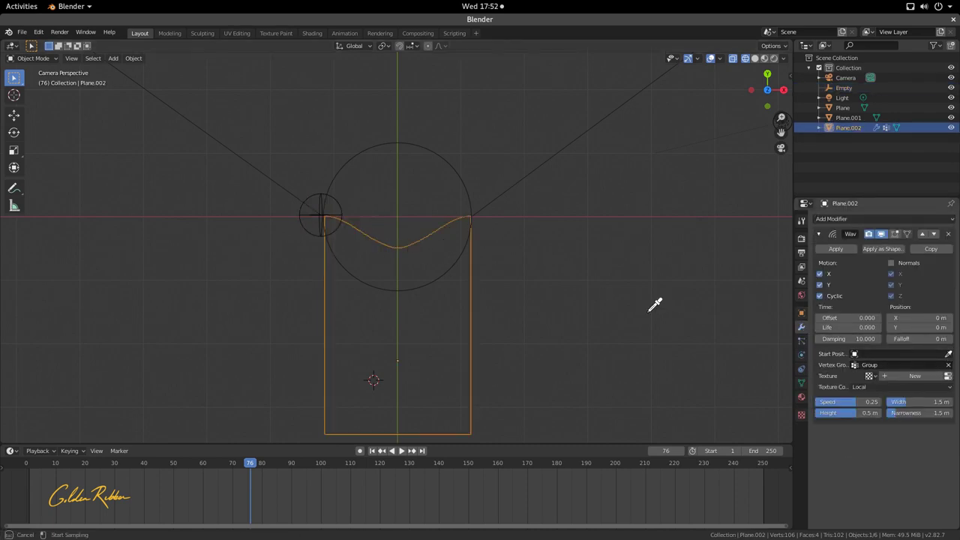
{"action": "left_click", "coordinate": [305, 214]}
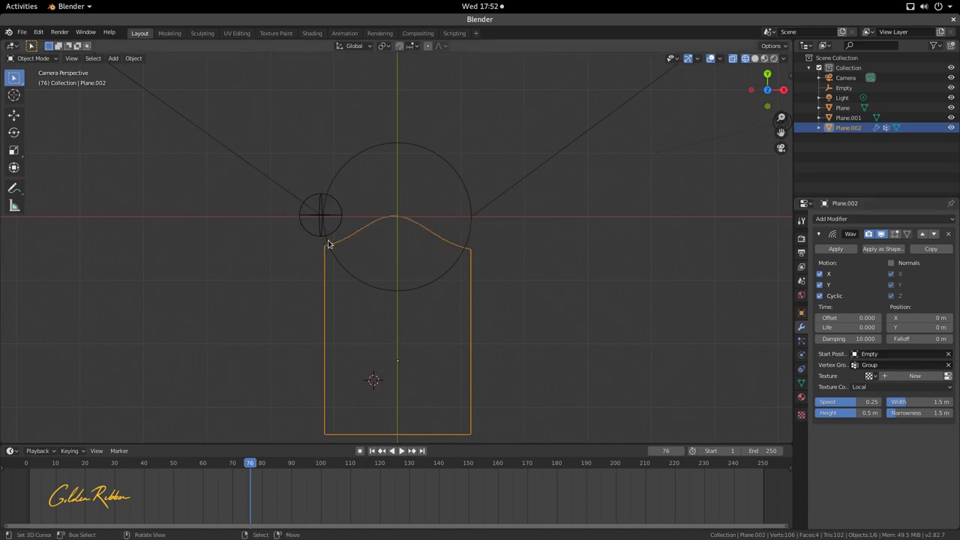
{"action": "key", "text": "space"}
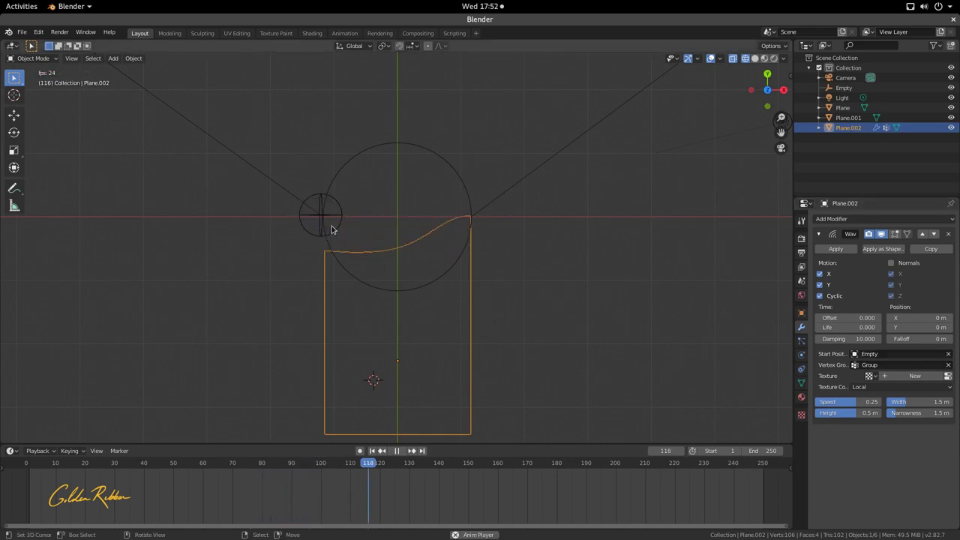
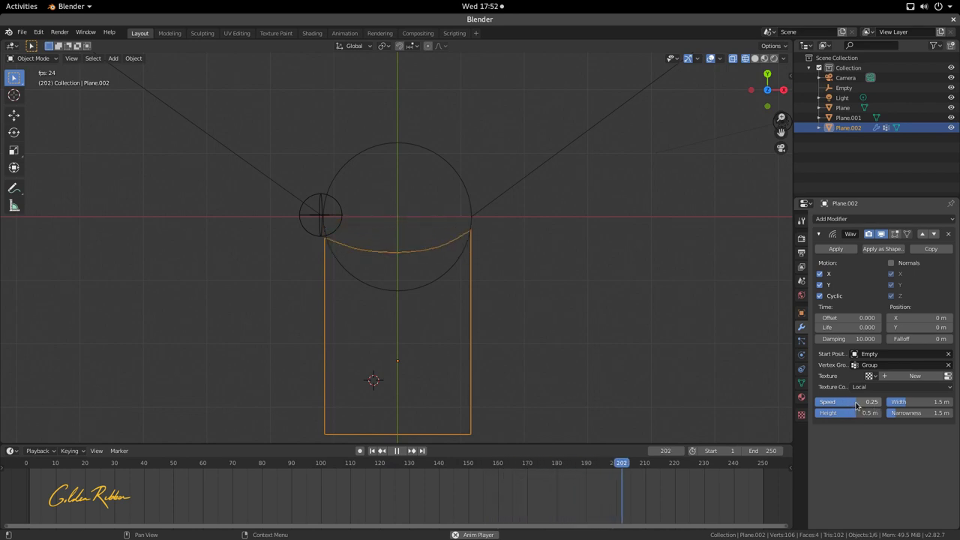
Step: Try a speed of 0.05 for the Wave modifier on Plane.002
{"action": "left_click", "coordinate": [857, 405]}
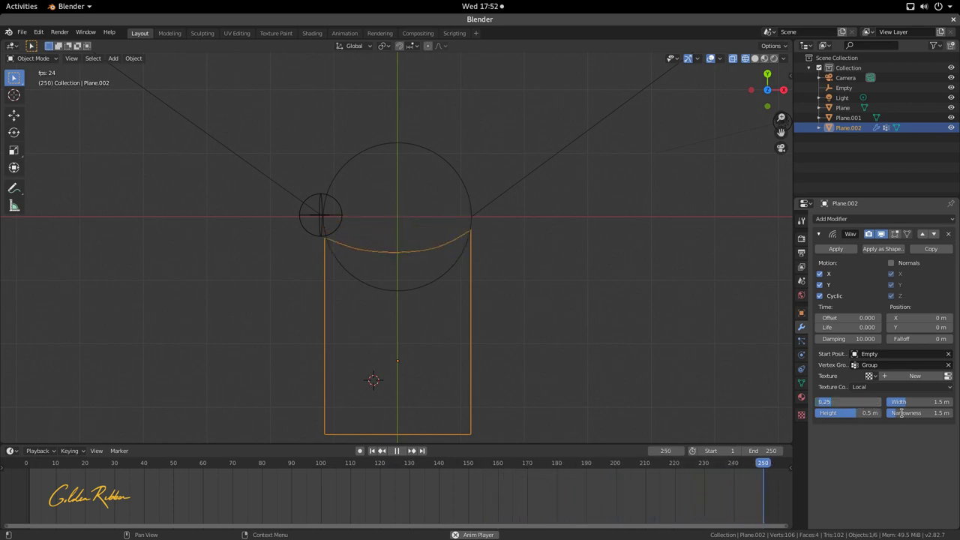
{"action": "type", "text": "0.0"}
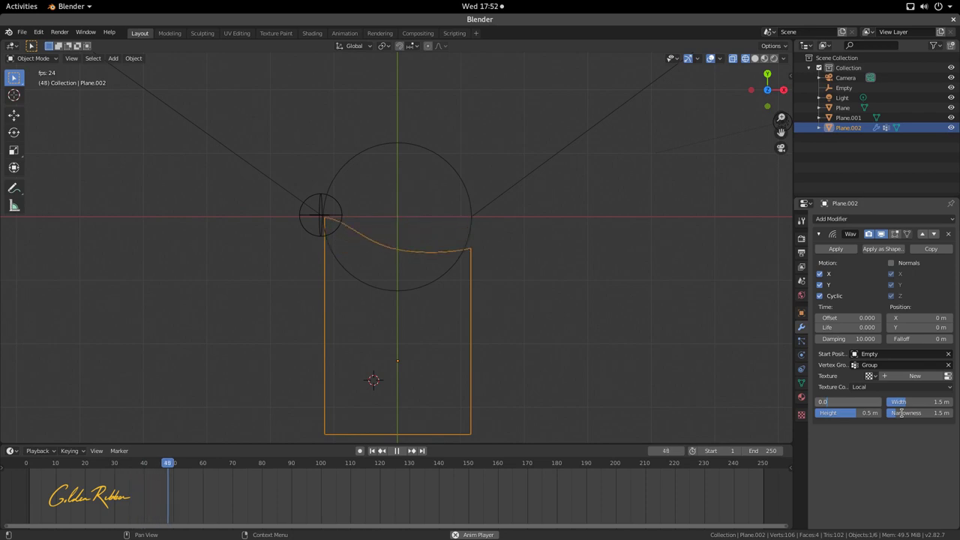
{"action": "type", "text": "5"}
{"action": "key", "text": "Return"}
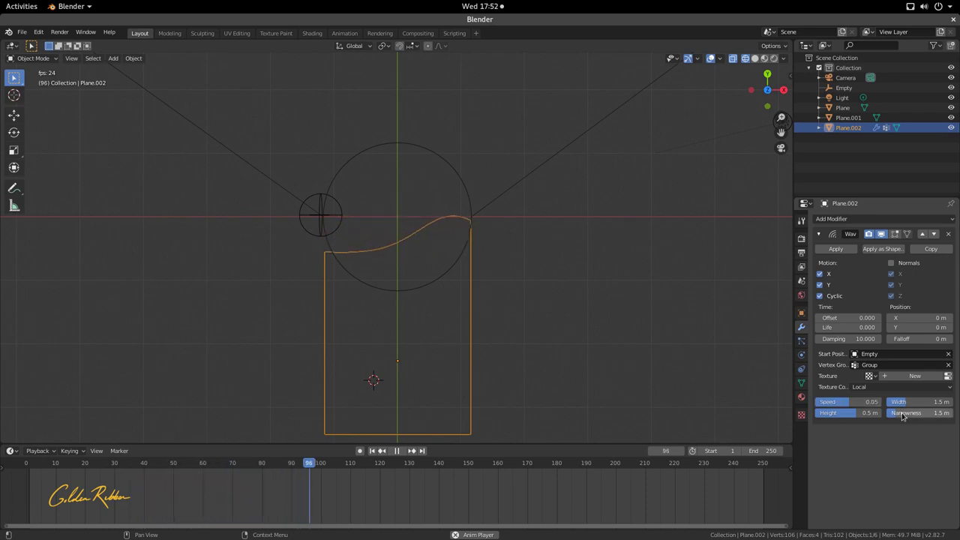
Step: Set the Wave modifier's speed to 0.09 and its width to 1.3 m, and stop the playback
{"action": "left_click", "coordinate": [856, 402]}
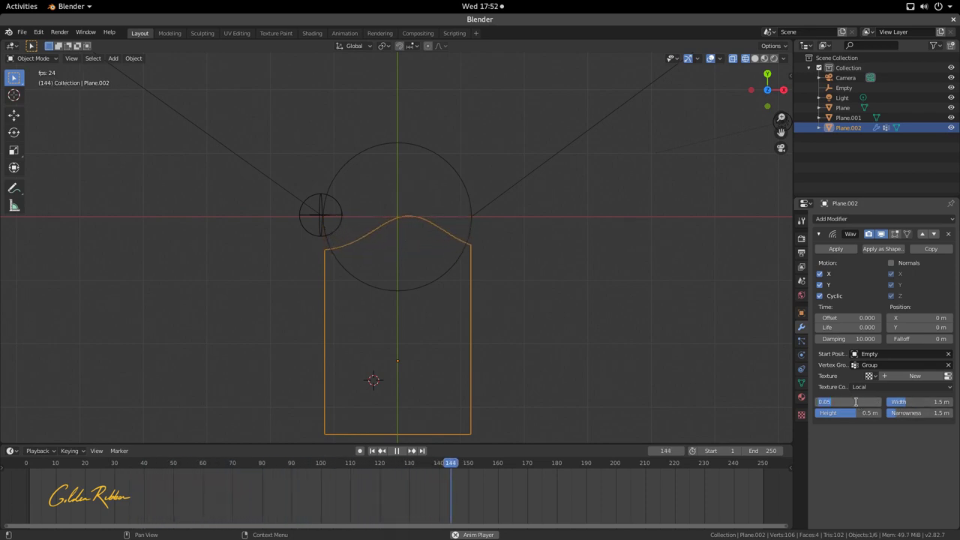
{"action": "type", "text": "0.09"}
{"action": "key", "text": "Return"}
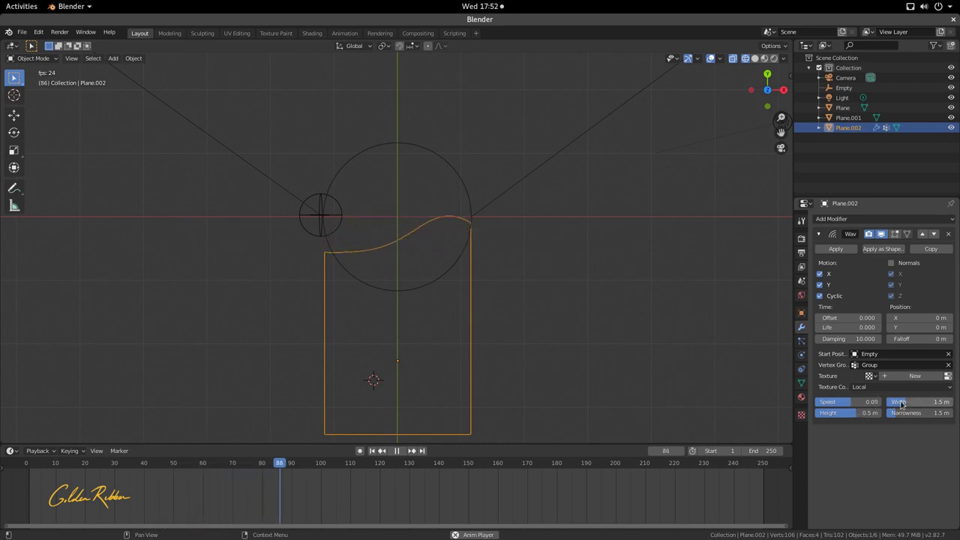
{"action": "left_click_drag", "start_coordinate": [902, 404], "coordinate": [892, 404]}
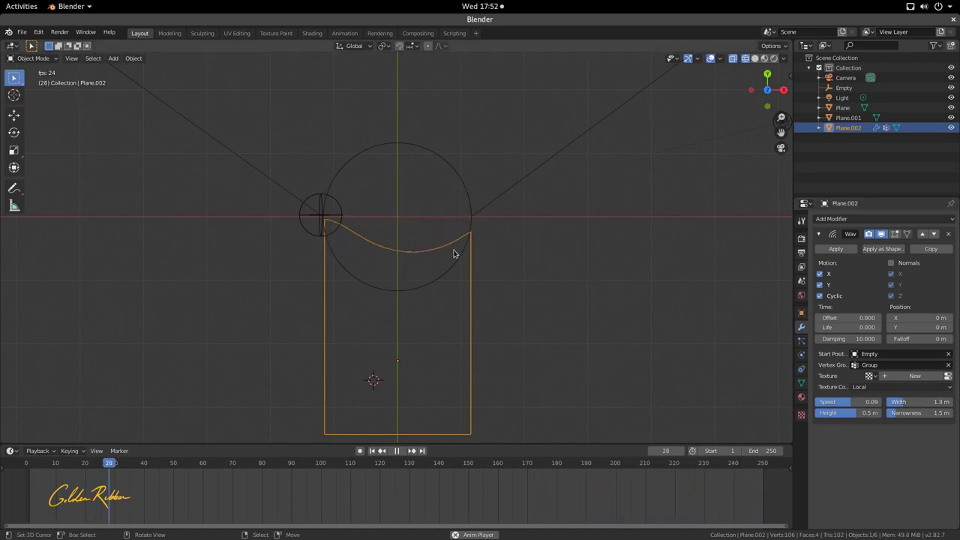
{"action": "key", "text": "space"}
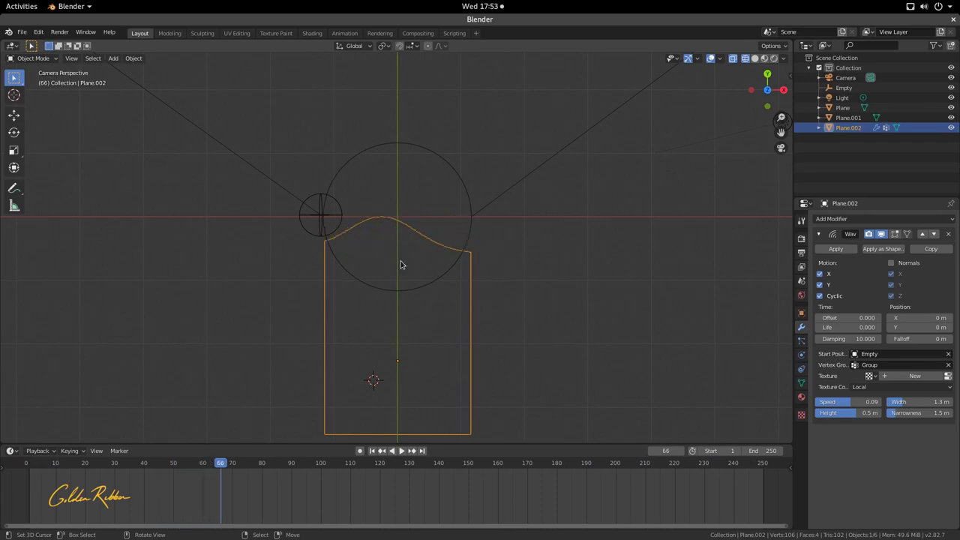
Step: Move Plane.002 down along the Y axis by about 0.71 m
{"action": "key", "text": "Tab"}
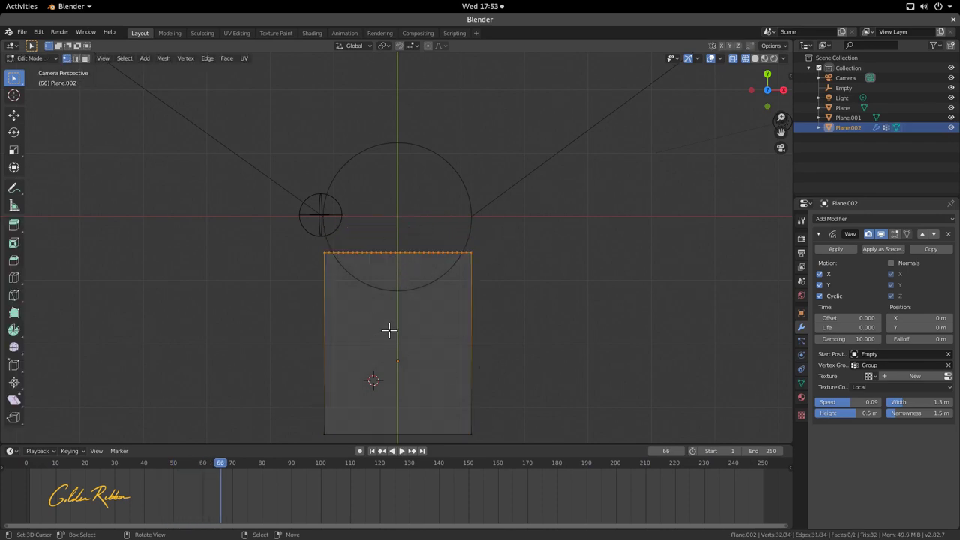
{"action": "key", "text": "Tab"}
{"action": "key", "text": "g"}
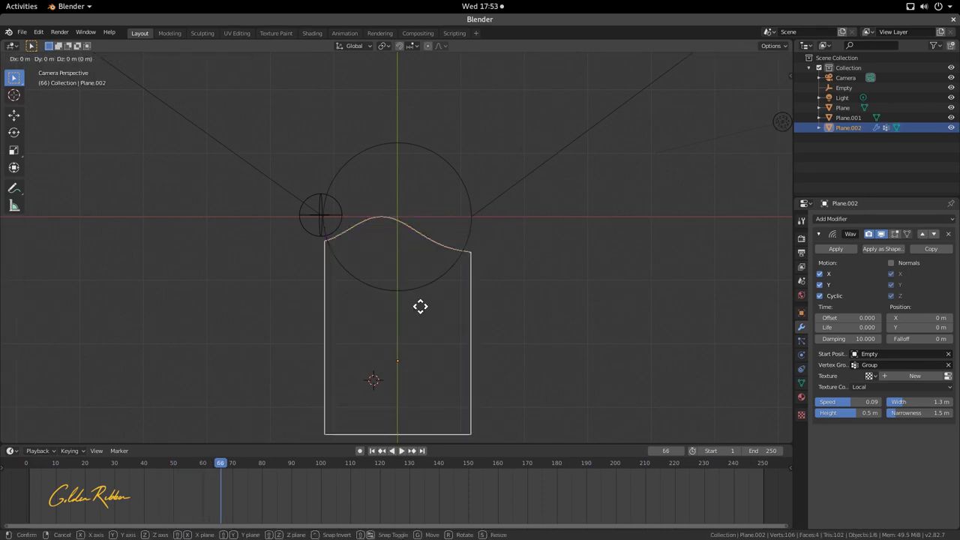
{"action": "key", "text": "y"}
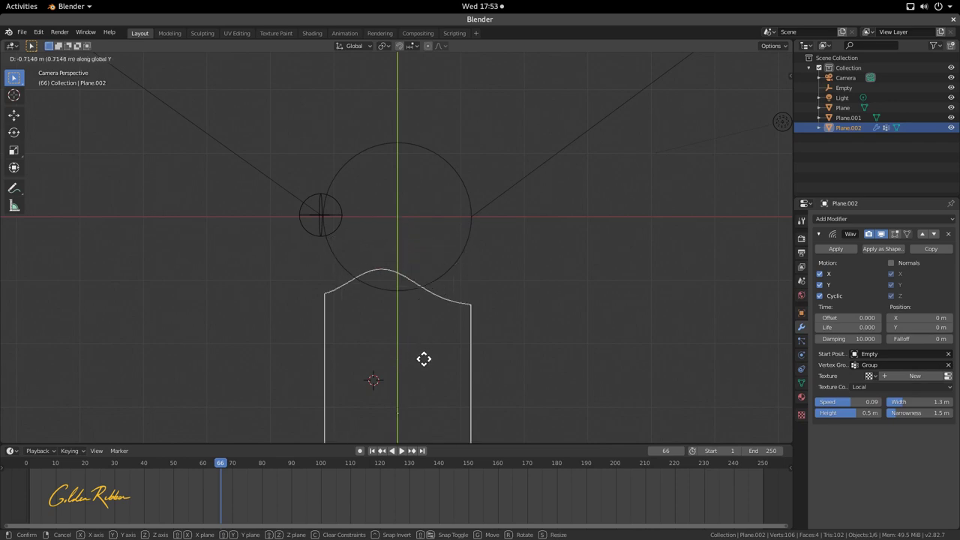
{"action": "left_click", "coordinate": [424, 363]}
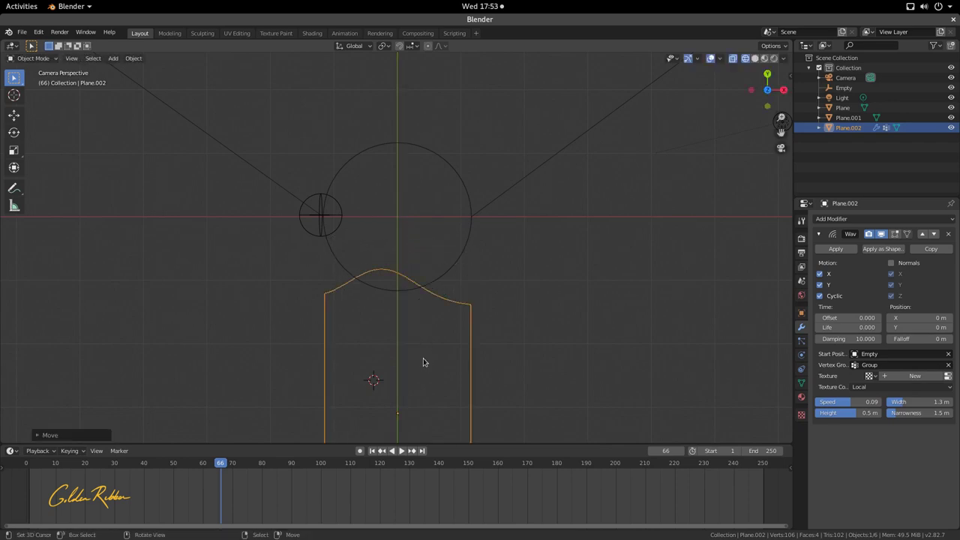
Step: Turn off the Wave modifier for viewport and render, and raise the plane along Y about 0.2 m until its top edge touches the circle's bottom
{"action": "left_click", "coordinate": [881, 235]}
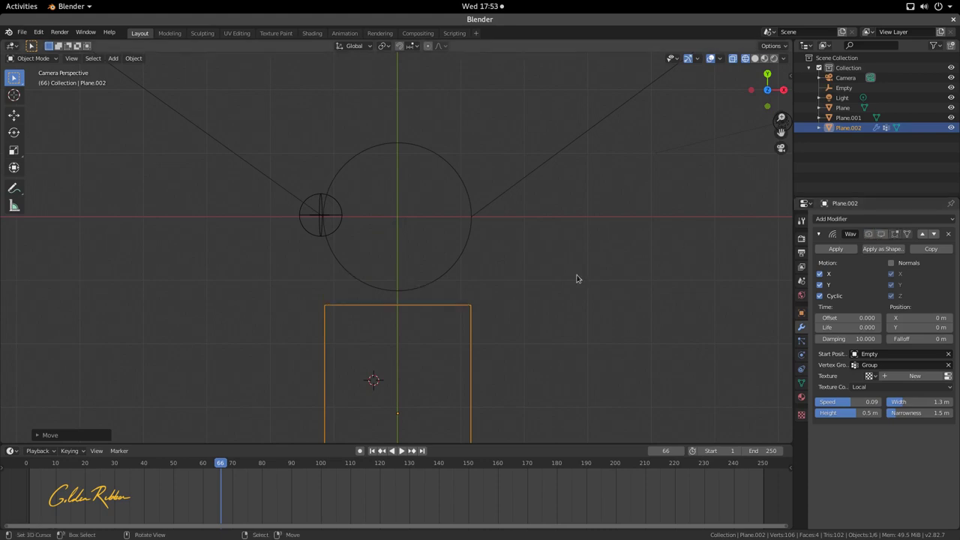
{"action": "key", "text": "g"}
{"action": "key", "text": "y"}
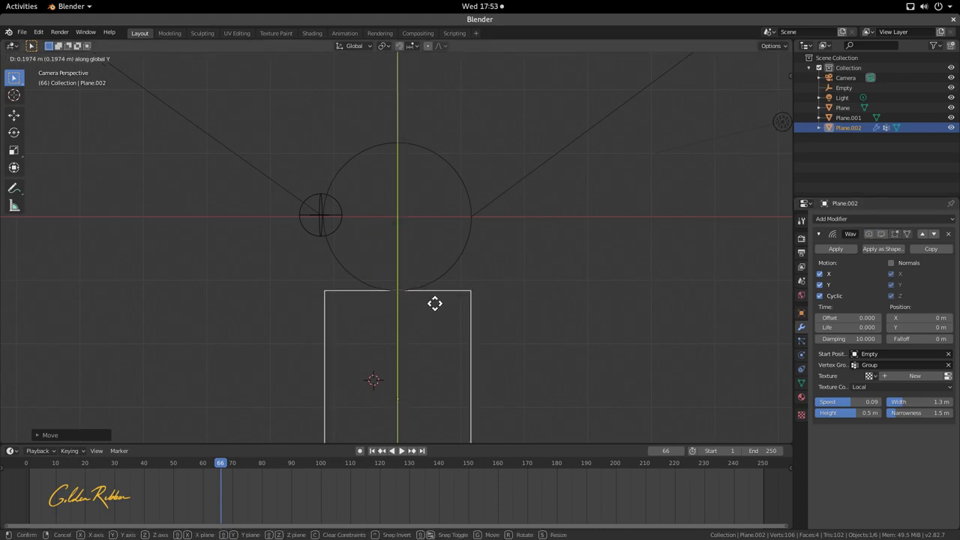
{"action": "left_click", "coordinate": [48, 303]}
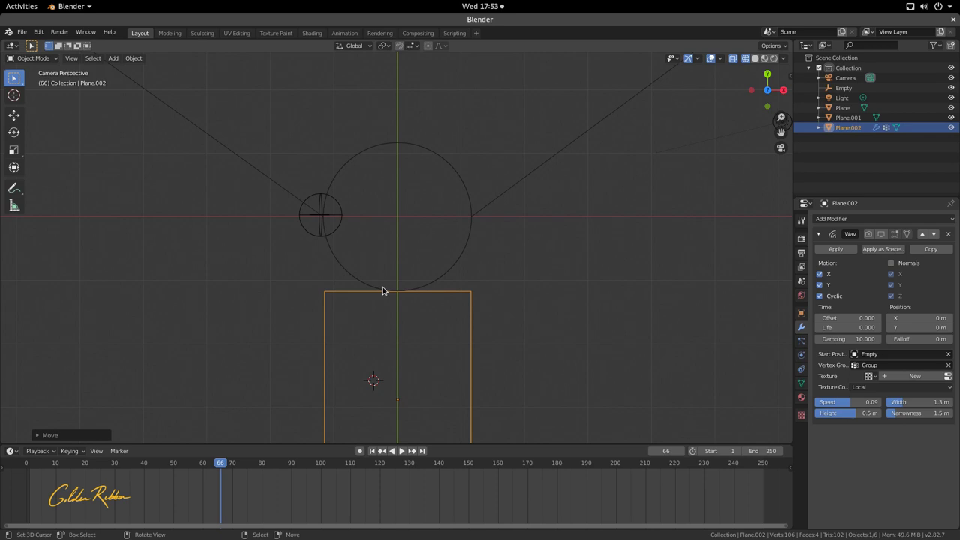
{"action": "key", "text": "Tab"}
{"action": "key", "text": "Tab"}
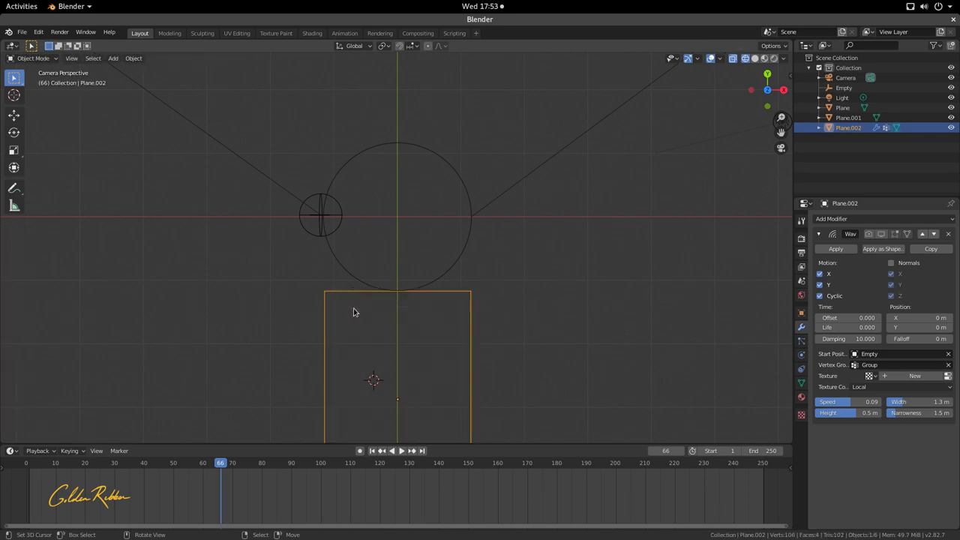
{"action": "scroll", "coordinate": [406, 303], "scroll_direction": "up", "scroll_amount": 4}
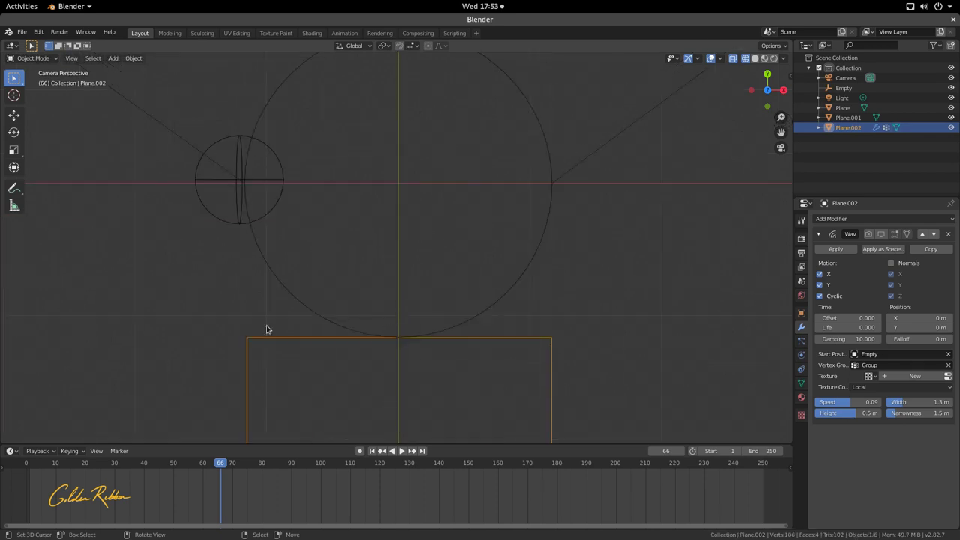
{"action": "scroll", "coordinate": [456, 341], "scroll_direction": "down", "scroll_amount": 2}
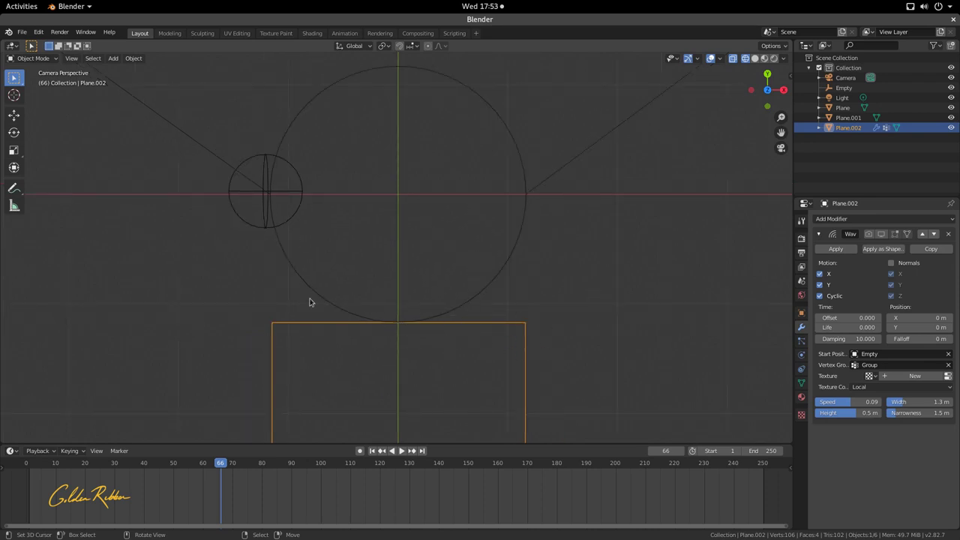
{"action": "left_click", "coordinate": [512, 158]}
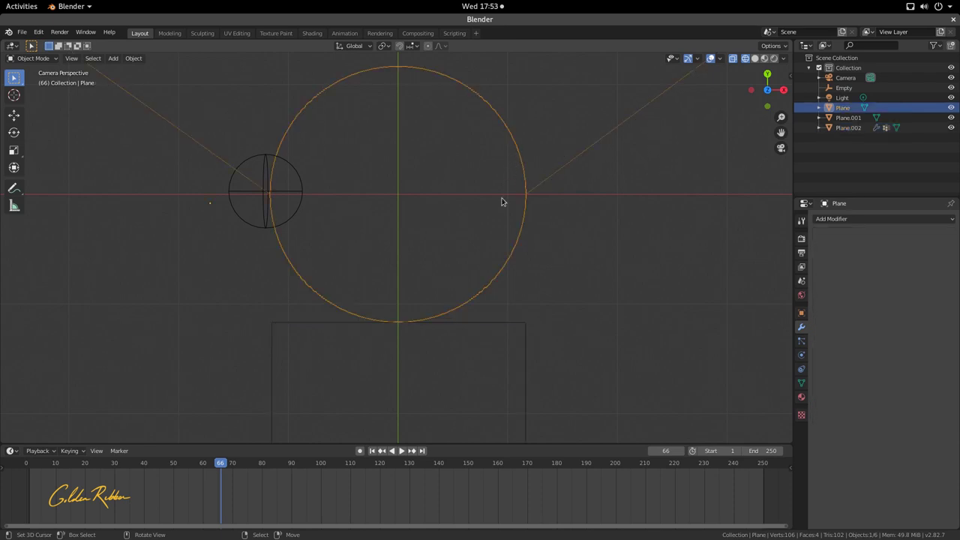
{"action": "left_click", "coordinate": [480, 329]}
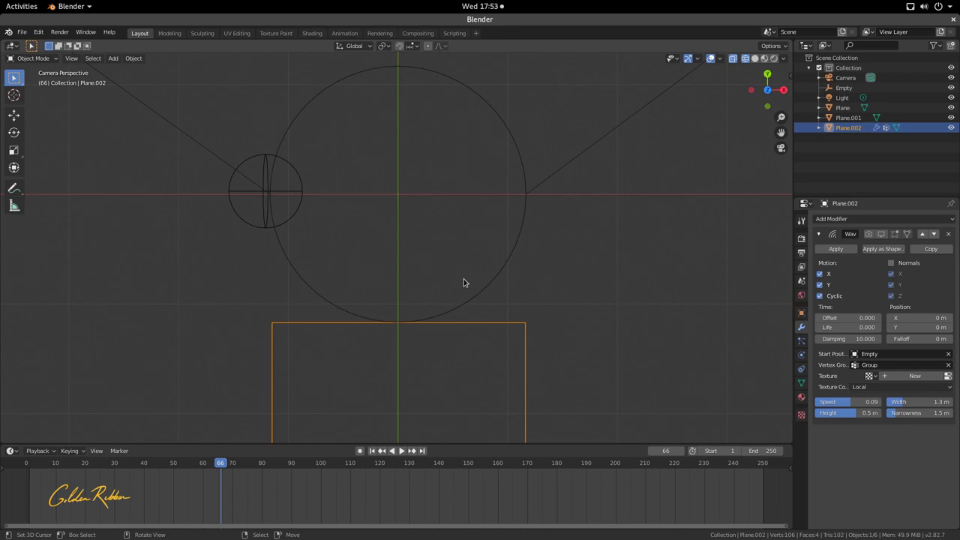
Step: Add a Basis shape key and a second shape key, Key 1, to Plane.002
{"action": "scroll", "coordinate": [420, 146], "scroll_direction": "down", "scroll_amount": 2}
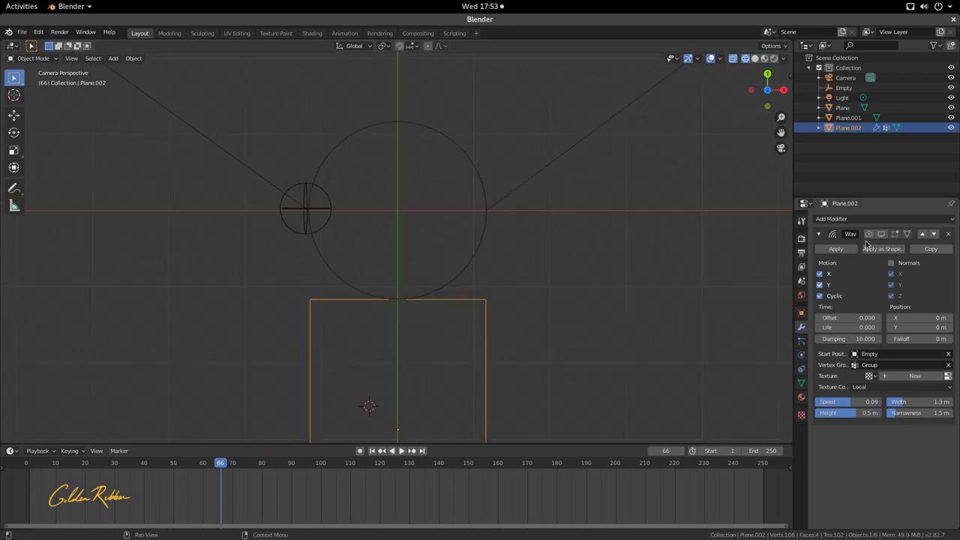
{"action": "left_click", "coordinate": [801, 383]}
{"action": "left_click", "coordinate": [950, 332]}
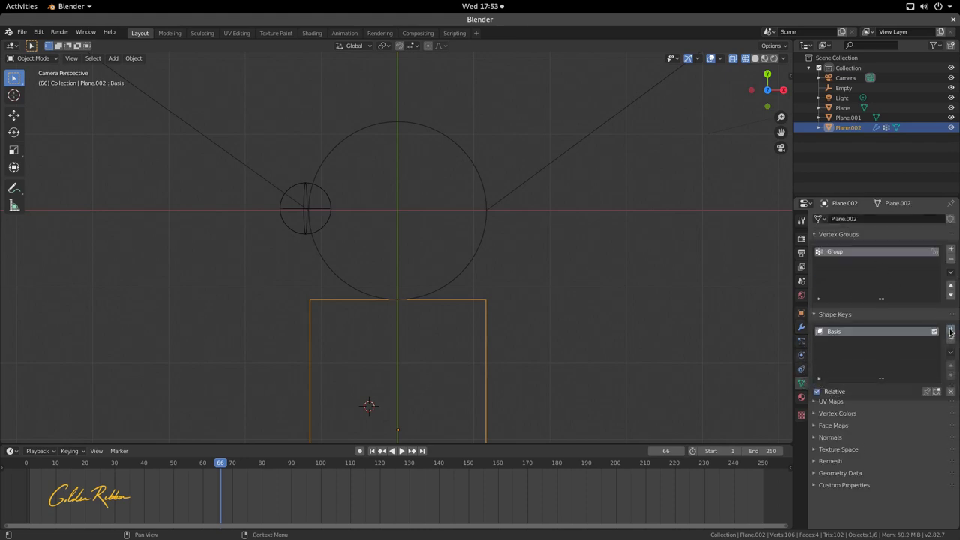
{"action": "left_click", "coordinate": [951, 330]}
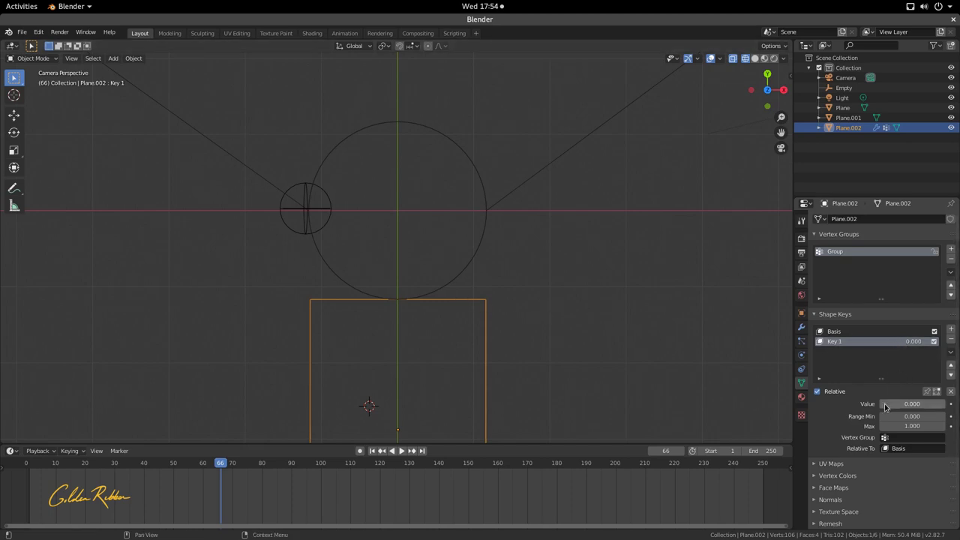
Step: In Key 1, move the plane's top-edge vertices up about 2.03 m along Y to the circle's top, and test the key's value
{"action": "key", "text": "Tab"}
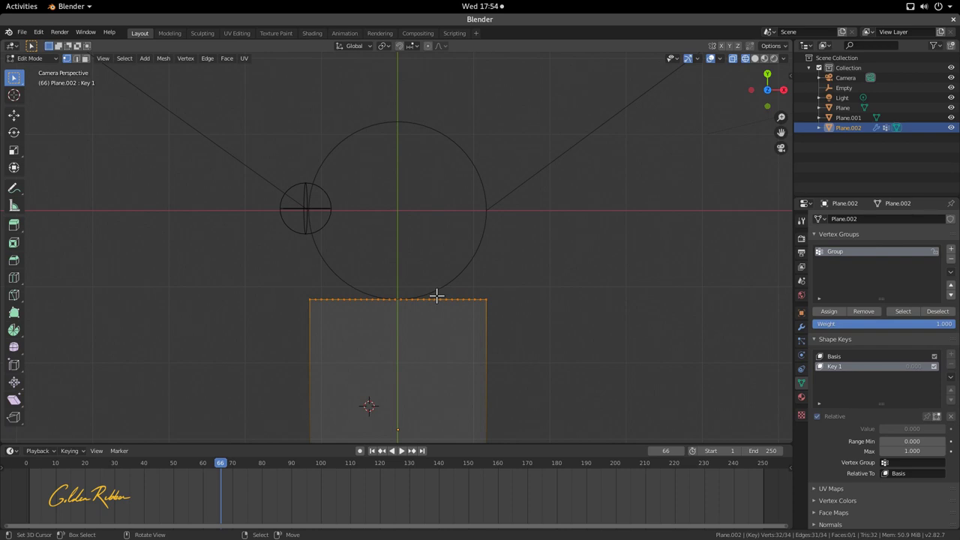
{"action": "key", "text": "g"}
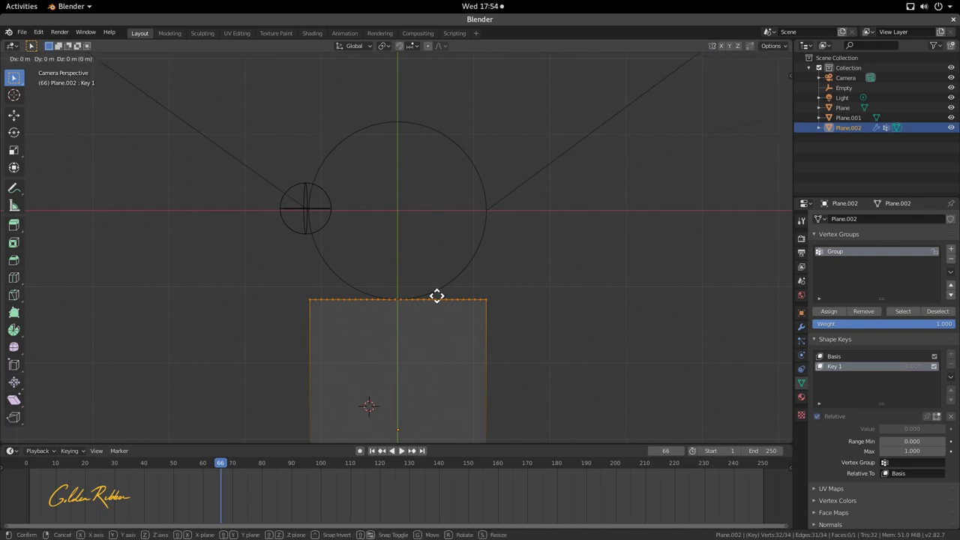
{"action": "key", "text": "y"}
{"action": "left_click", "coordinate": [437, 296]}
{"action": "scroll", "coordinate": [428, 303], "scroll_direction": "down", "scroll_amount": 4}
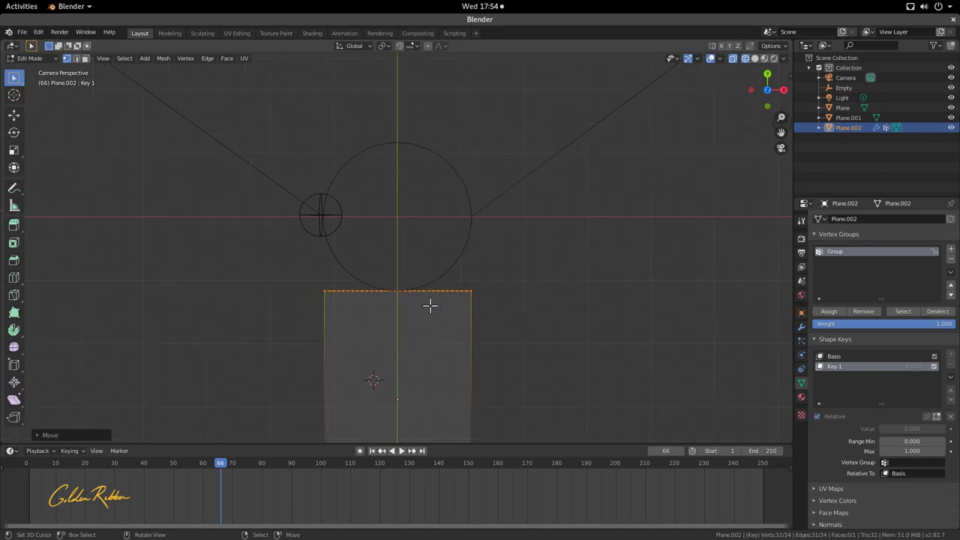
{"action": "scroll", "coordinate": [443, 273], "scroll_direction": "up", "scroll_amount": 3}
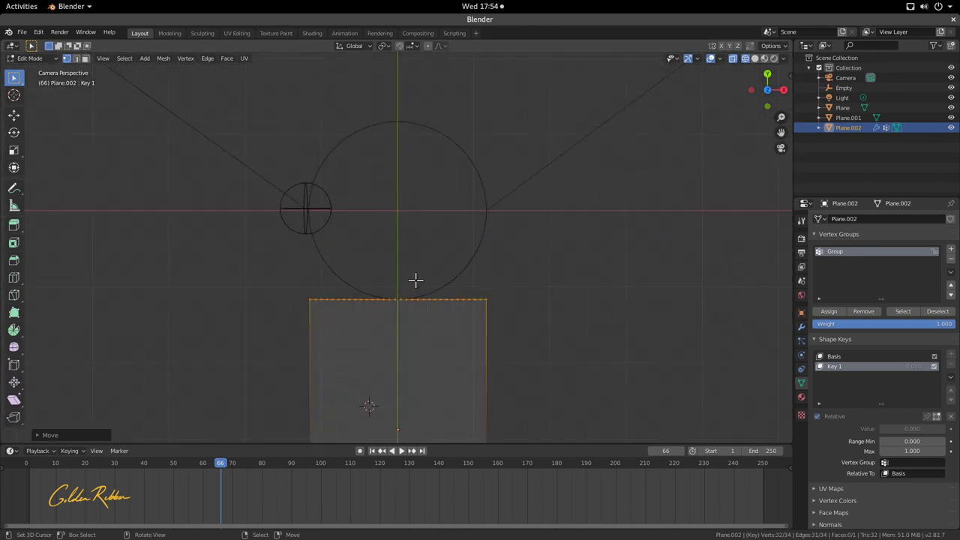
{"action": "key", "text": "g"}
{"action": "key", "text": "y"}
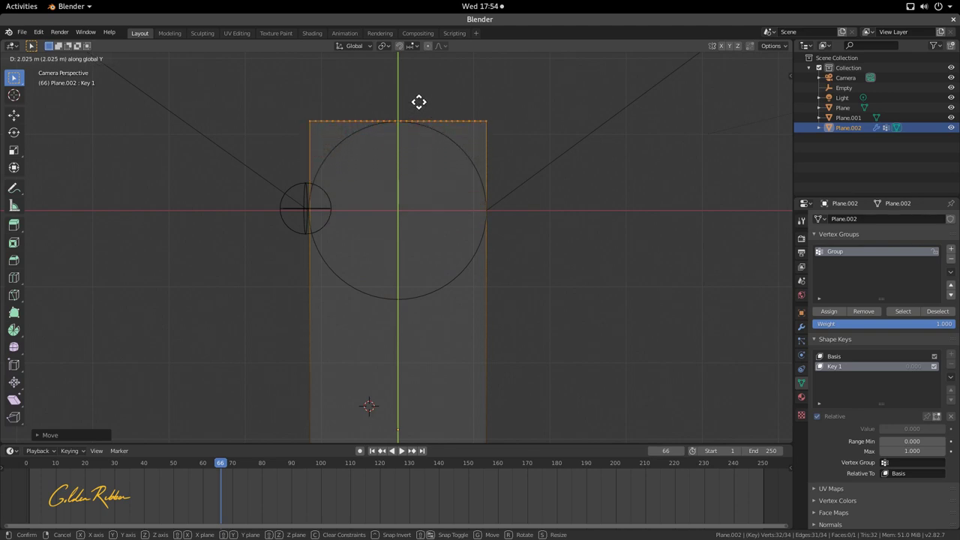
{"action": "left_click", "coordinate": [419, 102]}
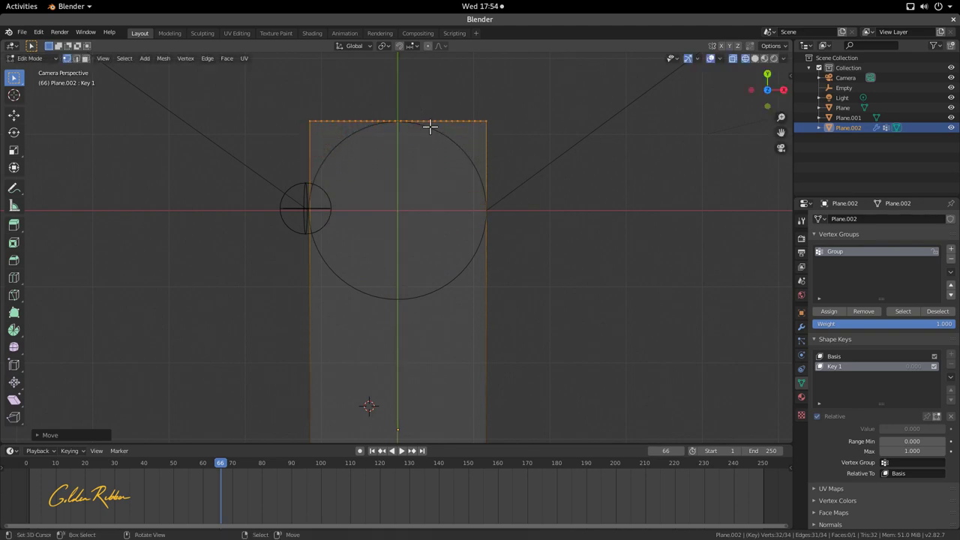
{"action": "key", "text": "Tab"}
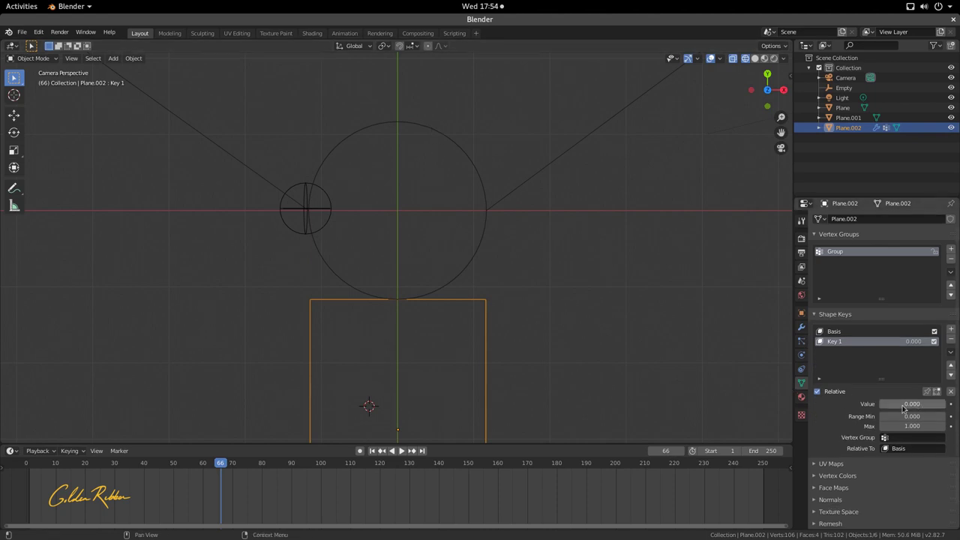
{"action": "left_click_drag", "start_coordinate": [883, 403], "coordinate": [932, 404]}
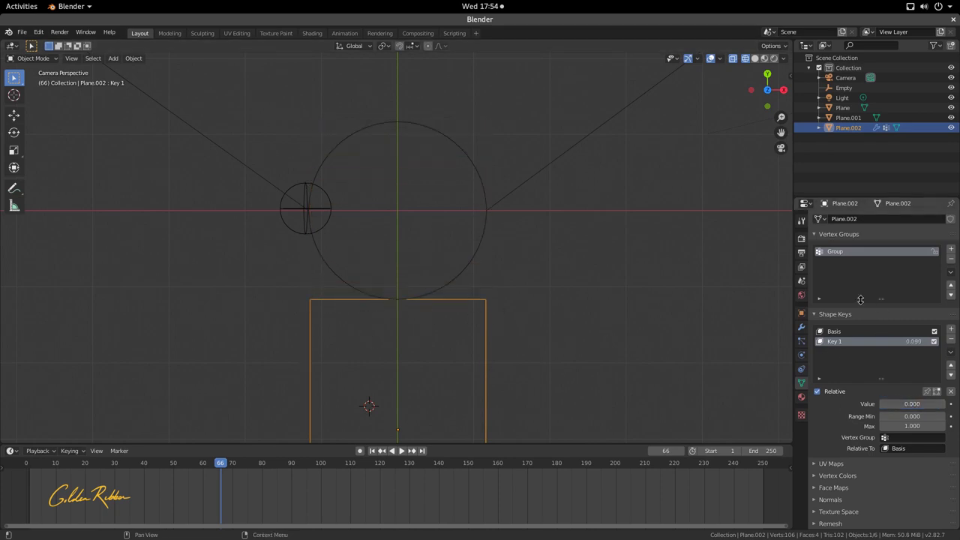
Step: Turn the Wave modifier back on for viewport and render, and play the animation to preview the wave
{"action": "left_click", "coordinate": [801, 328]}
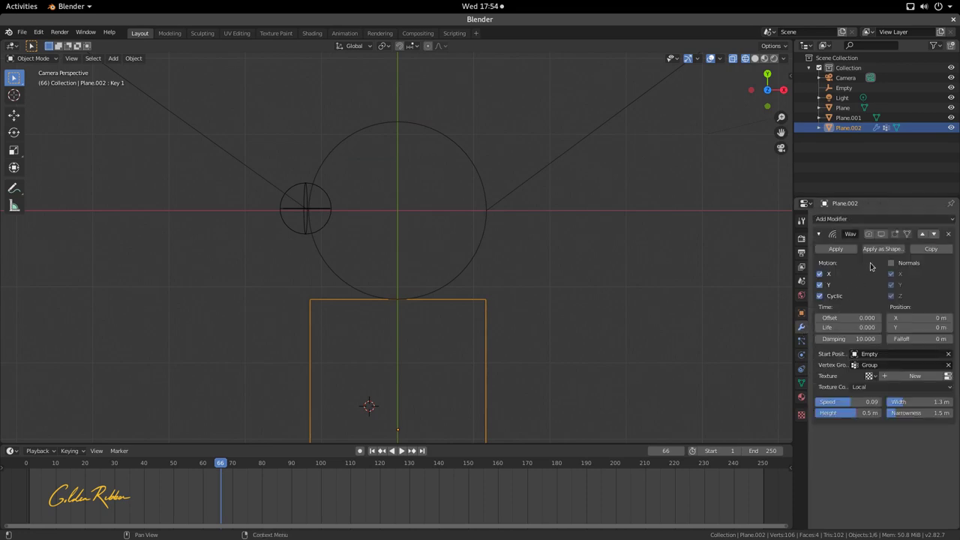
{"action": "left_click", "coordinate": [881, 234]}
{"action": "left_click", "coordinate": [870, 235]}
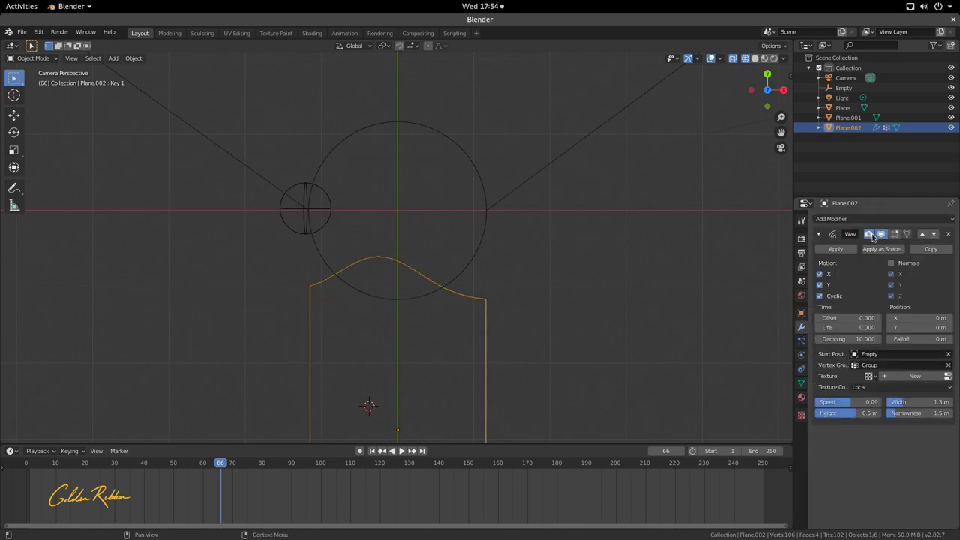
{"action": "key", "text": "space"}
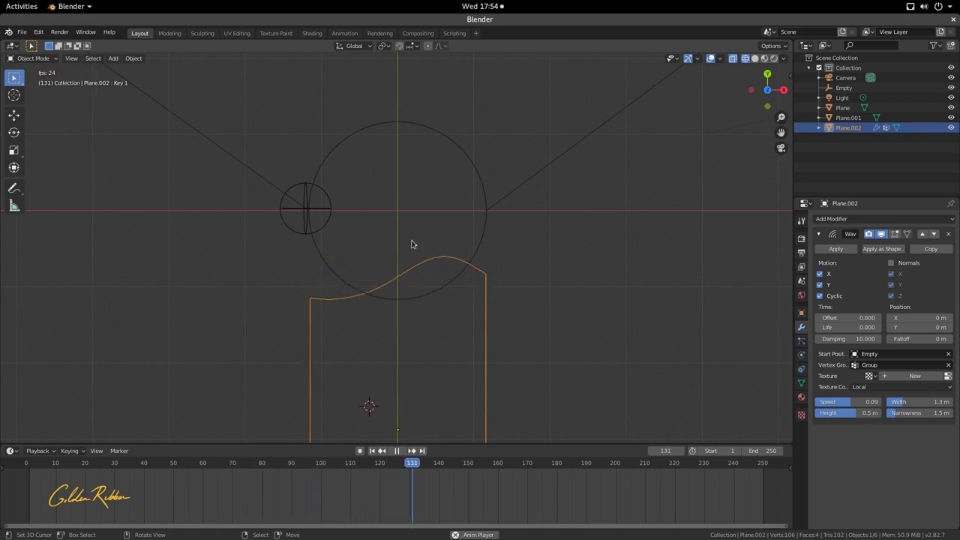
{"action": "scroll", "coordinate": [422, 283], "scroll_direction": "down", "scroll_amount": 1}
{"action": "scroll", "coordinate": [423, 283], "scroll_direction": "down", "scroll_amount": 1}
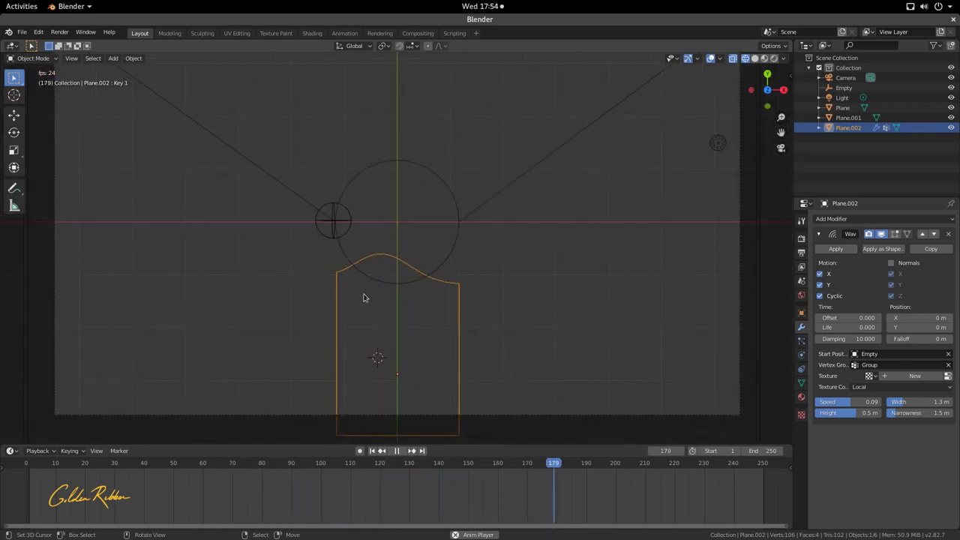
Step: Stop playback, go to frame 182, and duplicate Plane.002 in place
{"action": "key", "text": "space"}
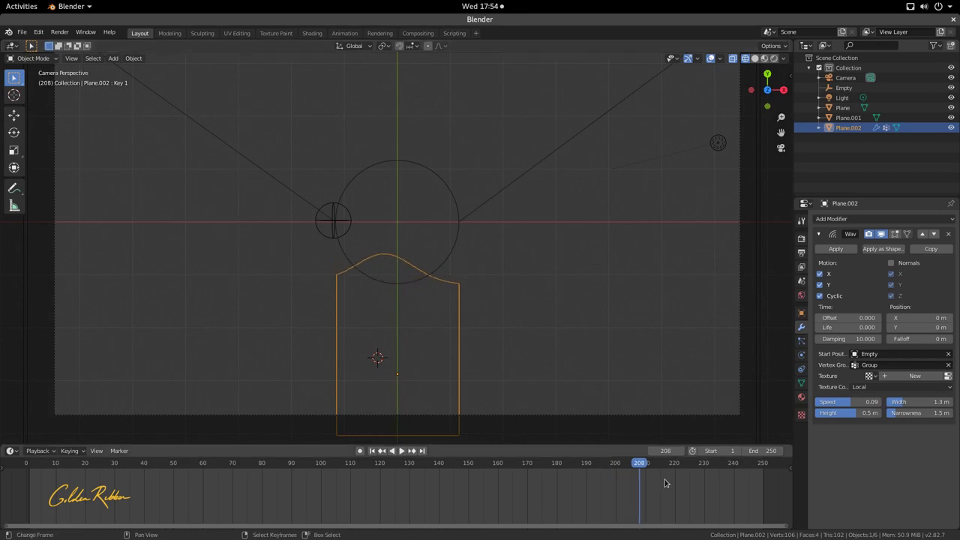
{"action": "left_click", "coordinate": [613, 491]}
{"action": "left_click_drag", "start_coordinate": [609, 491], "coordinate": [562, 495]}
{"action": "scroll", "coordinate": [448, 322], "scroll_direction": "up", "scroll_amount": 2}
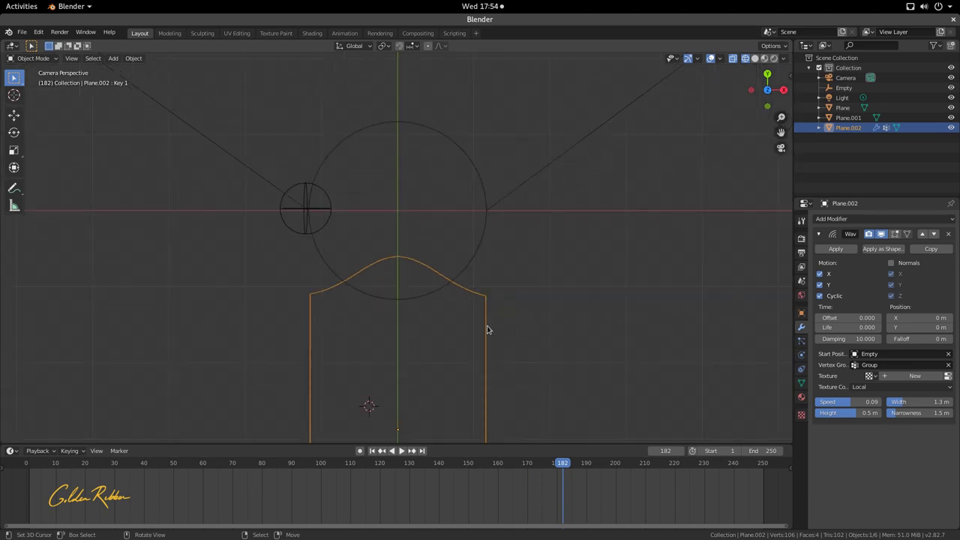
{"action": "key", "text": "shift+d"}
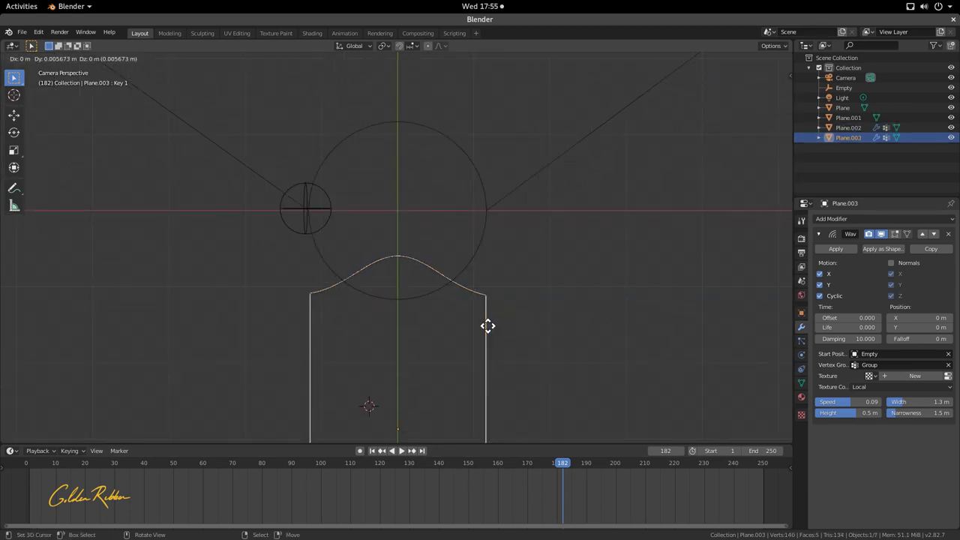
{"action": "left_click", "coordinate": [488, 321]}
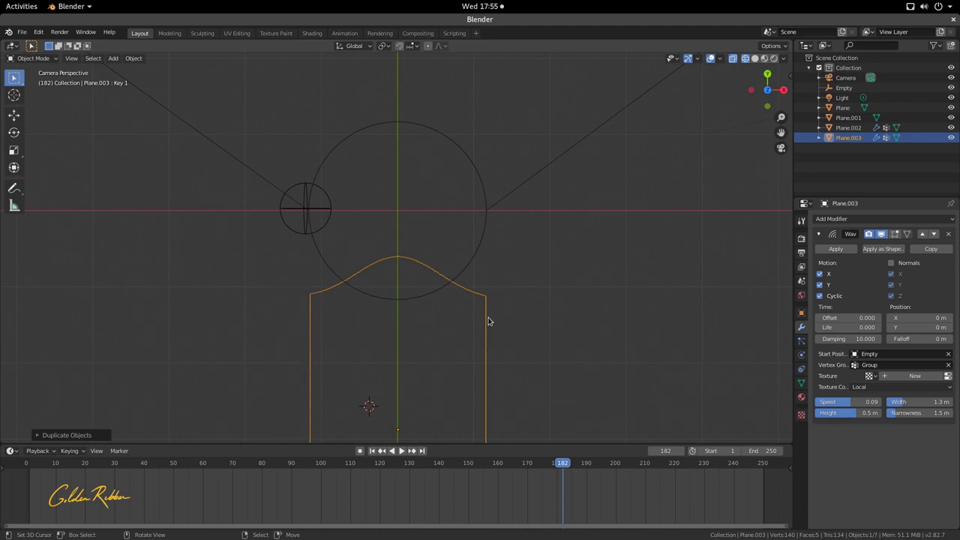
Step: Switch the viewport to solid shading and move the duplicated plane up about 0.11 m along Z
{"action": "left_click", "coordinate": [754, 59]}
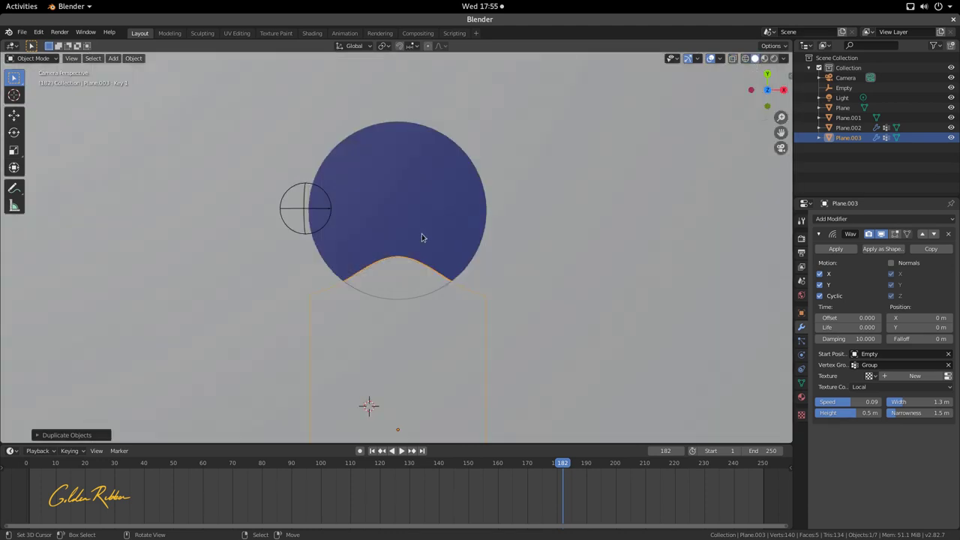
{"action": "scroll", "coordinate": [421, 238], "scroll_direction": "down", "scroll_amount": 2}
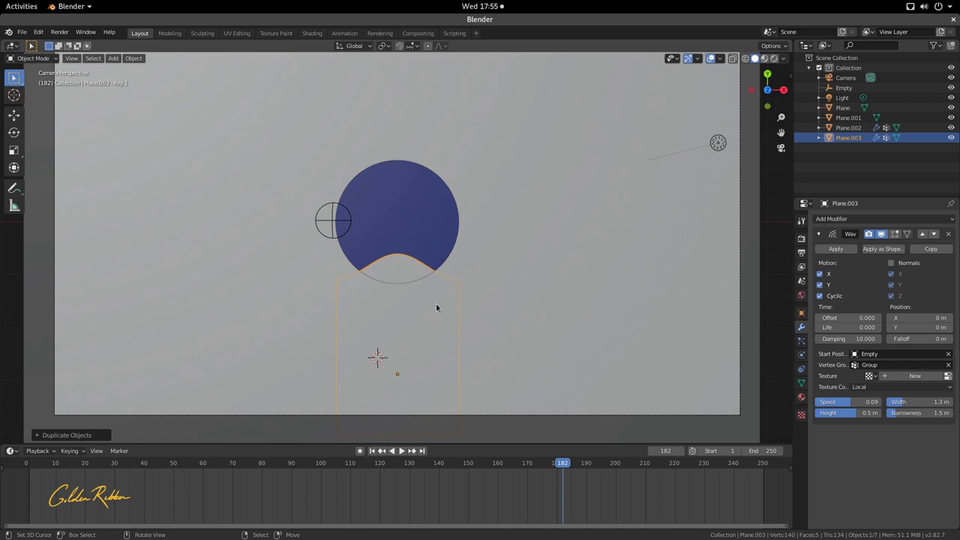
{"action": "key", "text": "g"}
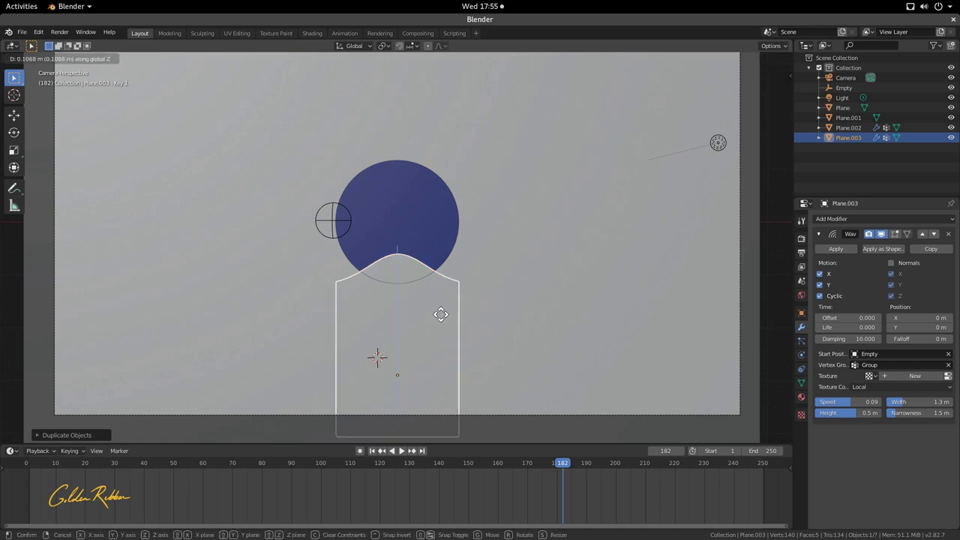
{"action": "left_click", "coordinate": [441, 314]}
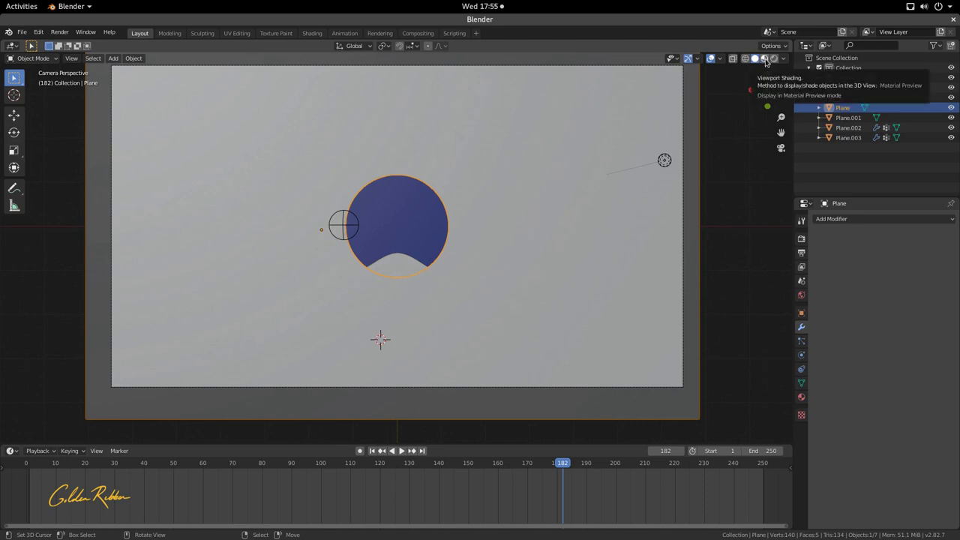
Step: Switch the viewport to Material Preview and select Plane.003 inside the circle
{"action": "left_click", "coordinate": [765, 60]}
{"action": "scroll", "coordinate": [483, 270], "scroll_direction": "down", "scroll_amount": 1}
{"action": "scroll", "coordinate": [450, 267], "scroll_direction": "up", "scroll_amount": 2}
{"action": "left_click", "coordinate": [409, 265]}
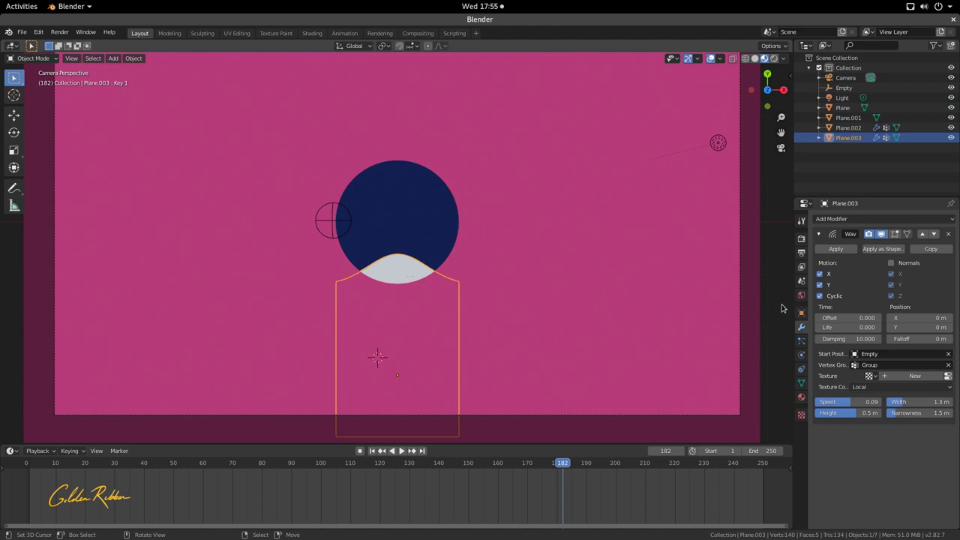
Step: Preview the animation, go to frame 19, and set the Wave modifier's time offset on Plane.003 to 12.200
{"action": "left_click", "coordinate": [418, 495]}
{"action": "key", "text": "space"}
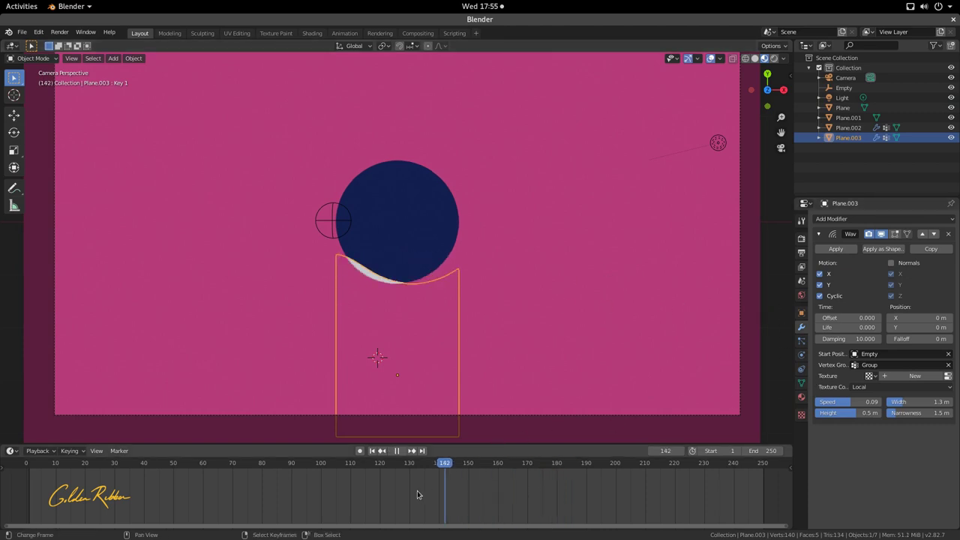
{"action": "left_click_drag", "start_coordinate": [418, 495], "coordinate": [83, 507]}
{"action": "scroll", "coordinate": [453, 247], "scroll_direction": "up", "scroll_amount": 1}
{"action": "scroll", "coordinate": [466, 244], "scroll_direction": "down", "scroll_amount": 2}
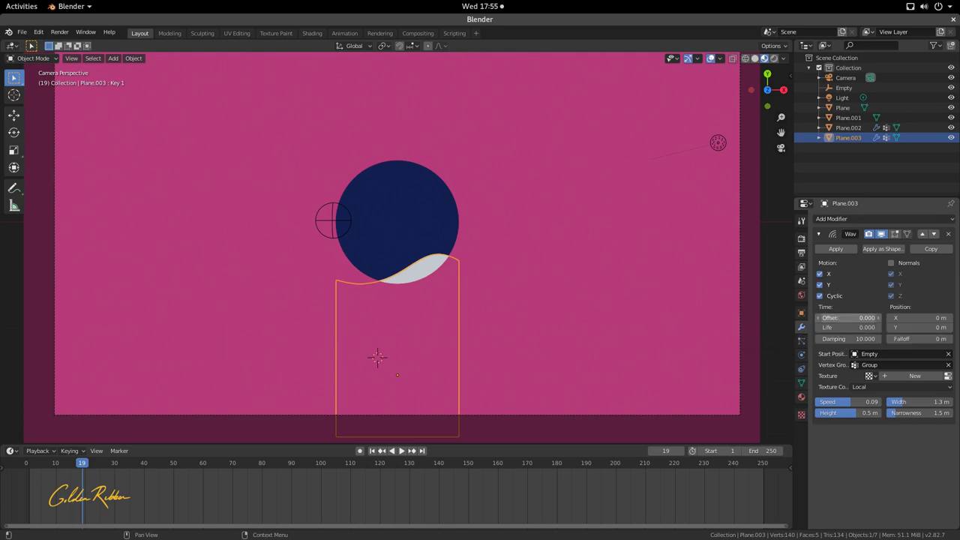
{"action": "left_click_drag", "start_coordinate": [848, 318], "coordinate": [892, 318]}
Step: Lower Plane.003 about 0.10 m along Z
{"action": "middle_click_drag", "start_coordinate": [480, 225], "coordinate": [491, 196]}
{"action": "key", "text": "g"}
{"action": "key", "text": "z"}
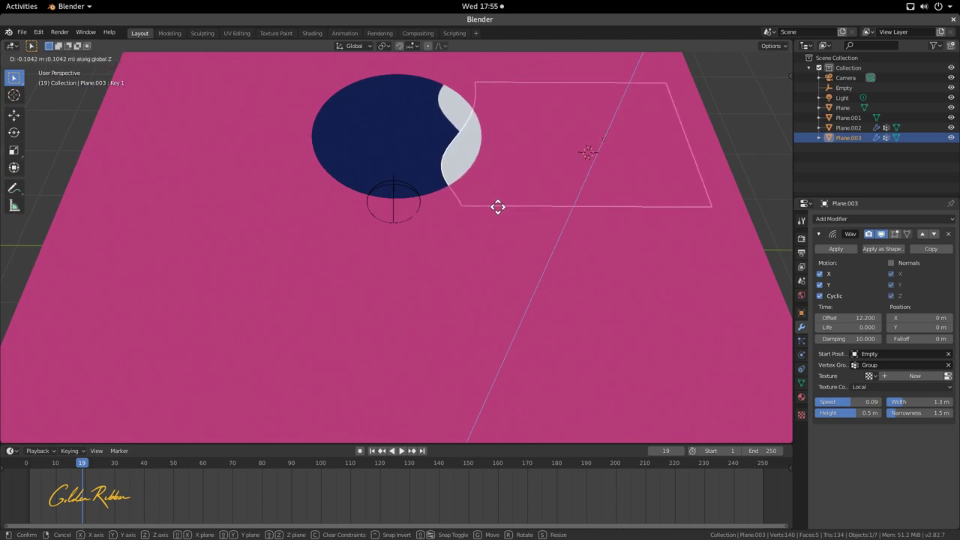
{"action": "left_click", "coordinate": [497, 208]}
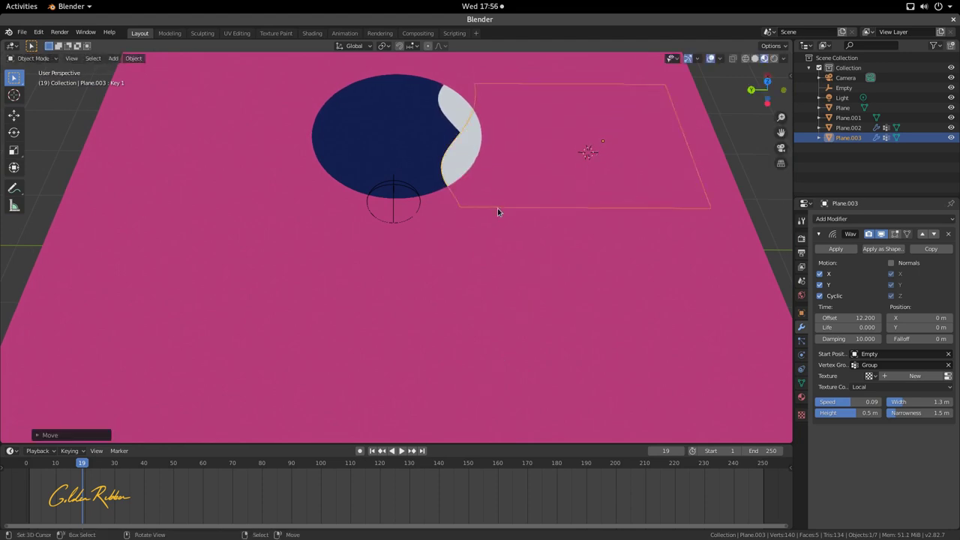
Step: Adjust the position of Plane.002 along Z, reselect Plane.003, and return to the camera view
{"action": "left_click", "coordinate": [465, 118]}
{"action": "key", "text": "g"}
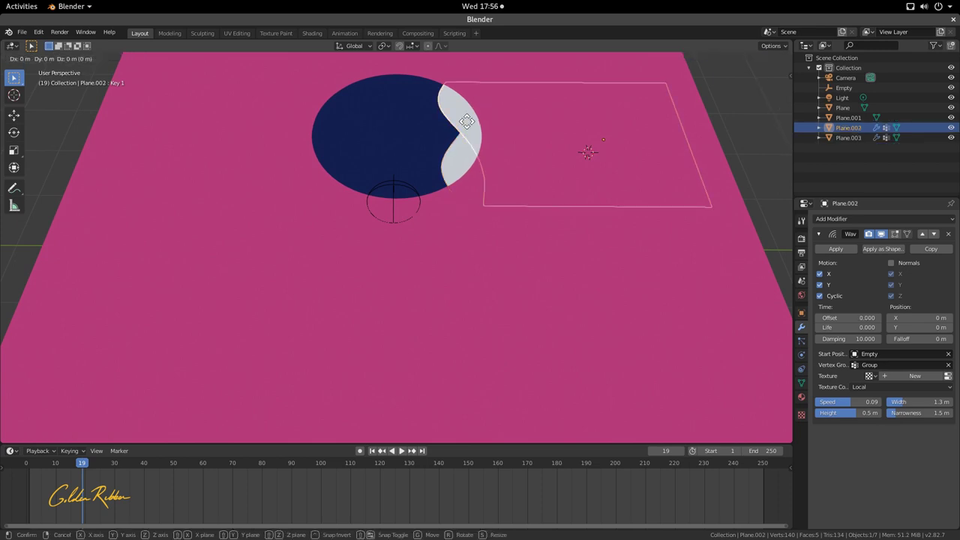
{"action": "key", "text": "z"}
{"action": "left_click", "coordinate": [466, 137]}
{"action": "left_click", "coordinate": [467, 156]}
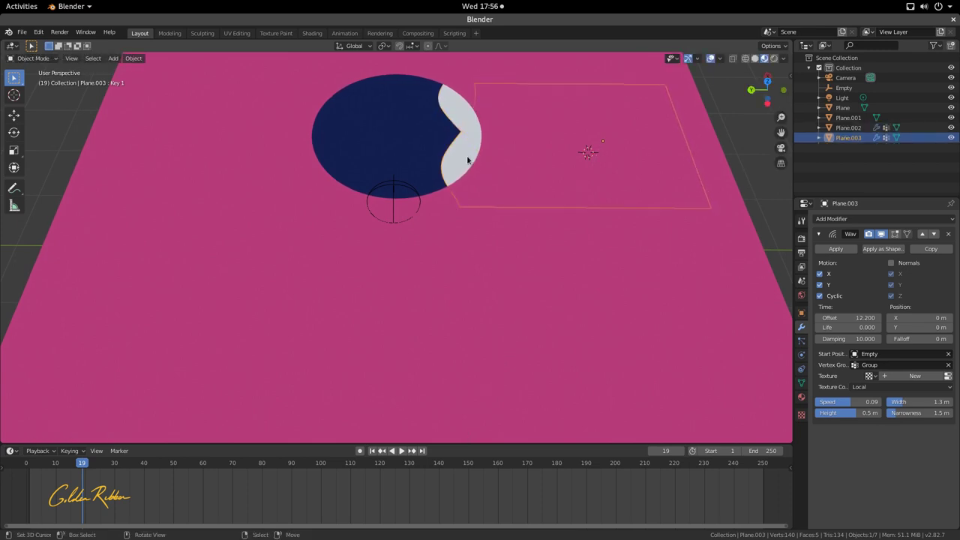
{"action": "middle_click_drag", "start_coordinate": [468, 154], "coordinate": [393, 222]}
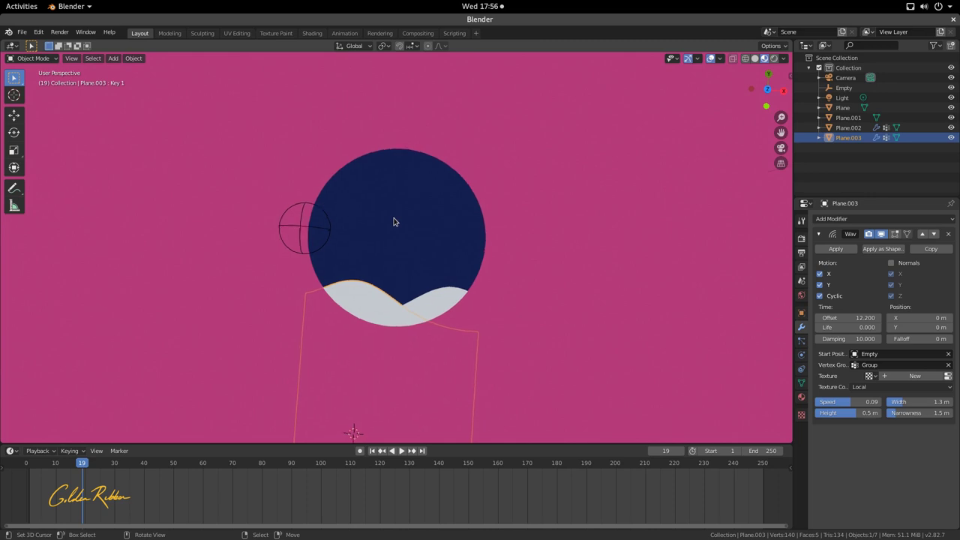
{"action": "key", "text": "KP_0"}
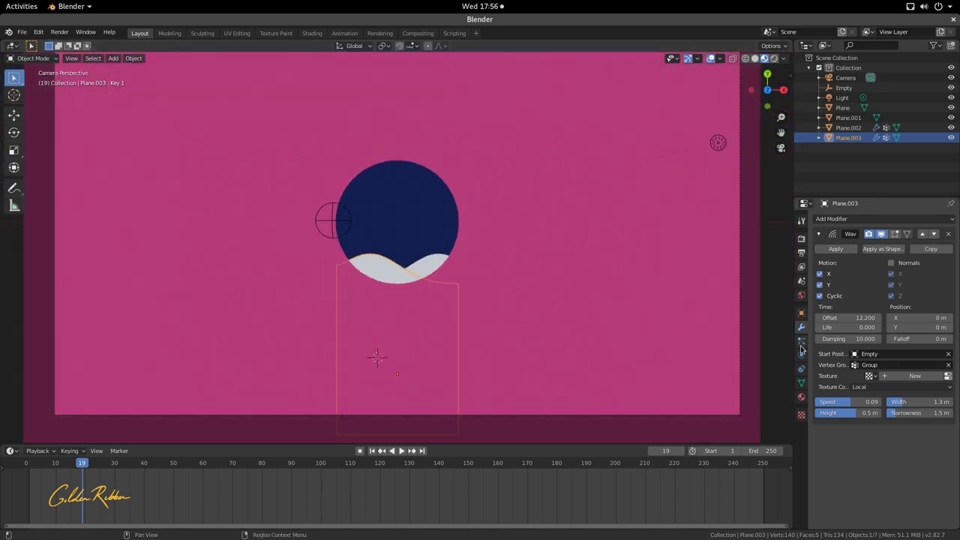
Step: Add a new material to Plane.003 and set its surface shader to Emission
{"action": "left_click", "coordinate": [801, 398]}
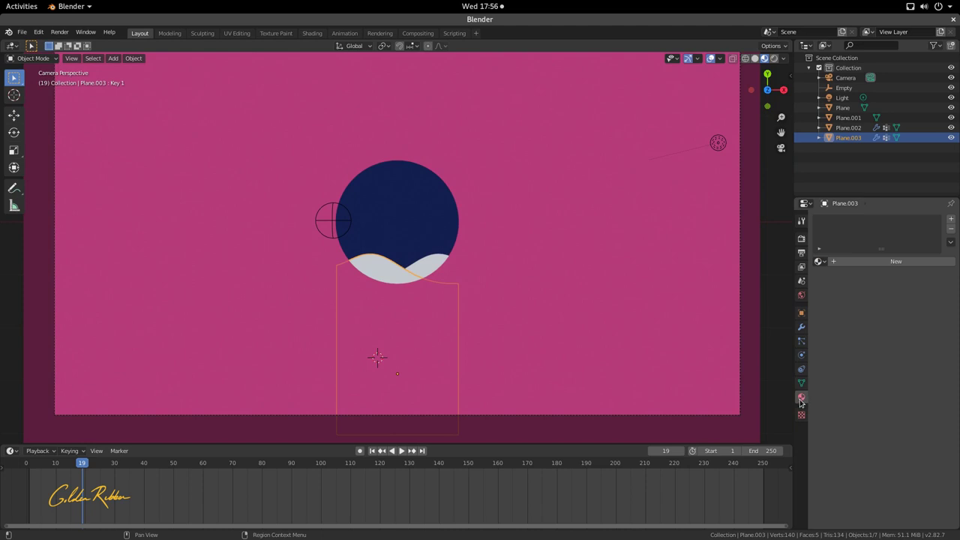
{"action": "left_click", "coordinate": [870, 261]}
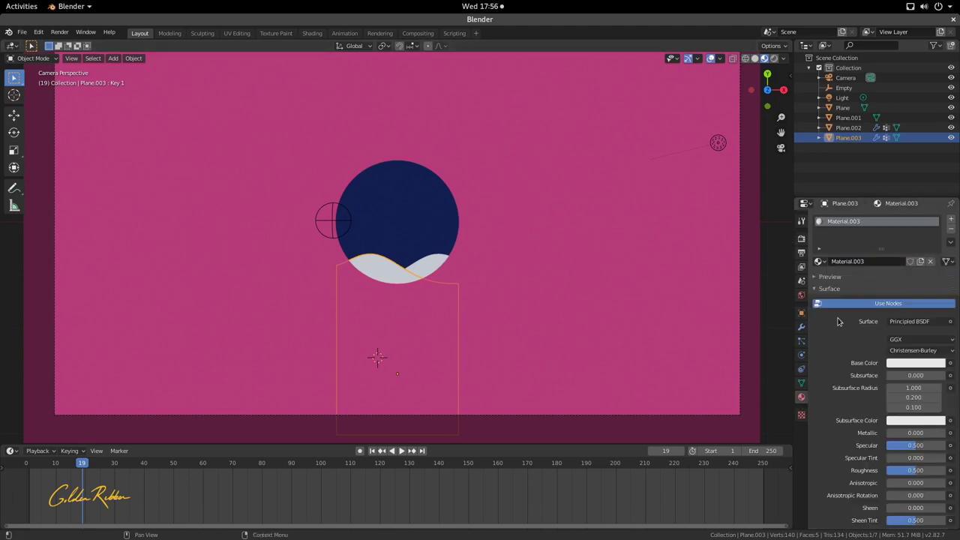
{"action": "left_click", "coordinate": [883, 306]}
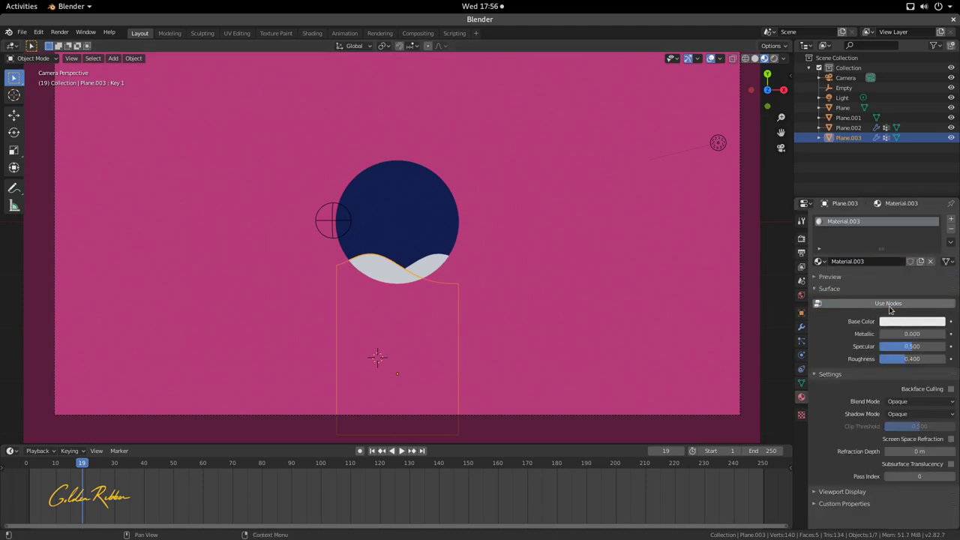
{"action": "left_click", "coordinate": [886, 303]}
{"action": "left_click", "coordinate": [911, 321]}
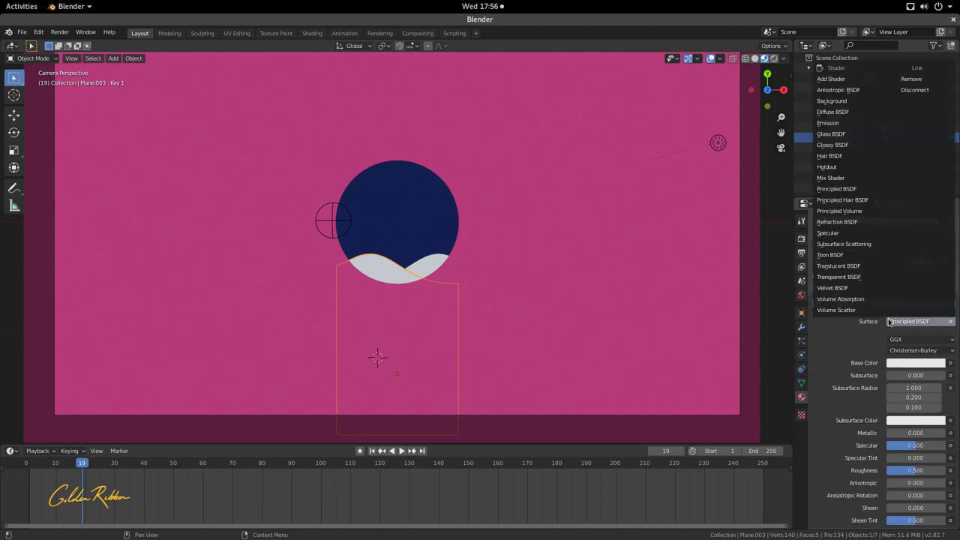
{"action": "left_click", "coordinate": [848, 123]}
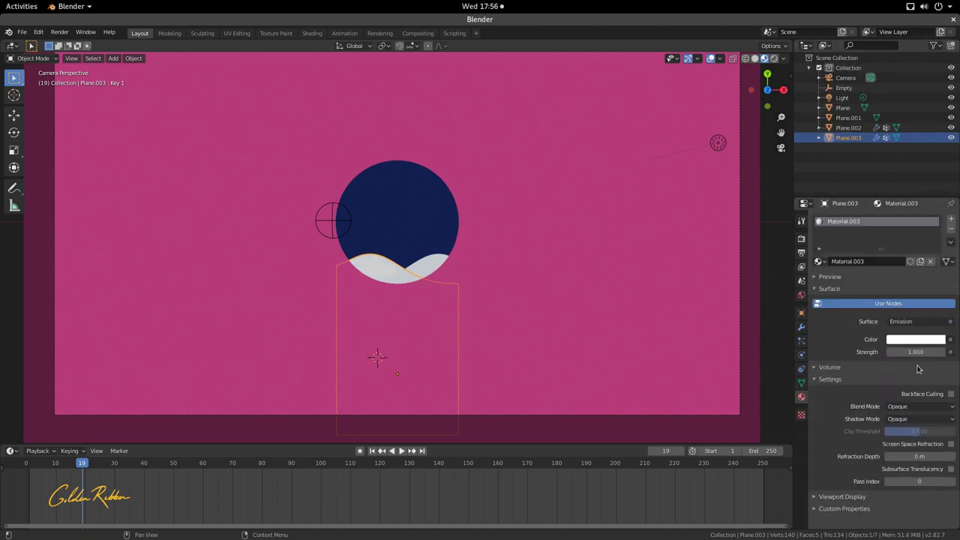
Step: Set the emission color of Plane.003's material to hex 4860BA
{"action": "left_click", "coordinate": [920, 340]}
{"action": "left_click", "coordinate": [907, 294]}
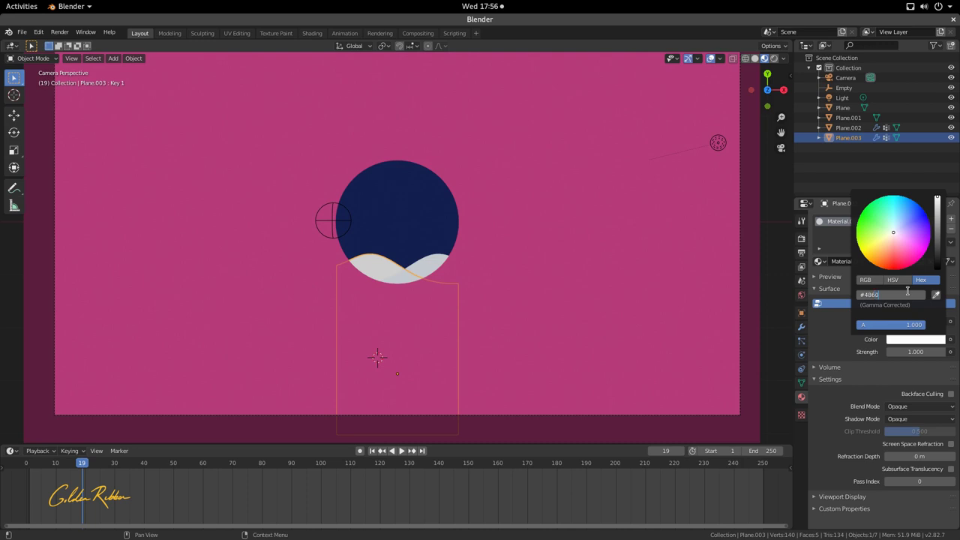
{"action": "type", "text": "4"}
{"action": "key", "text": "Return"}
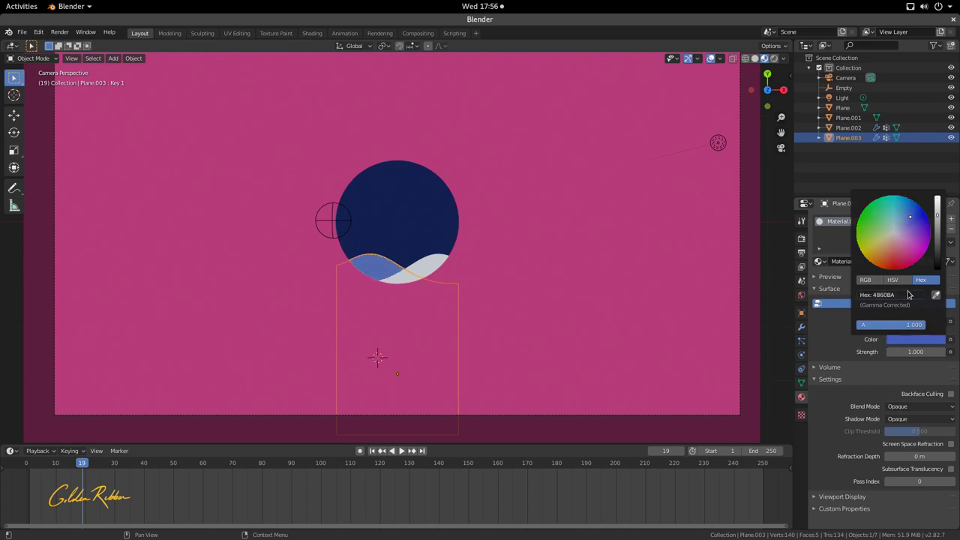
Step: Add a new node-based material to Plane.002 and set its surface shader to Emission
{"action": "left_click", "coordinate": [417, 263]}
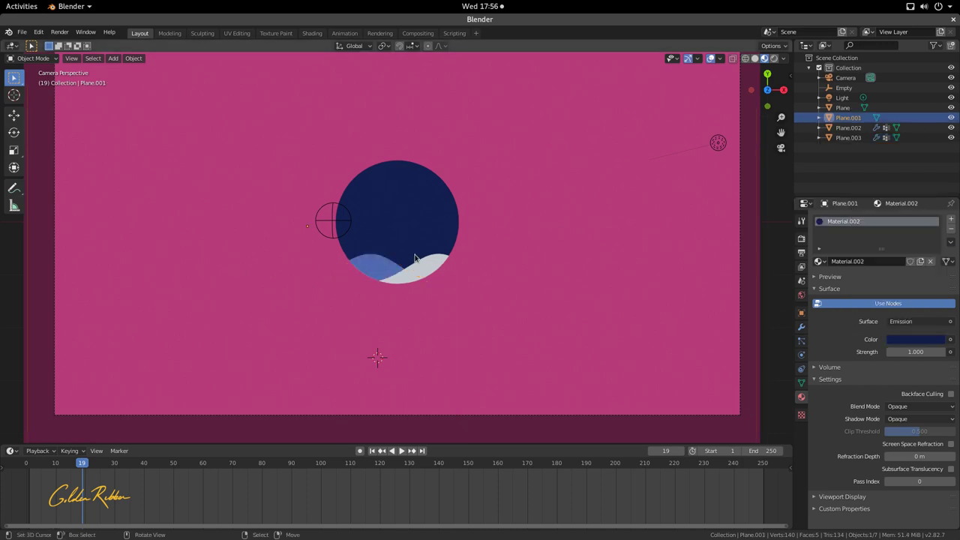
{"action": "left_click", "coordinate": [860, 262]}
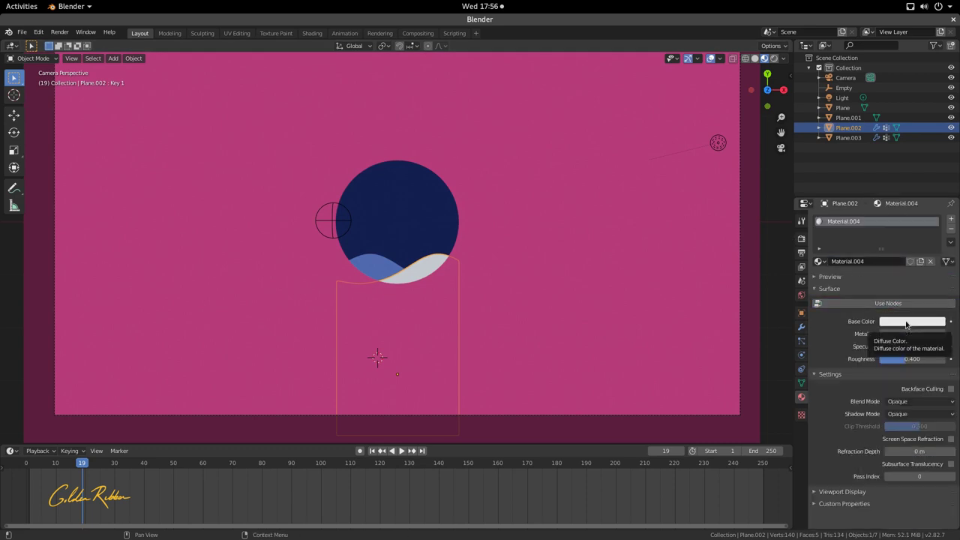
{"action": "left_click", "coordinate": [909, 322]}
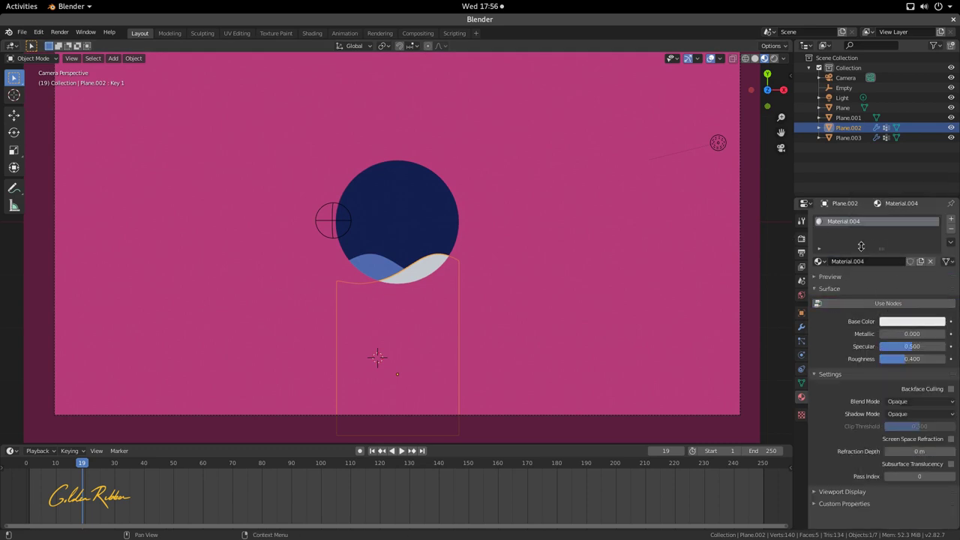
{"action": "left_click", "coordinate": [871, 304]}
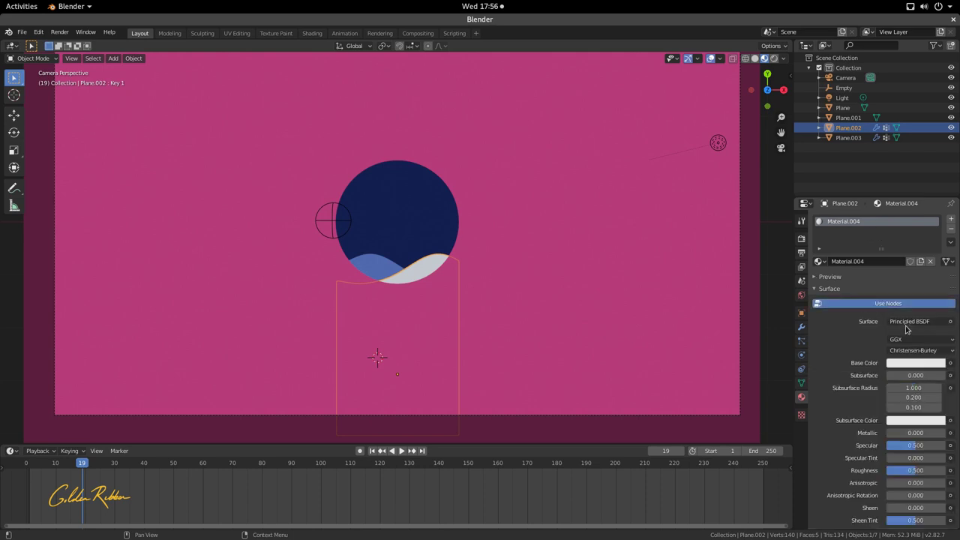
{"action": "left_click", "coordinate": [907, 323]}
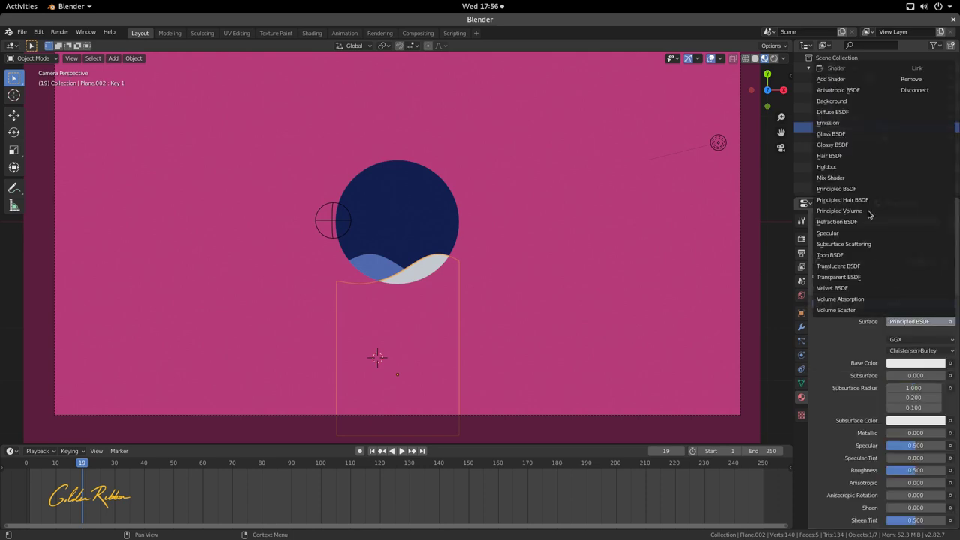
{"action": "left_click", "coordinate": [845, 123]}
Step: Set the emission color of Plane.002's material to hex 5ECBD7
{"action": "left_click", "coordinate": [906, 340]}
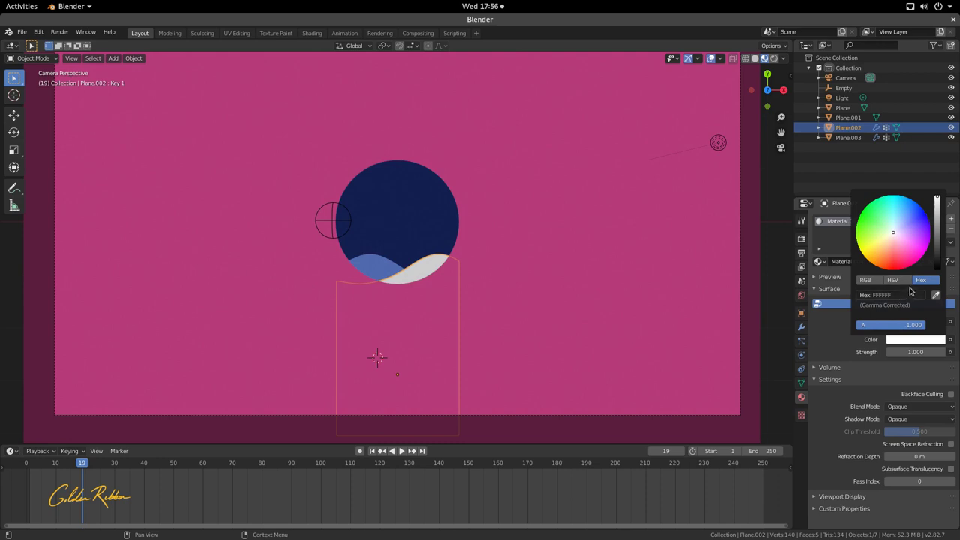
{"action": "left_click", "coordinate": [906, 296]}
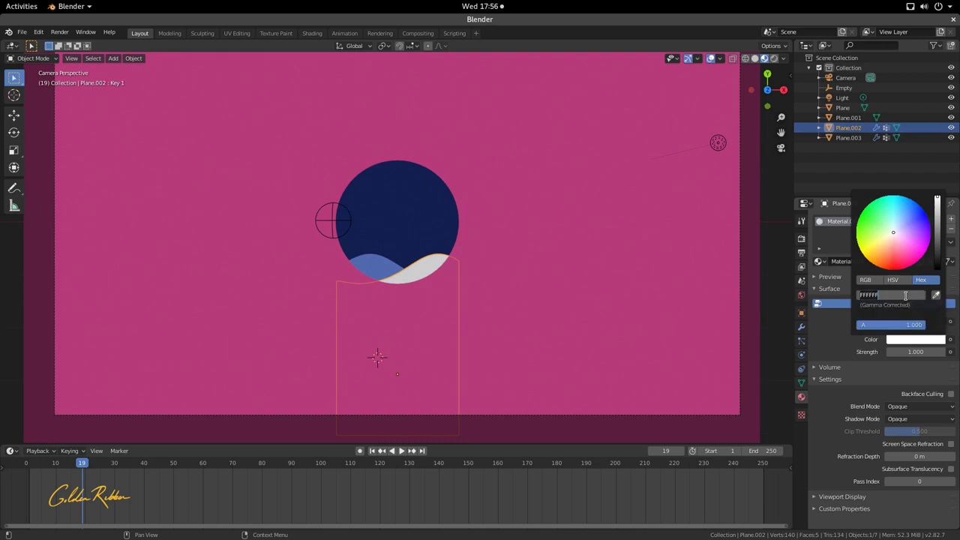
{"action": "type", "text": "#5ECBD7"}
{"action": "key", "text": "Return"}
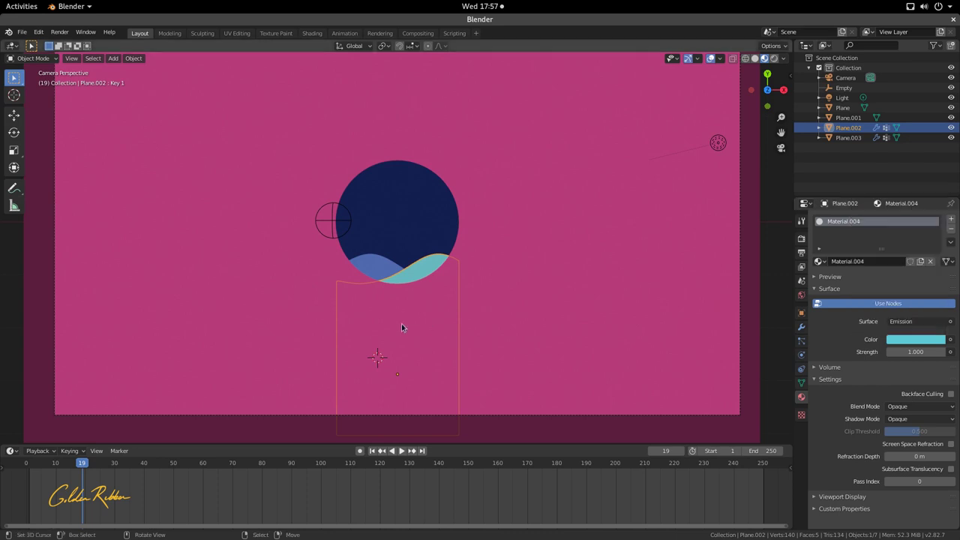
Step: Play the animation to preview the two colored waves inside the circle
{"action": "key", "text": "space"}
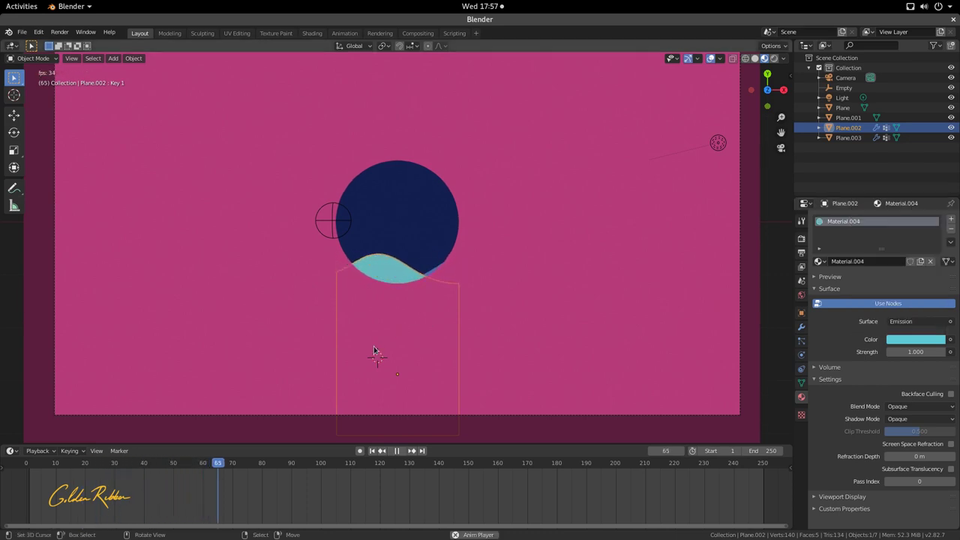
{"action": "scroll", "coordinate": [385, 308], "scroll_direction": "down", "scroll_amount": 3}
{"action": "left_click", "coordinate": [440, 289]}
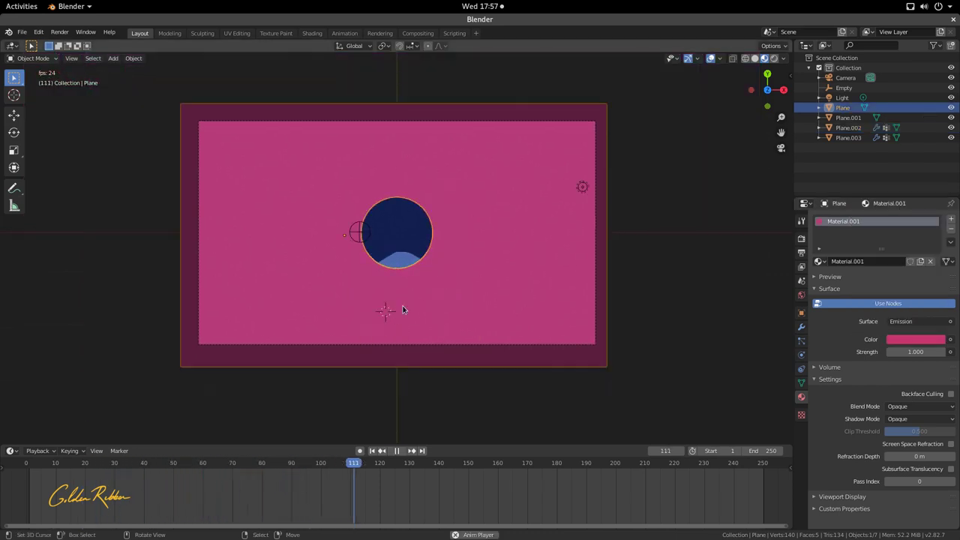
{"action": "scroll", "coordinate": [396, 273], "scroll_direction": "up", "scroll_amount": 4}
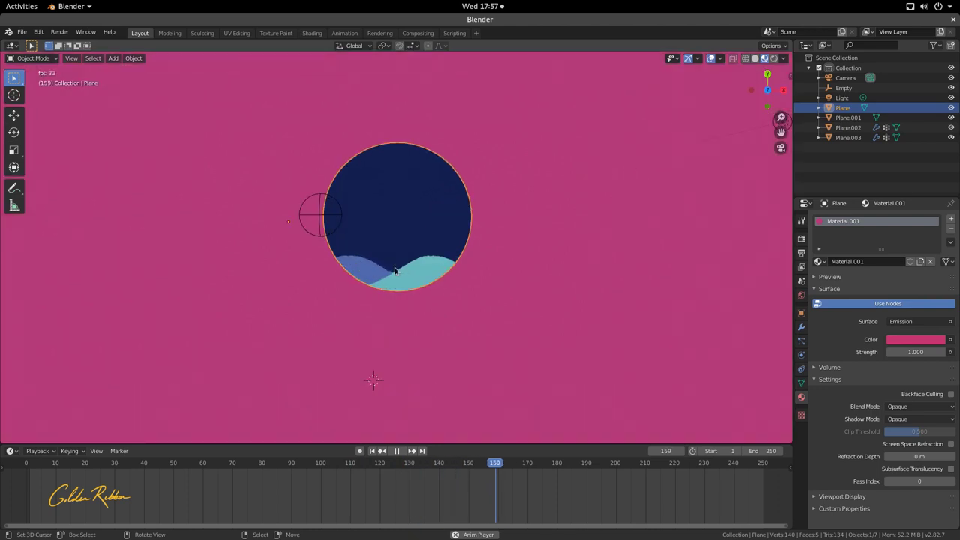
Step: Stop the playback and return the timeline to frame 0
{"action": "key", "text": "space"}
{"action": "scroll", "coordinate": [416, 300], "scroll_direction": "down", "scroll_amount": 5}
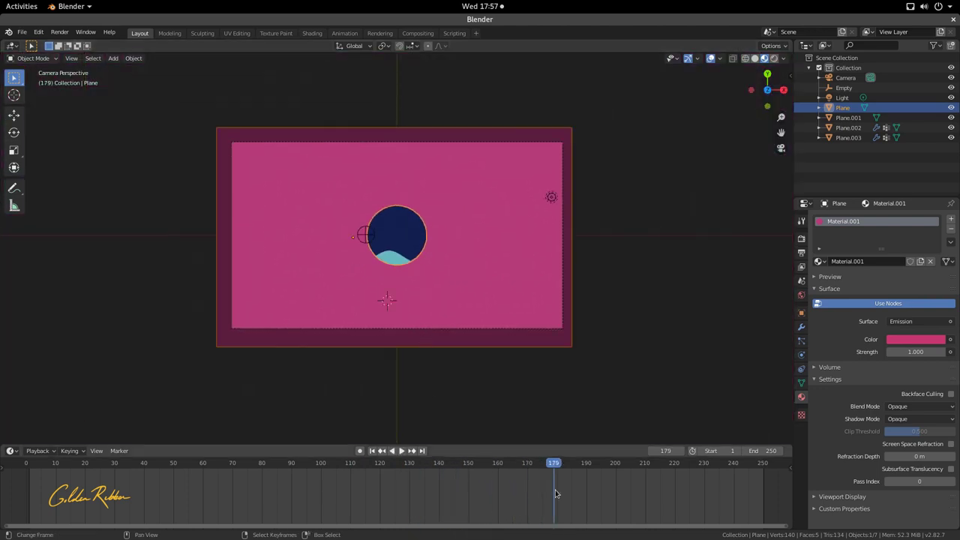
{"action": "left_click_drag", "start_coordinate": [491, 499], "coordinate": [25, 515]}
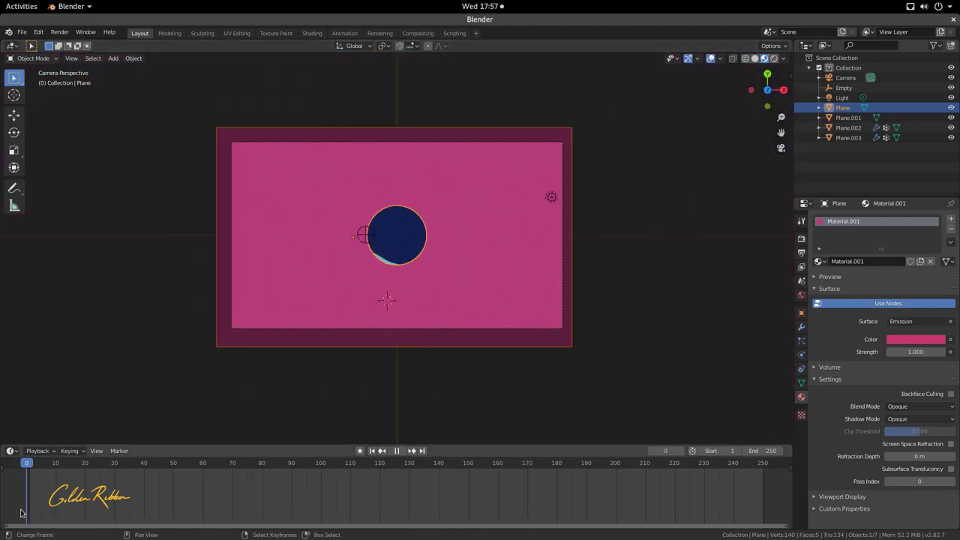
{"action": "left_click_drag", "start_coordinate": [782, 496], "coordinate": [782, 495]}
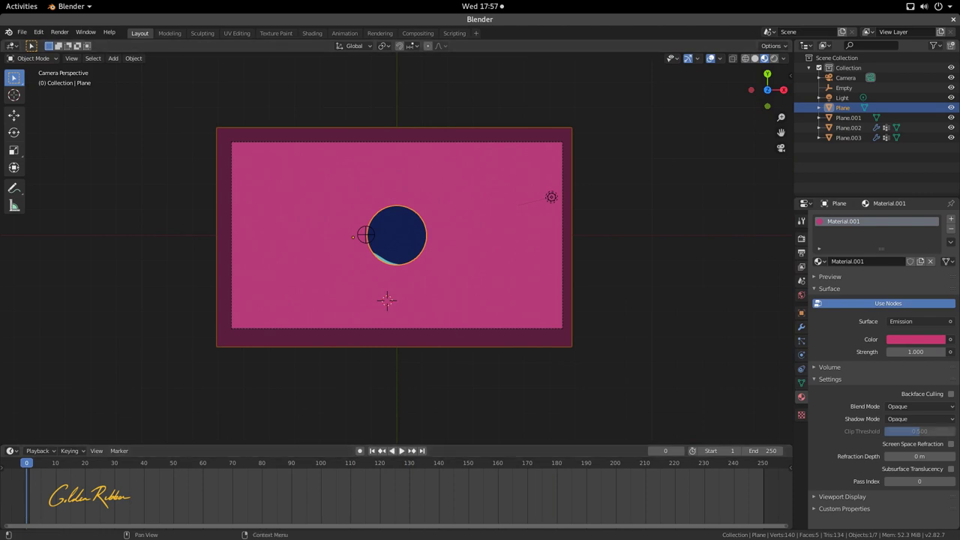
{"action": "scroll", "coordinate": [385, 295], "scroll_direction": "up", "scroll_amount": 2}
{"action": "scroll", "coordinate": [385, 295], "scroll_direction": "down", "scroll_amount": 2}
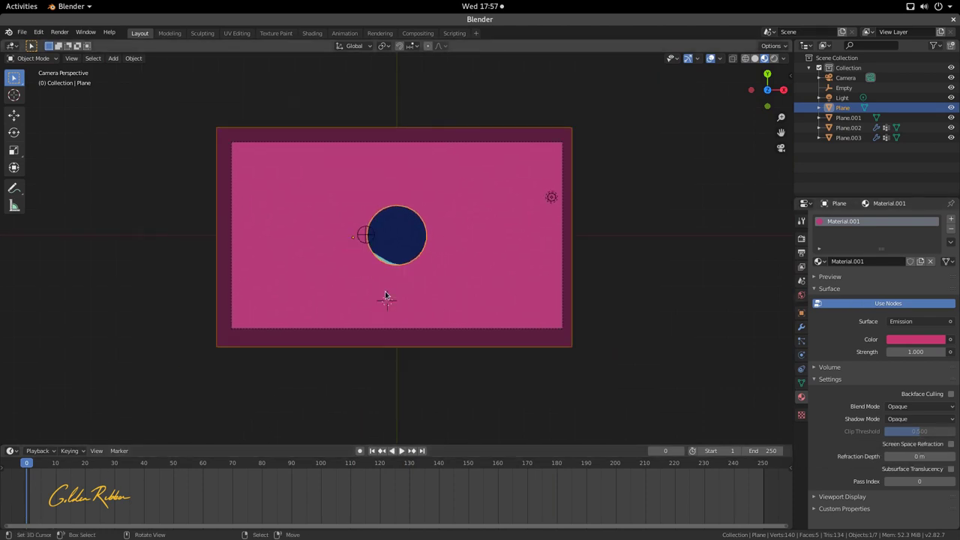
Step: Switch the viewport shading to wireframe so the wave planes behind the background can be selected
{"action": "key", "text": "z"}
{"action": "left_click", "coordinate": [503, 270]}
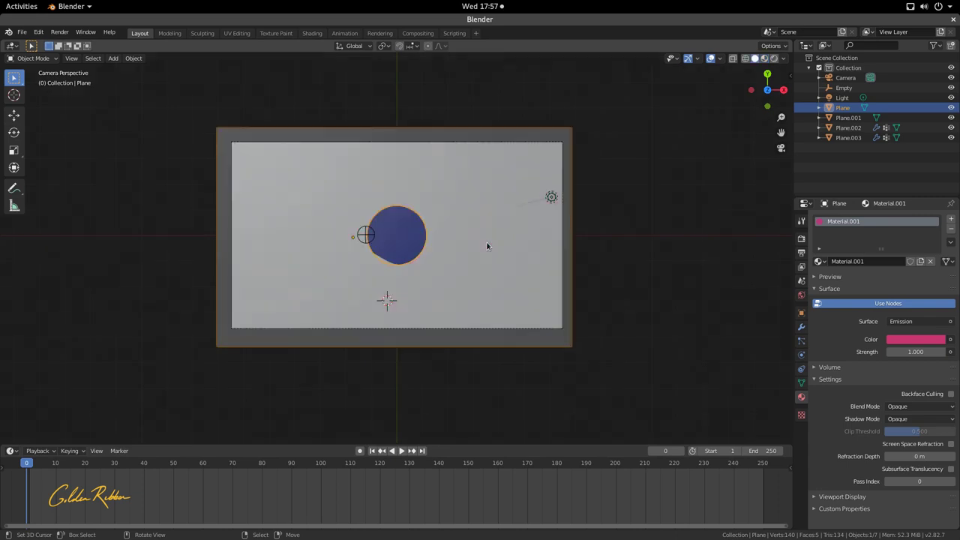
{"action": "key", "text": "z"}
{"action": "left_click", "coordinate": [304, 292]}
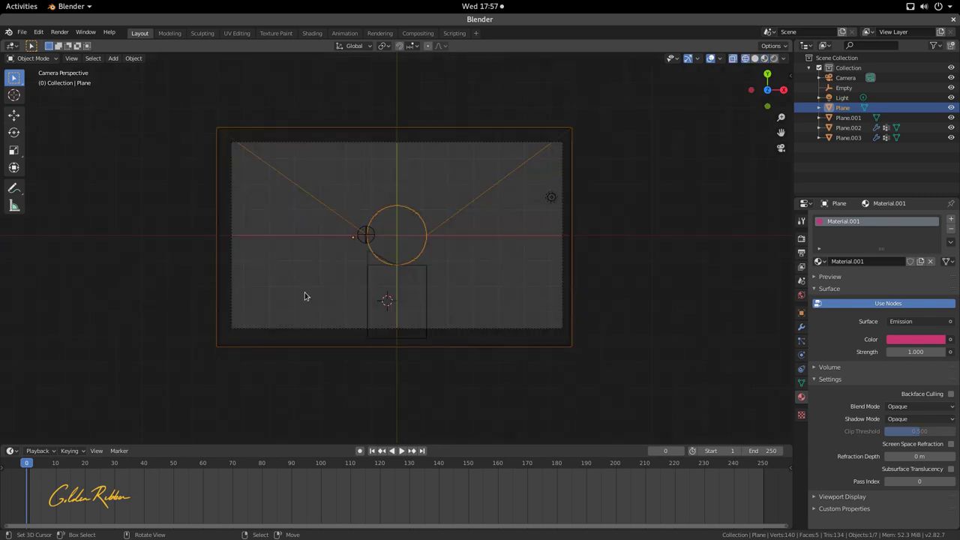
{"action": "key", "text": "z"}
{"action": "left_click", "coordinate": [232, 295]}
Step: Play the wave animation in wireframe around the circle, and return to frame 0
{"action": "scroll", "coordinate": [426, 290], "scroll_direction": "up", "scroll_amount": 3}
{"action": "key", "text": "space"}
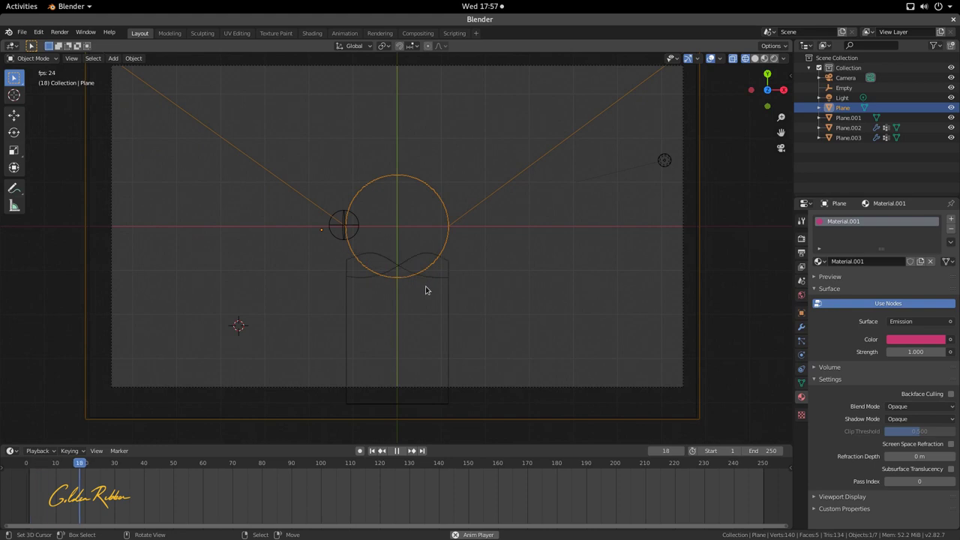
{"action": "scroll", "coordinate": [425, 289], "scroll_direction": "up", "scroll_amount": 1}
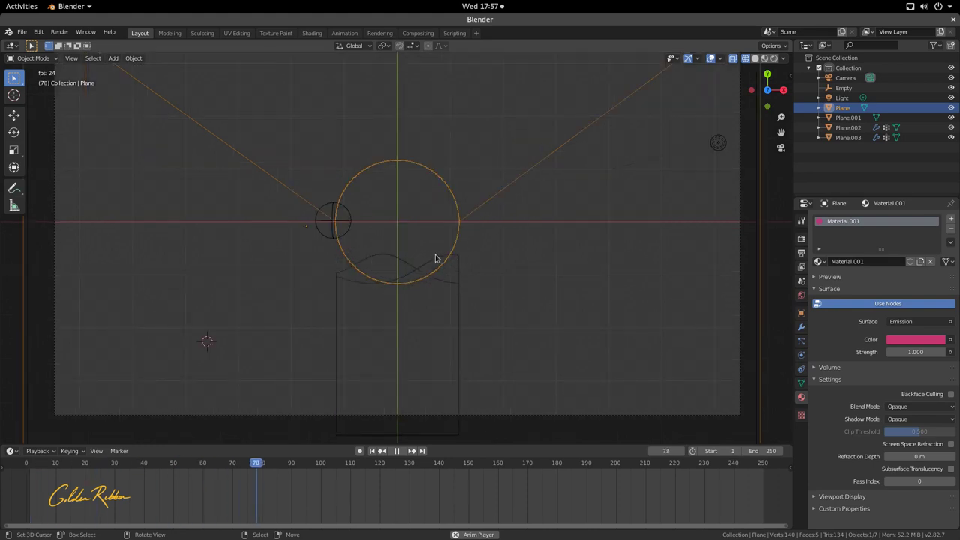
{"action": "key", "text": "space"}
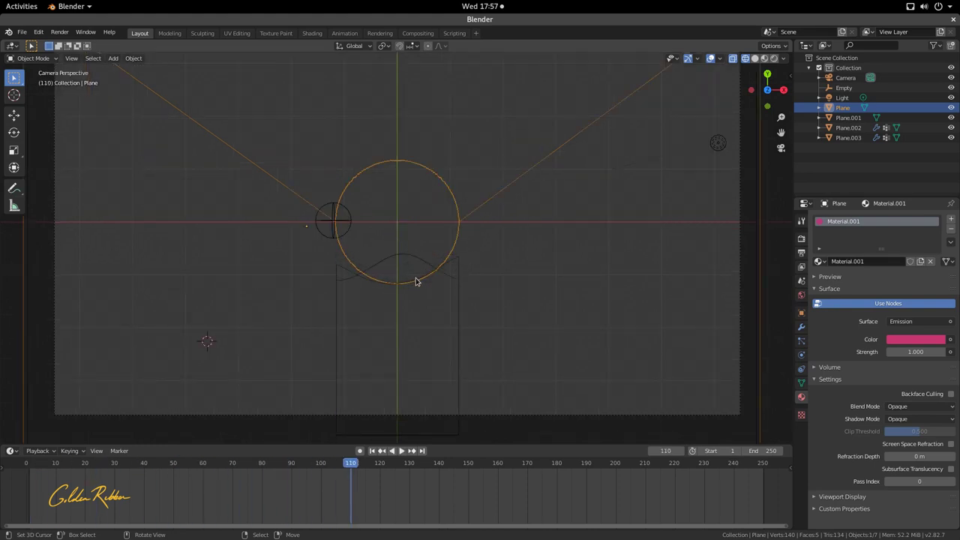
{"action": "key", "text": "shift+ctrl+space"}
{"action": "left_click_drag", "start_coordinate": [289, 506], "coordinate": [12, 504]}
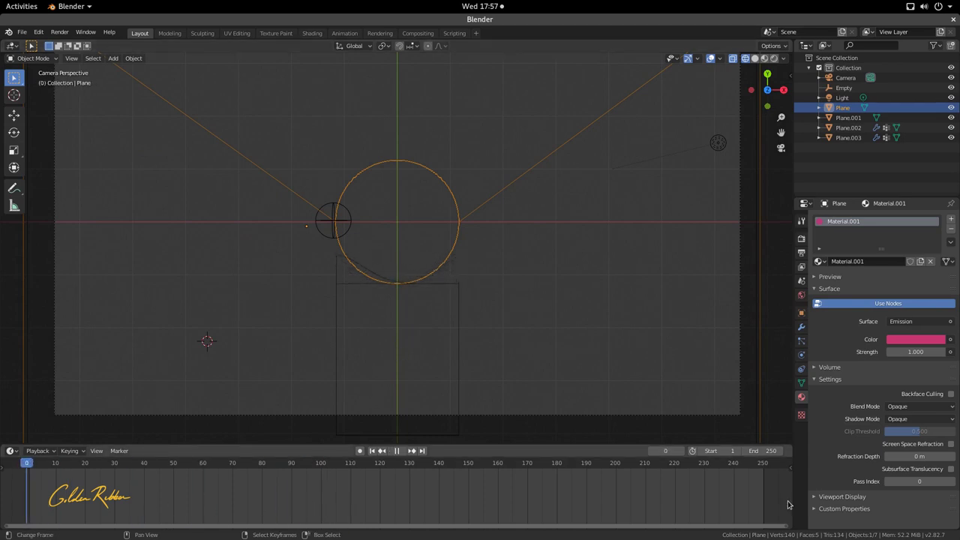
{"action": "key", "text": "space"}
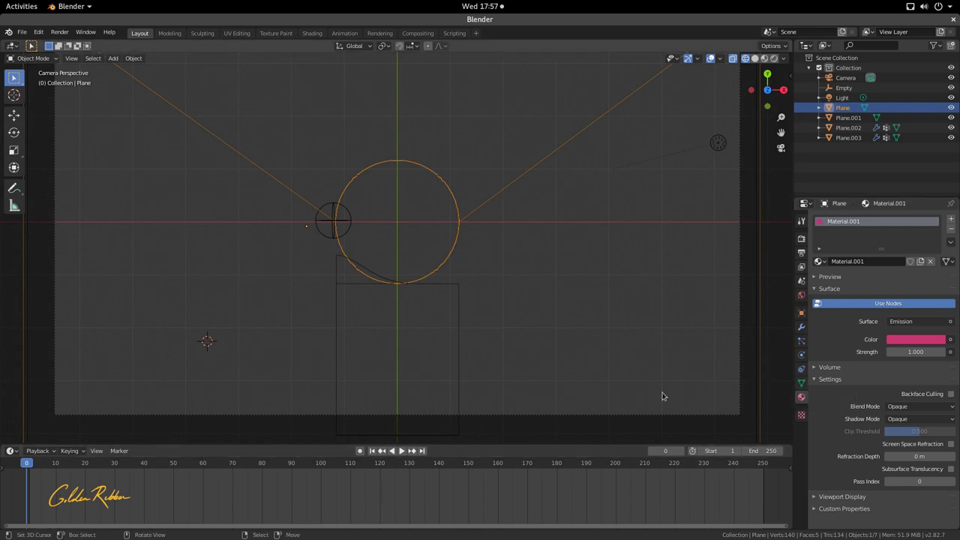
Step: Select Plane.003 and keyframe its Key 1 shape key value at 0.000 on frame 20
{"action": "left_click", "coordinate": [801, 383]}
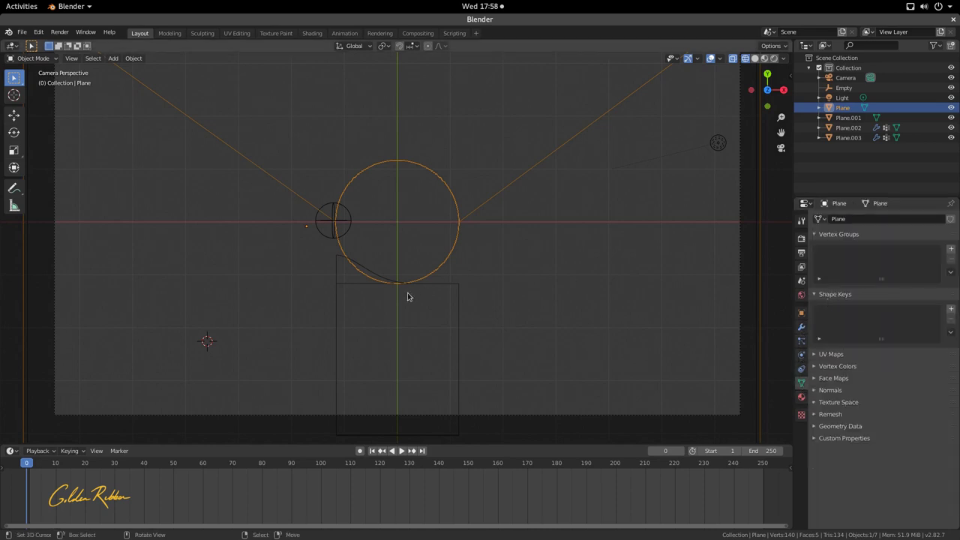
{"action": "left_click", "coordinate": [469, 285]}
{"action": "left_click", "coordinate": [430, 290]}
{"action": "left_click", "coordinate": [354, 288]}
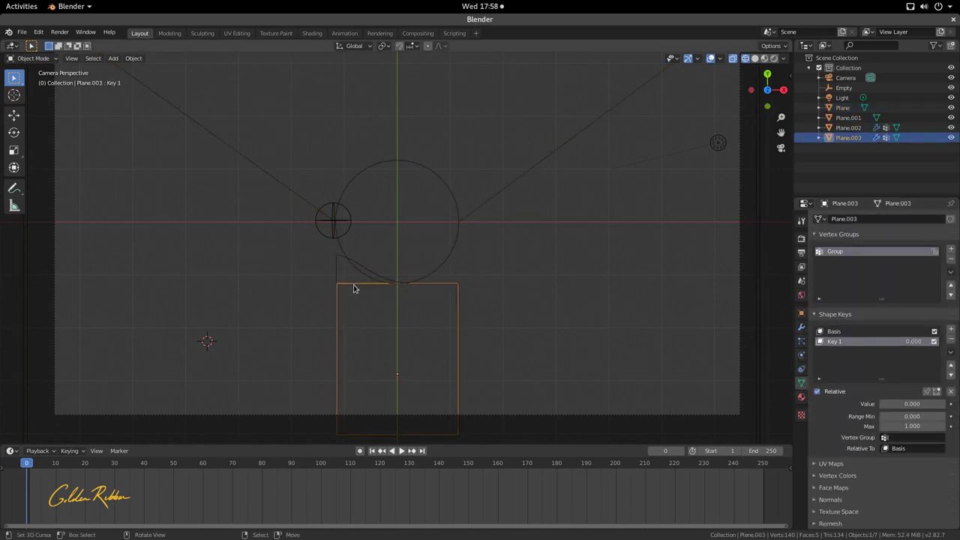
{"action": "left_click", "coordinate": [352, 270]}
{"action": "left_click", "coordinate": [349, 281]}
{"action": "left_click", "coordinate": [334, 265]}
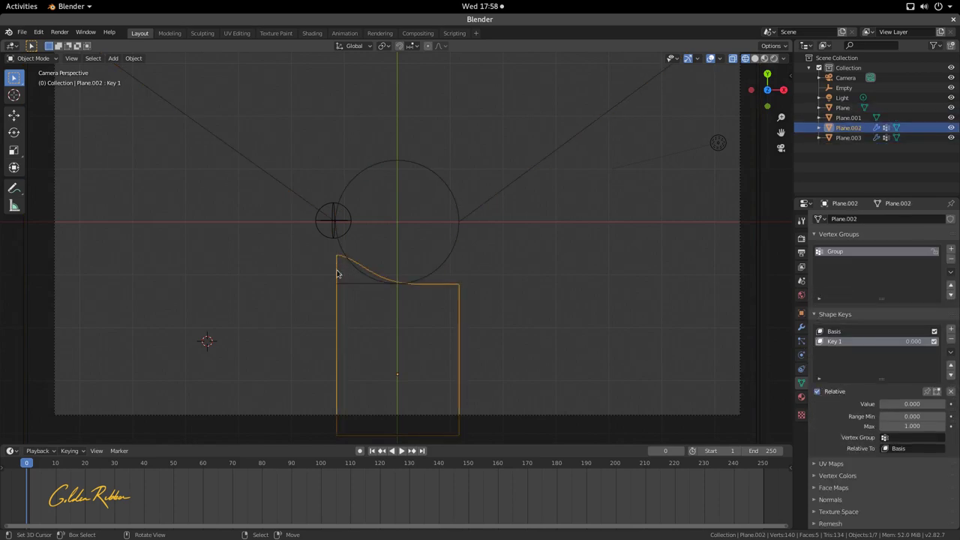
{"action": "left_click", "coordinate": [343, 284]}
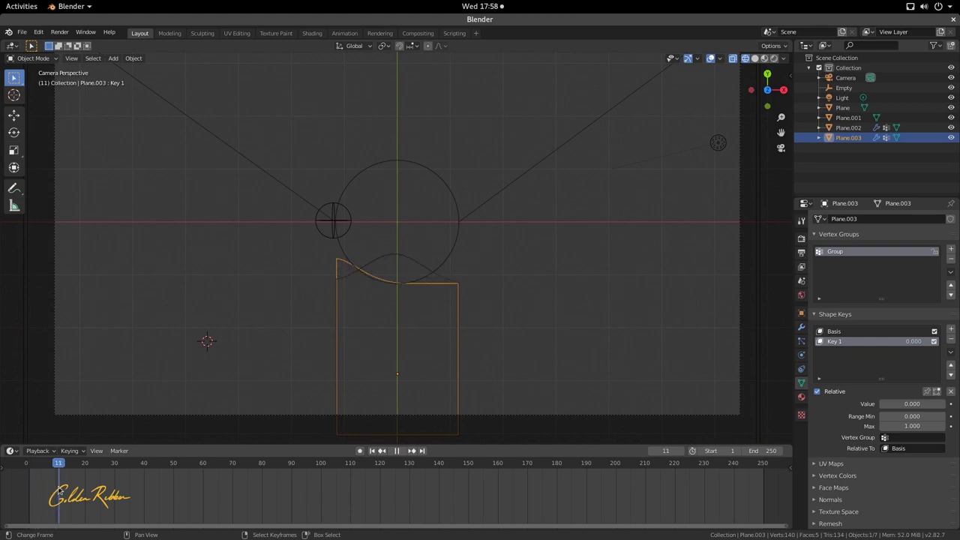
{"action": "left_click_drag", "start_coordinate": [87, 497], "coordinate": [98, 501]}
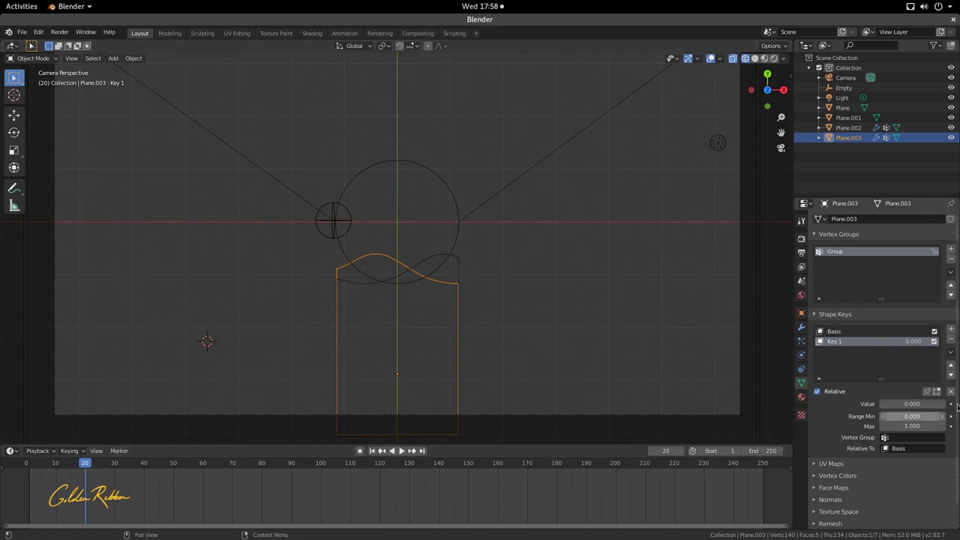
{"action": "right_click", "coordinate": [897, 407]}
{"action": "left_click", "coordinate": [893, 405]}
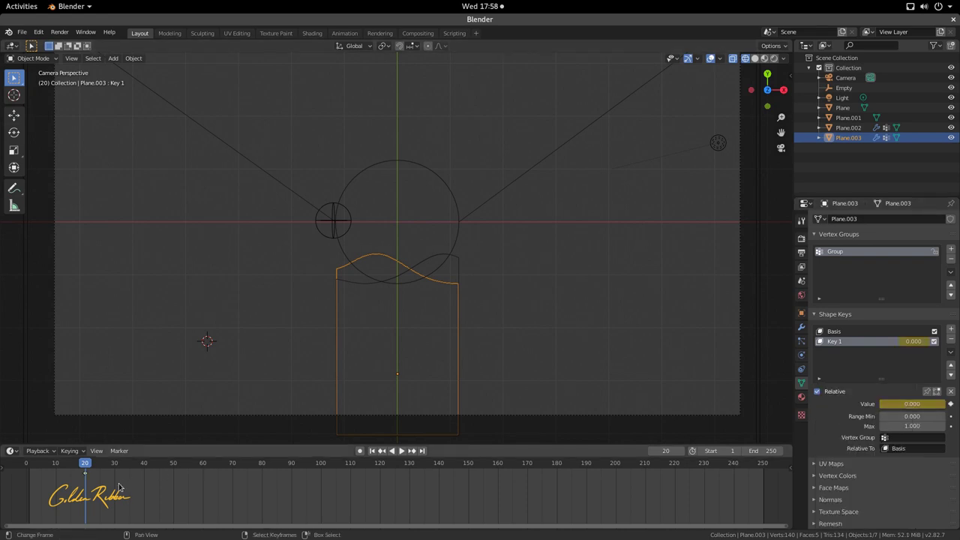
Step: Set Plane.003's Key 1 value to 1.000 at frame 90 and keyframe it
{"action": "key", "text": "space"}
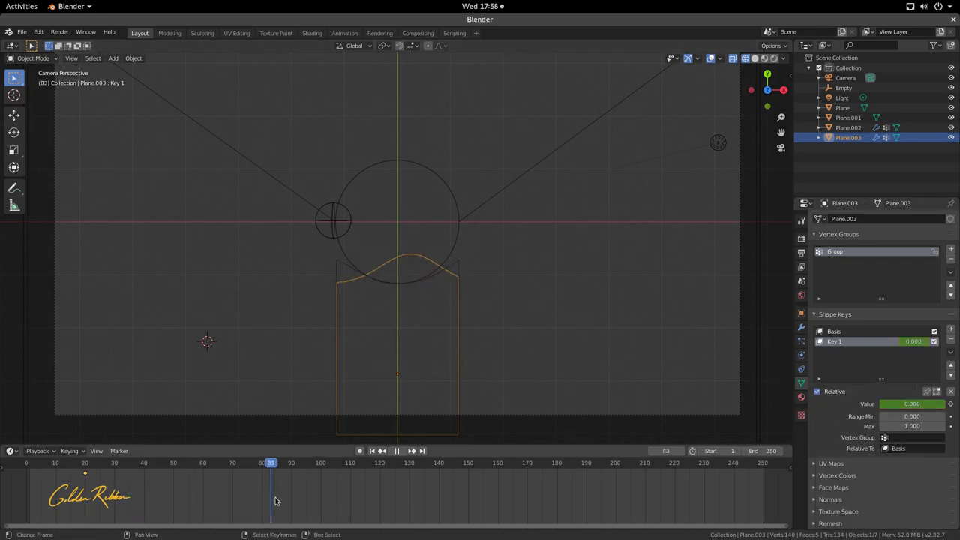
{"action": "key", "text": "space"}
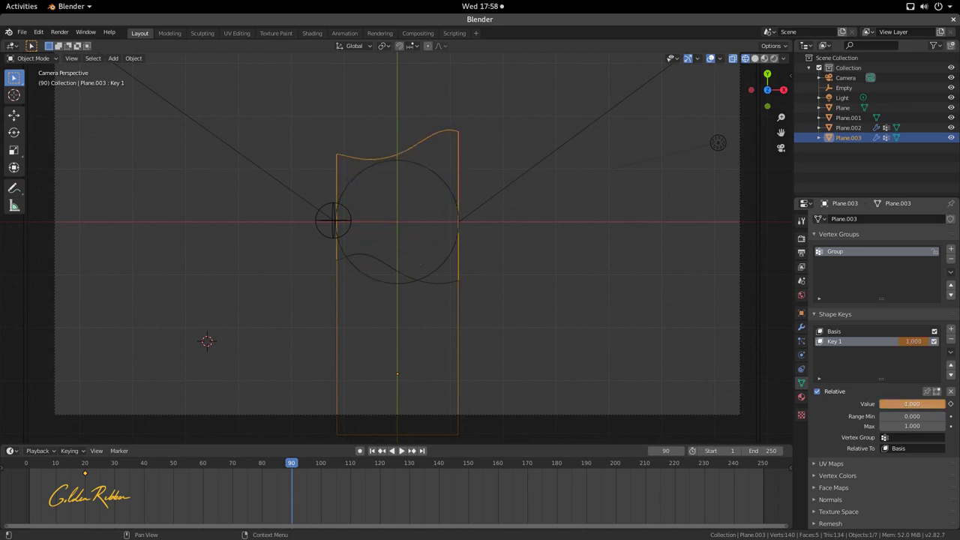
{"action": "right_click", "coordinate": [931, 405]}
{"action": "left_click", "coordinate": [925, 403]}
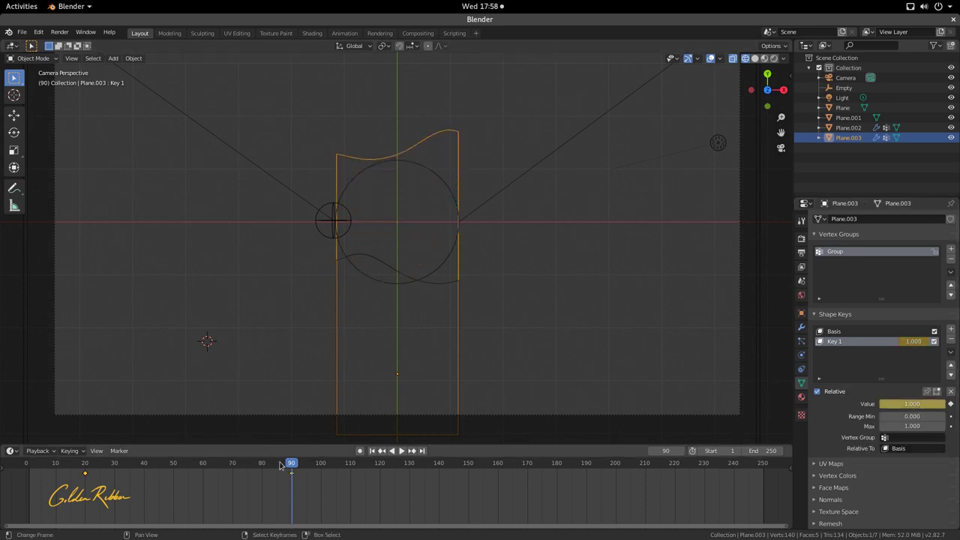
Step: Scrub back and play the animation in wireframe to check how Plane.003 rises over the circle
{"action": "left_click_drag", "start_coordinate": [281, 466], "coordinate": [78, 492]}
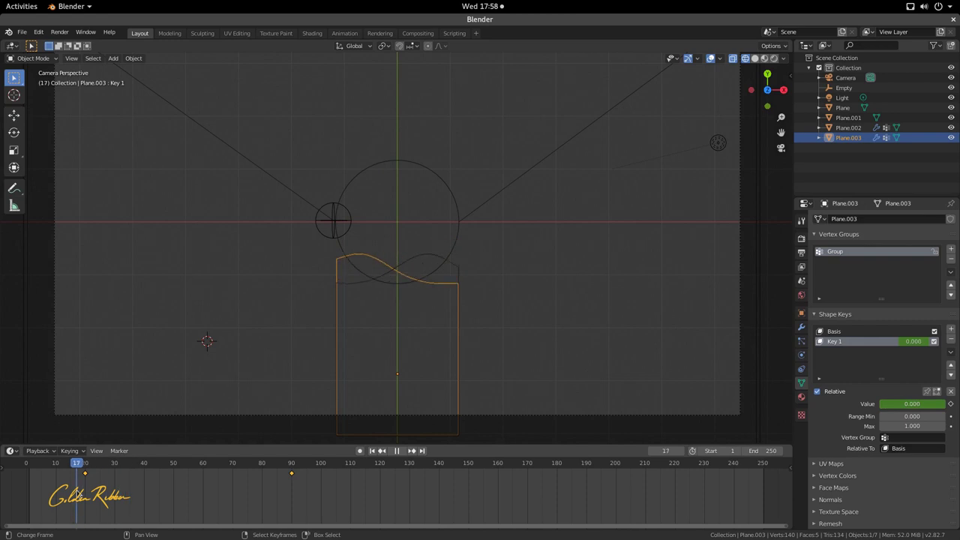
{"action": "key", "text": "space"}
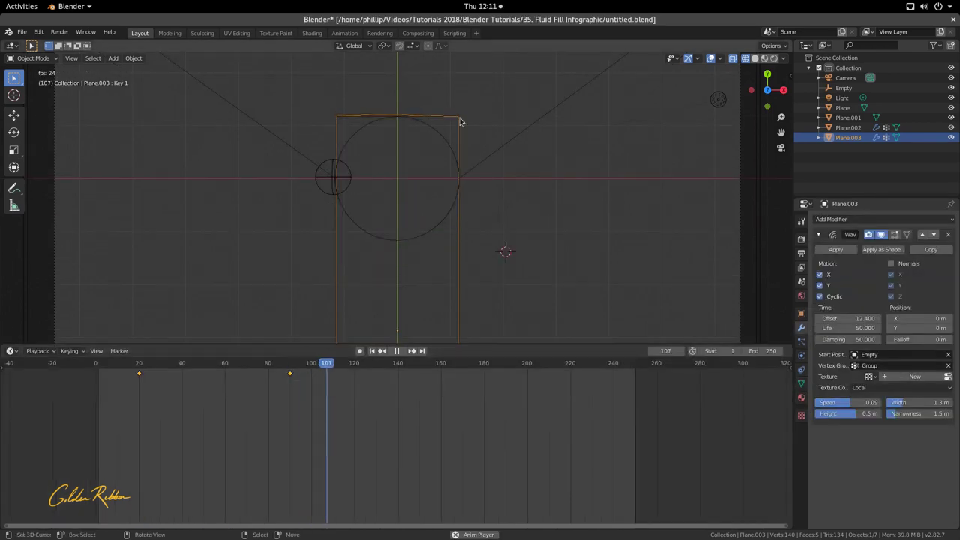
{"action": "key", "text": "space"}
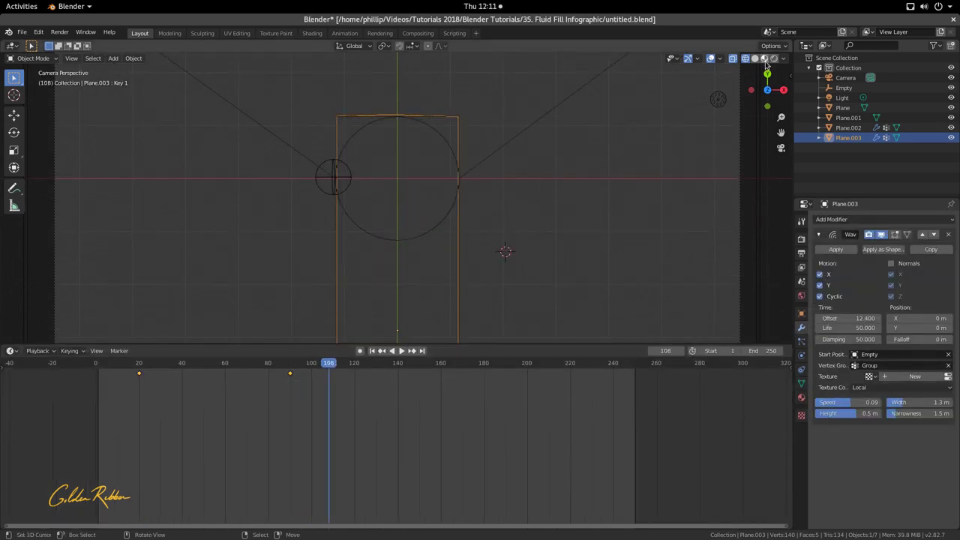
Step: Switch the viewport to material preview shading and play the fill animation from the start
{"action": "left_click", "coordinate": [765, 60]}
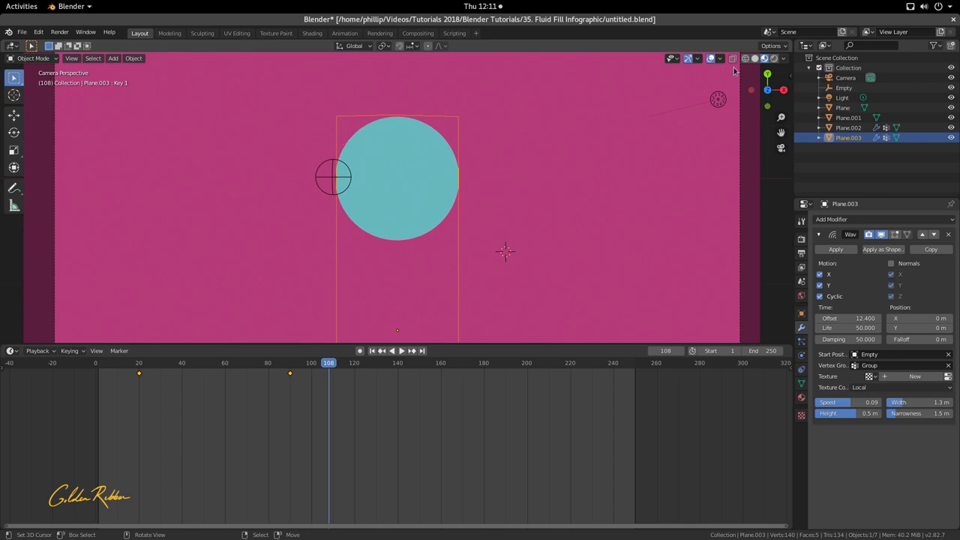
{"action": "left_click_drag", "start_coordinate": [323, 421], "coordinate": [81, 450]}
{"action": "key", "text": "space"}
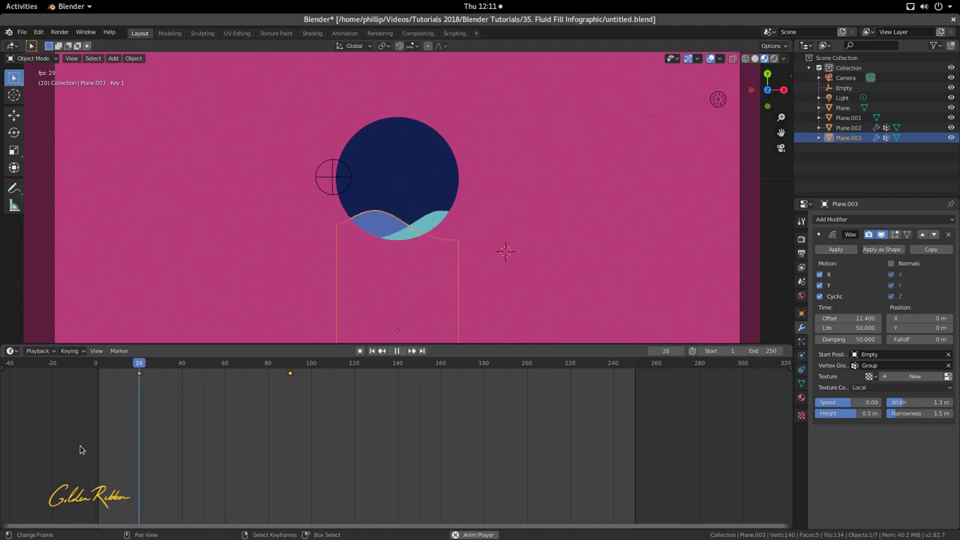
{"action": "left_click", "coordinate": [477, 313]}
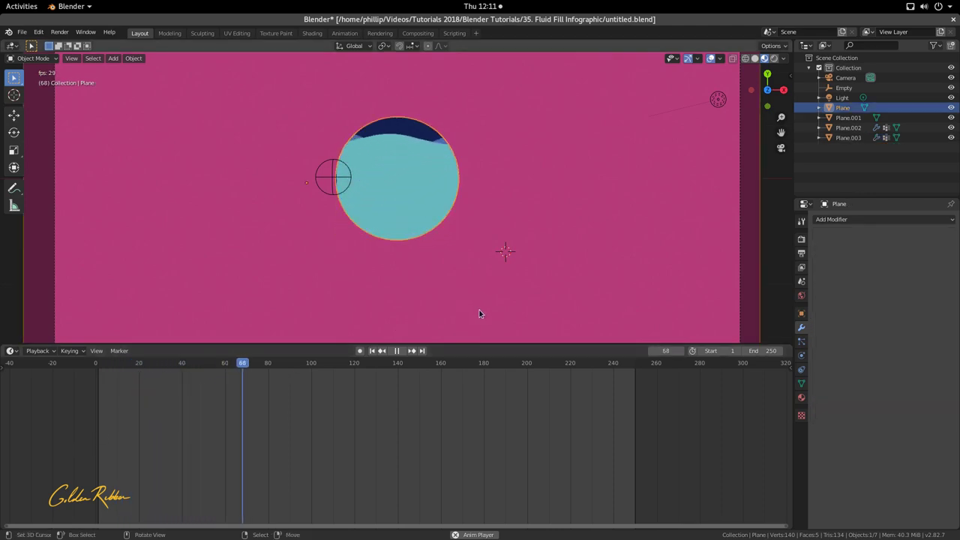
Step: Replay the fill several times from the start to examine both waves, and stop at frame 22
{"action": "left_click", "coordinate": [83, 433]}
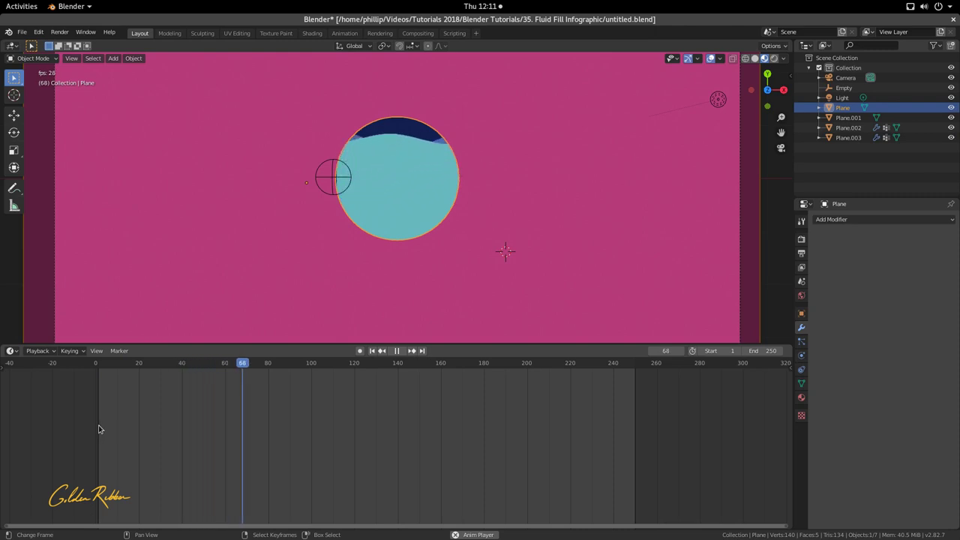
{"action": "left_click", "coordinate": [126, 419]}
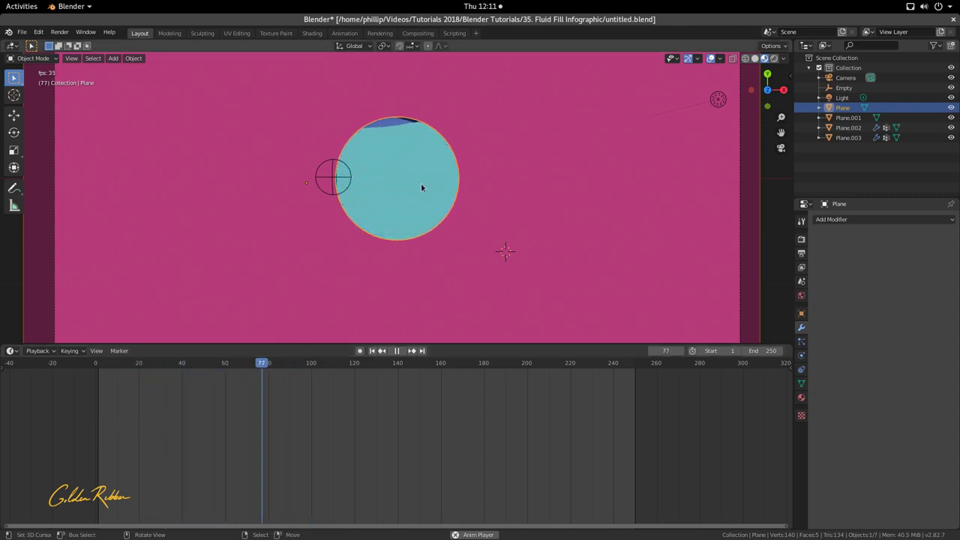
{"action": "left_click", "coordinate": [58, 434]}
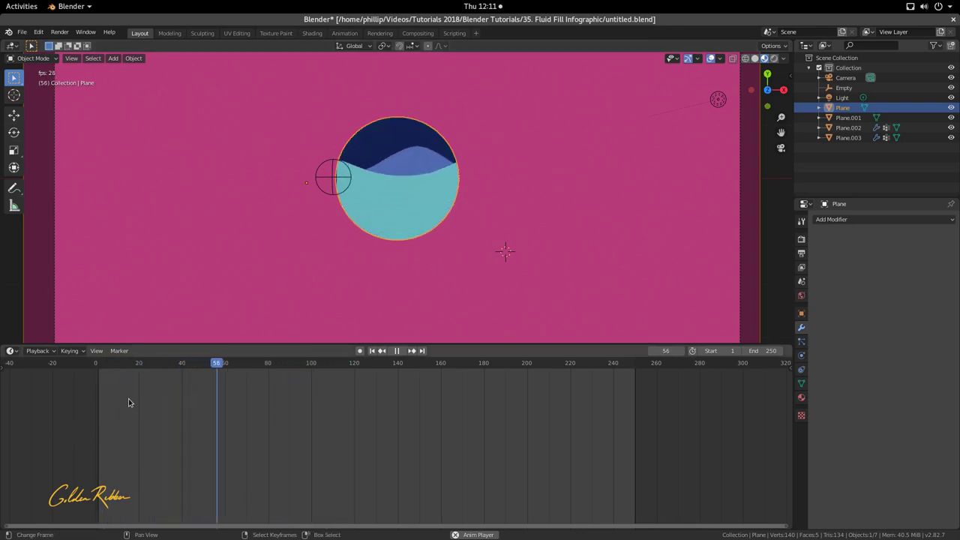
{"action": "left_click", "coordinate": [147, 429]}
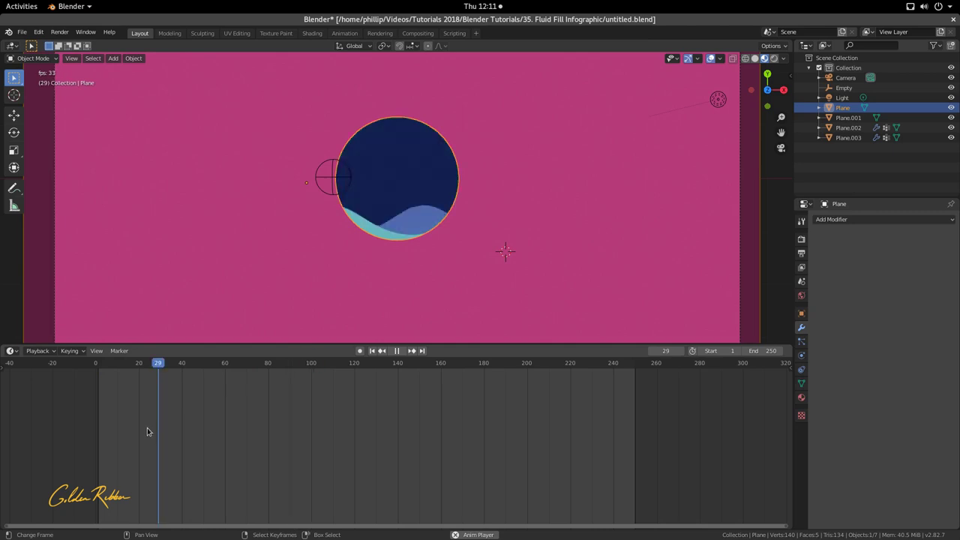
{"action": "left_click", "coordinate": [77, 420]}
{"action": "key", "text": "space"}
{"action": "key", "text": "space"}
{"action": "key", "text": "space"}
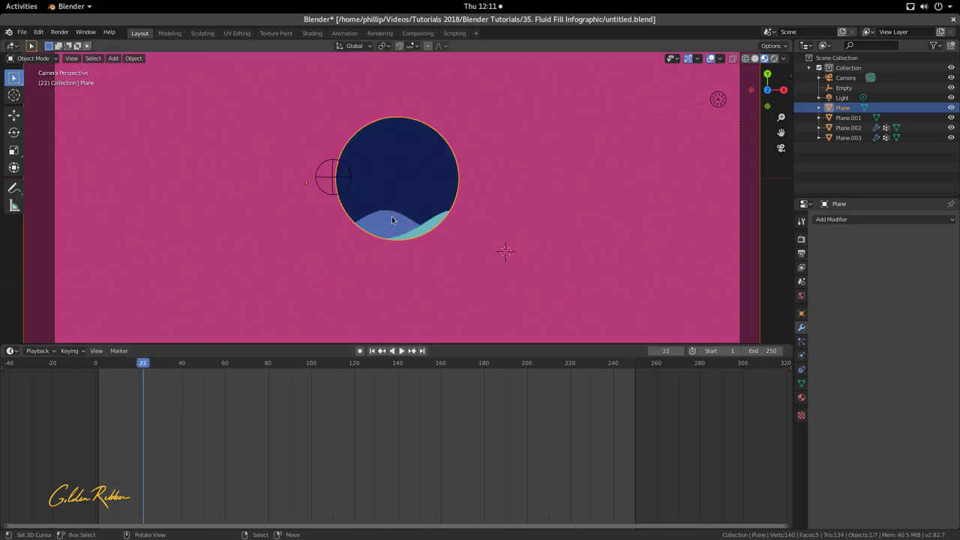
Step: Clear the Empty as start position object in Plane.003's Wave modifier and replay the fill from the start
{"action": "left_click", "coordinate": [402, 216]}
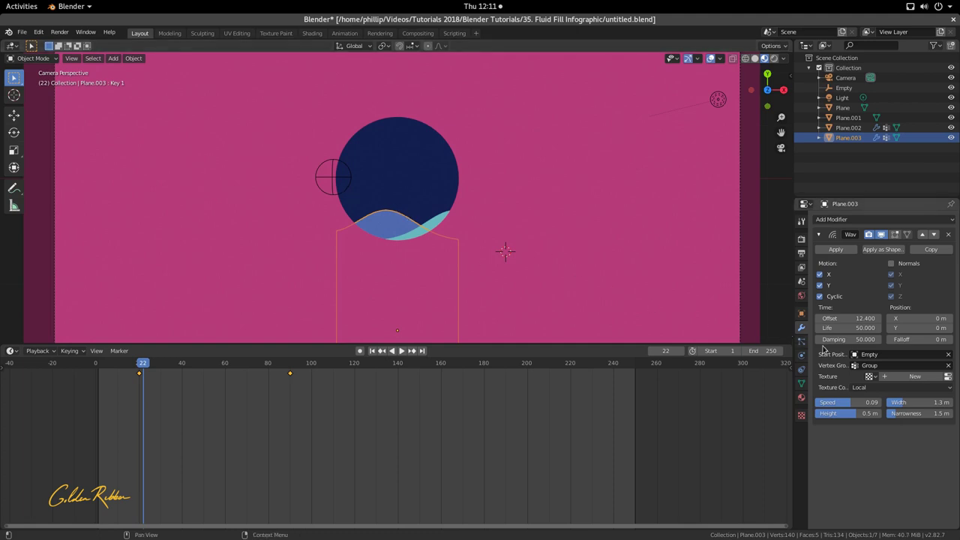
{"action": "left_click", "coordinate": [949, 355]}
{"action": "left_click_drag", "start_coordinate": [150, 420], "coordinate": [75, 435]}
{"action": "key", "text": "space"}
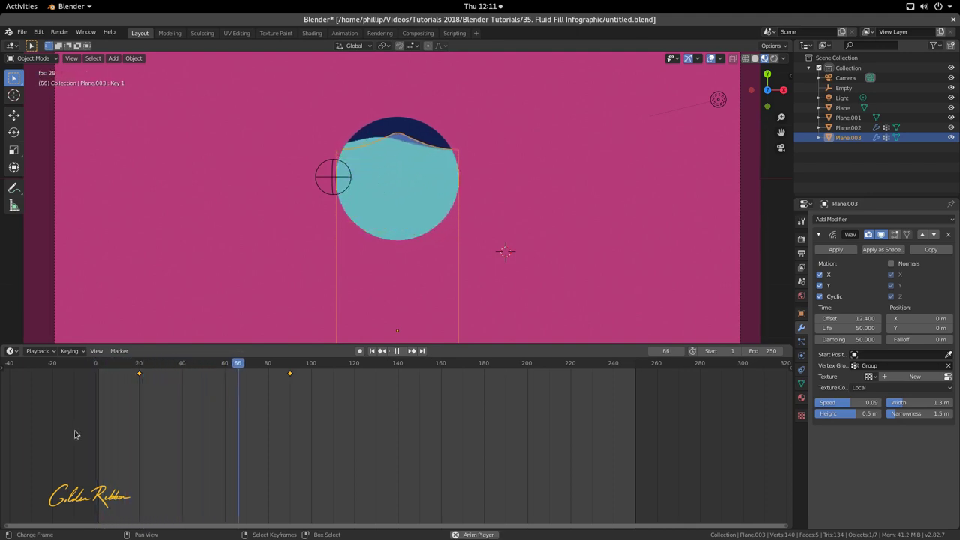
{"action": "left_click", "coordinate": [517, 310]}
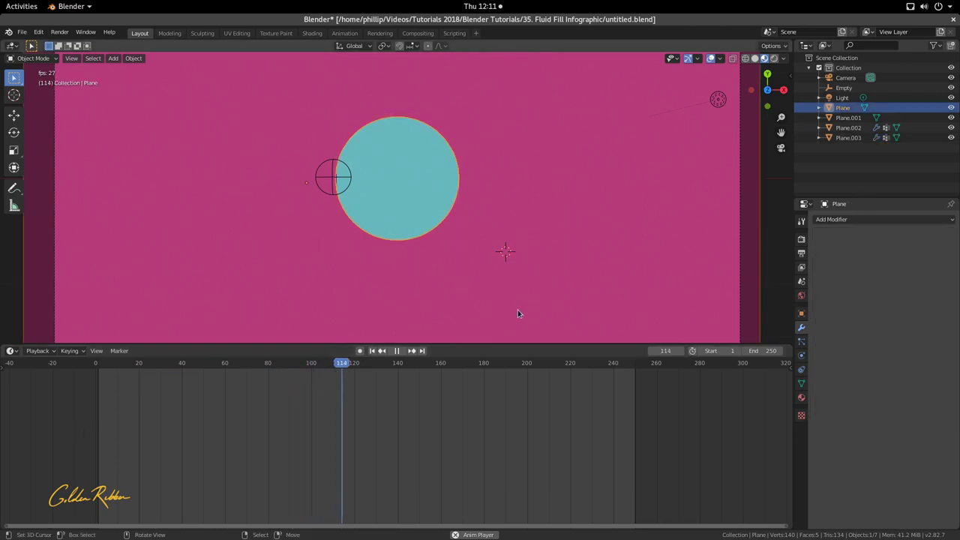
{"action": "key", "text": "shift+Left"}
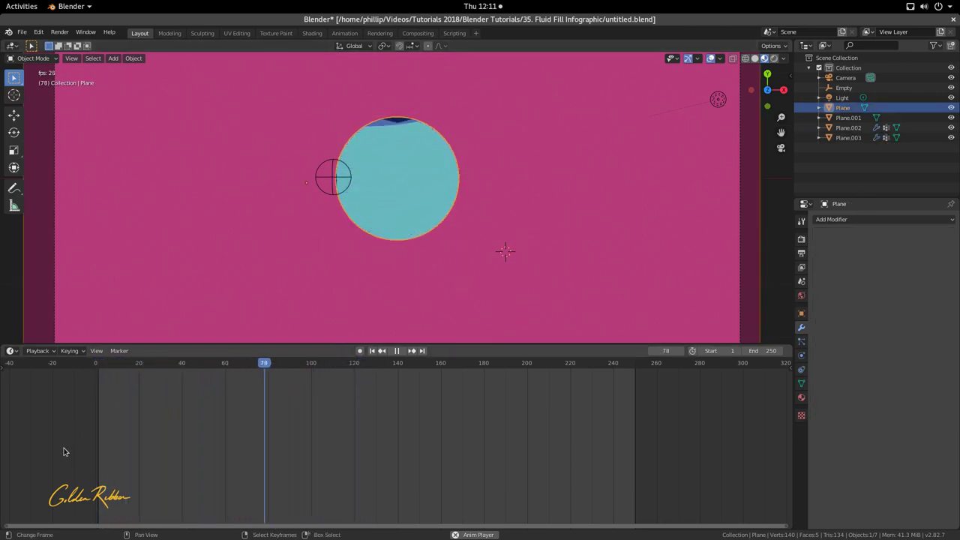
Step: Replay the fill several times from the start to examine the waves, and stop with the playhead at frame 0
{"action": "key", "text": "shift+Left"}
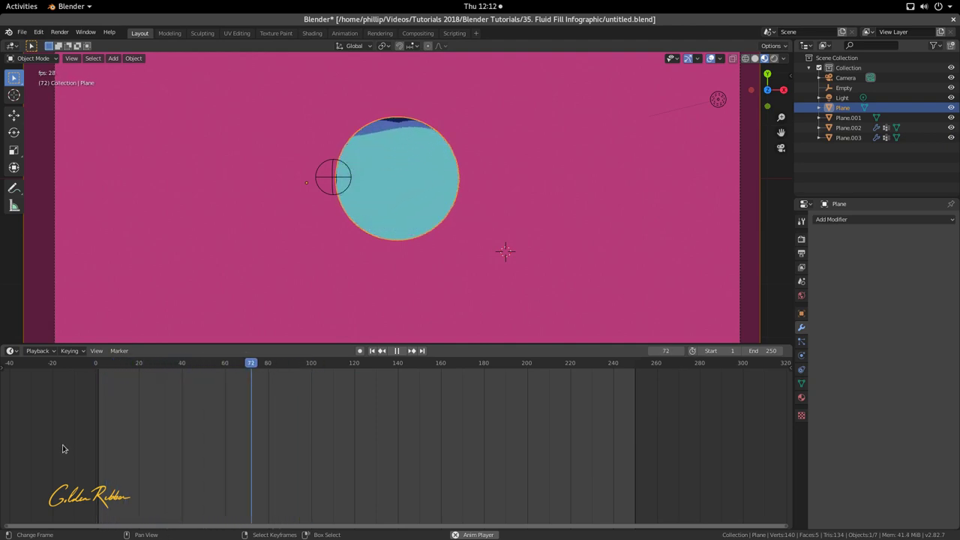
{"action": "key", "text": "shift+Left"}
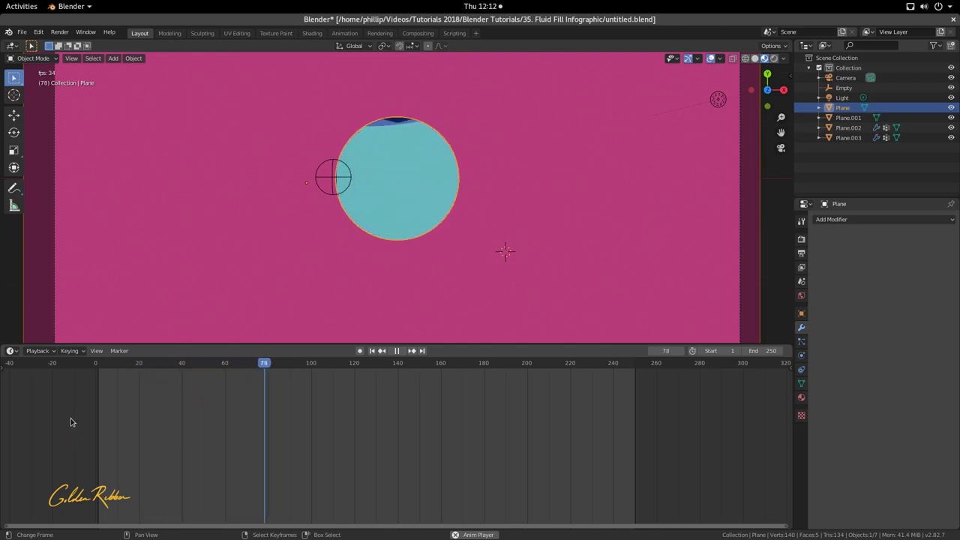
{"action": "key", "text": "shift+Left"}
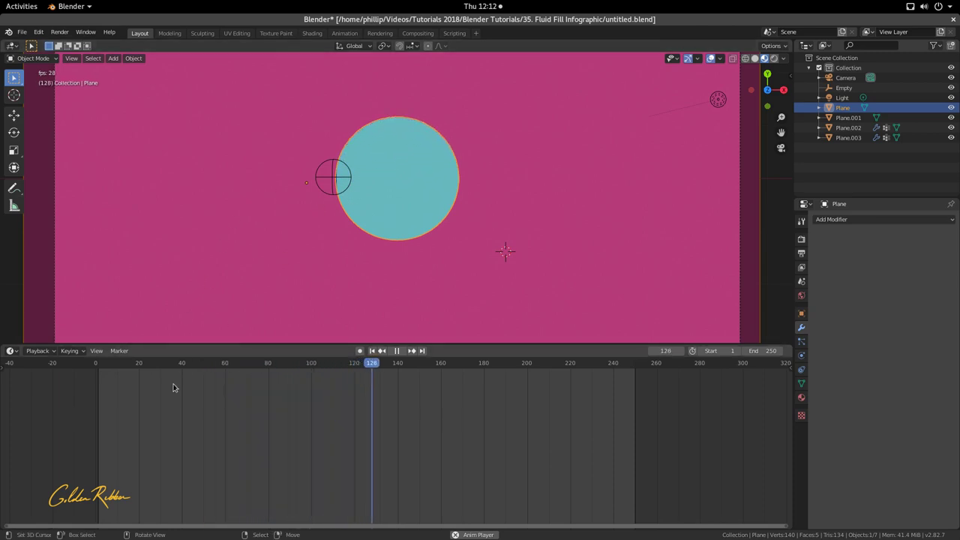
{"action": "left_click", "coordinate": [97, 431]}
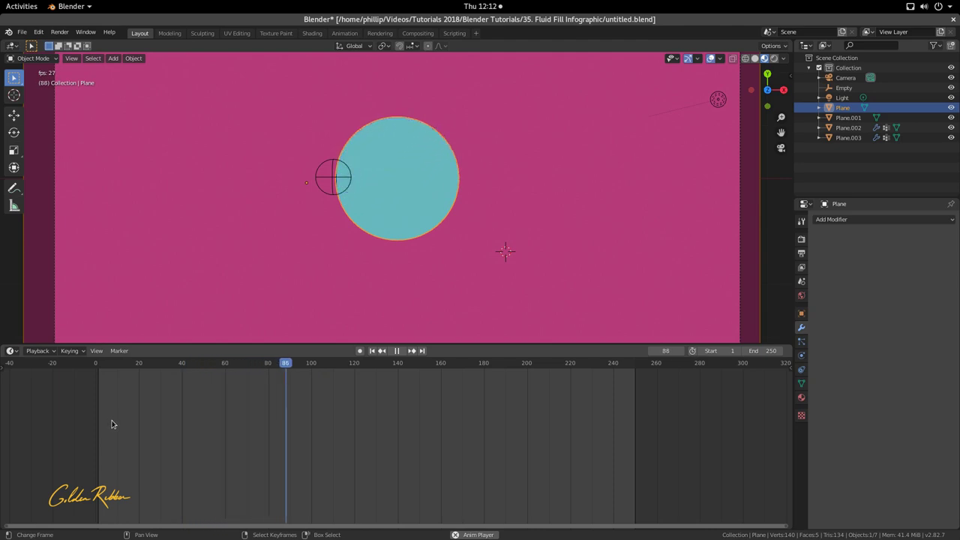
{"action": "left_click", "coordinate": [111, 421]}
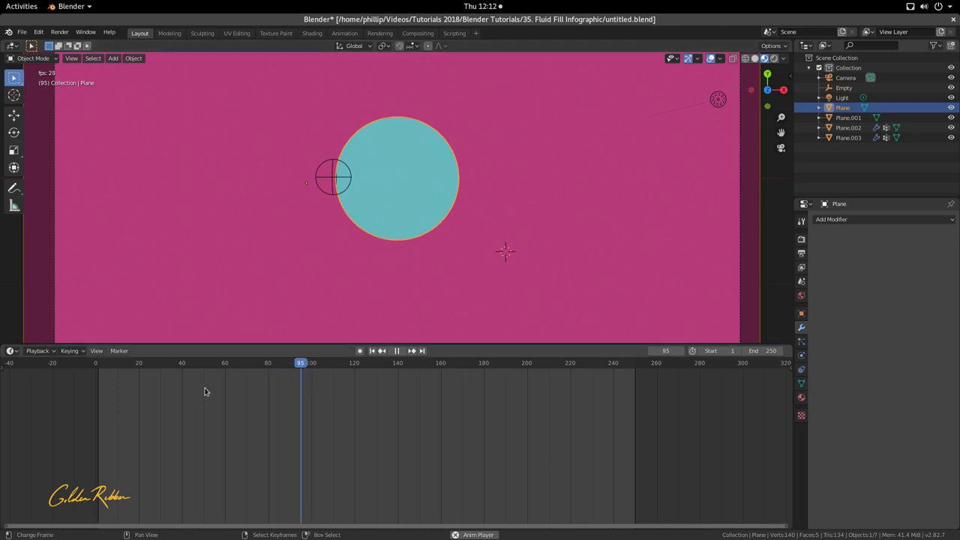
{"action": "left_click", "coordinate": [100, 408]}
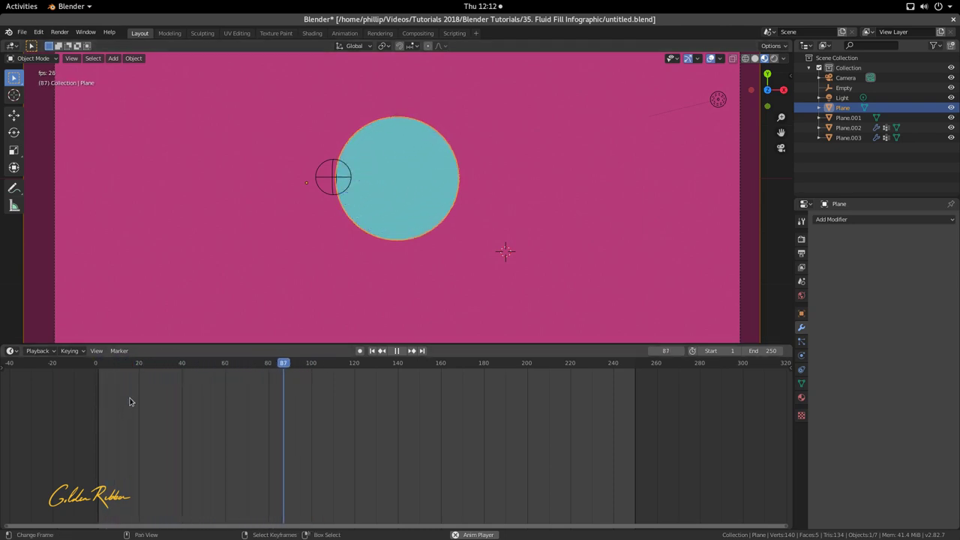
{"action": "left_click", "coordinate": [134, 402]}
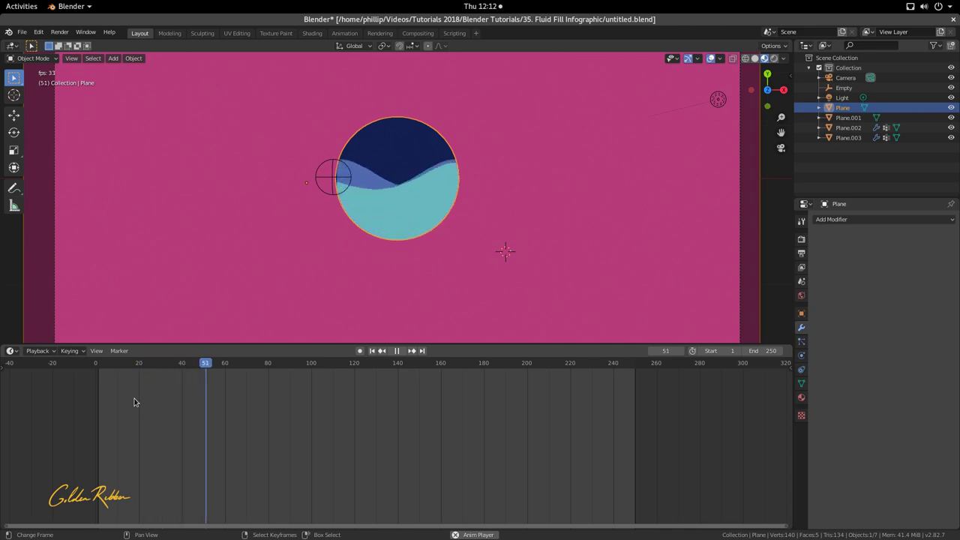
{"action": "left_click_drag", "start_coordinate": [234, 417], "coordinate": [22, 444]}
{"action": "key", "text": "space"}
Step: Select Plane.002, display its shape keys, and open Key 1 for mesh editing in wireframe shading
{"action": "scroll", "coordinate": [371, 223], "scroll_direction": "up", "scroll_amount": 3}
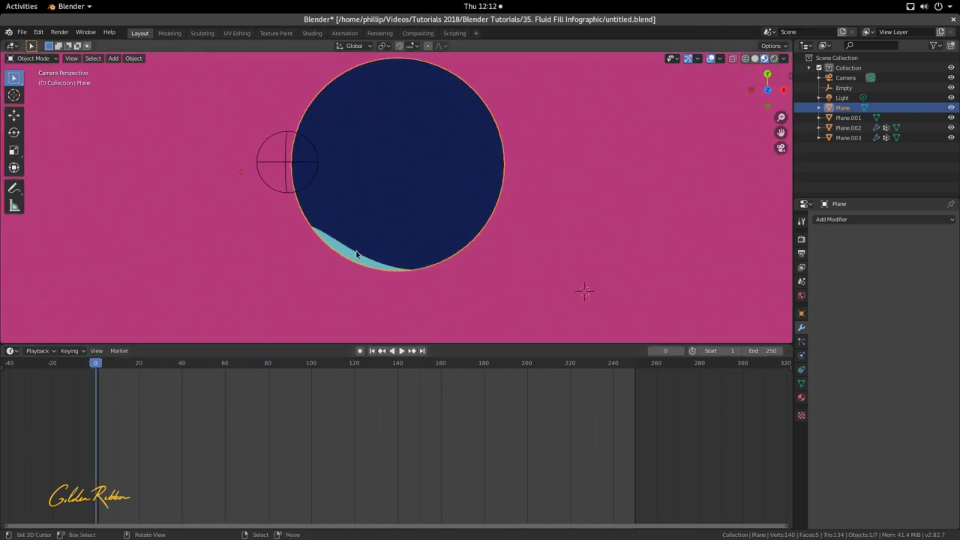
{"action": "left_click", "coordinate": [356, 251]}
{"action": "scroll", "coordinate": [342, 240], "scroll_direction": "down", "scroll_amount": 3}
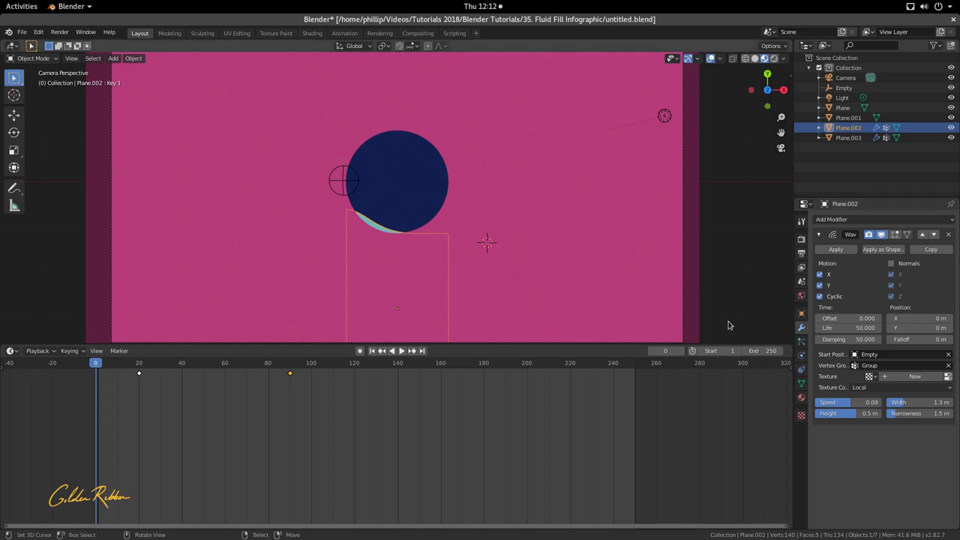
{"action": "left_click", "coordinate": [801, 383]}
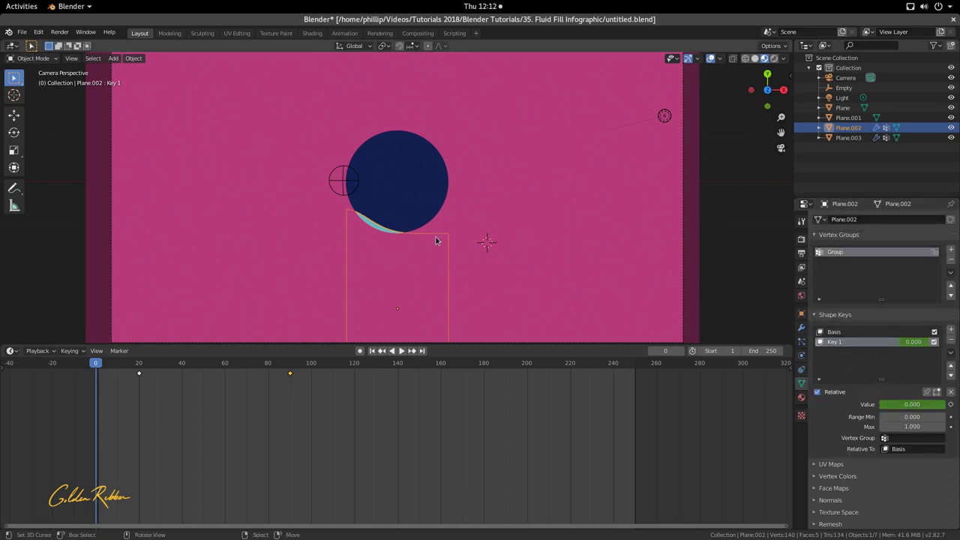
{"action": "key", "text": "Tab"}
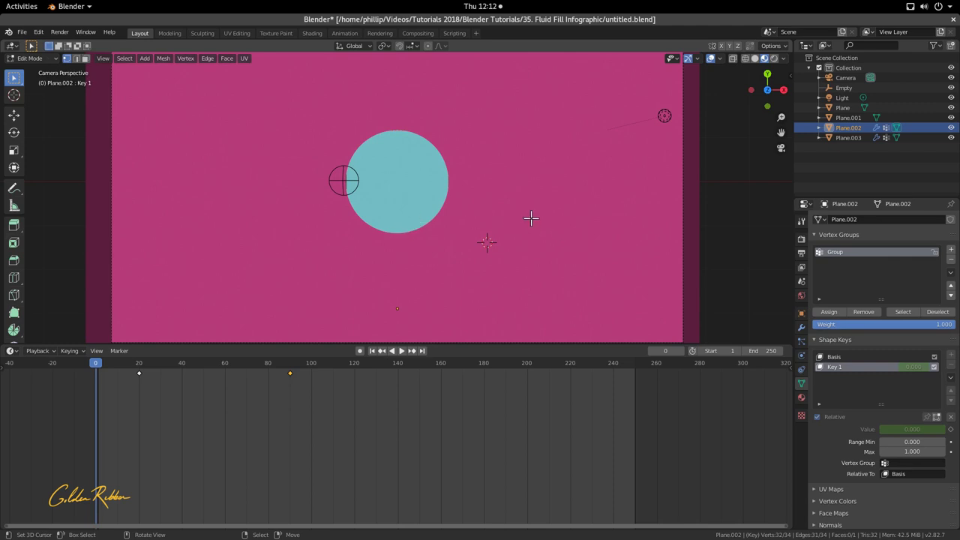
{"action": "key", "text": "z"}
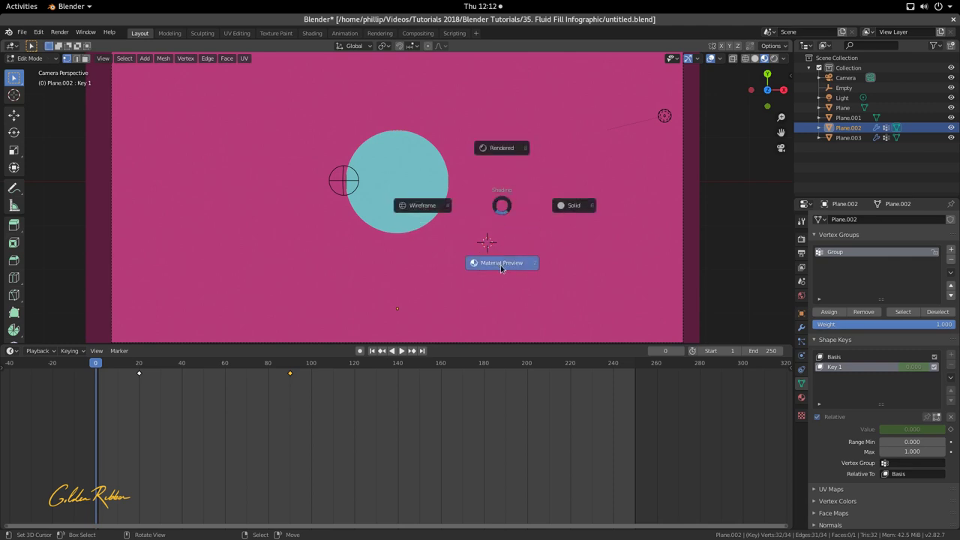
{"action": "left_click", "coordinate": [437, 208]}
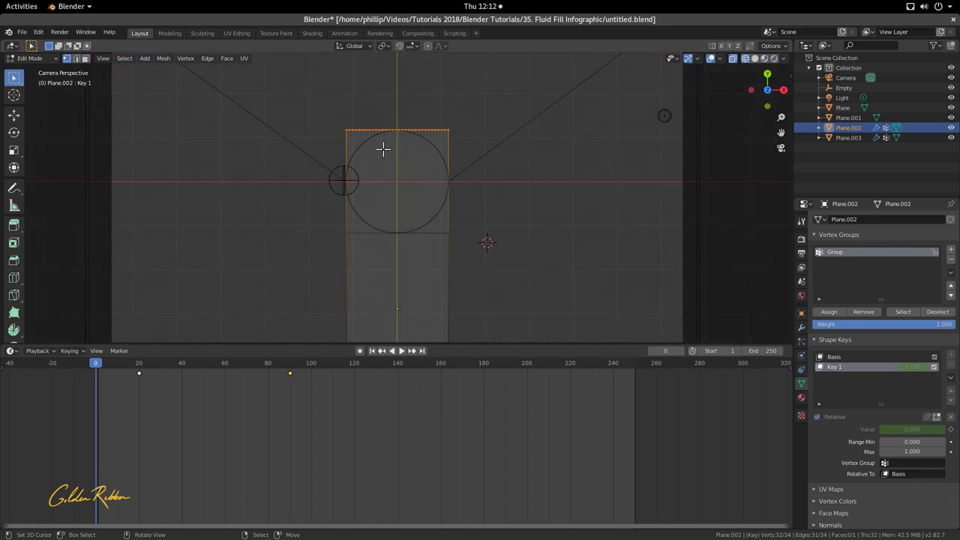
Step: Select the top edge vertices of Plane.002 in Key 1 and move them up along Y to slightly above the circle
{"action": "scroll", "coordinate": [384, 149], "scroll_direction": "up", "scroll_amount": 2}
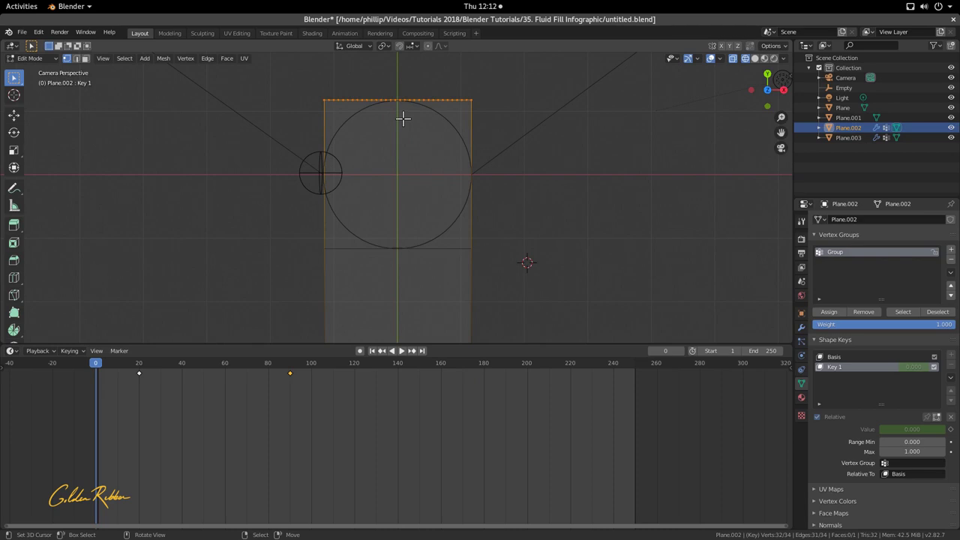
{"action": "key", "text": "g"}
{"action": "key", "text": "y"}
{"action": "key", "text": "Return"}
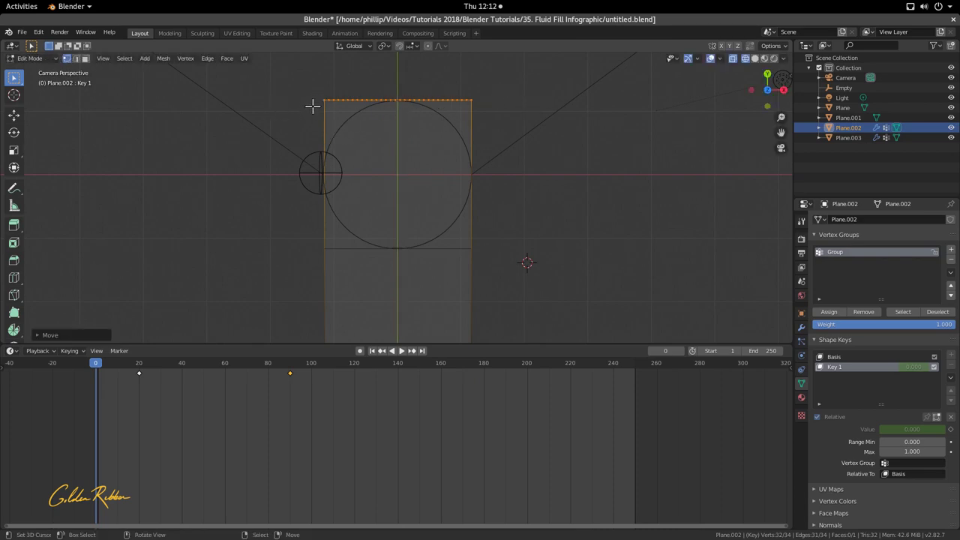
{"action": "key", "text": "b"}
{"action": "left_click_drag", "start_coordinate": [283, 81], "coordinate": [537, 120]}
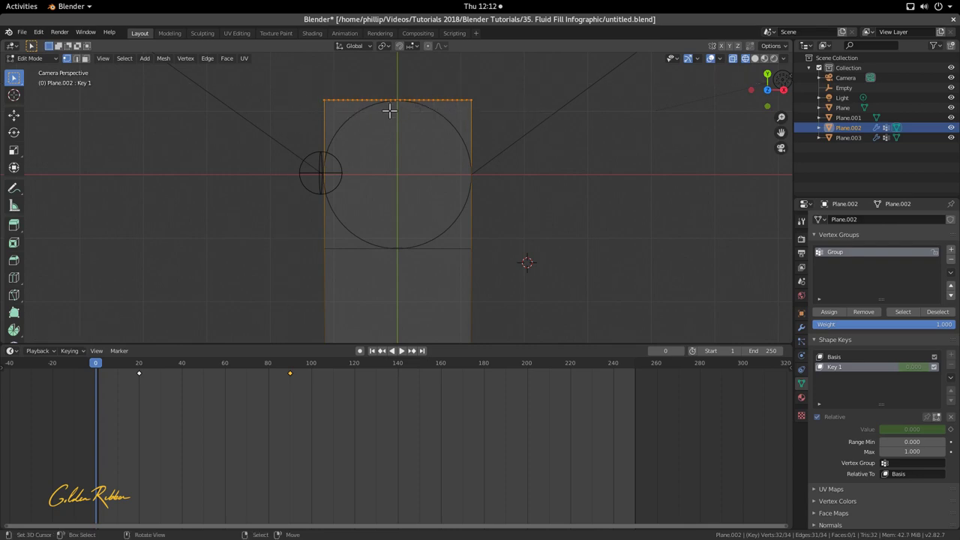
{"action": "key", "text": "g"}
{"action": "key", "text": "y"}
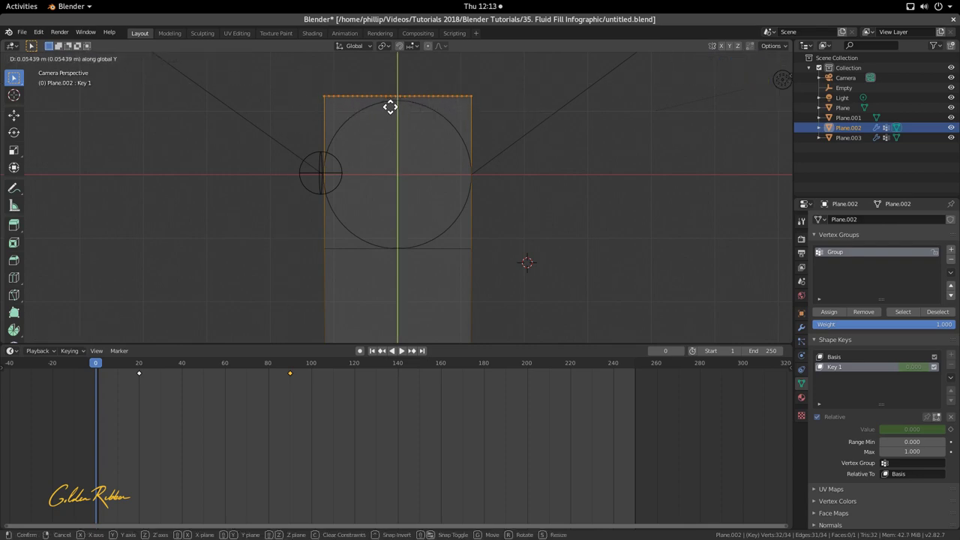
{"action": "left_click", "coordinate": [391, 99]}
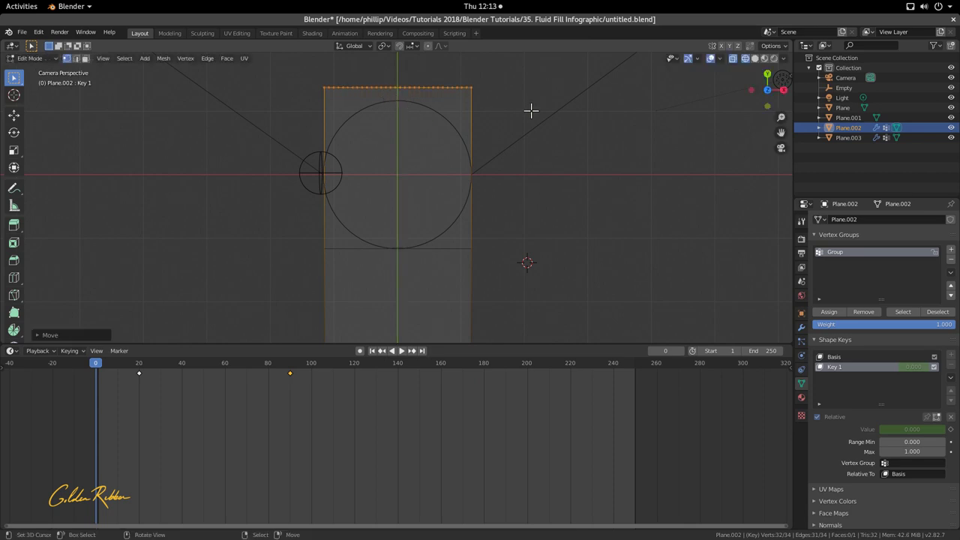
Step: Raise Plane.002's top edge about 0.22 m more along Y, lower it back to just above the circle, and finish mesh editing
{"action": "key", "text": "g"}
{"action": "key", "text": "y"}
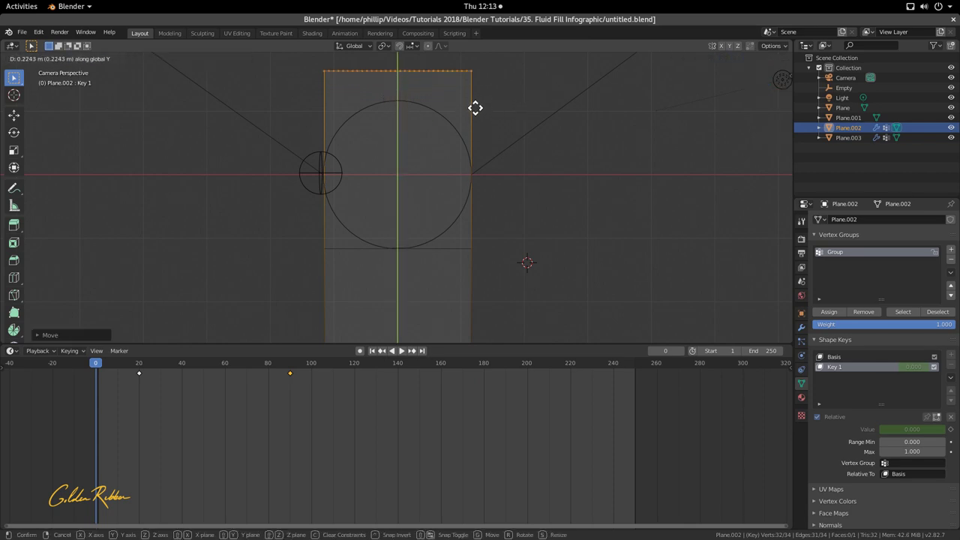
{"action": "left_click", "coordinate": [474, 109]}
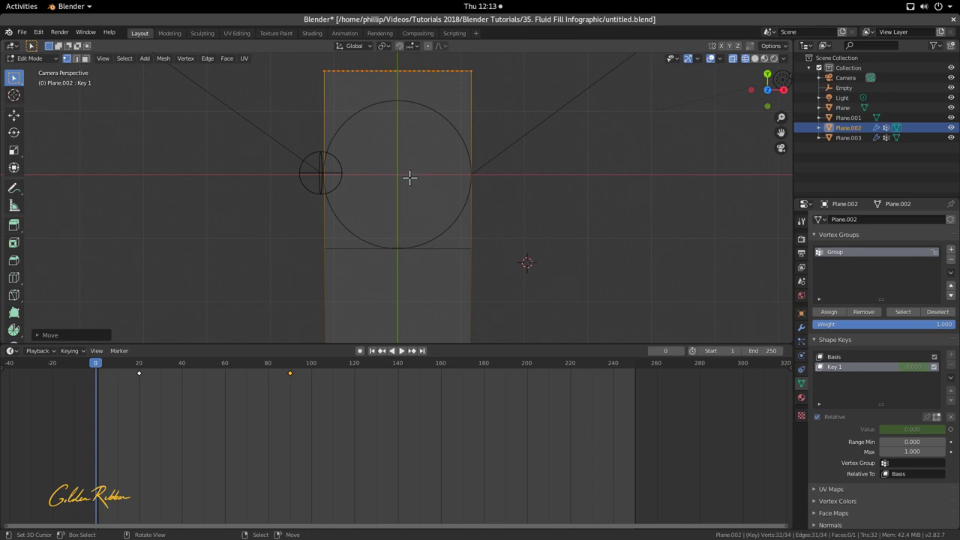
{"action": "key", "text": "g"}
{"action": "key", "text": "y"}
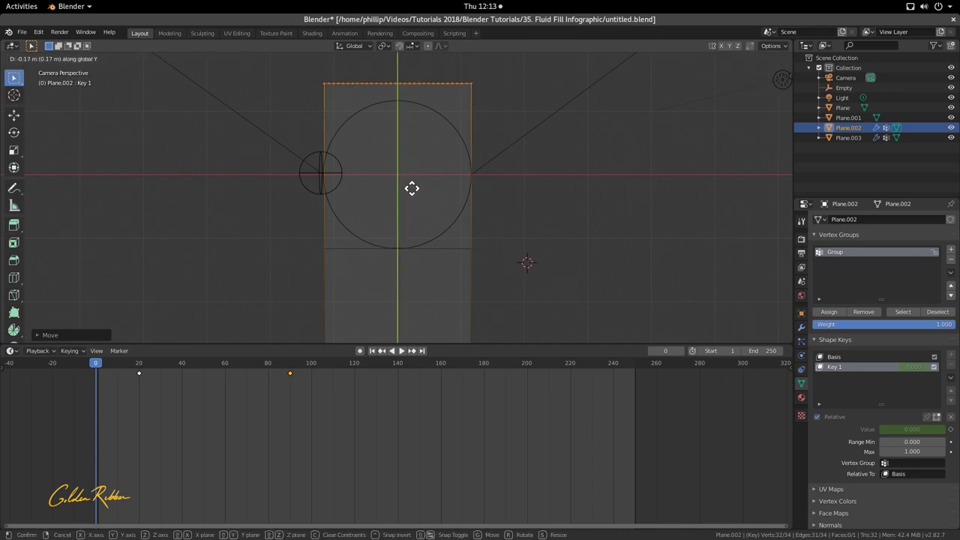
{"action": "left_click", "coordinate": [414, 192]}
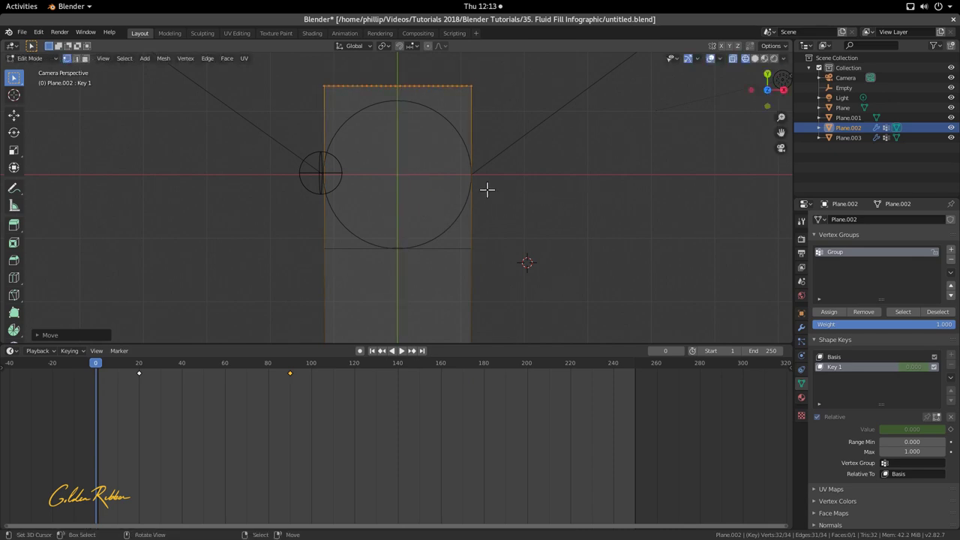
{"action": "key", "text": "Tab"}
Step: Raise the top edge of Plane.003 in Key 1 along Y to slightly above the circle
{"action": "left_click", "coordinate": [340, 255]}
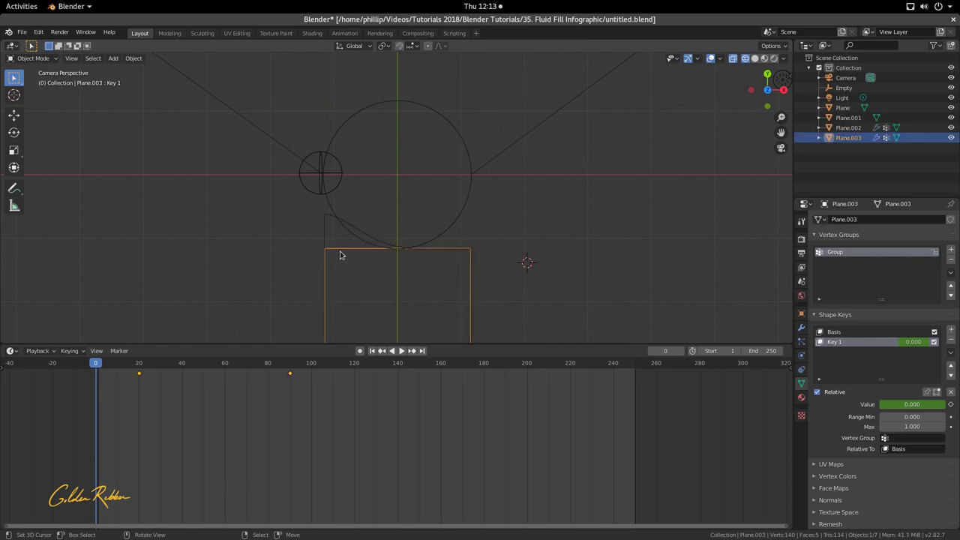
{"action": "key", "text": "Tab"}
{"action": "key", "text": "g"}
{"action": "key", "text": "y"}
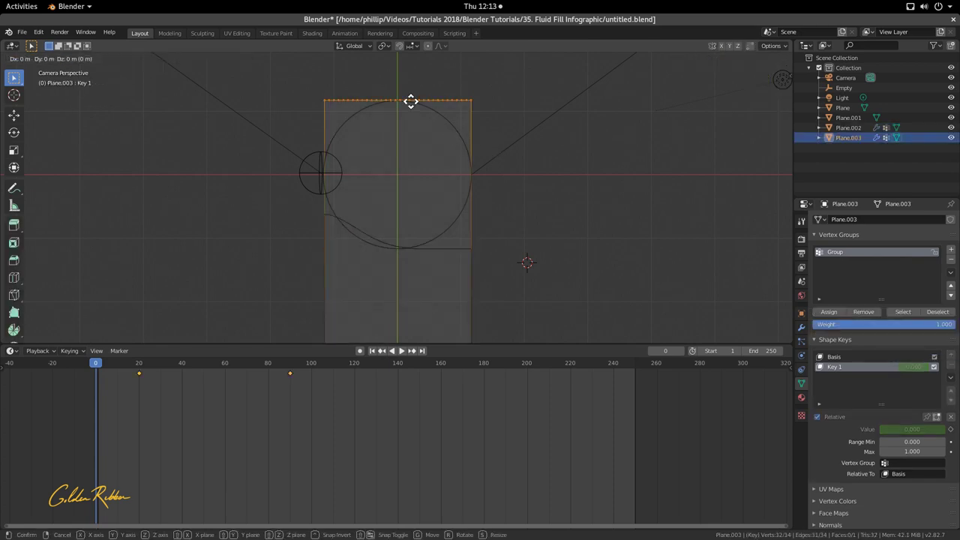
{"action": "left_click", "coordinate": [414, 92]}
{"action": "key", "text": "Tab"}
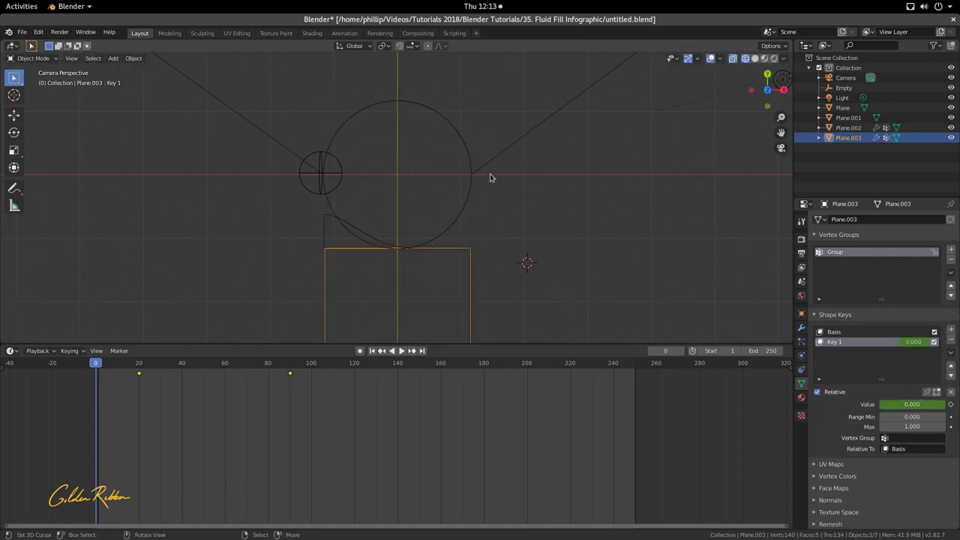
Step: Select Plane.002 together with Plane.003 and move both down along Y so their flat top edges sit slightly below the circle
{"action": "left_click", "coordinate": [321, 232]}
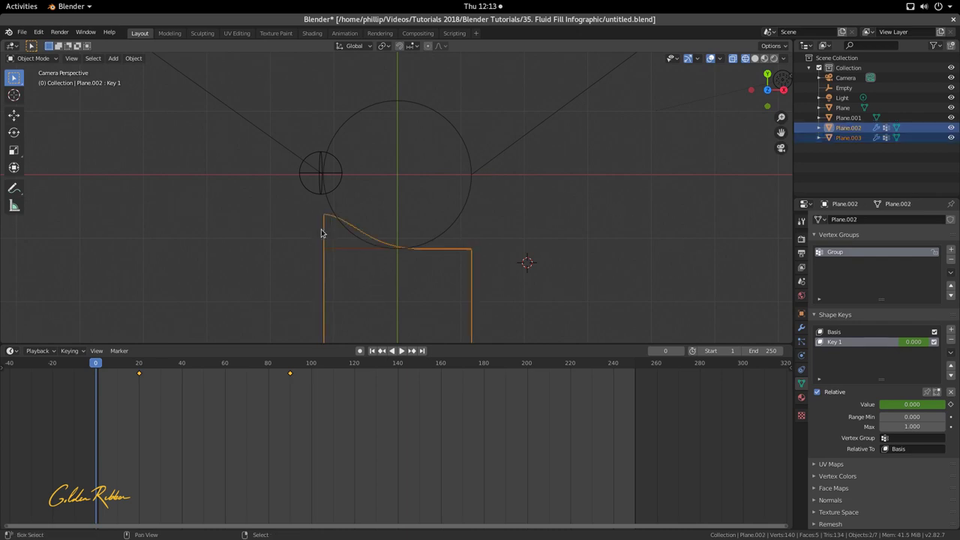
{"action": "key", "text": "g"}
{"action": "key", "text": "y"}
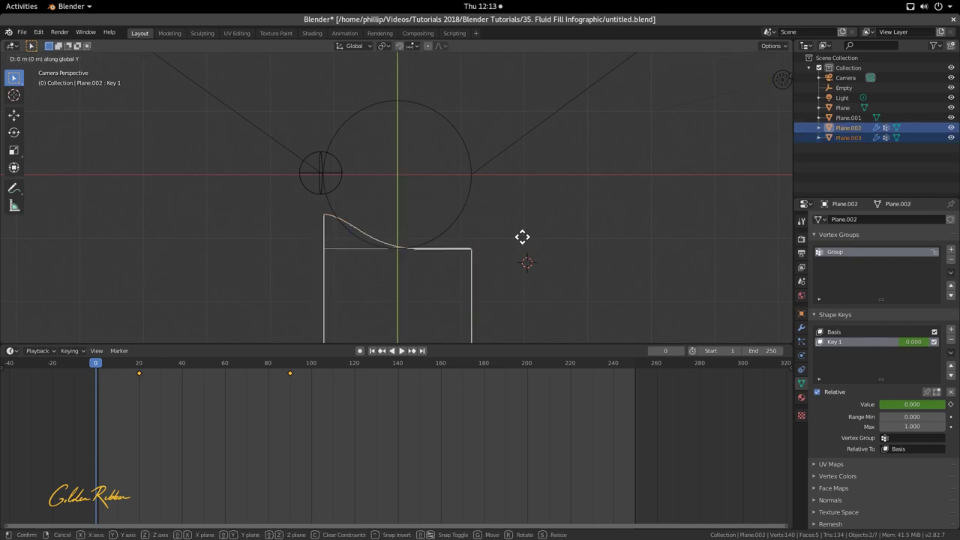
{"action": "left_click", "coordinate": [522, 250]}
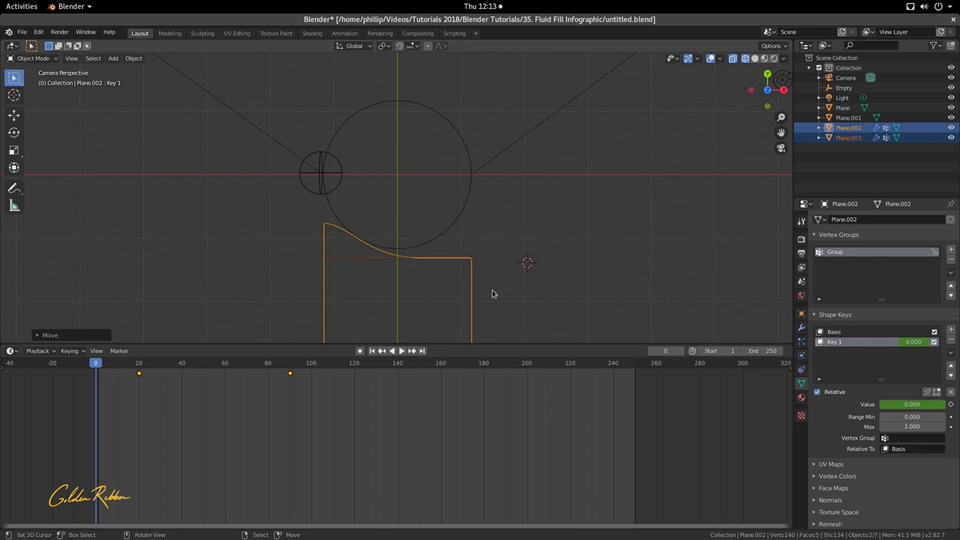
Step: Play the fill animation in wireframe from the start to check both waves' travel, stopping at frame 77
{"action": "key", "text": "space"}
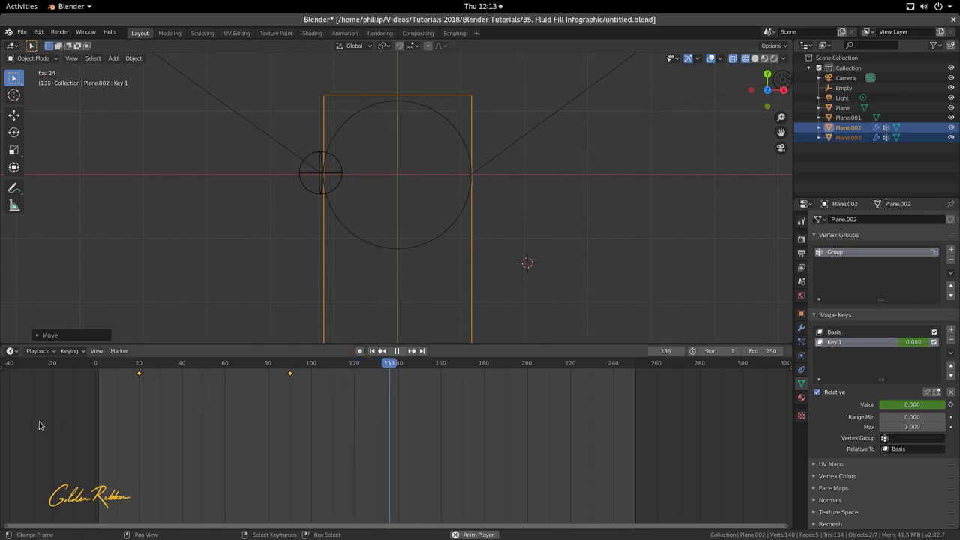
{"action": "key", "text": "shift+Left"}
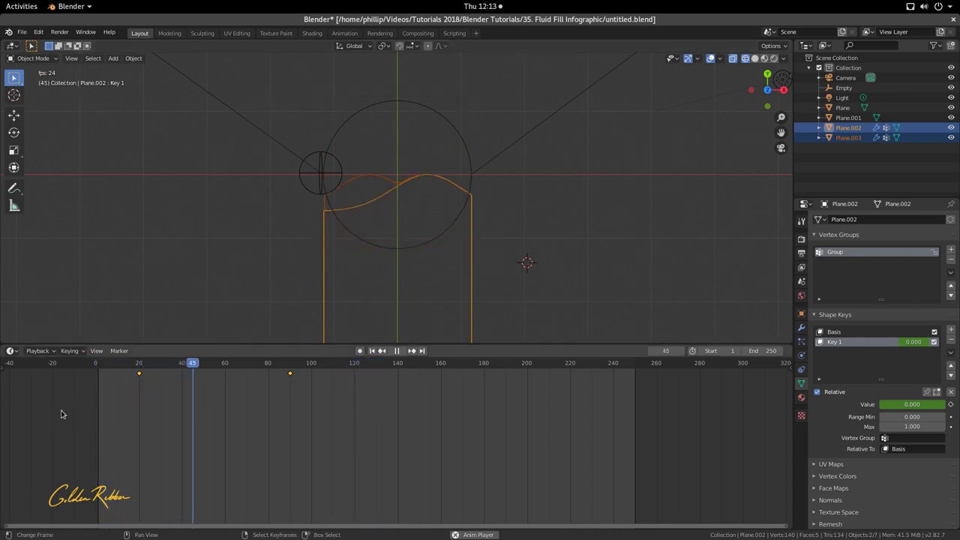
{"action": "key", "text": "shift+Left"}
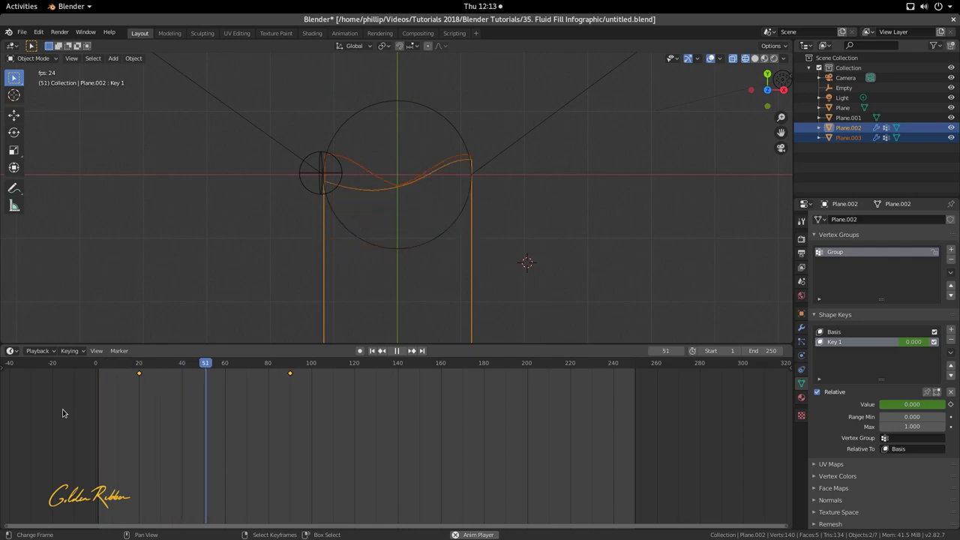
{"action": "key", "text": "space"}
Step: Switch the viewport to material preview shading, replay the fill from the start, and select the pink background plane
{"action": "left_click", "coordinate": [755, 59]}
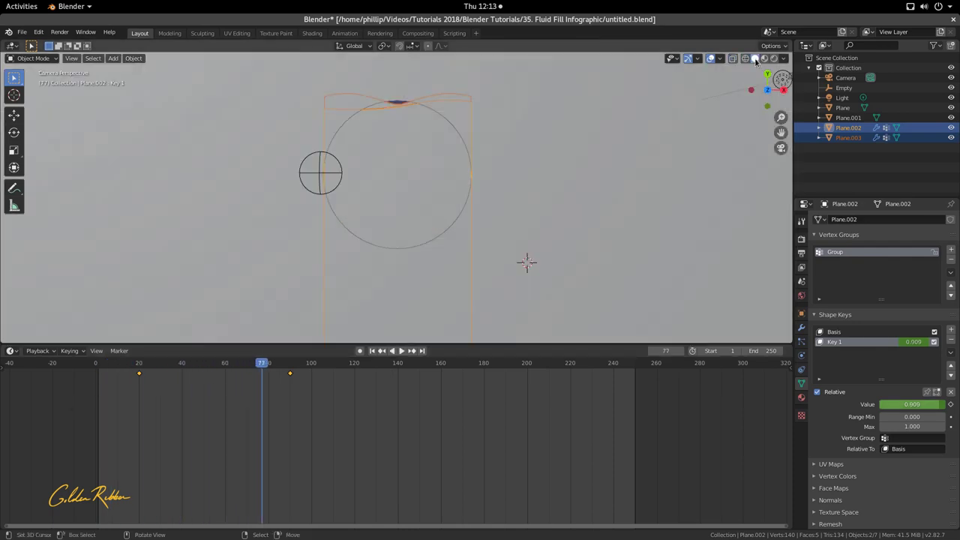
{"action": "left_click", "coordinate": [764, 60]}
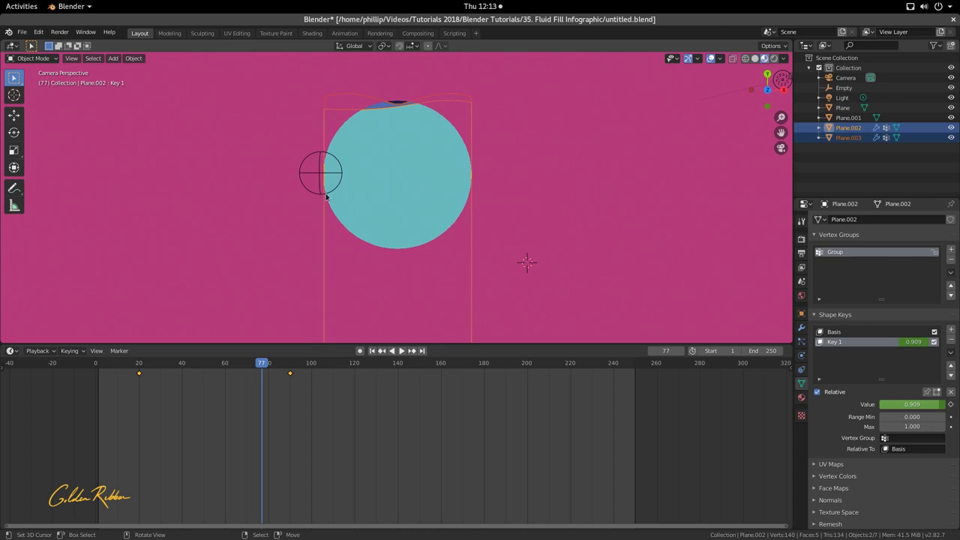
{"action": "key", "text": "shift+Left"}
{"action": "key", "text": "space"}
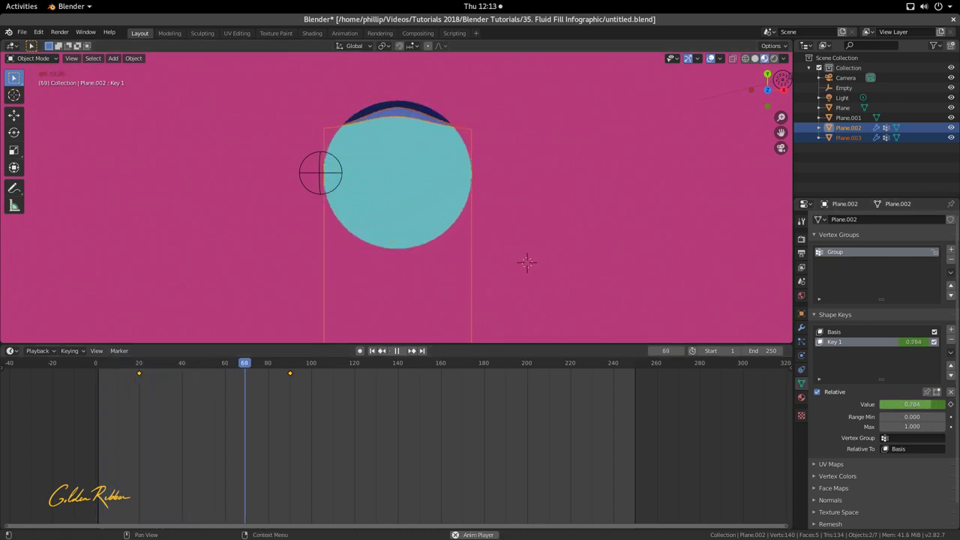
{"action": "left_click", "coordinate": [581, 216]}
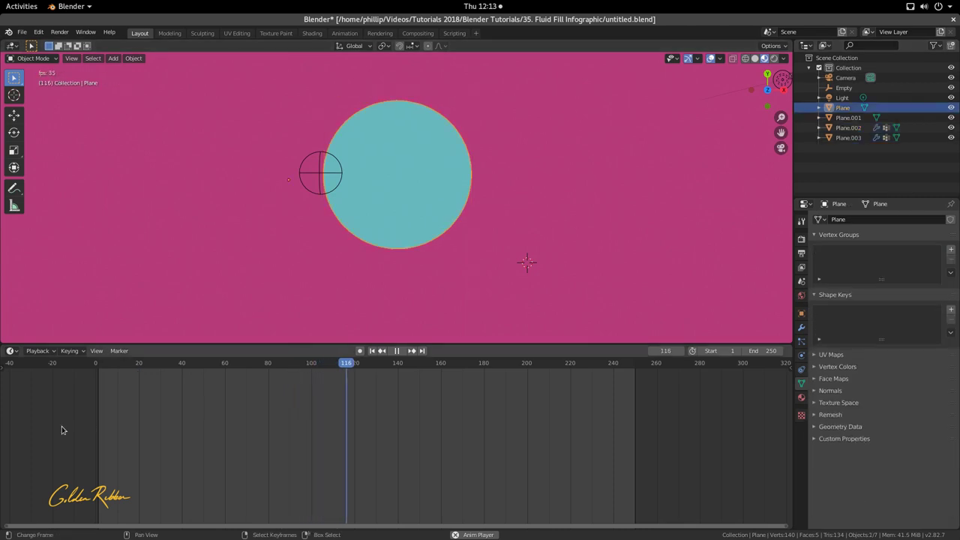
Step: Stop playback, go to frame 49, and set the Wave modifier height of Plane.002 to 0.3 m
{"action": "key", "text": "shift+Left"}
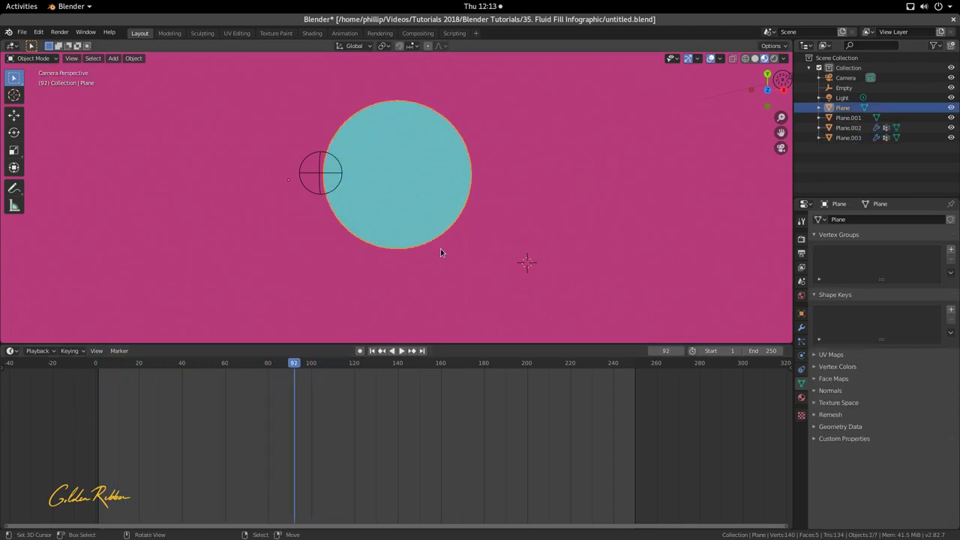
{"action": "left_click_drag", "start_coordinate": [277, 421], "coordinate": [201, 409]}
{"action": "left_click", "coordinate": [378, 203]}
{"action": "left_click", "coordinate": [377, 206]}
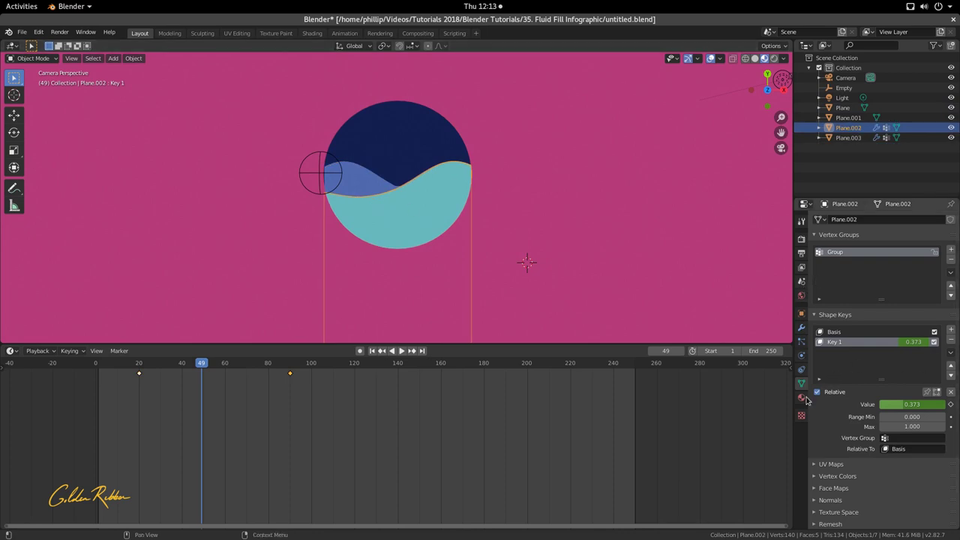
{"action": "left_click", "coordinate": [801, 328]}
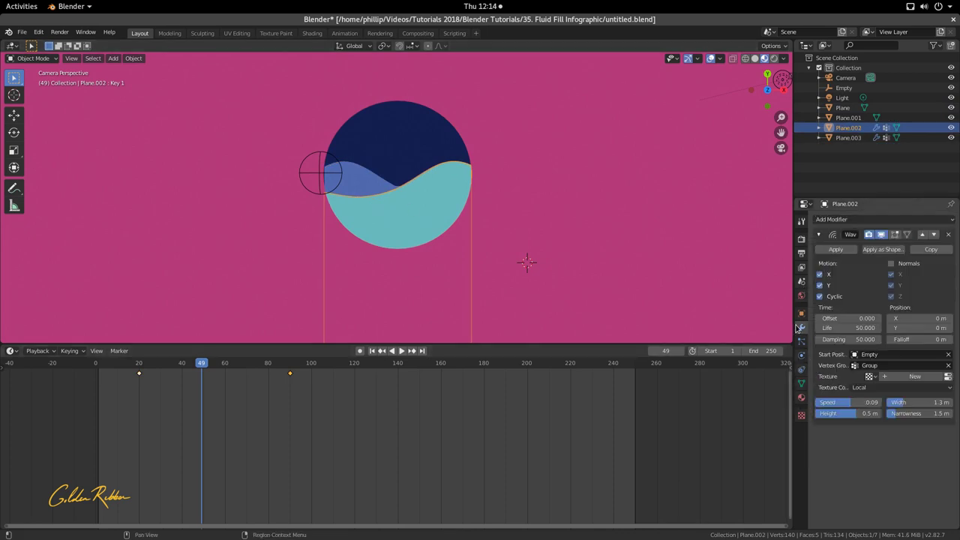
{"action": "left_click", "coordinate": [856, 417]}
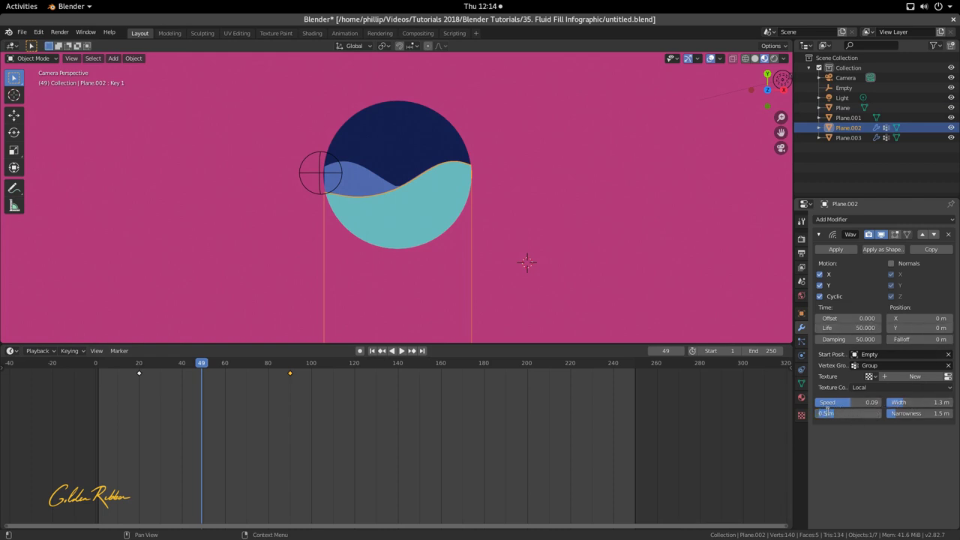
{"action": "left_click", "coordinate": [826, 412]}
{"action": "key", "text": "Return"}
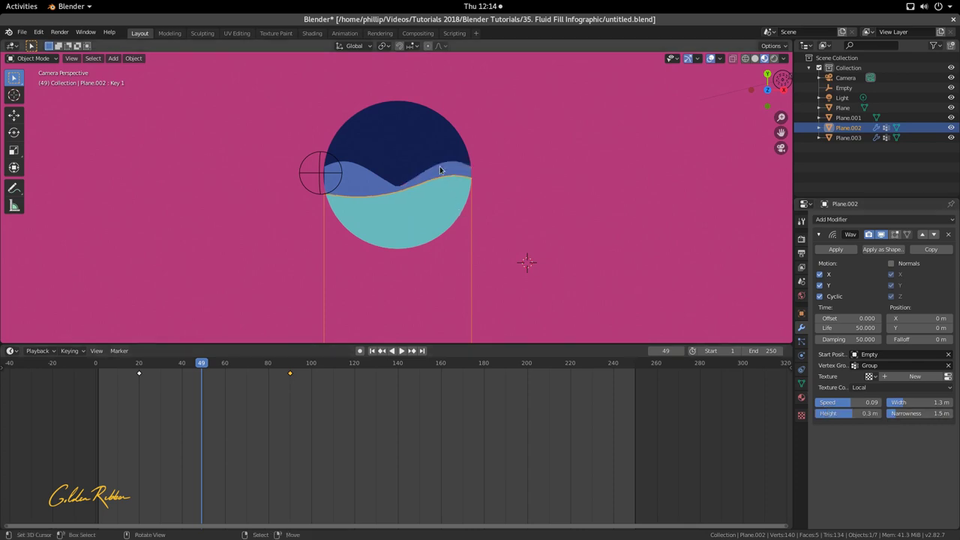
Step: Set the Wave modifier height of Plane.003 to 0.3 m
{"action": "key", "text": "ctrl+z"}
{"action": "key", "text": "ctrl+z"}
{"action": "left_click", "coordinate": [825, 414]}
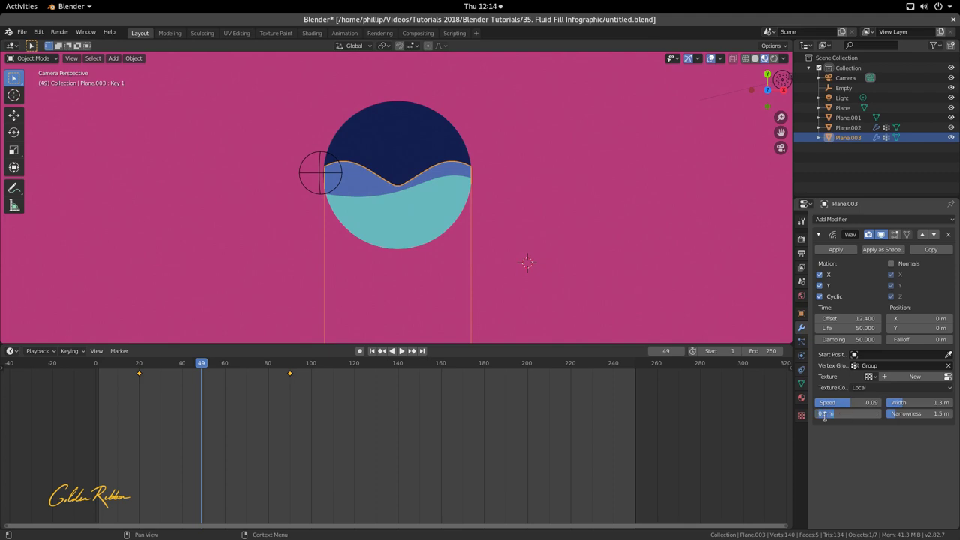
{"action": "left_click", "coordinate": [825, 413]}
{"action": "key", "text": "Return"}
Step: Replay the fill from the start with the background plane selected to check the lower waves, and return to frame 0
{"action": "key", "text": "space"}
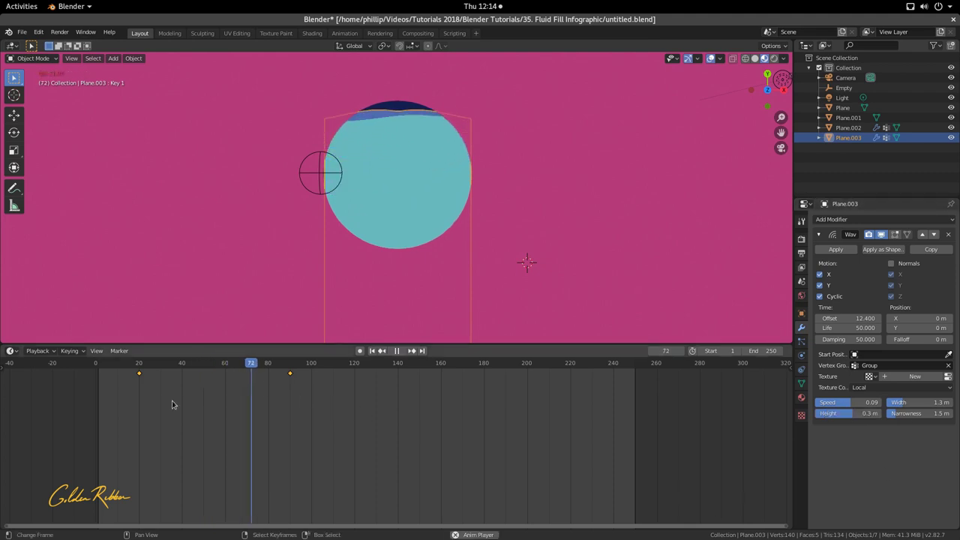
{"action": "left_click", "coordinate": [109, 394]}
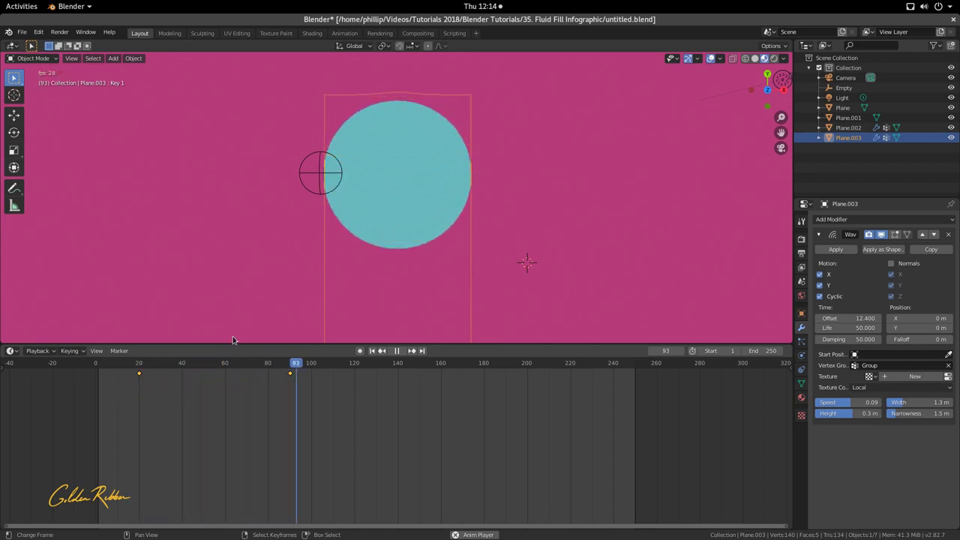
{"action": "left_click", "coordinate": [360, 217]}
{"action": "left_click", "coordinate": [77, 419]}
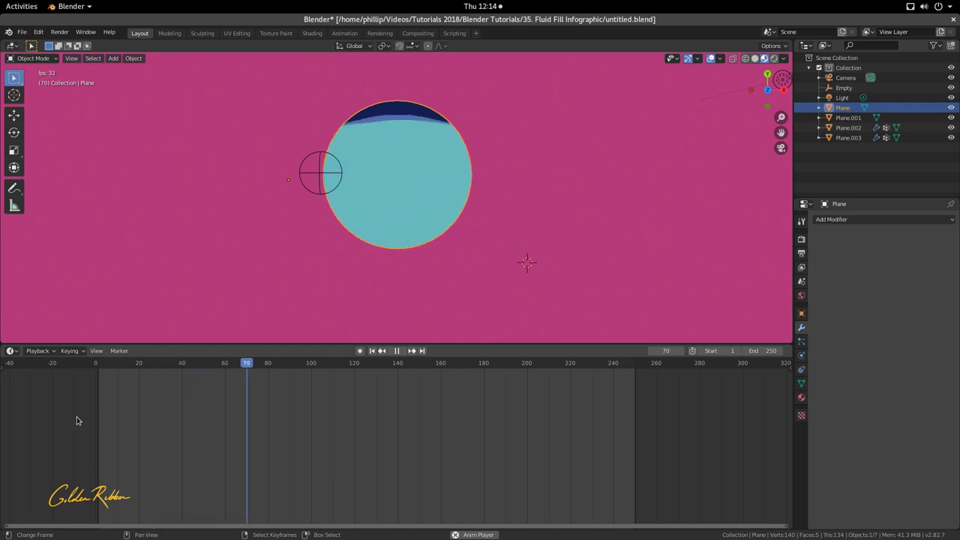
{"action": "key", "text": "space"}
{"action": "left_click", "coordinate": [198, 414]}
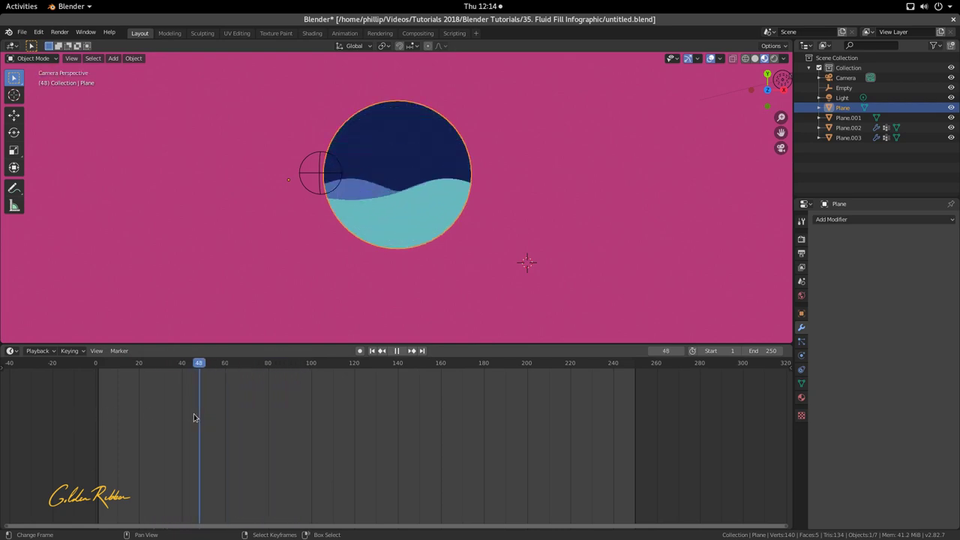
{"action": "left_click_drag", "start_coordinate": [194, 417], "coordinate": [95, 409]}
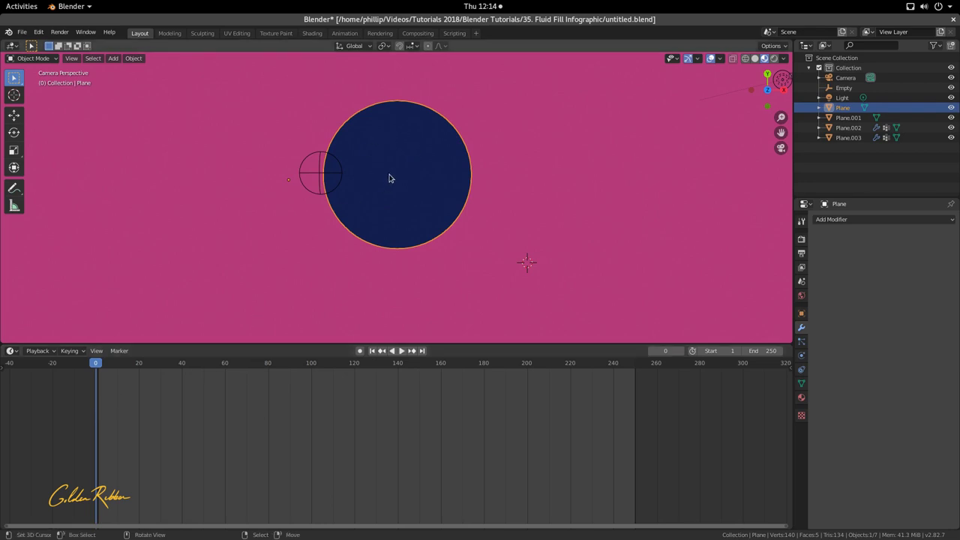
Step: Add a text object and move it over the dark blue circle
{"action": "key", "text": "shift+a"}
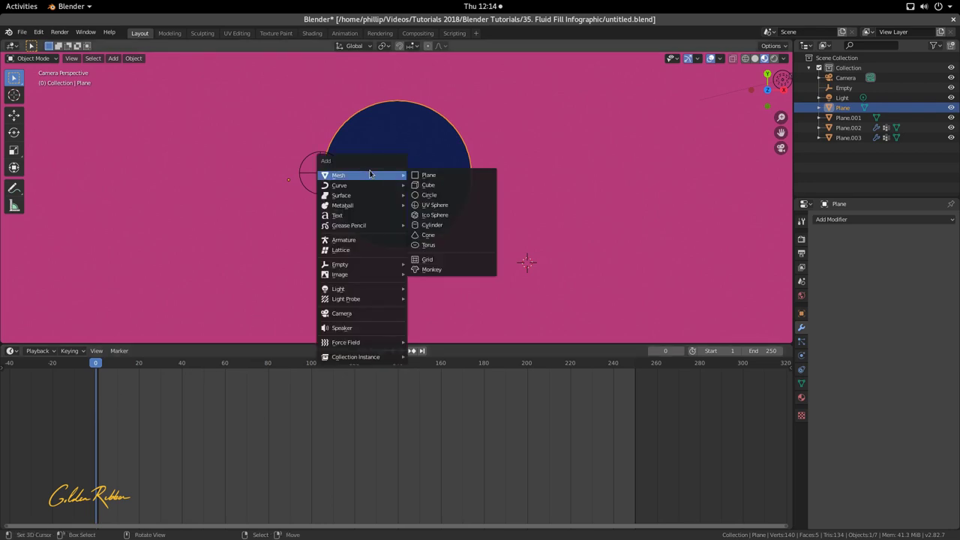
{"action": "left_click", "coordinate": [377, 215]}
{"action": "key", "text": "g"}
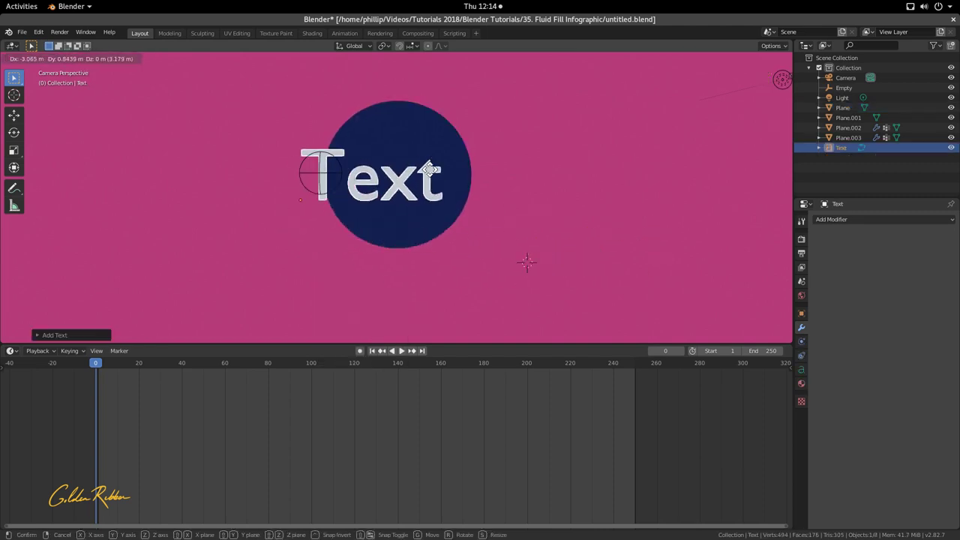
{"action": "left_click", "coordinate": [480, 171]}
Step: Replace the text object's content with 0 and move it along X to the middle of the circle
{"action": "key", "text": "Tab"}
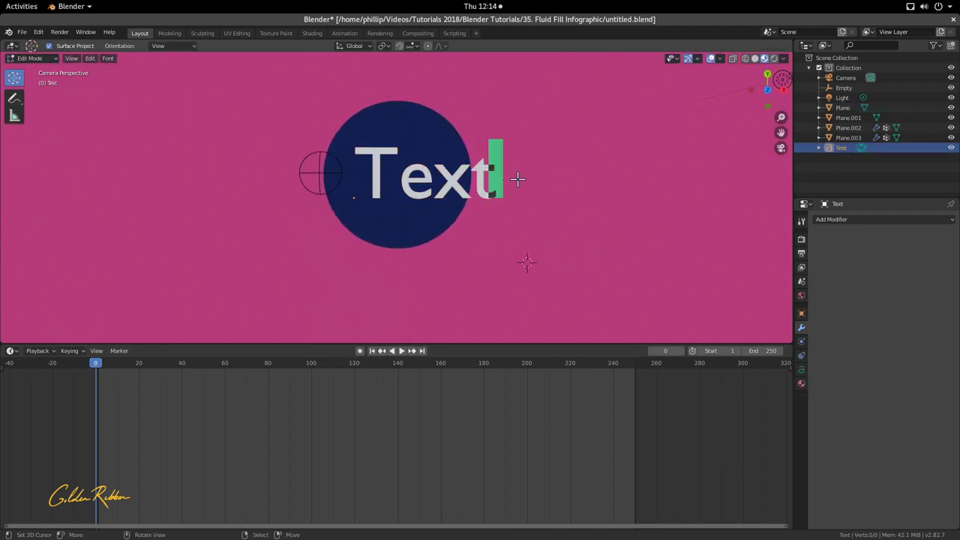
{"action": "key", "text": "ctrl+a"}
{"action": "key", "text": "BackSpace"}
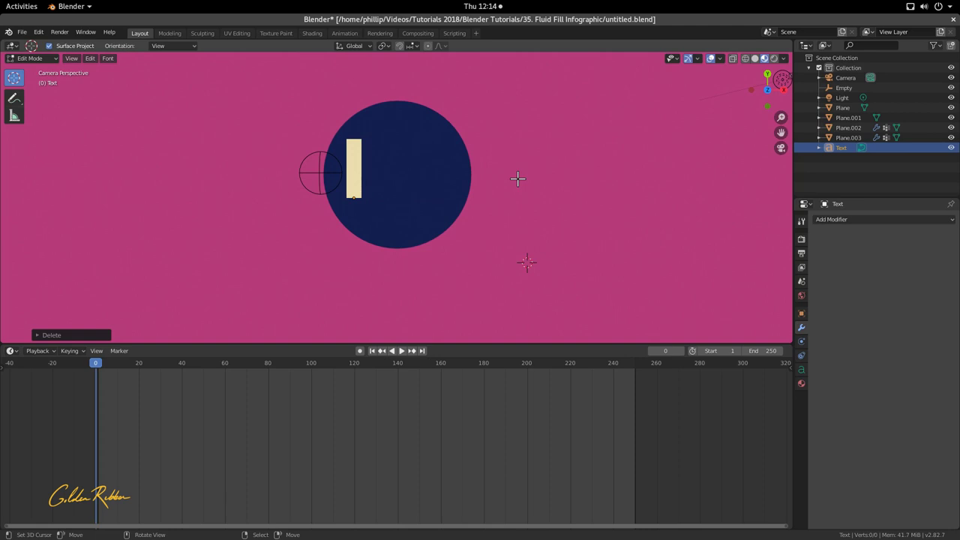
{"action": "type", "text": "0"}
{"action": "key", "text": "Tab"}
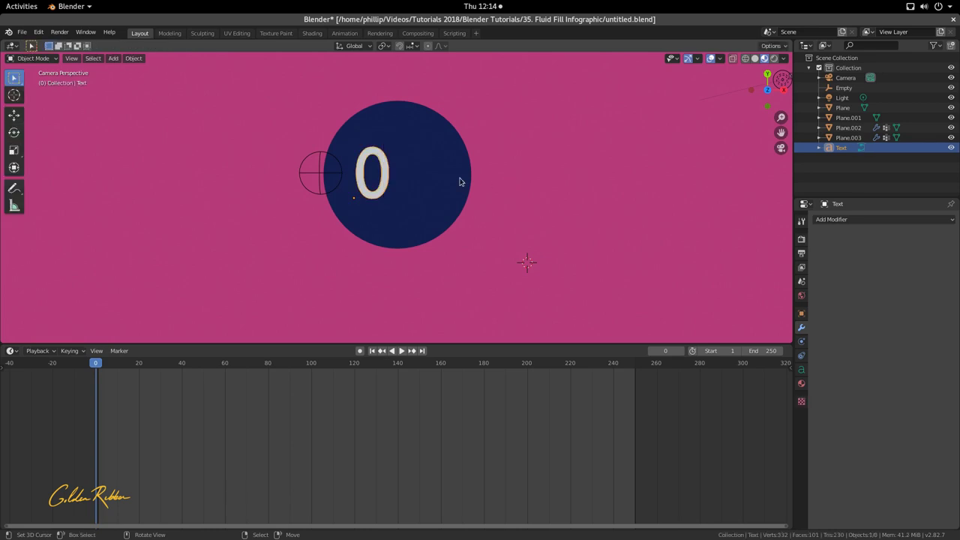
{"action": "key", "text": "g"}
{"action": "key", "text": "x"}
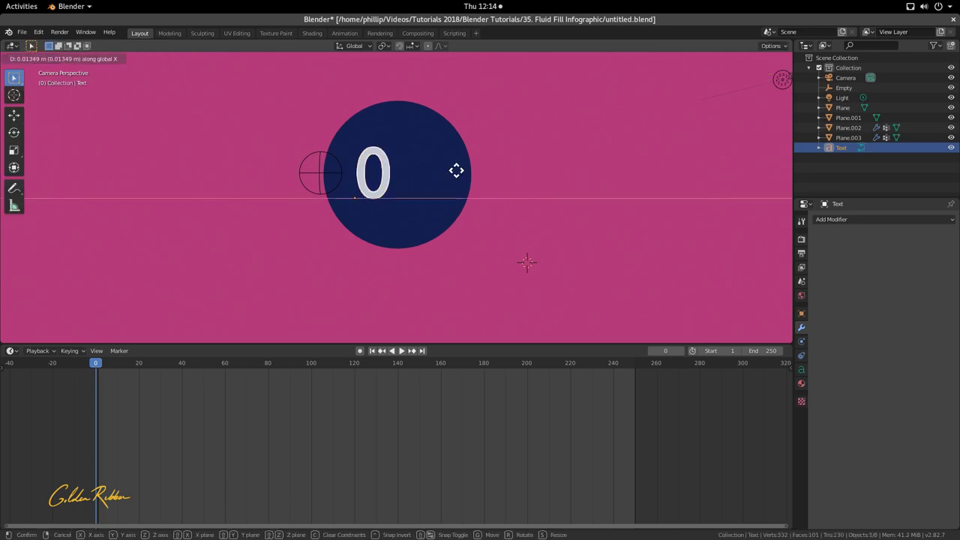
{"action": "left_click", "coordinate": [481, 174]}
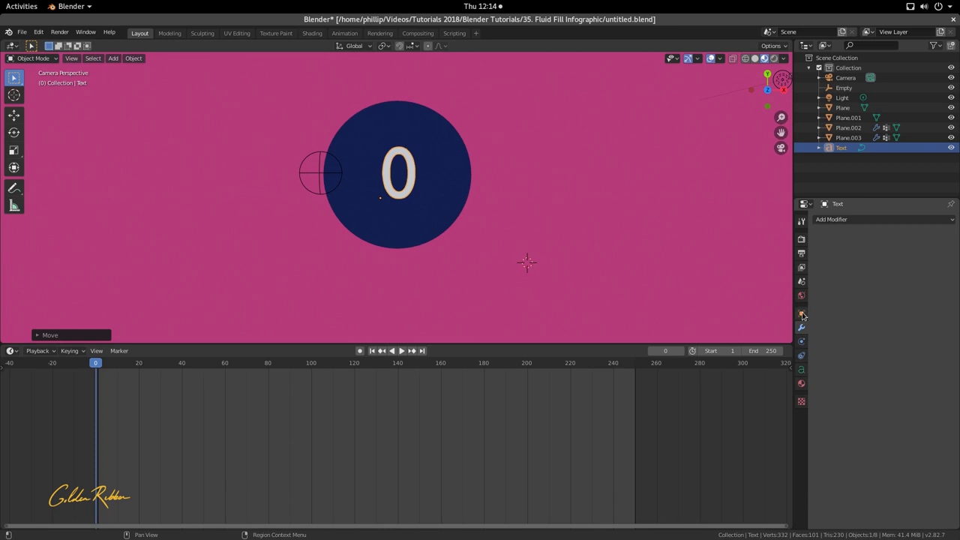
Step: Set the text's horizontal paragraph alignment to Center in its object data settings
{"action": "left_click", "coordinate": [802, 371]}
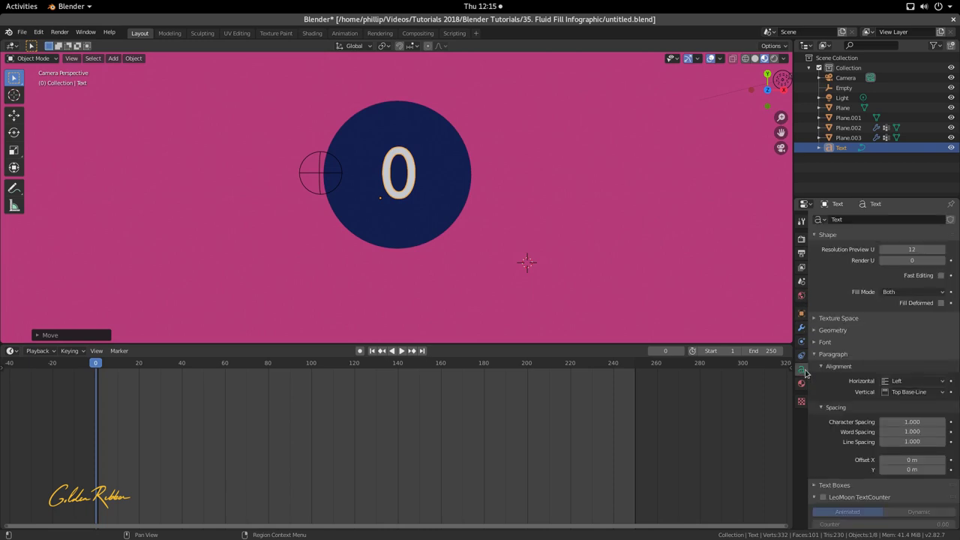
{"action": "scroll", "coordinate": [872, 334], "scroll_direction": "down", "scroll_amount": 2}
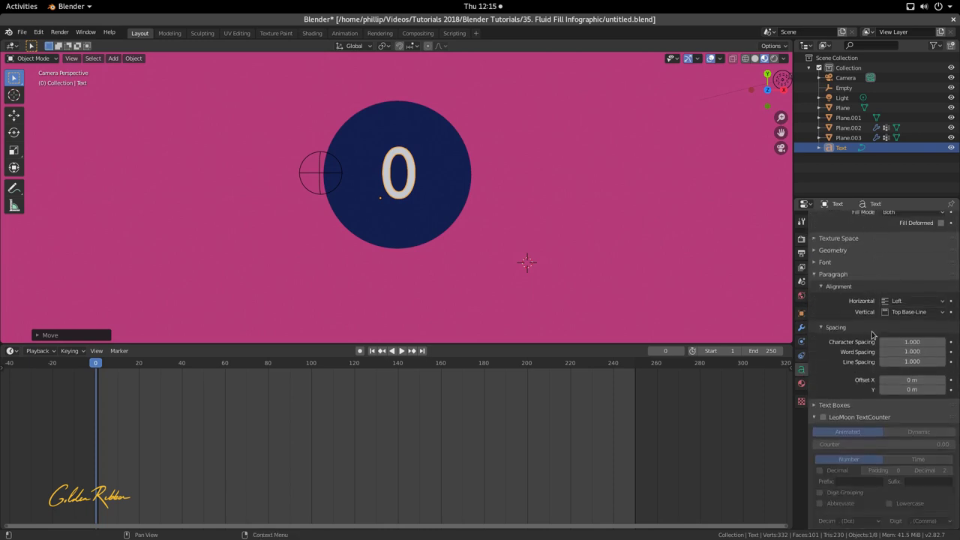
{"action": "left_click", "coordinate": [815, 278]}
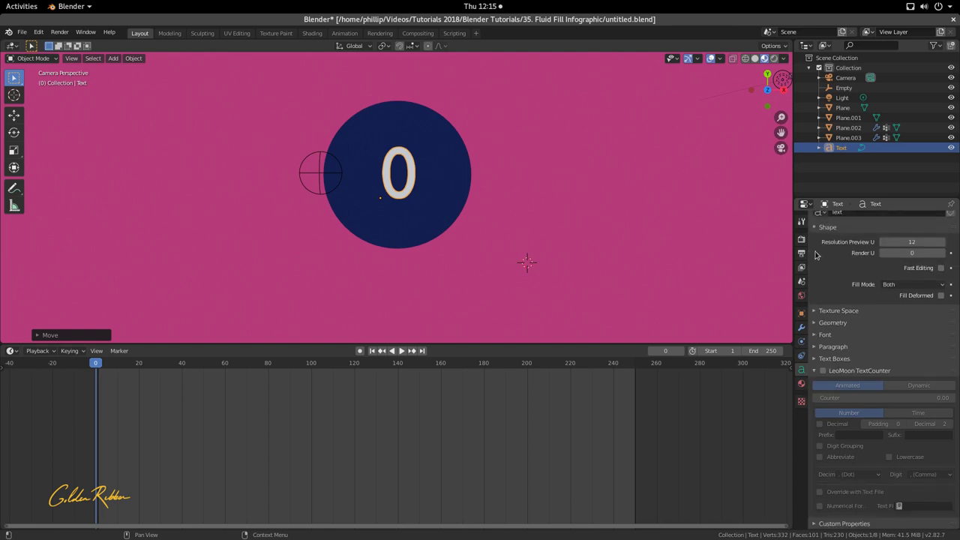
{"action": "left_click", "coordinate": [814, 231]}
{"action": "left_click", "coordinate": [818, 306]}
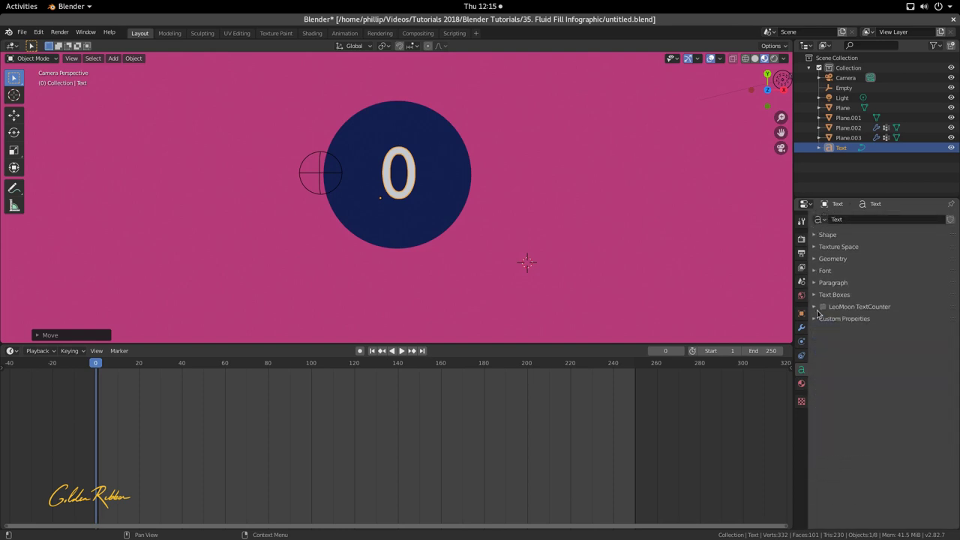
{"action": "left_click", "coordinate": [814, 271]}
{"action": "left_click", "coordinate": [814, 272]}
{"action": "left_click", "coordinate": [815, 282]}
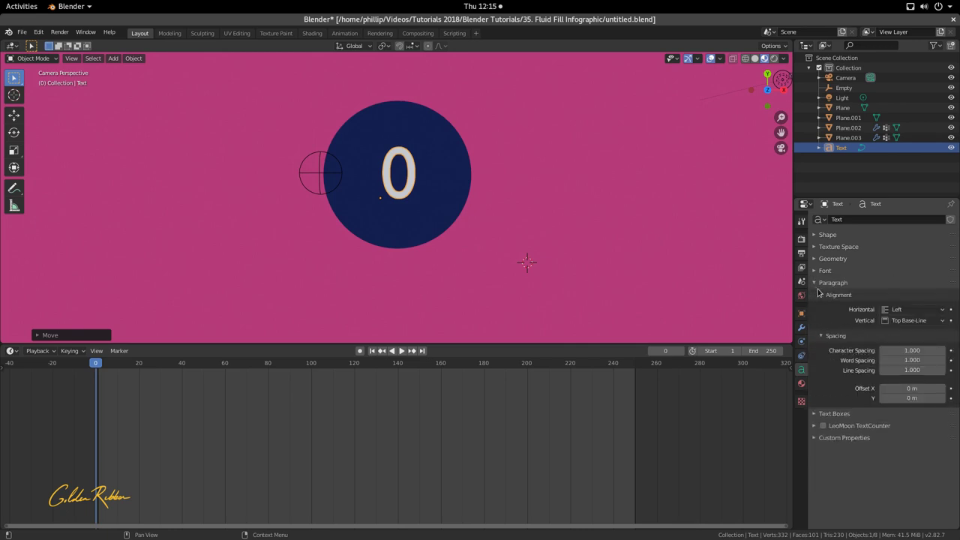
{"action": "left_click", "coordinate": [909, 310]}
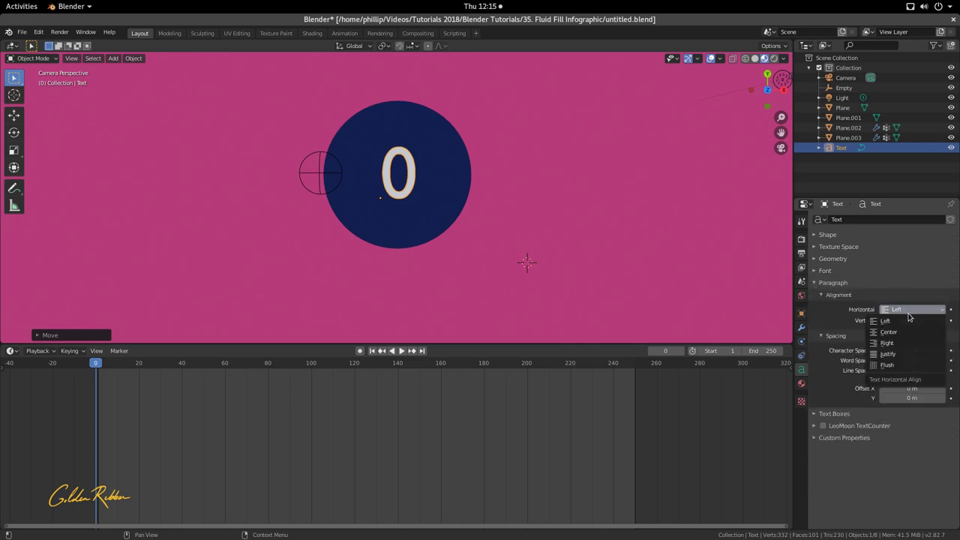
{"action": "left_click", "coordinate": [905, 332]}
Step: Move the 0 along X back to the circle's centre and collapse the paragraph settings
{"action": "key", "text": "g"}
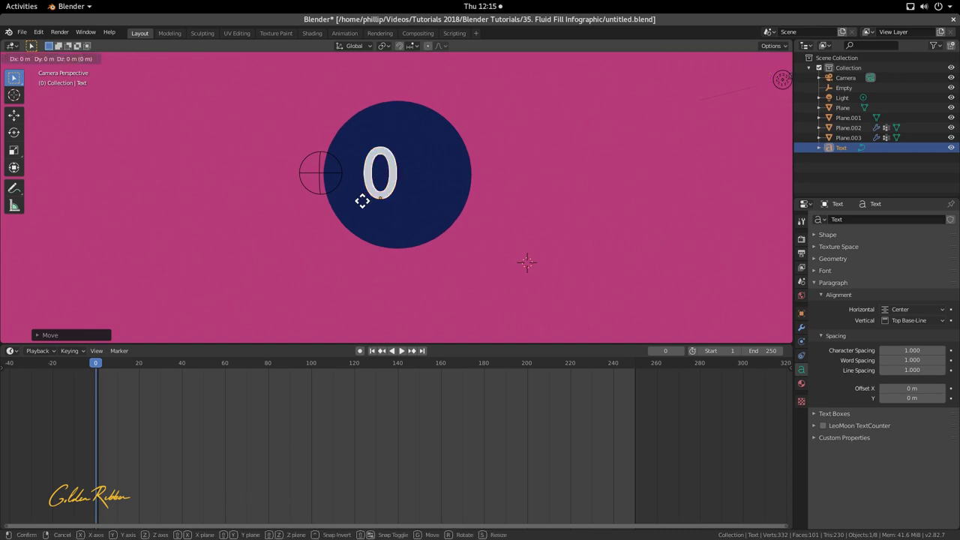
{"action": "key", "text": "y"}
{"action": "key", "text": "y"}
{"action": "key", "text": "y"}
{"action": "key", "text": "x"}
{"action": "left_click", "coordinate": [393, 208]}
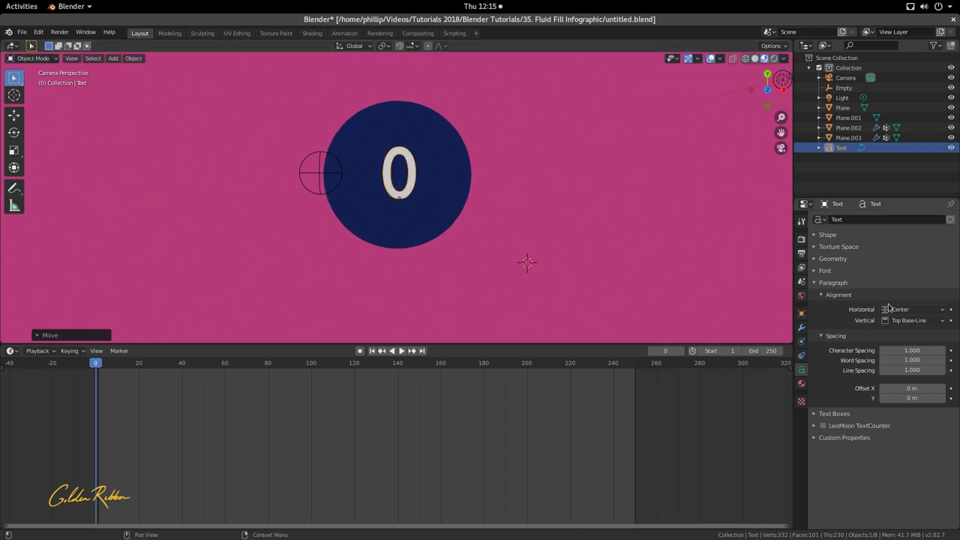
{"action": "left_click", "coordinate": [820, 295]}
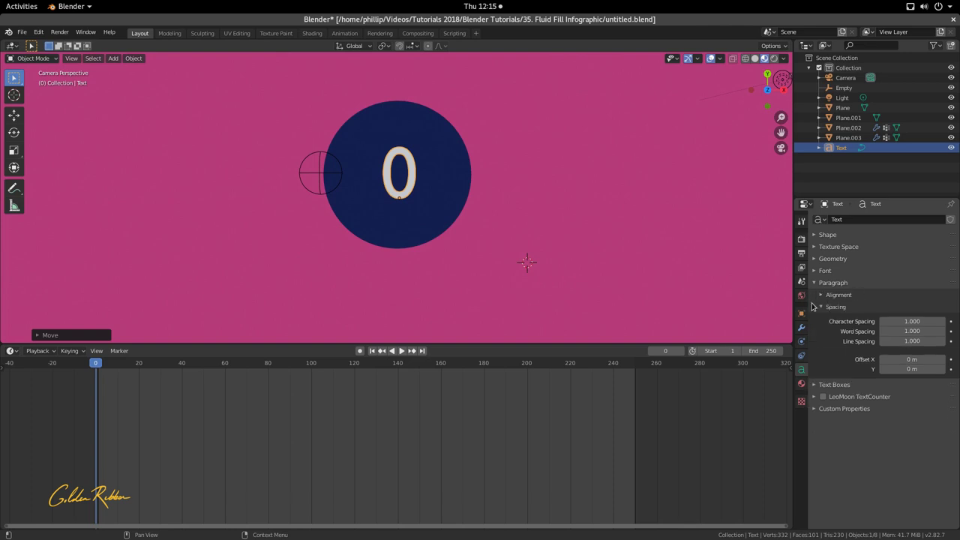
{"action": "left_click", "coordinate": [814, 282]}
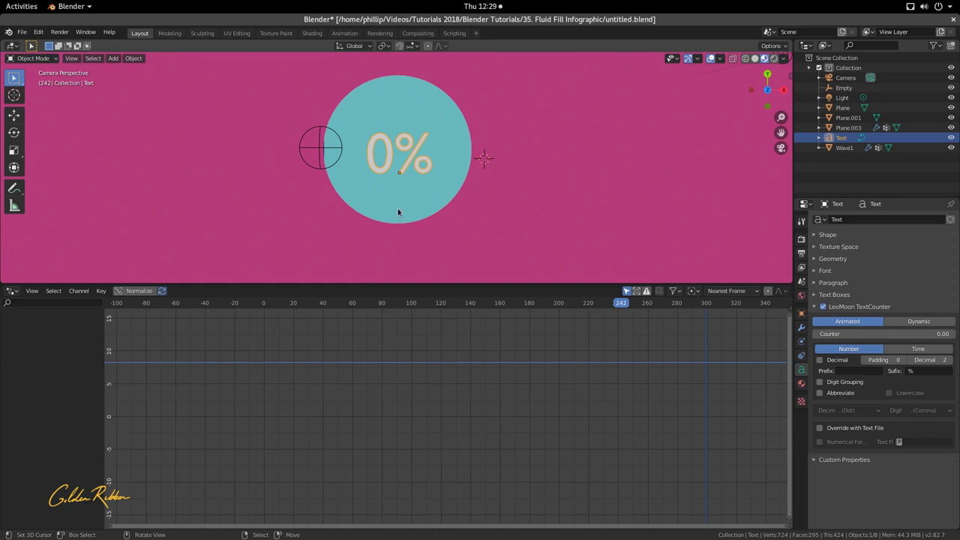
Step: Select Wave1 and switch the graph editor area to the timeline
{"action": "left_click", "coordinate": [441, 208]}
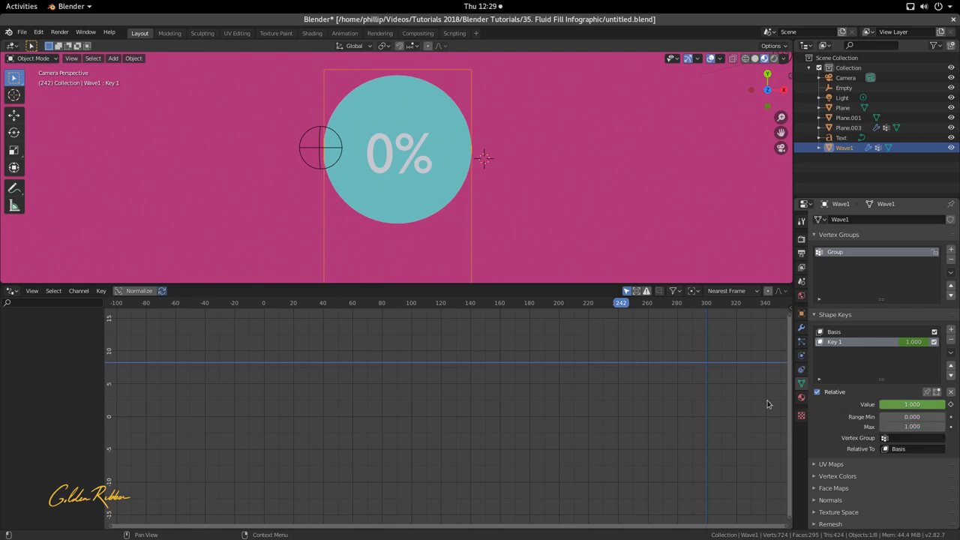
{"action": "scroll", "coordinate": [361, 405], "scroll_direction": "down", "scroll_amount": 5}
{"action": "scroll", "coordinate": [360, 401], "scroll_direction": "down", "scroll_amount": 2}
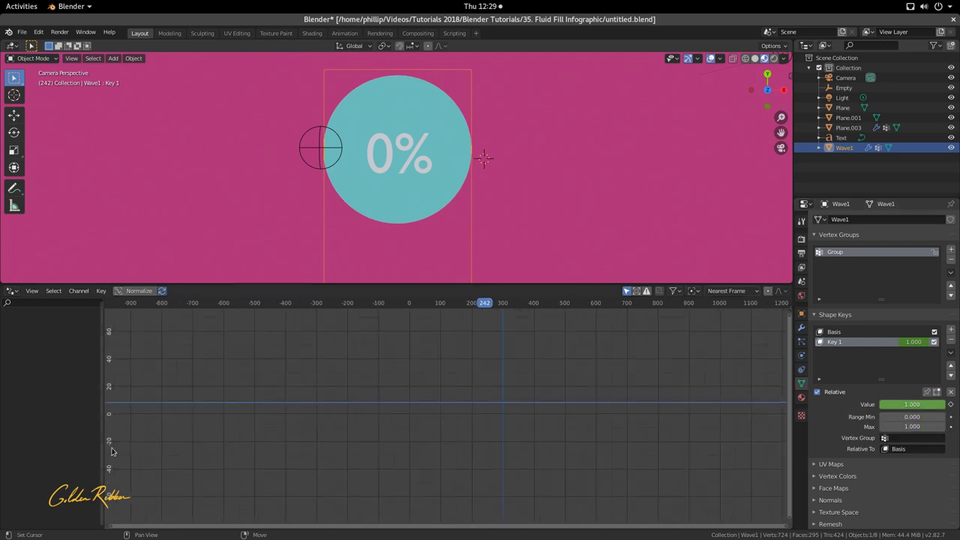
{"action": "left_click", "coordinate": [11, 291]}
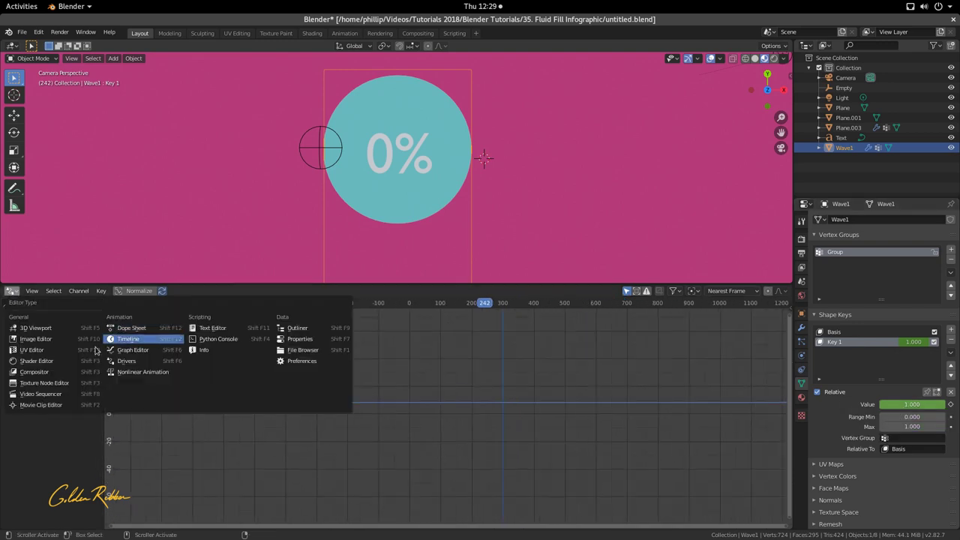
{"action": "left_click", "coordinate": [147, 339]}
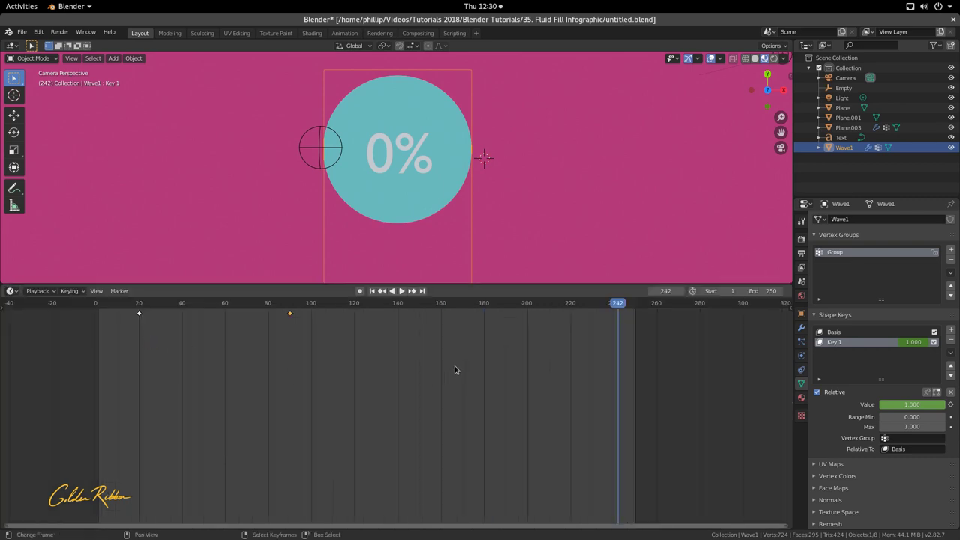
Step: Play the fill from frame 14 to check Wave1's keyframed range and stop on its last keyframe at frame 90
{"action": "left_click_drag", "start_coordinate": [455, 369], "coordinate": [126, 382]}
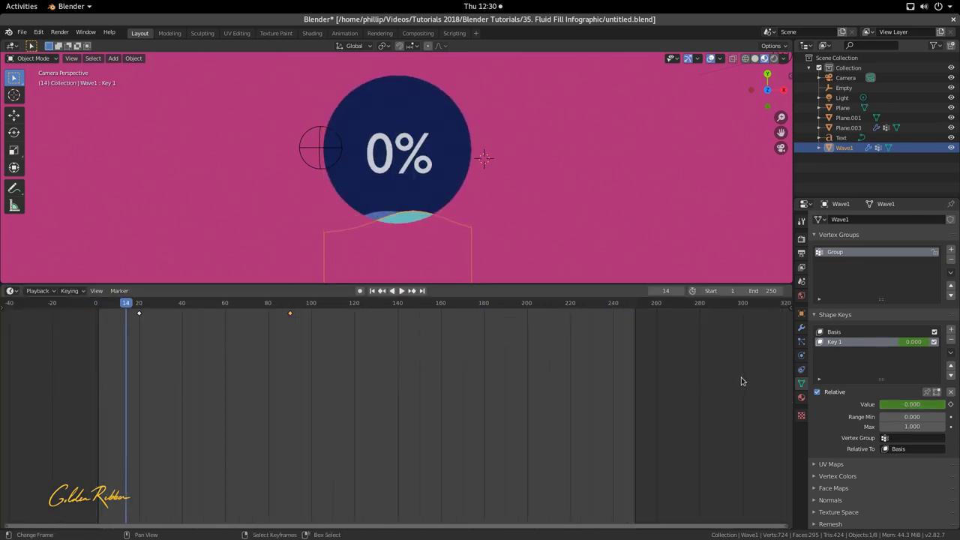
{"action": "key", "text": "space"}
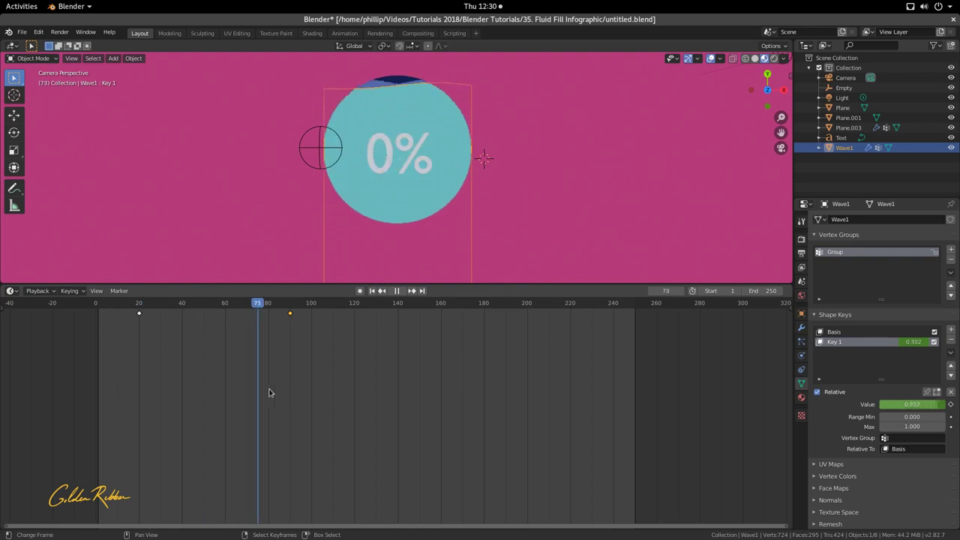
{"action": "key", "text": "space"}
{"action": "left_click", "coordinate": [290, 393]}
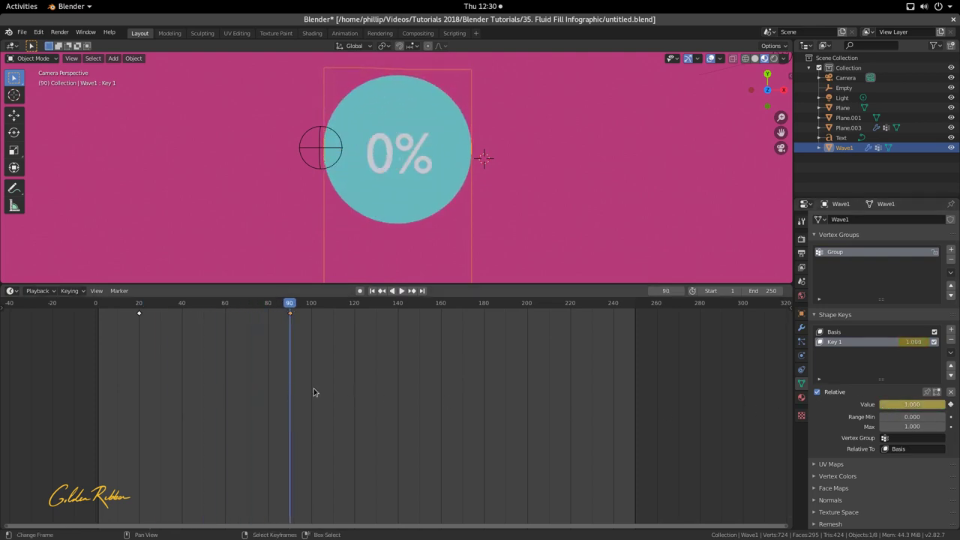
Step: Return to frame 20, select the percentage text and add a driver to its LeoMoon TextCounter Counter value
{"action": "left_click_drag", "start_coordinate": [281, 385], "coordinate": [139, 384]}
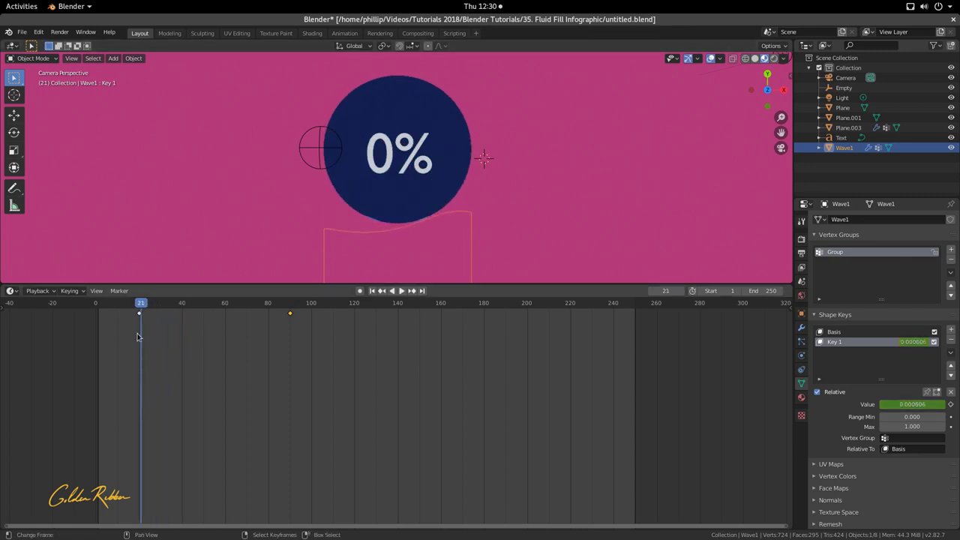
{"action": "left_click_drag", "start_coordinate": [140, 338], "coordinate": [139, 365]}
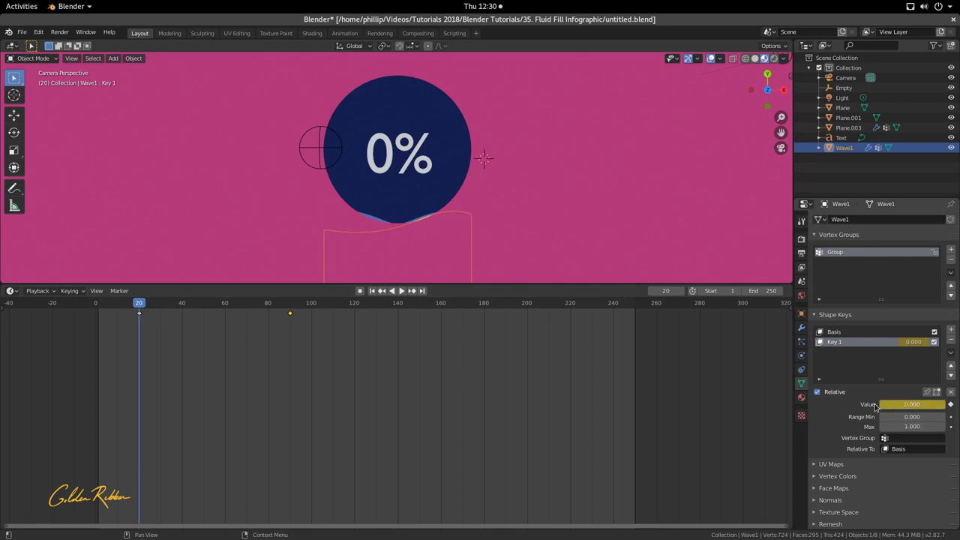
{"action": "left_click", "coordinate": [401, 172]}
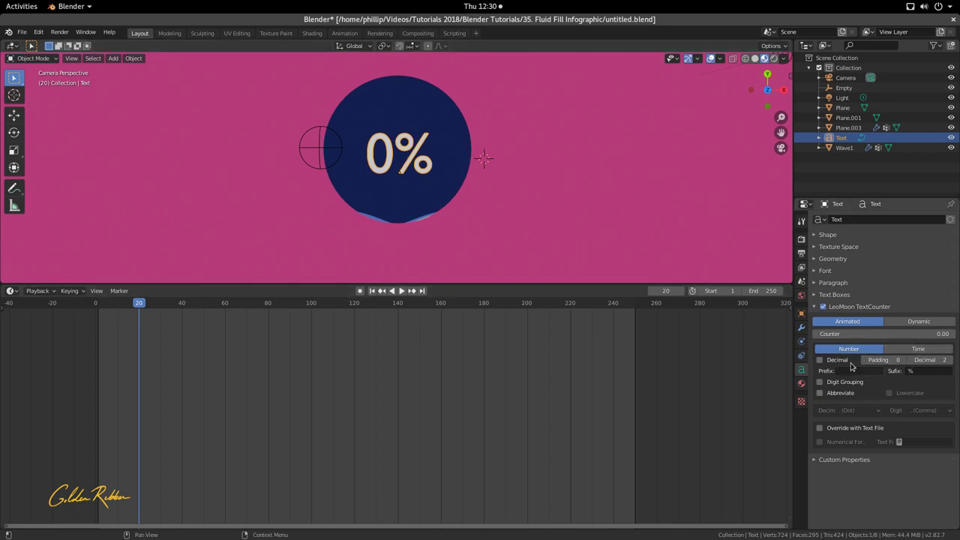
{"action": "right_click", "coordinate": [876, 332]}
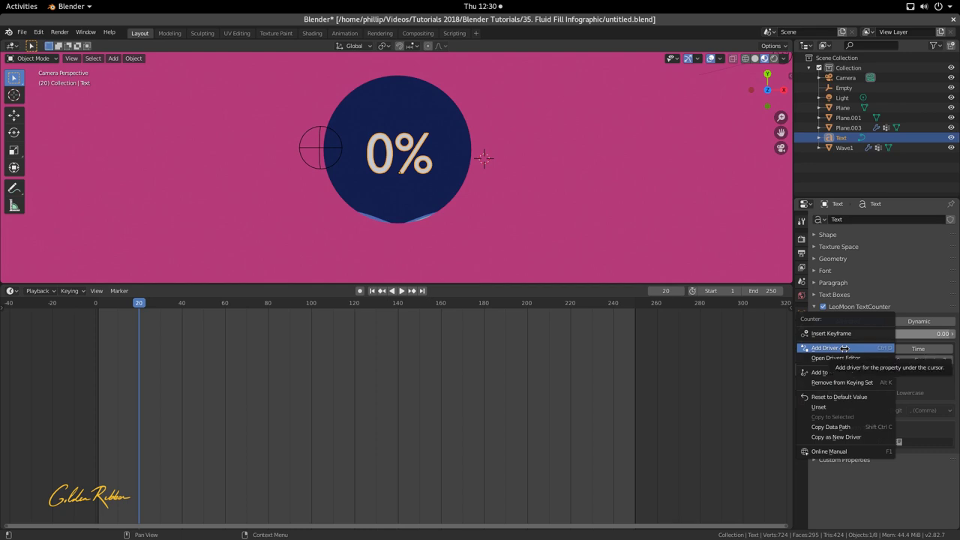
{"action": "left_click", "coordinate": [844, 348]}
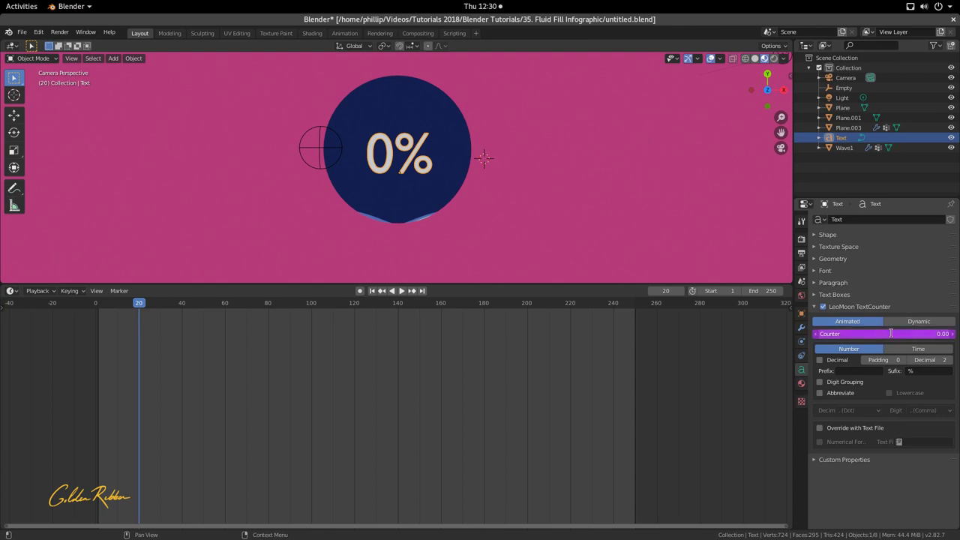
Step: Open the Drivers Editor for the Counter value and move its window up so all driver settings are accessible
{"action": "left_click", "coordinate": [826, 334]}
{"action": "key", "text": "Escape"}
{"action": "right_click", "coordinate": [897, 334]}
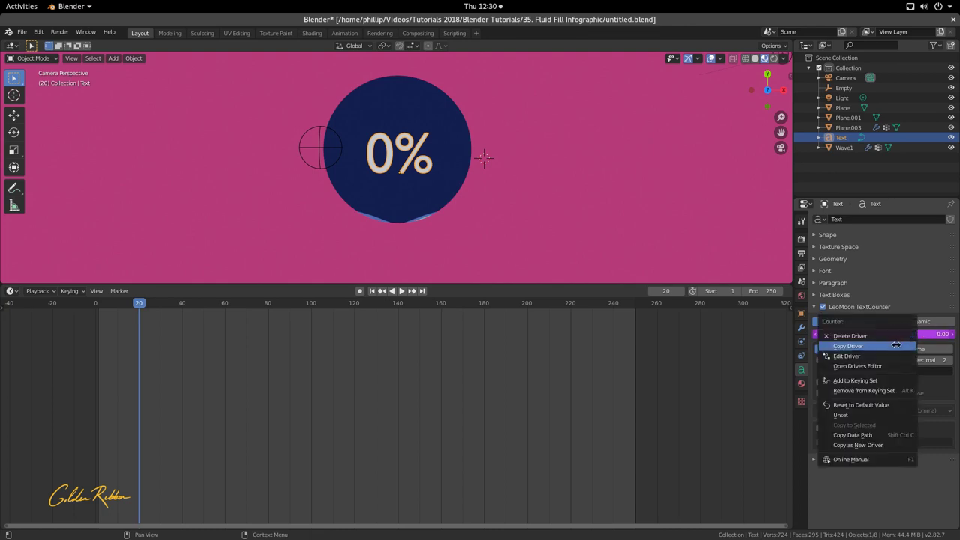
{"action": "left_click", "coordinate": [885, 367]}
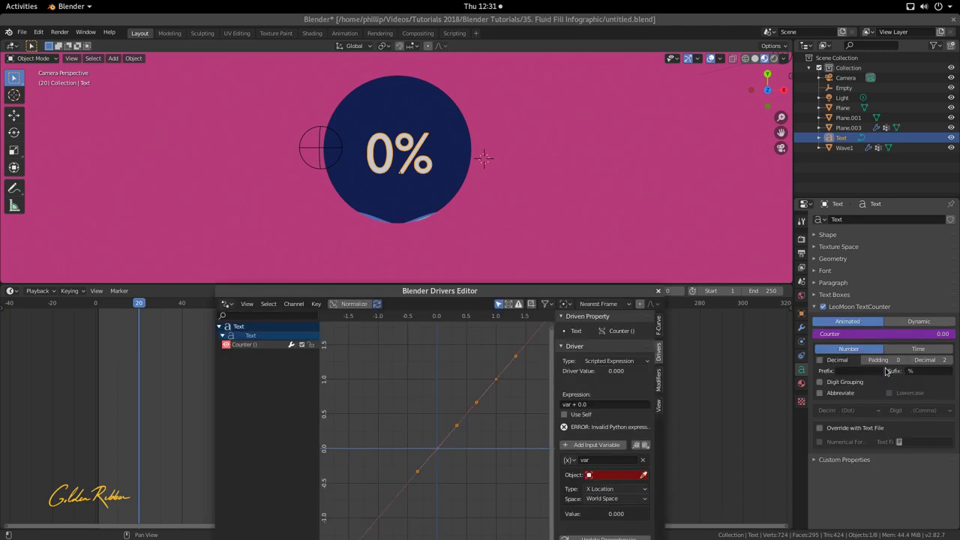
{"action": "left_click_drag", "start_coordinate": [437, 290], "coordinate": [413, 113]}
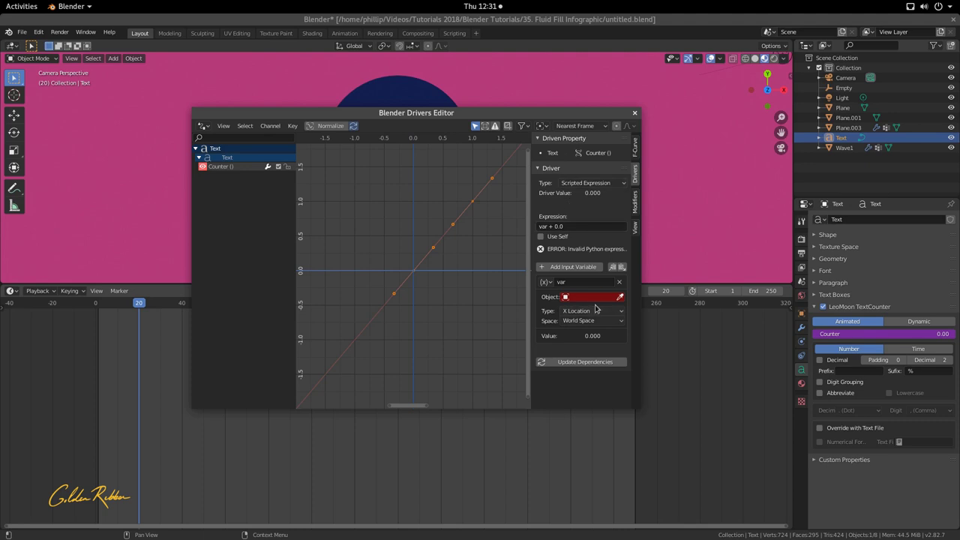
Step: Keep the driver as a Scripted Expression, set its expression to var * 100 and enable Use Self
{"action": "left_click", "coordinate": [587, 184]}
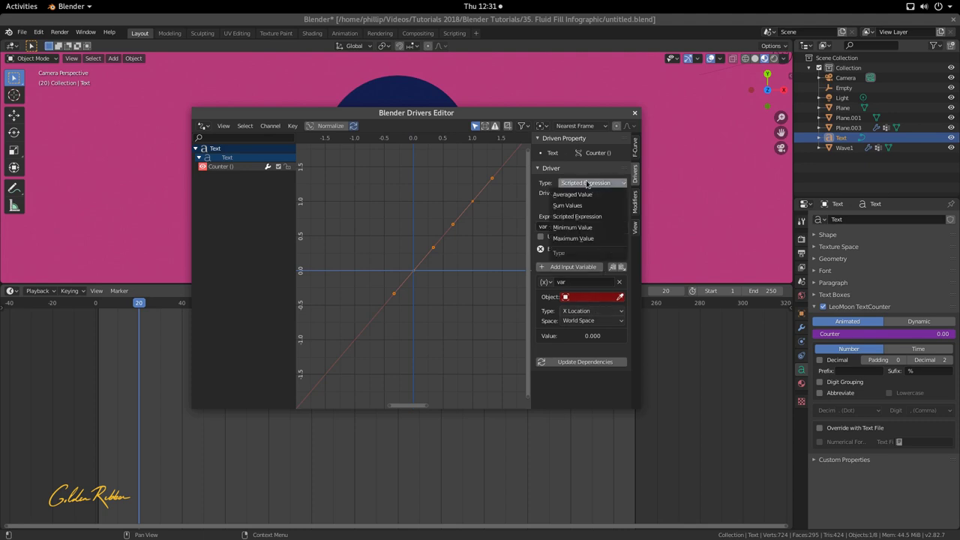
{"action": "left_click", "coordinate": [588, 184]}
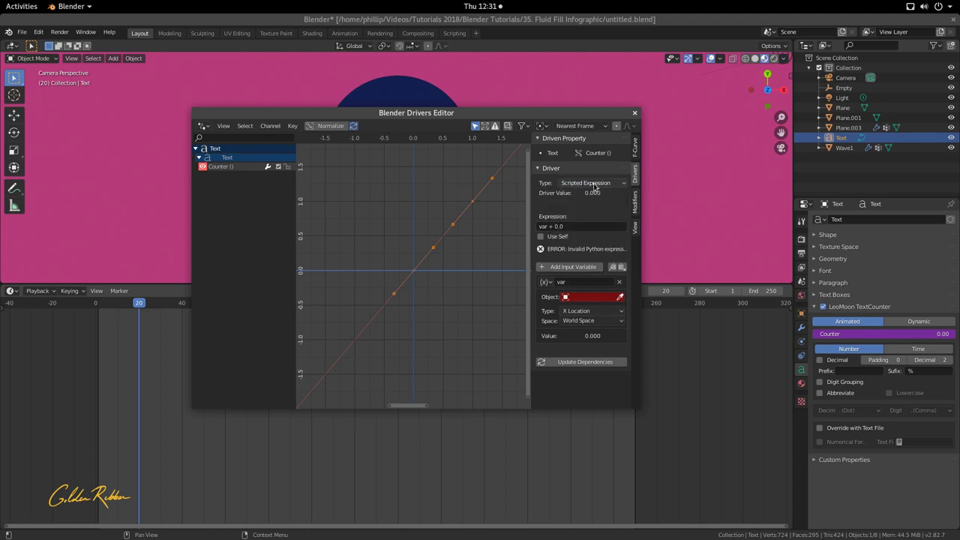
{"action": "left_click", "coordinate": [568, 227]}
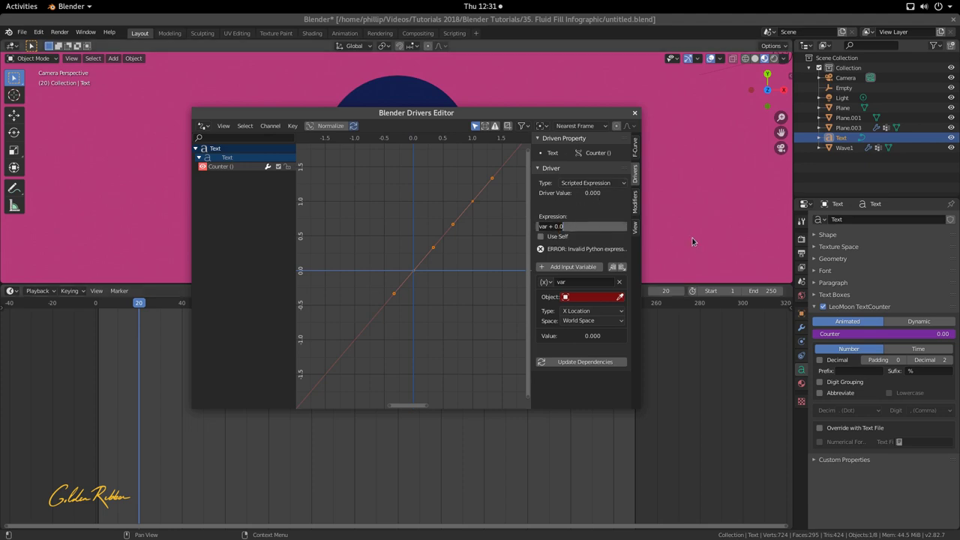
{"action": "key", "text": "BackSpace"}
{"action": "type", "text": "var * 100"}
{"action": "key", "text": "Return"}
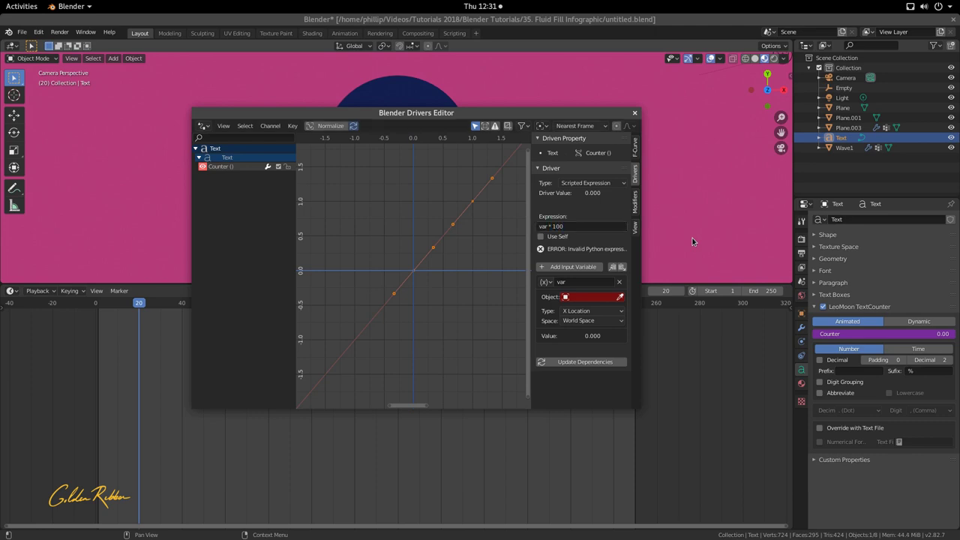
{"action": "left_click", "coordinate": [590, 237]}
{"action": "left_click", "coordinate": [586, 225]}
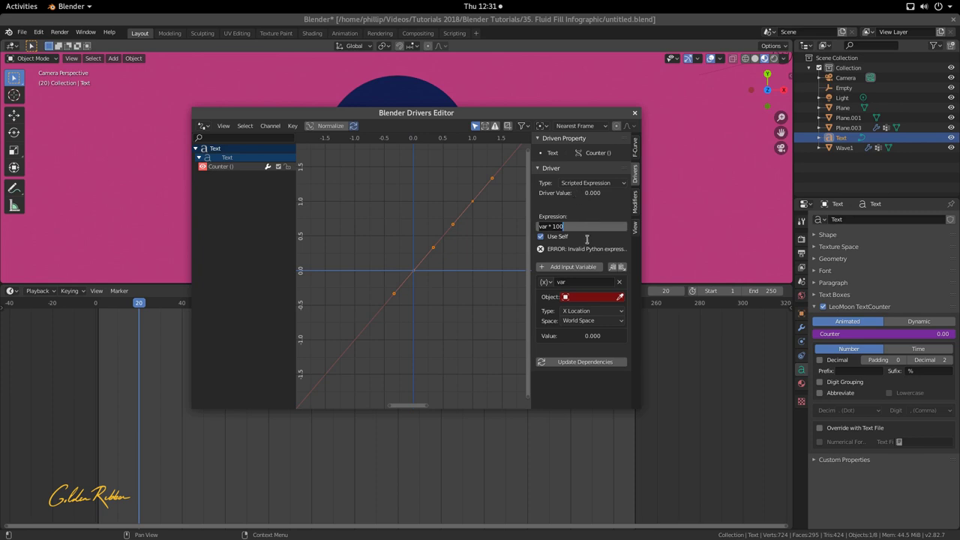
Step: Change the driver's input variable to Single Property and set its target data type to Mesh
{"action": "left_click", "coordinate": [548, 284]}
{"action": "left_click", "coordinate": [549, 284]}
{"action": "left_click", "coordinate": [550, 286]}
{"action": "left_click", "coordinate": [550, 286]}
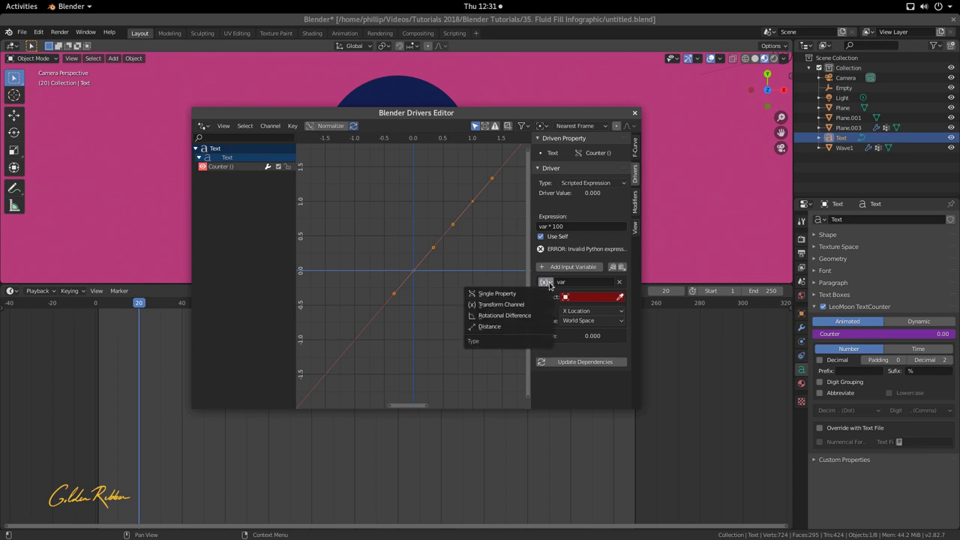
{"action": "left_click", "coordinate": [550, 286]}
{"action": "left_click", "coordinate": [547, 283]}
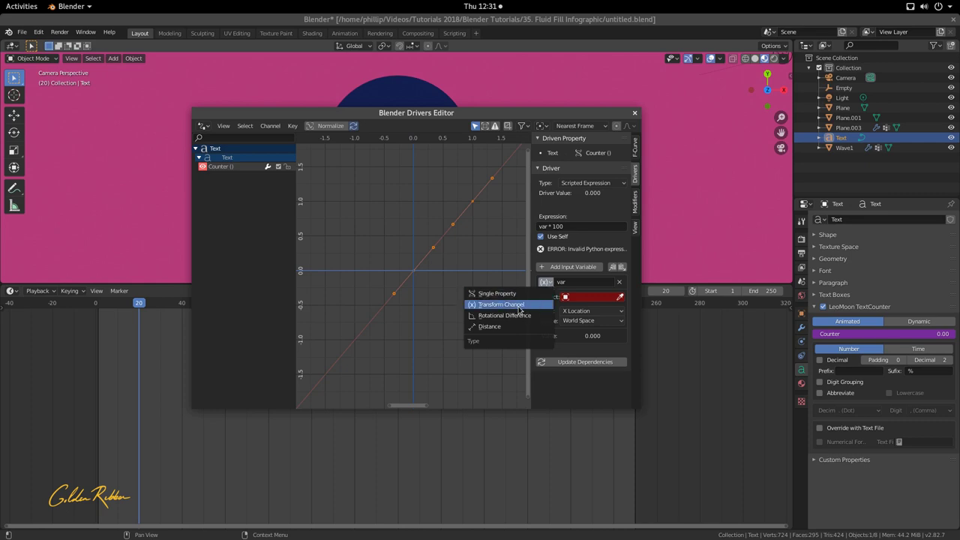
{"action": "left_click", "coordinate": [498, 294]}
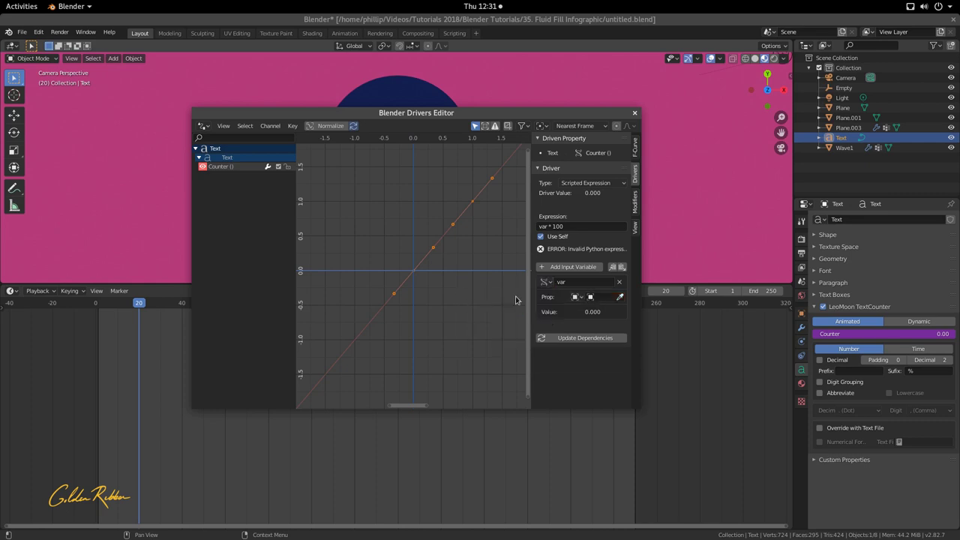
{"action": "left_click", "coordinate": [581, 298]}
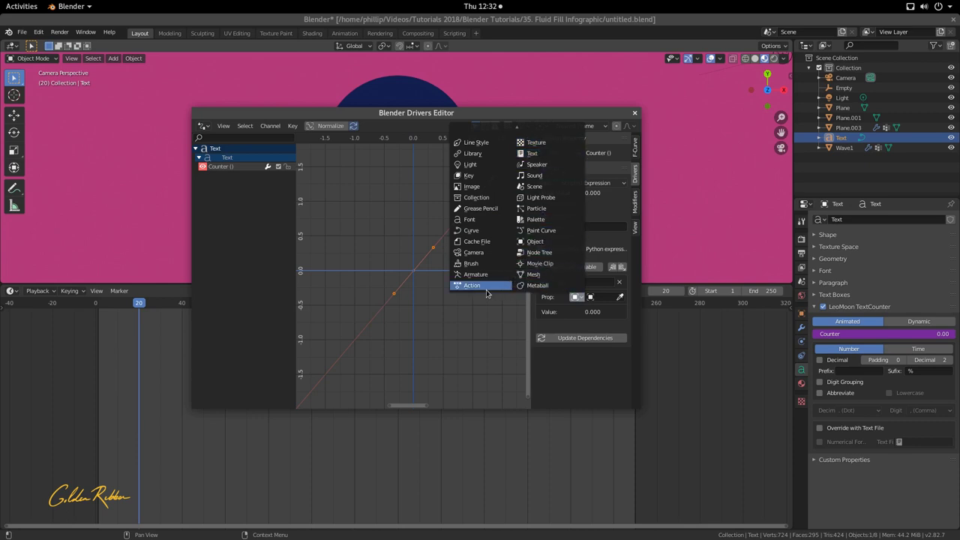
{"action": "left_click", "coordinate": [534, 275]}
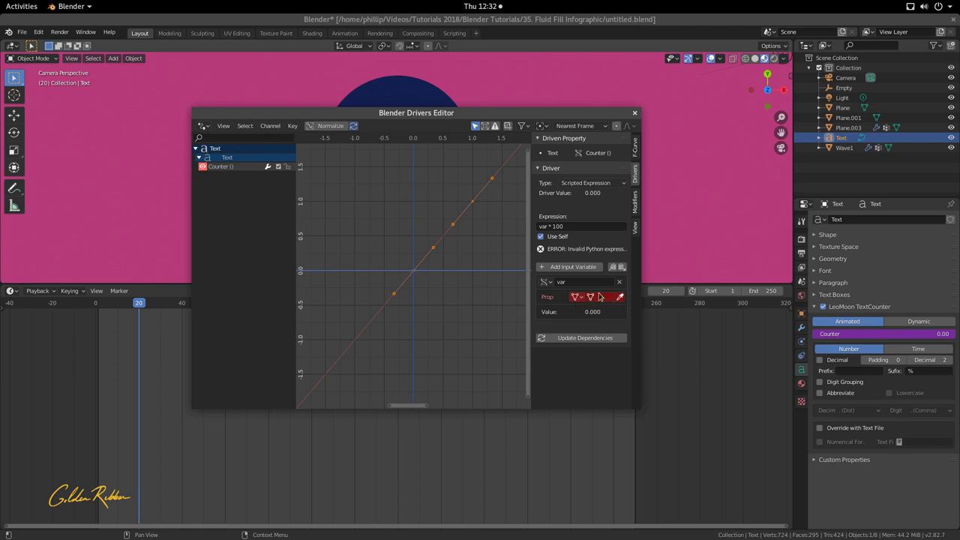
Step: Play the animation to frame 62, select the front wave plane and check the name of its mesh data
{"action": "left_click", "coordinate": [593, 298]}
{"action": "left_click", "coordinate": [661, 261]}
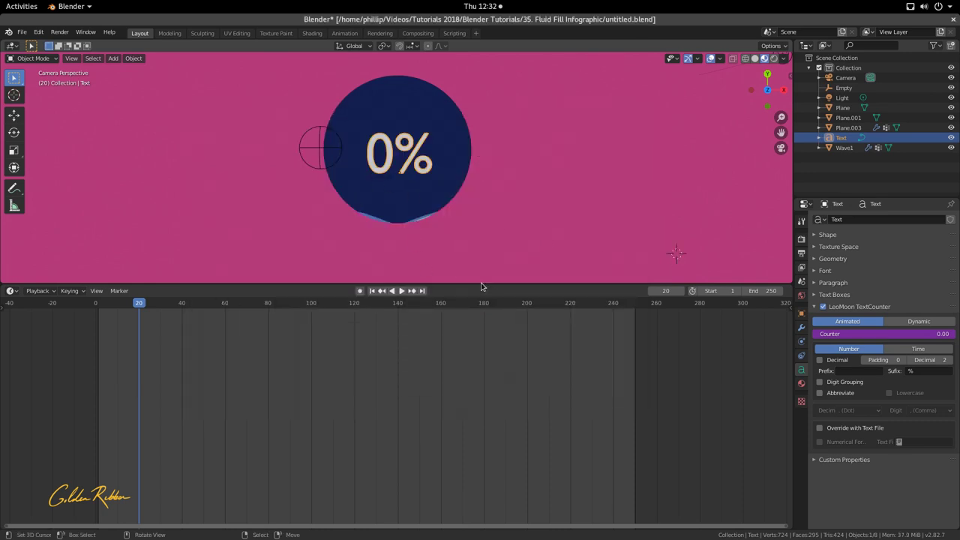
{"action": "key", "text": "space"}
{"action": "key", "text": "space"}
{"action": "left_click", "coordinate": [420, 186]}
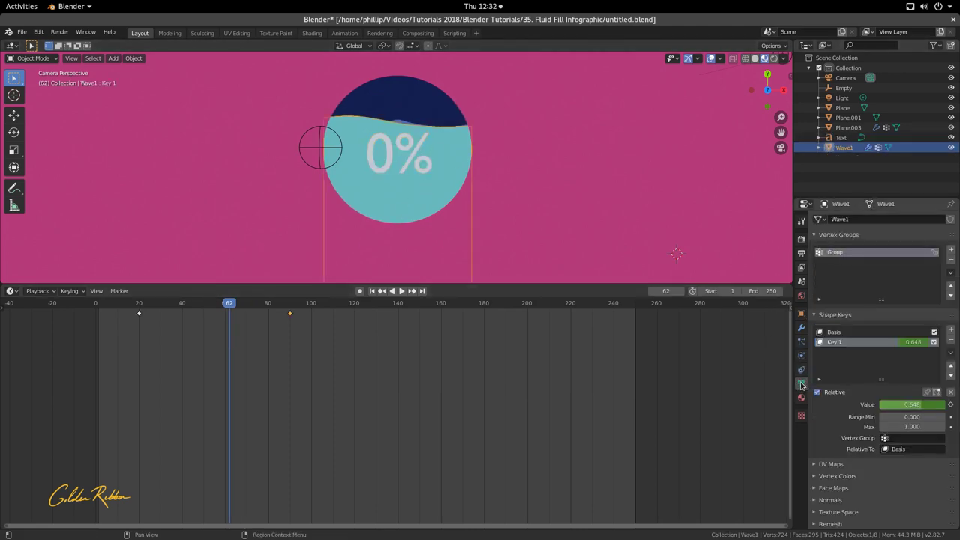
{"action": "left_click", "coordinate": [849, 223]}
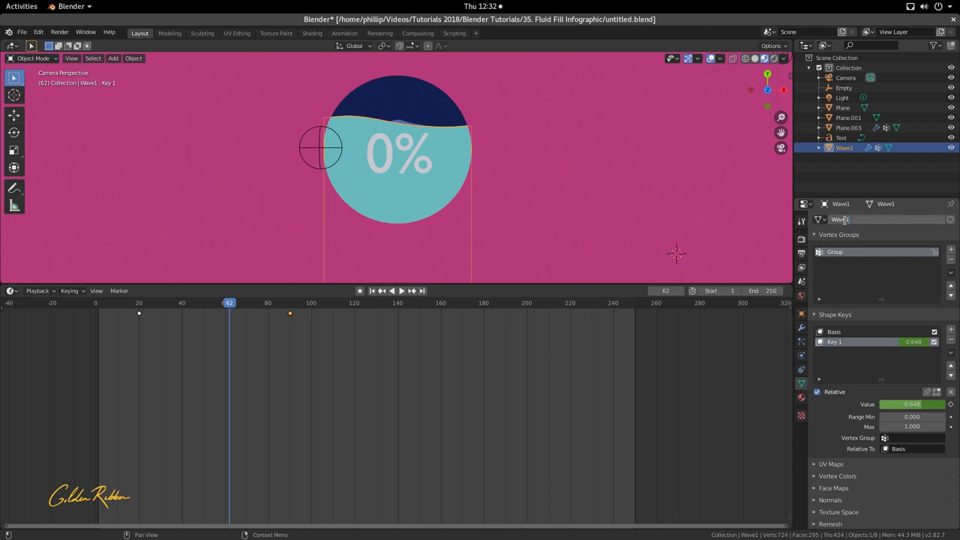
{"action": "left_click", "coordinate": [873, 221]}
{"action": "left_click", "coordinate": [600, 198]}
Step: Reselect the percentage text, bring the Drivers Editor back to the front and set the variable's mesh target to Wave1
{"action": "mouse_move", "coordinate": [2, 1]}
{"action": "left_click", "coordinate": [759, 439]}
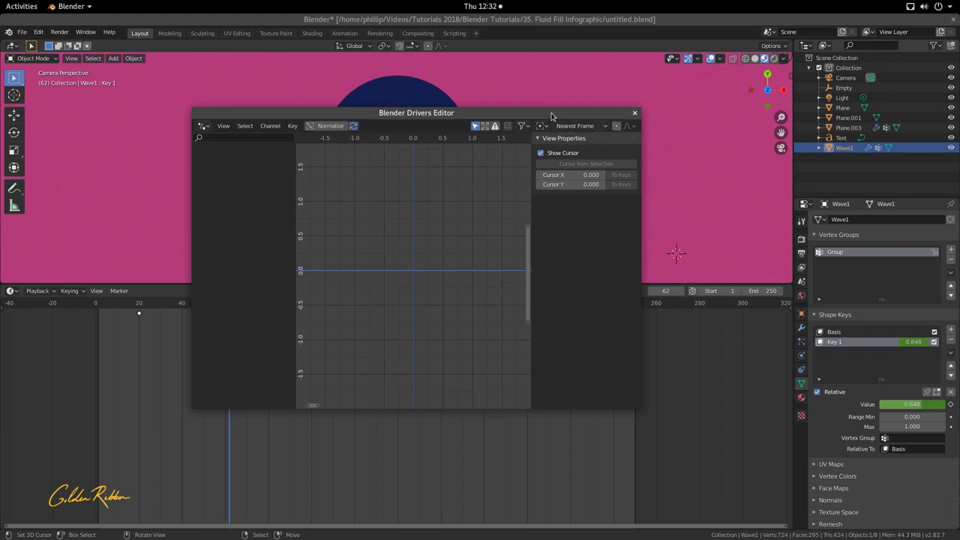
{"action": "left_click_drag", "start_coordinate": [556, 114], "coordinate": [571, 133]}
{"action": "mouse_move", "coordinate": [2, 1]}
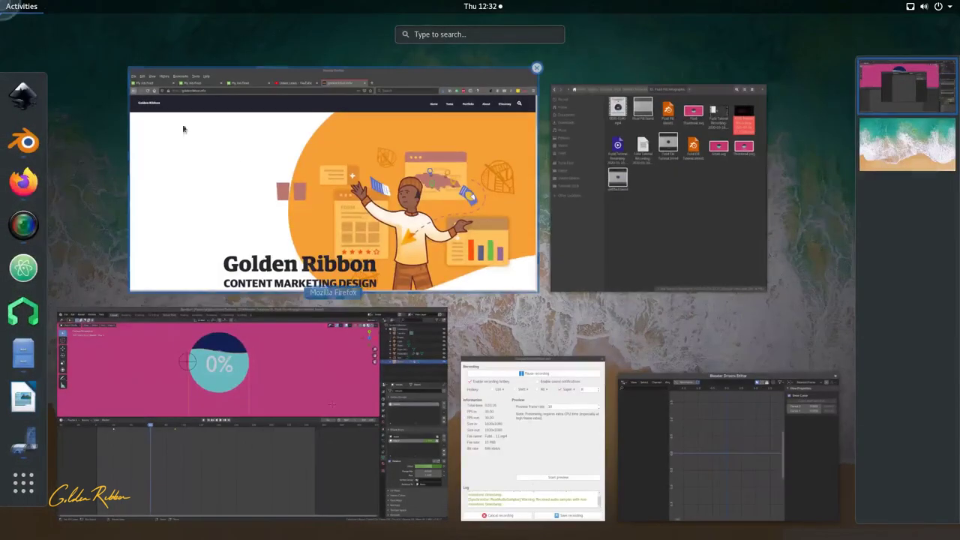
{"action": "left_click", "coordinate": [695, 413]}
{"action": "left_click_drag", "start_coordinate": [421, 135], "coordinate": [390, 264]}
{"action": "left_click", "coordinate": [409, 141]}
{"action": "mouse_move", "coordinate": [2, 1]}
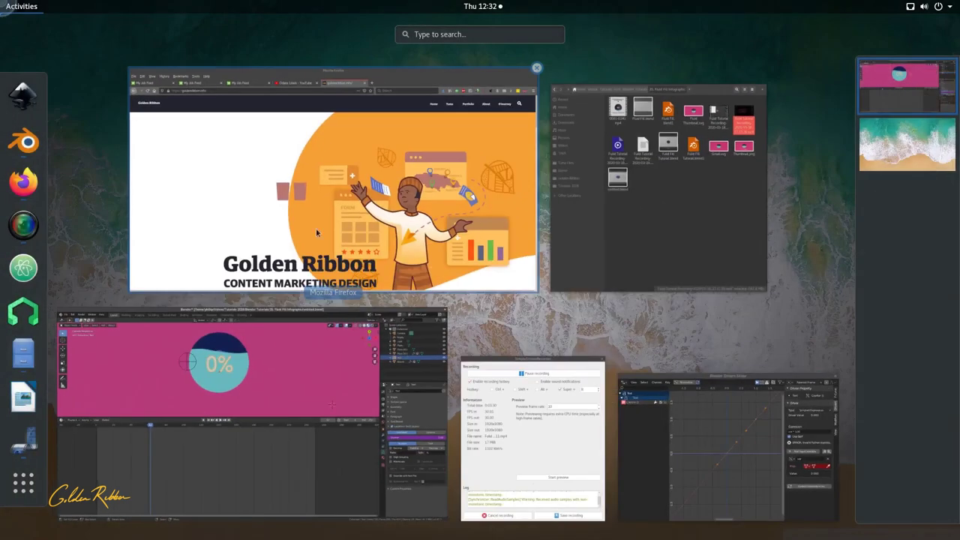
{"action": "left_click", "coordinate": [780, 480]}
{"action": "left_click_drag", "start_coordinate": [405, 277], "coordinate": [250, 210]}
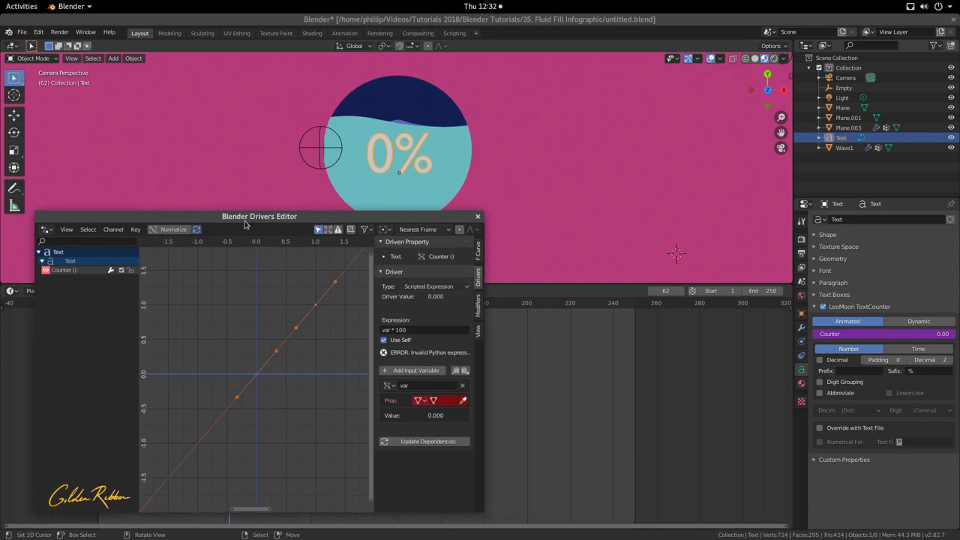
{"action": "left_click", "coordinate": [442, 402]}
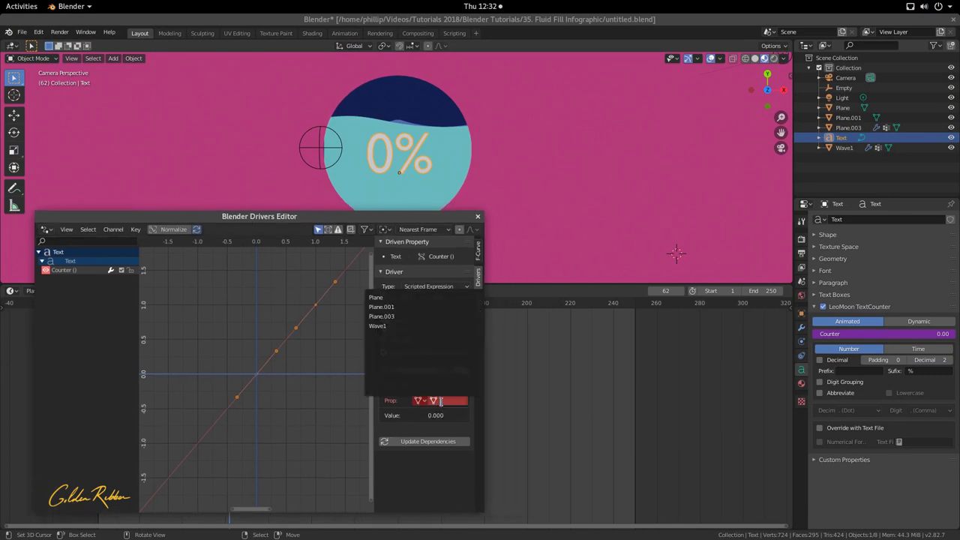
{"action": "left_click", "coordinate": [423, 325]}
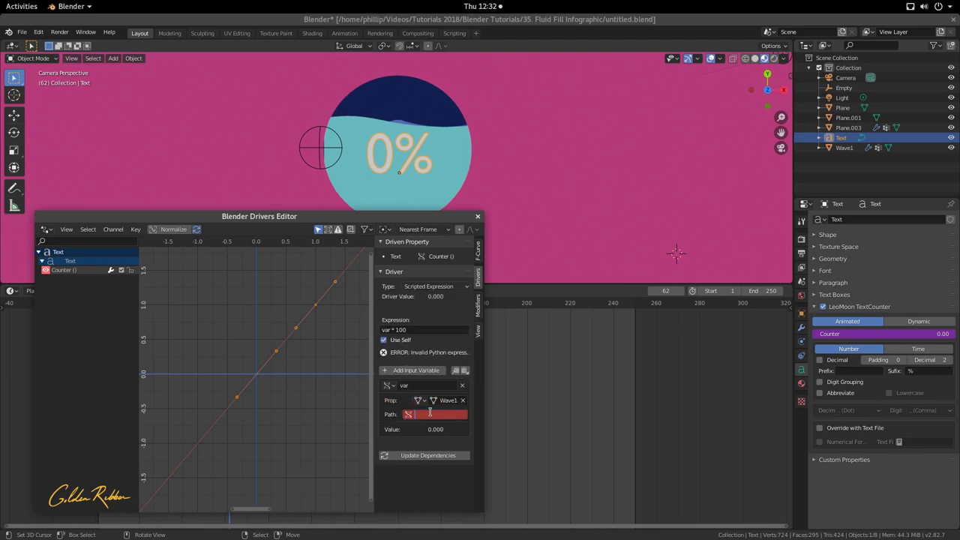
Step: Set the driver variable's data path to shape_keys.key_blocks["Key 1"].value
{"action": "left_click", "coordinate": [447, 415]}
{"action": "left_click_drag", "start_coordinate": [407, 219], "coordinate": [471, 214]}
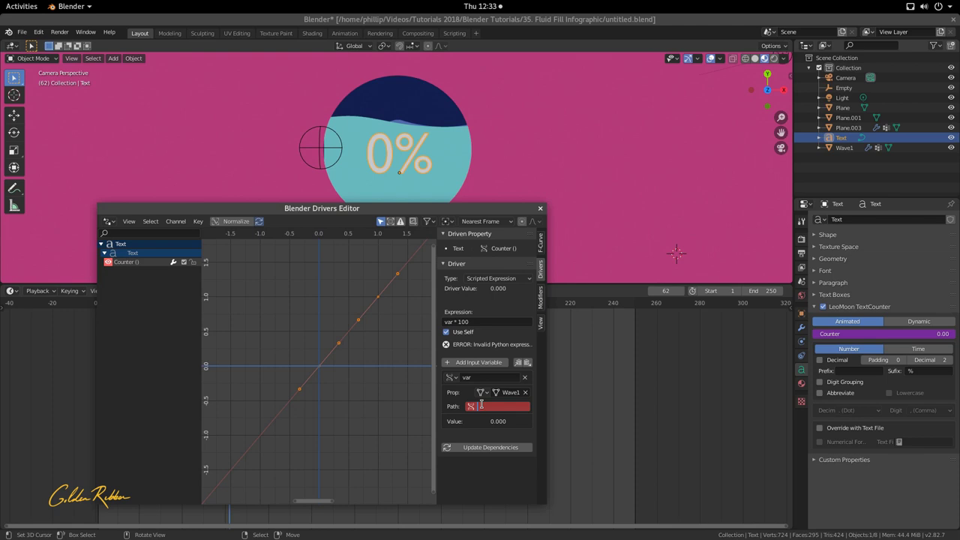
{"action": "type", "text": "shape"}
{"action": "type", "text": "_keys"}
{"action": "type", "text": ".keys"}
{"action": "type", "text": "_blocks"}
{"action": "key", "text": "Left"}
{"action": "key", "text": "Left"}
{"action": "key", "text": "Left"}
{"action": "key", "text": "Left"}
{"action": "key", "text": "Left"}
{"action": "key", "text": "Left"}
{"action": "key", "text": "Left"}
{"action": "key", "text": "BackSpace"}
{"action": "type", "text": "[\"\"]"}
{"action": "key", "text": "Left"}
{"action": "key", "text": "Left"}
{"action": "type", "text": "Key 1"}
{"action": "type", "text": ".value"}
{"action": "key", "text": "Left"}
{"action": "key", "text": "Left"}
{"action": "key", "text": "Left"}
{"action": "key", "text": "Left"}
{"action": "key", "text": "Left"}
{"action": "key", "text": "Left"}
{"action": "key", "text": "Left"}
{"action": "key", "text": "Left"}
{"action": "key", "text": "Left"}
{"action": "key", "text": "Left"}
{"action": "key", "text": "Left"}
{"action": "key", "text": "Left"}
{"action": "key", "text": "Left"}
{"action": "key", "text": "Left"}
{"action": "key", "text": "Left"}
{"action": "key", "text": "Left"}
{"action": "key", "text": "Left"}
{"action": "key", "text": "Right"}
{"action": "key", "text": "Right"}
{"action": "key", "text": "Right"}
{"action": "key", "text": "Right"}
{"action": "key", "text": "Right"}
{"action": "key", "text": "Right"}
{"action": "key", "text": "Right"}
{"action": "key", "text": "Right"}
{"action": "key", "text": "Right"}
{"action": "key", "text": "Right"}
{"action": "key", "text": "Right"}
{"action": "key", "text": "Right"}
{"action": "key", "text": "Right"}
{"action": "key", "text": "Right"}
{"action": "key", "text": "Right"}
{"action": "key", "text": "Right"}
{"action": "key", "text": "Right"}
{"action": "key", "text": "Return"}
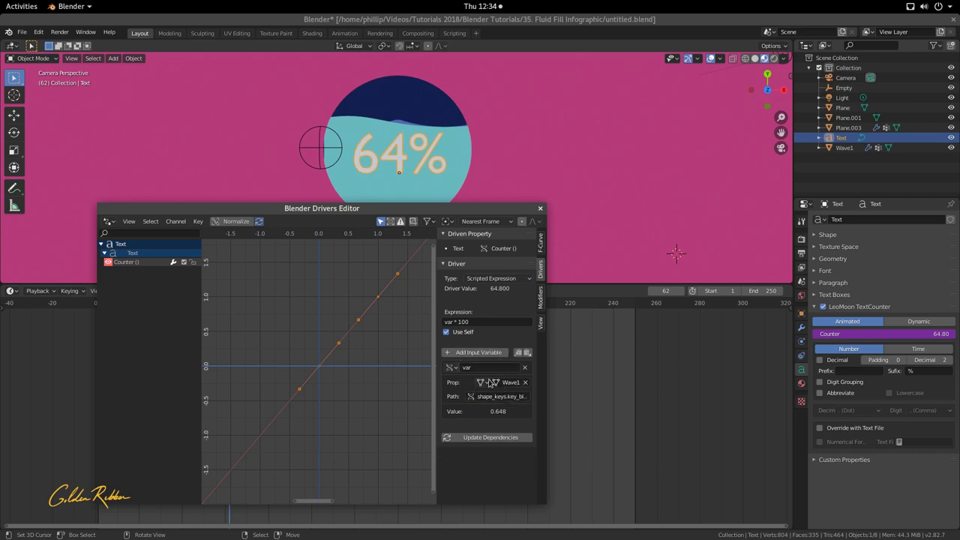
Step: Return to the main window, play the animation from the start and scrub back to frame 39, checking the counter against the fill
{"action": "scroll", "coordinate": [390, 152], "scroll_direction": "up", "scroll_amount": 4}
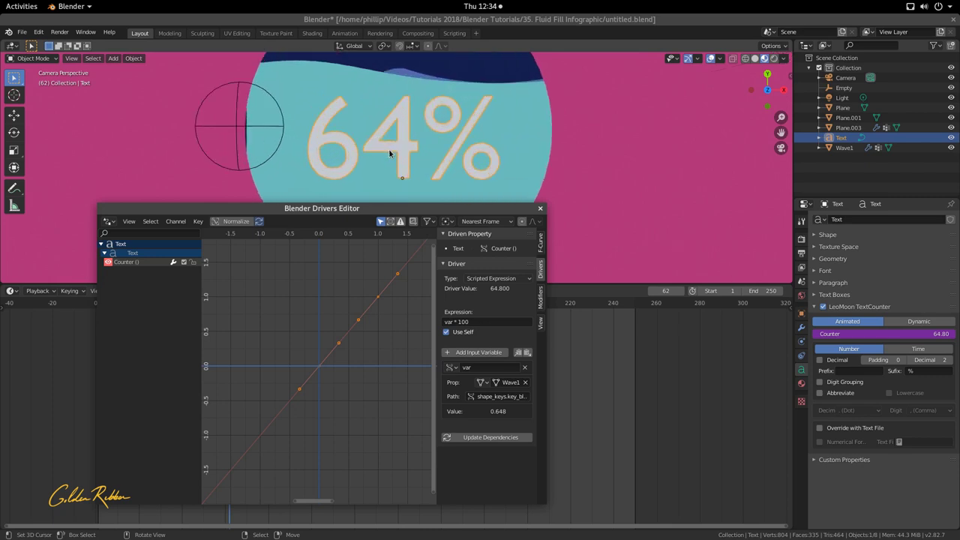
{"action": "scroll", "coordinate": [390, 152], "scroll_direction": "down", "scroll_amount": 2}
{"action": "scroll", "coordinate": [420, 144], "scroll_direction": "down", "scroll_amount": 3}
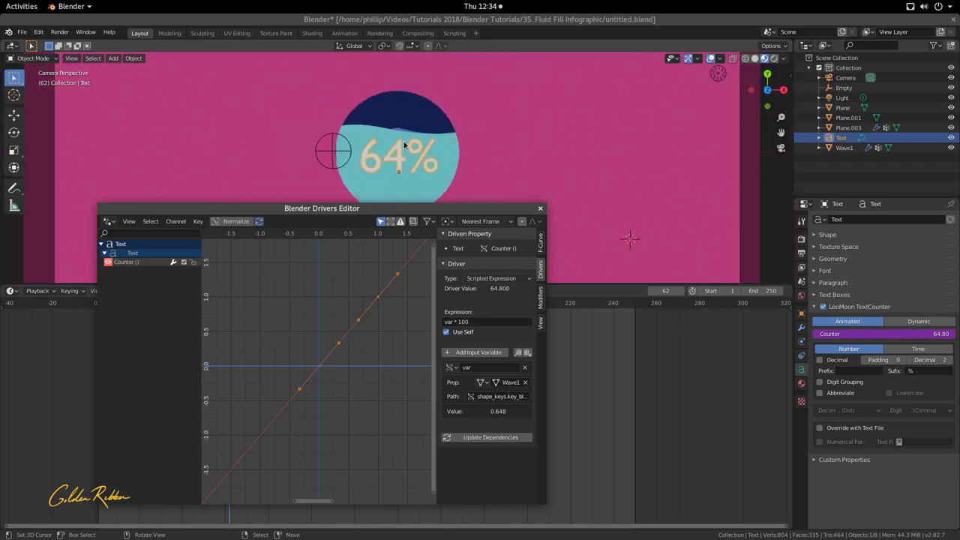
{"action": "right_click", "coordinate": [578, 249], "text": "shift"}
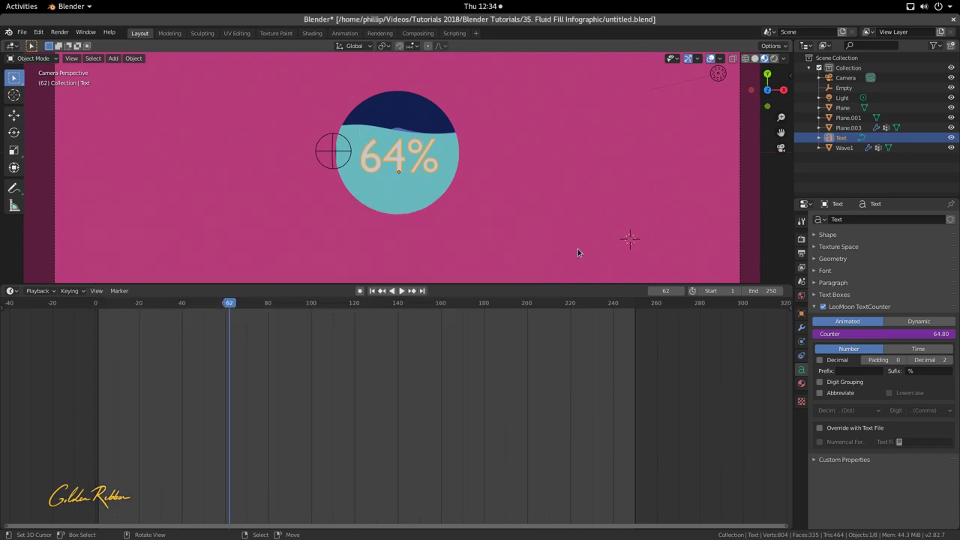
{"action": "left_click_drag", "start_coordinate": [230, 393], "coordinate": [97, 383]}
{"action": "key", "text": "space"}
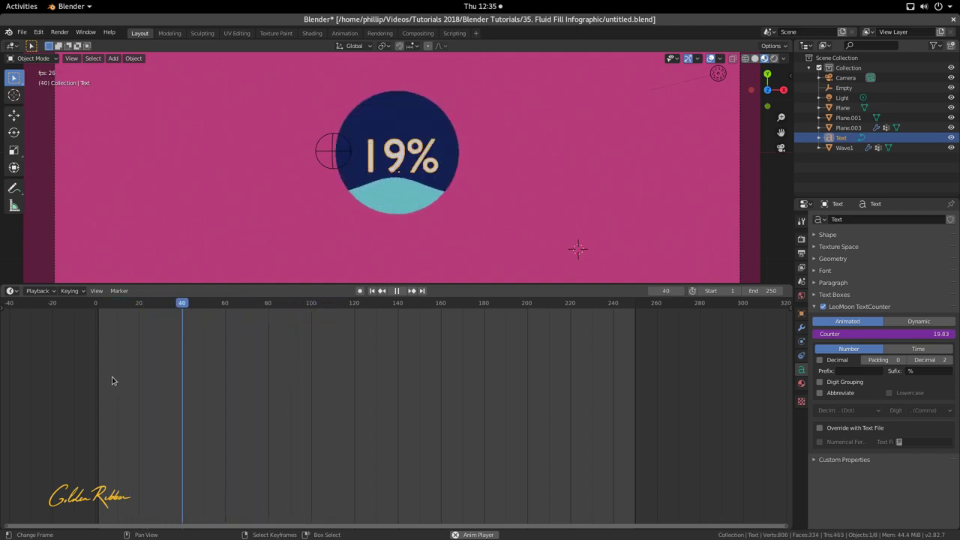
{"action": "scroll", "coordinate": [390, 225], "scroll_direction": "up", "scroll_amount": 1}
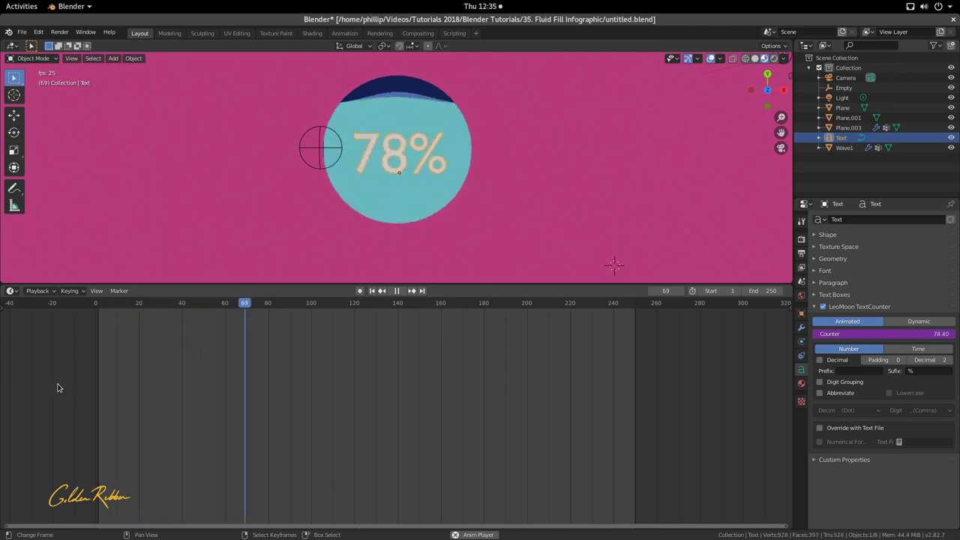
{"action": "key", "text": "space"}
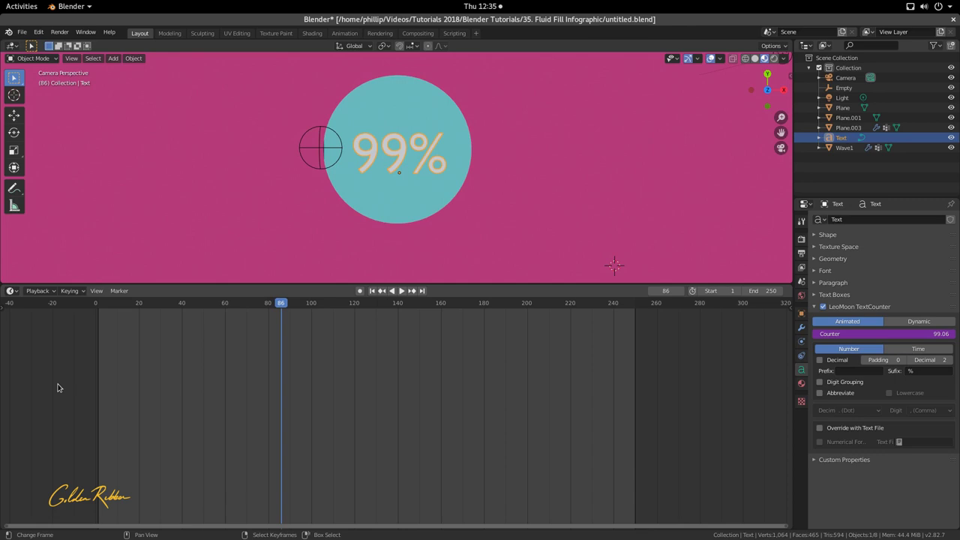
{"action": "left_click_drag", "start_coordinate": [259, 394], "coordinate": [178, 414]}
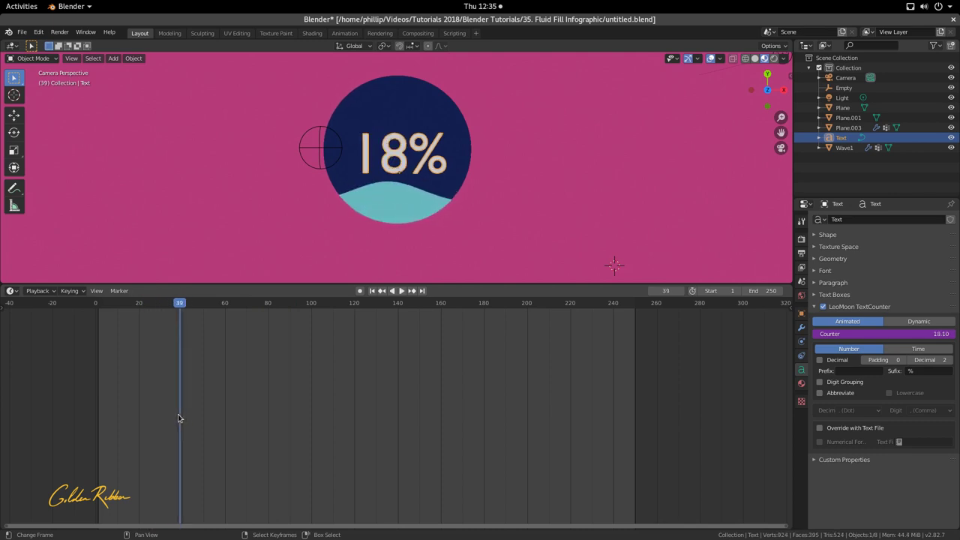